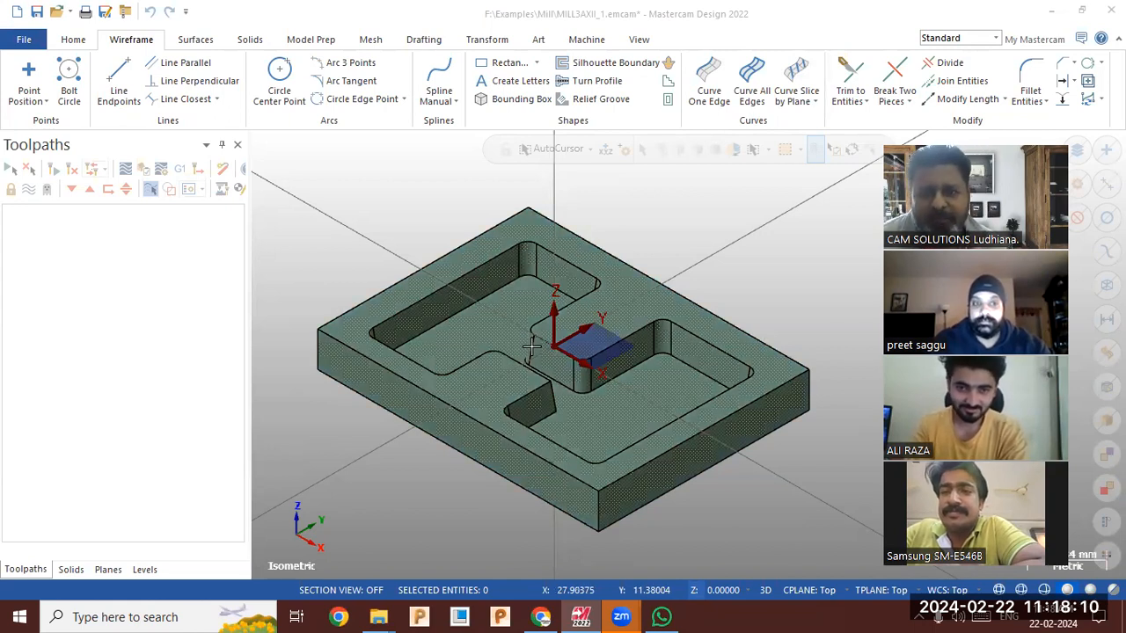
- Add a mill machine group with the Mill Default MM definition and expand its properties
left_click(587, 40)
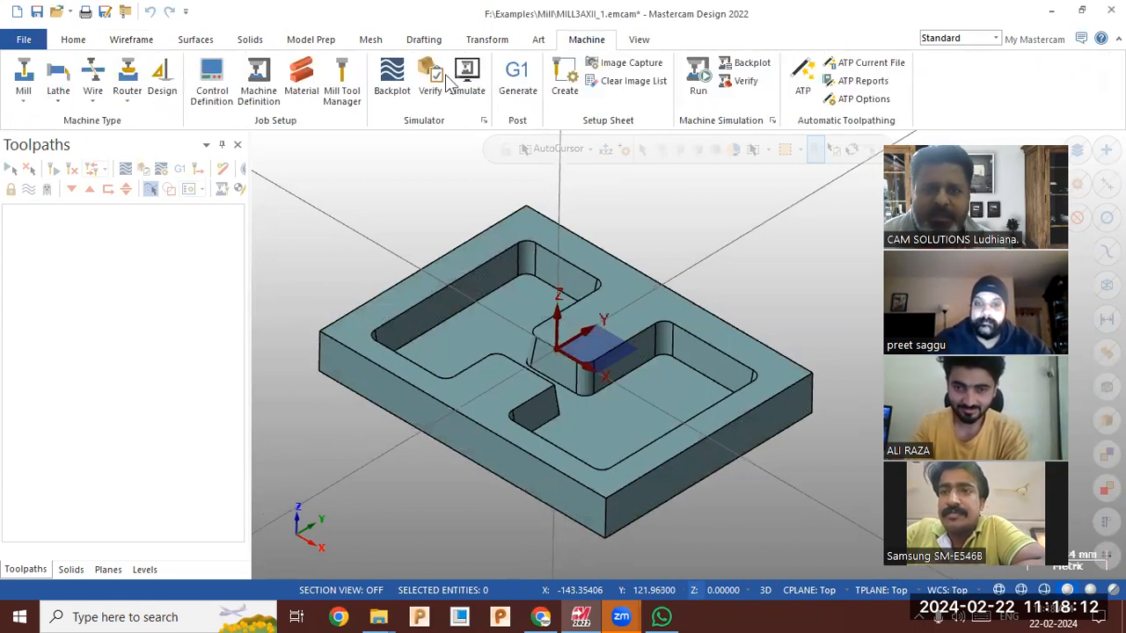
left_click(27, 97)
left_click(44, 118)
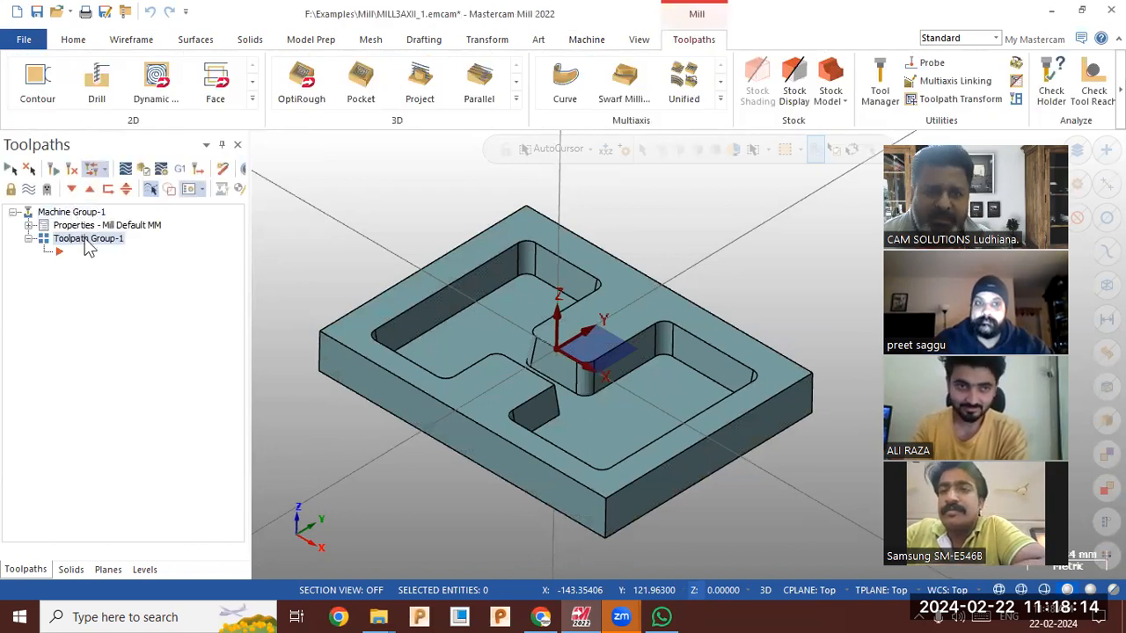
left_click(29, 226)
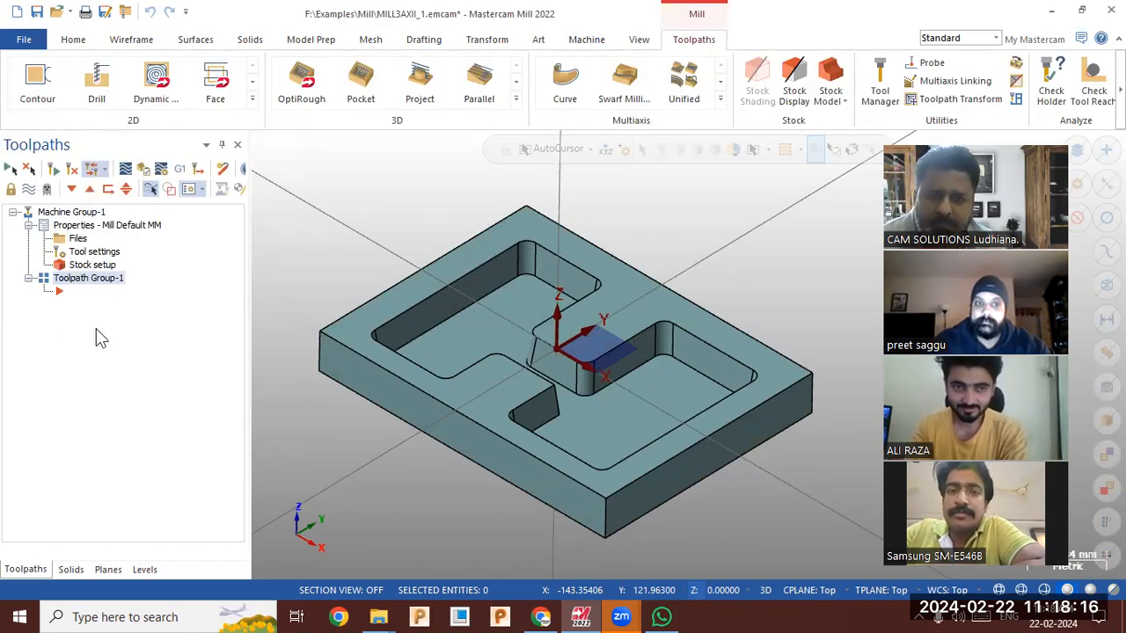
- Start a 2D Area Mill toolpath and chain the pocket as its machining region
left_click(252, 98)
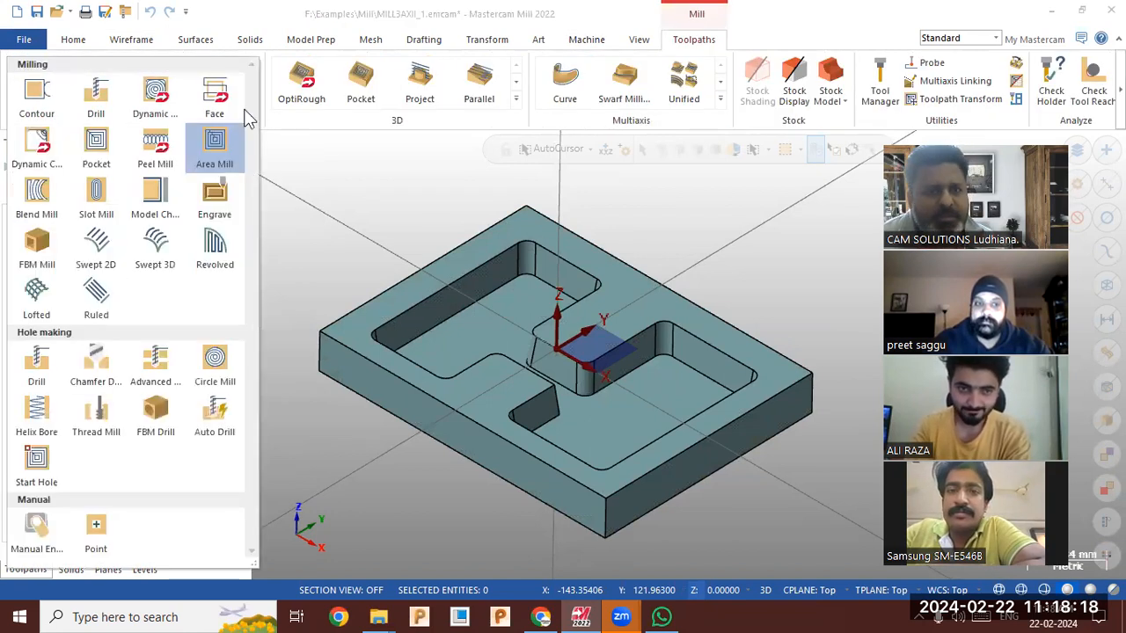
left_click(214, 145)
left_click(158, 134)
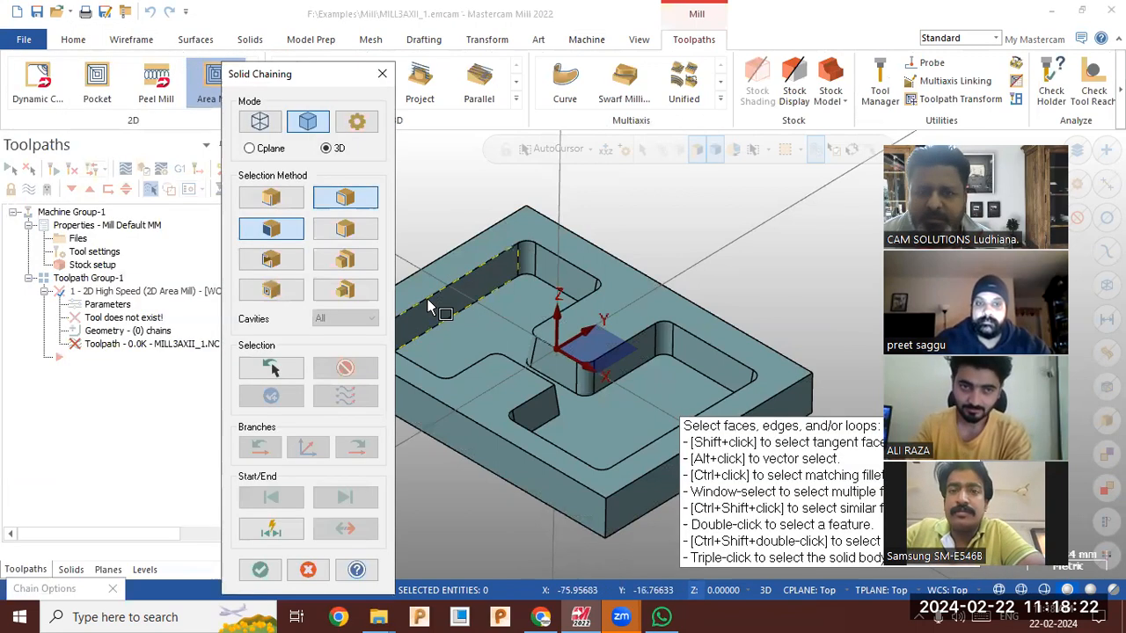
left_click(429, 309)
left_click(259, 570)
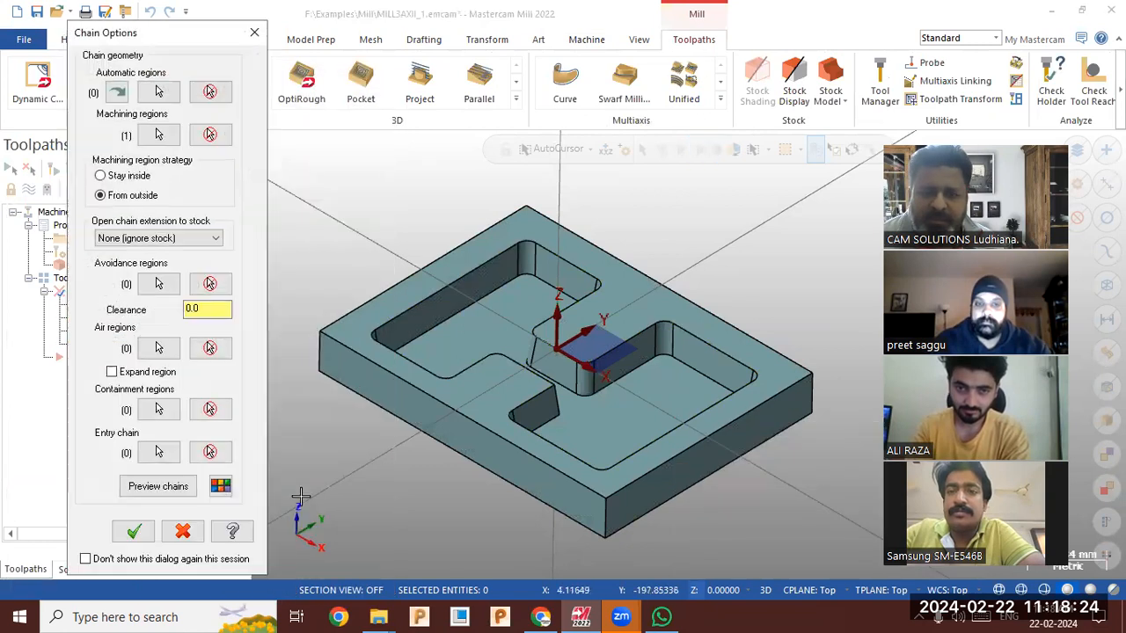
- Preview the chained region, set the machining region strategy to Stay inside, and accept the chain options
left_click(171, 488)
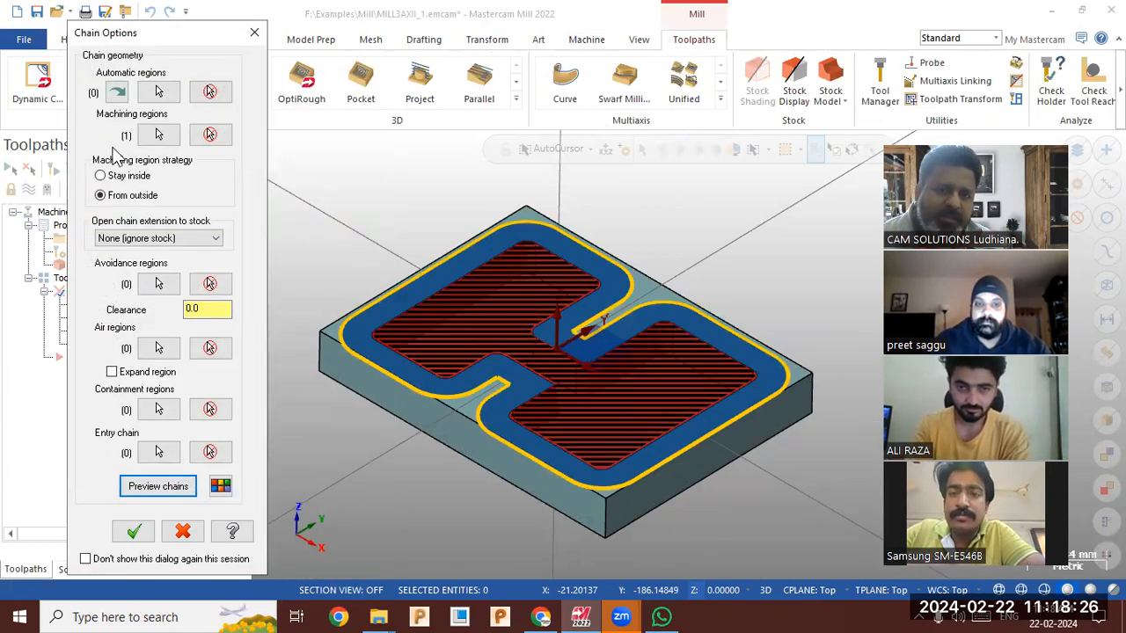
left_click(104, 176)
left_click(134, 531)
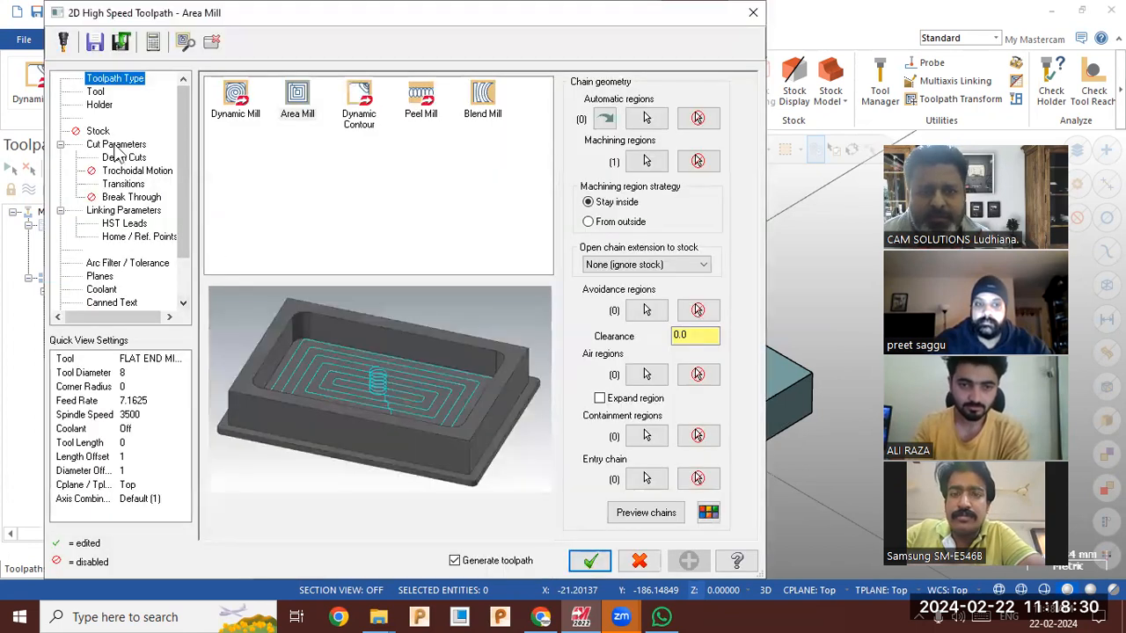
- Enable tapered walls with a 5-degree taper angle in the Area Mill depth cuts, and set its entry method to Entry helix
left_click(120, 144)
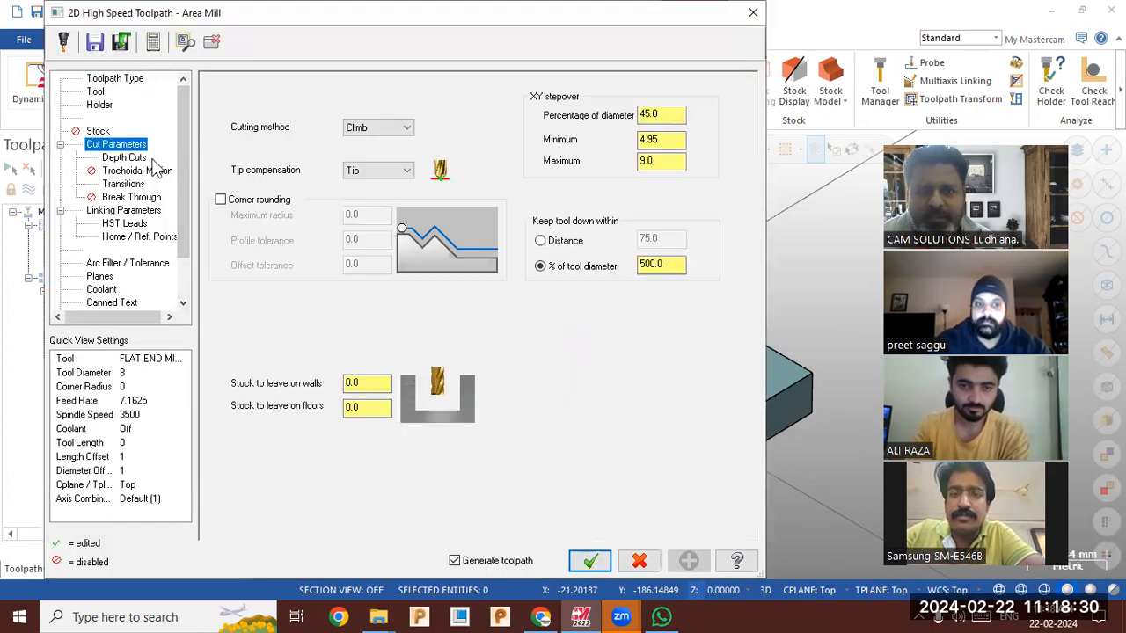
left_click(127, 158)
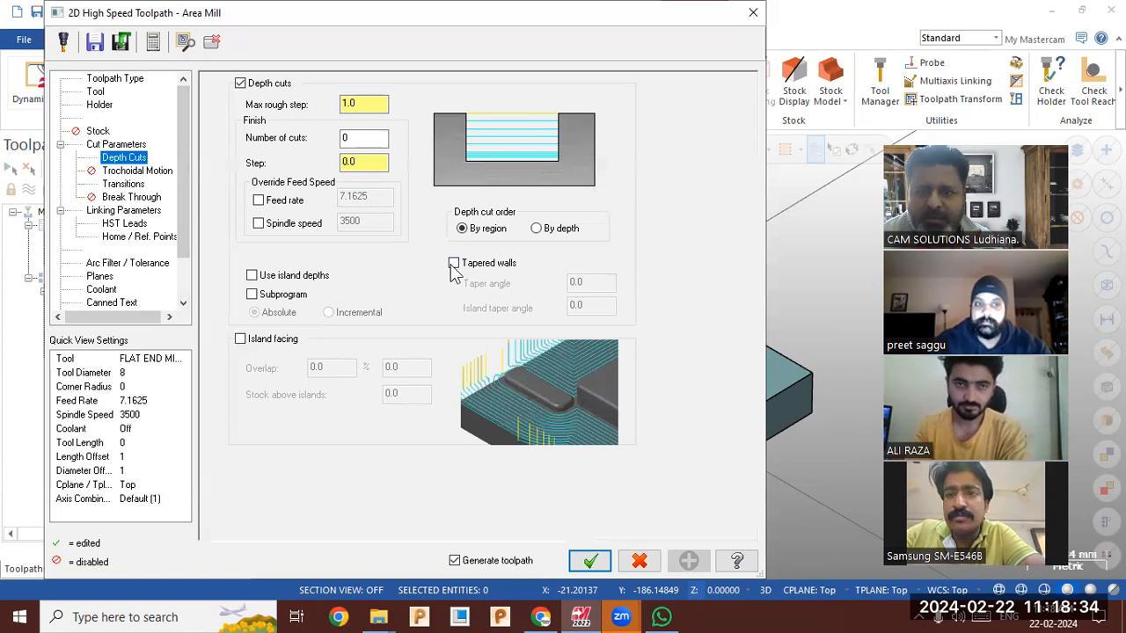
left_click(454, 263)
type("5")
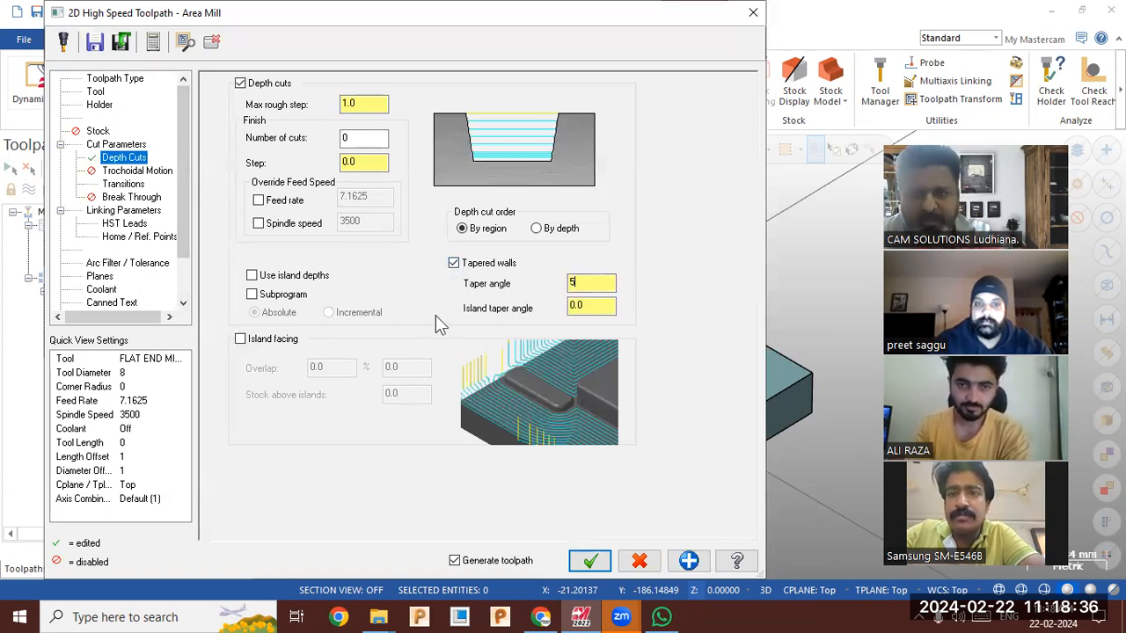
left_click(370, 104)
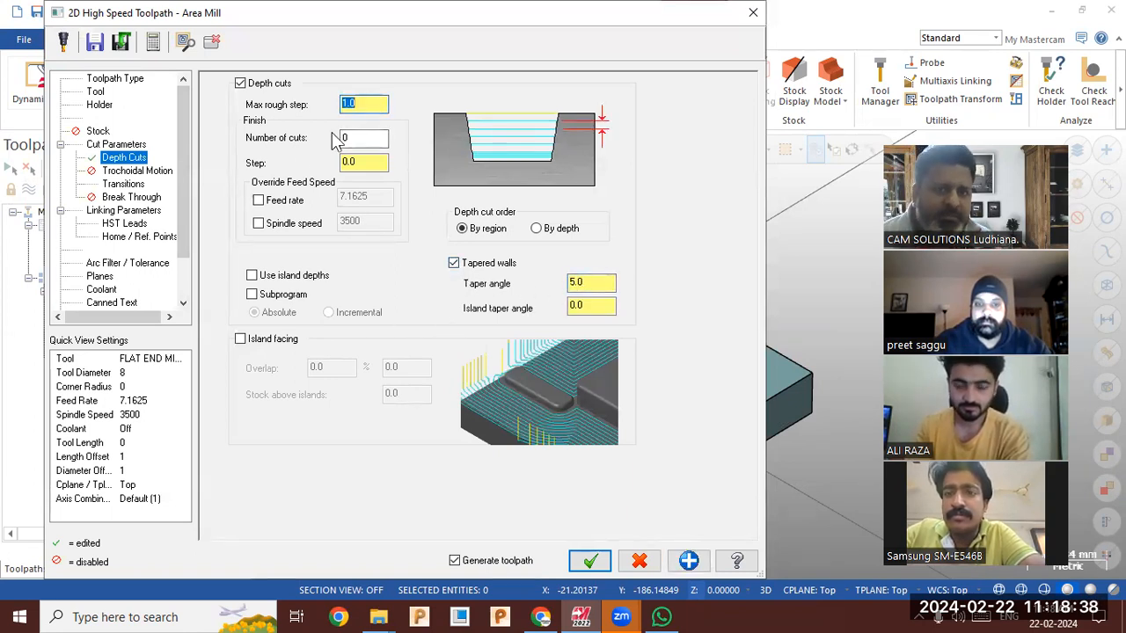
left_click(123, 185)
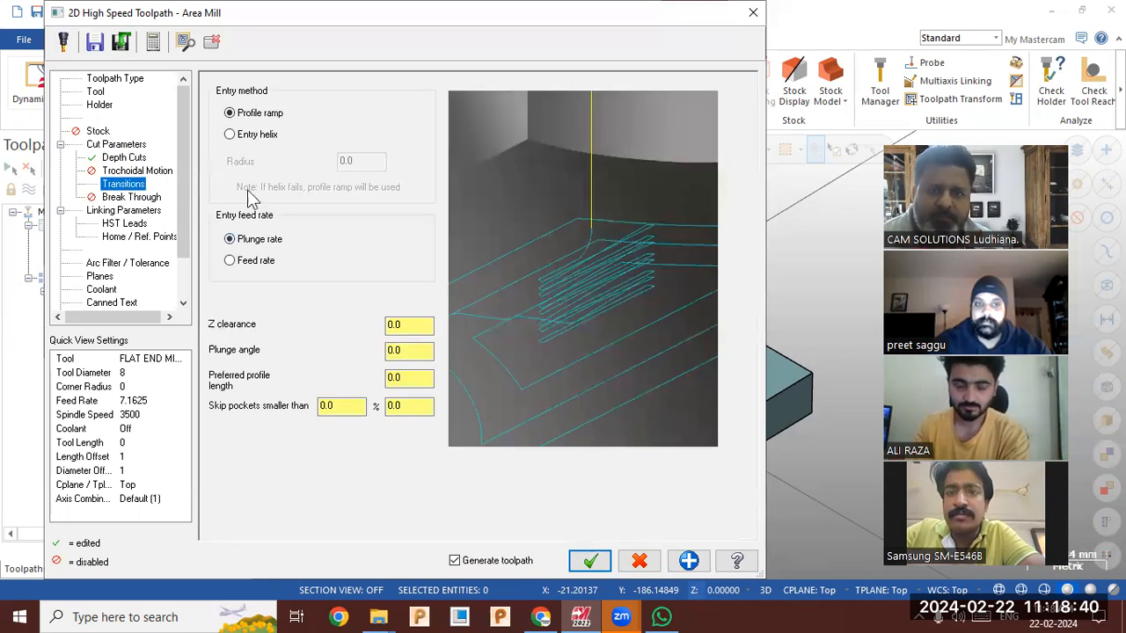
left_click(243, 138)
- Set the Area Mill depth to -19.05 by picking a point on the pocket floor, and generate the toolpath
left_click(124, 211)
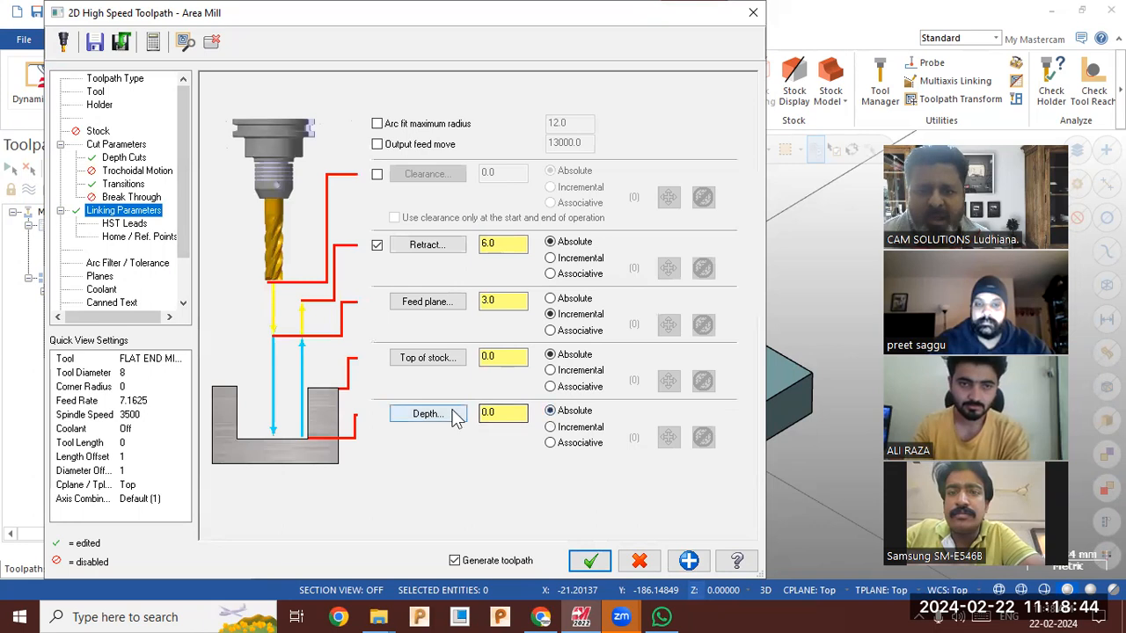
left_click(457, 415)
left_click(591, 390)
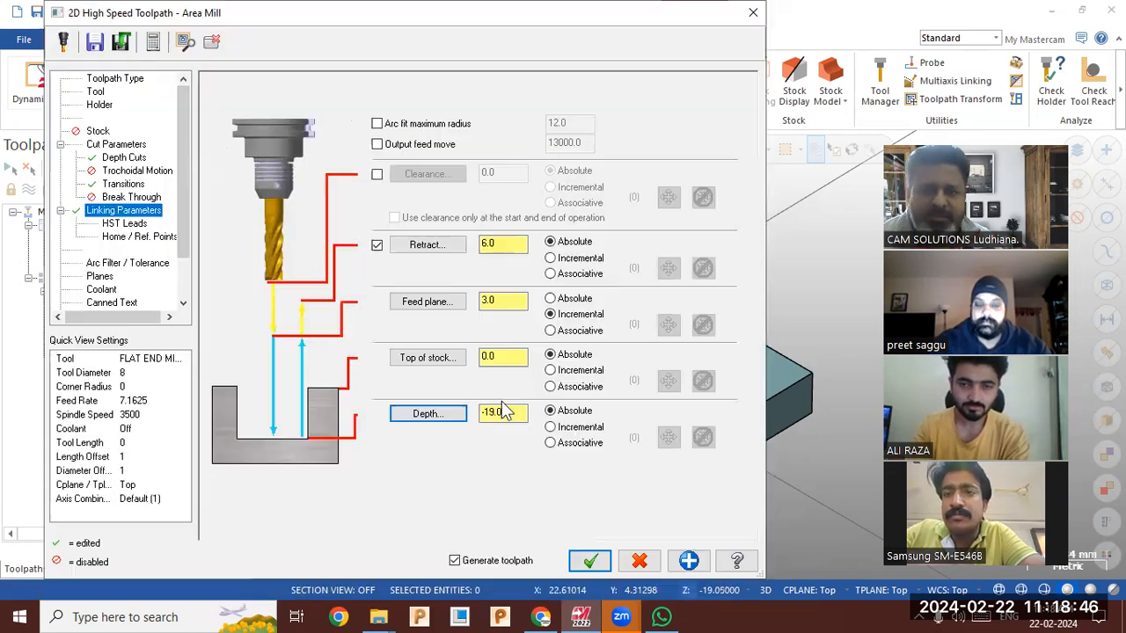
left_click(486, 357)
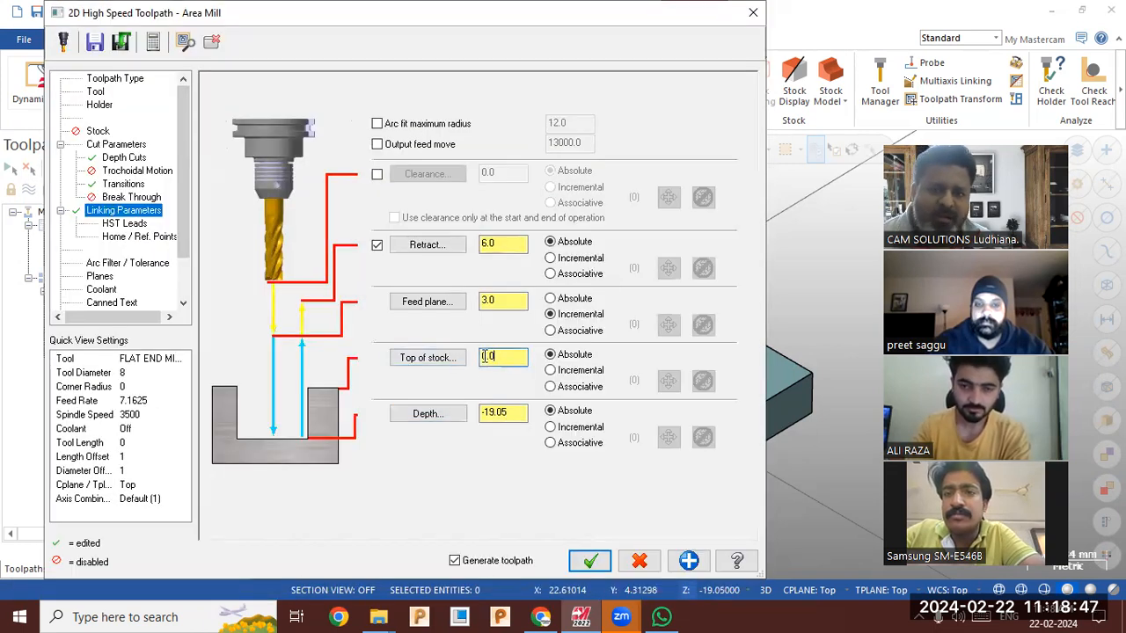
left_click(590, 561)
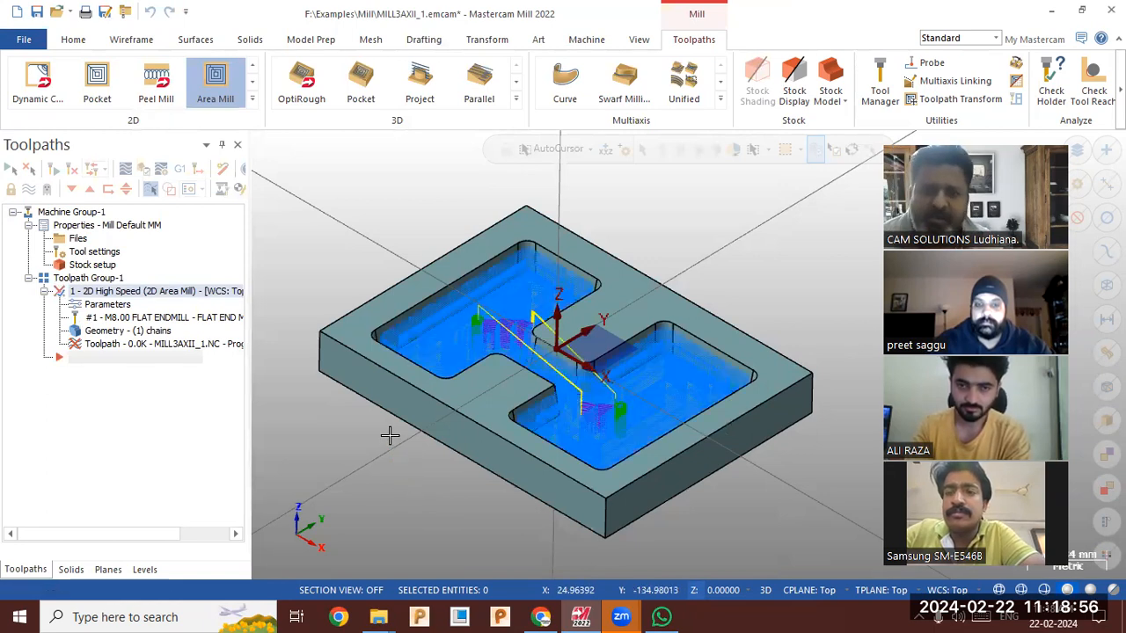
- Start a 2D Contour toolpath on the pocket's upper edge loop, with 0 stock to leave on the walls
mouse_move(384, 434)
middle_mouse_down()
mouse_move(387, 480)
mouse_move(384, 425)
middle_mouse_up()
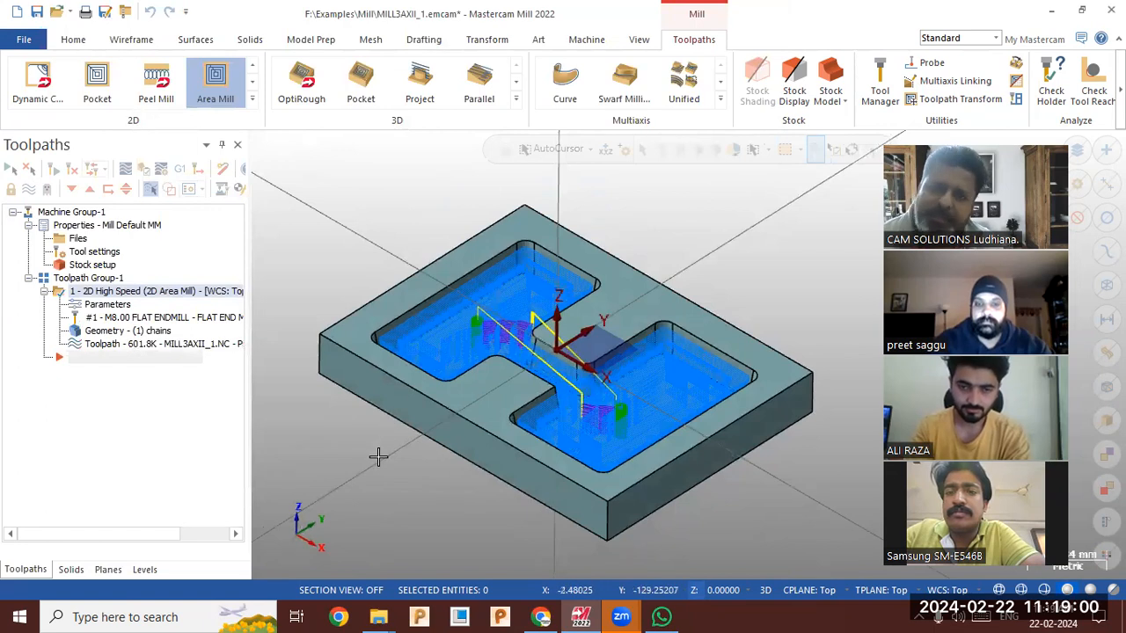
left_click(252, 98)
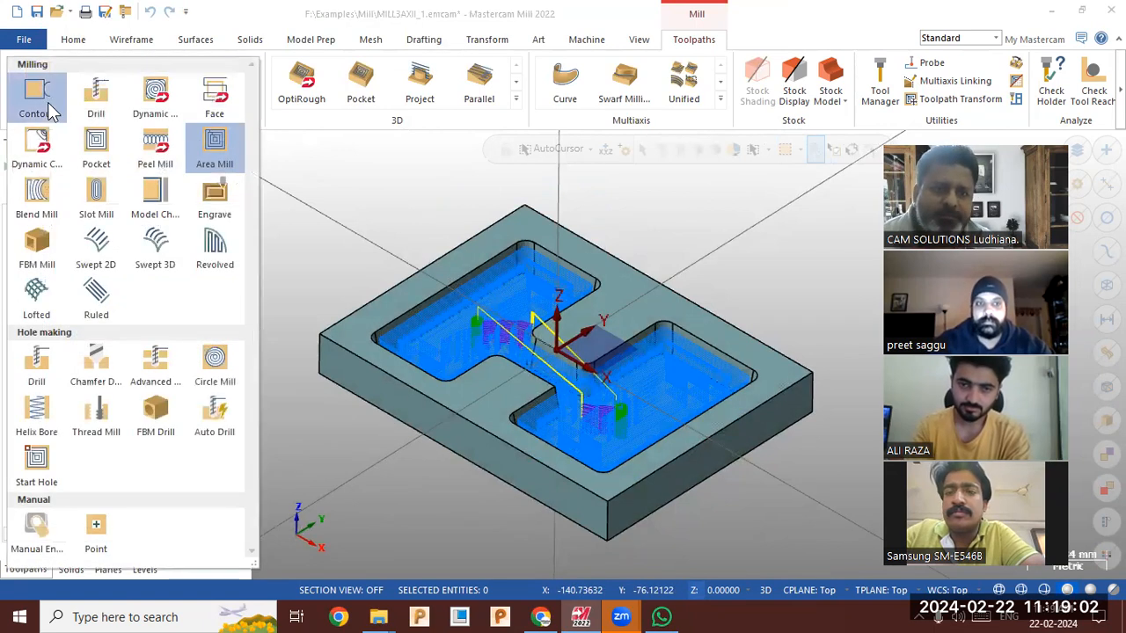
left_click(50, 111)
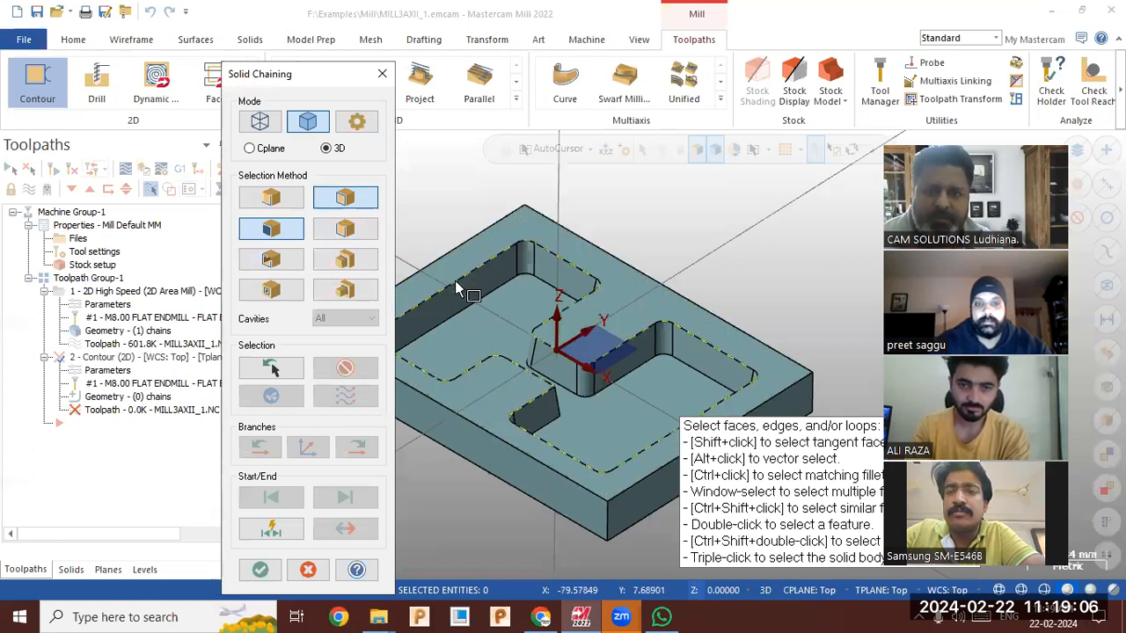
left_click(260, 571)
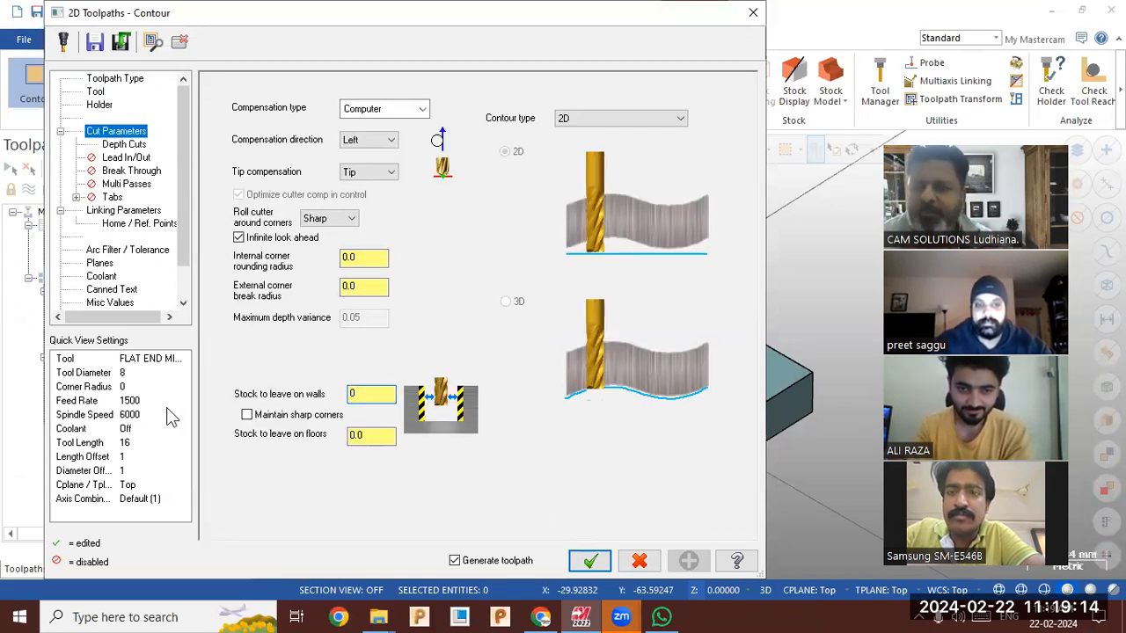
left_click(160, 141)
- Set the contour depth to -19.05 by picking a point on the pocket floor, and generate the toolpath
left_click(123, 211)
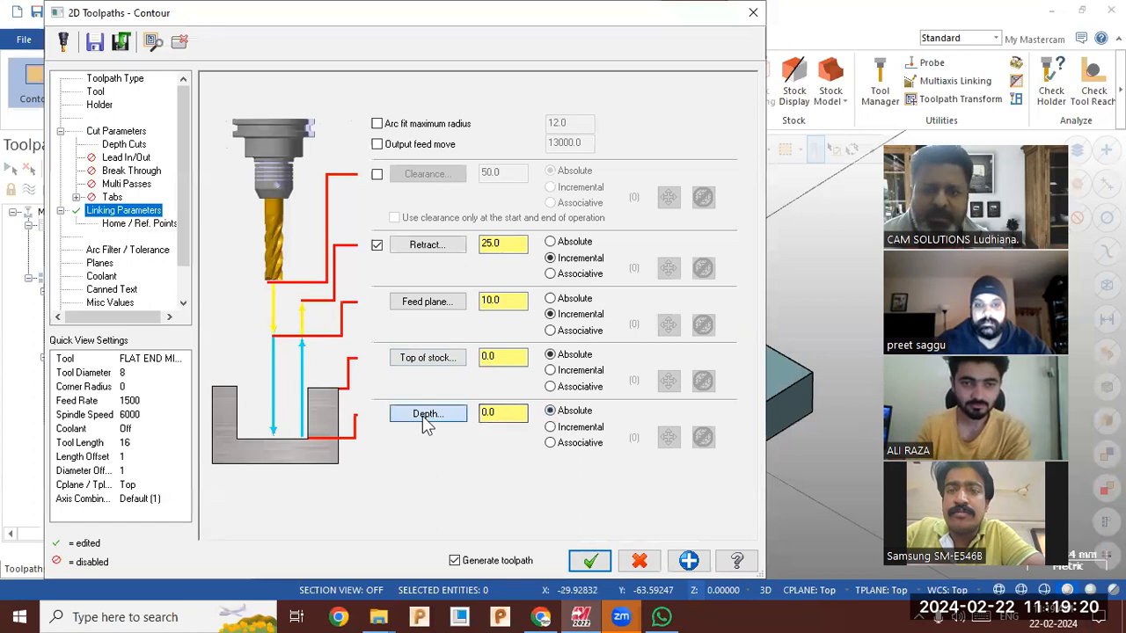
left_click(426, 415)
left_click(596, 389)
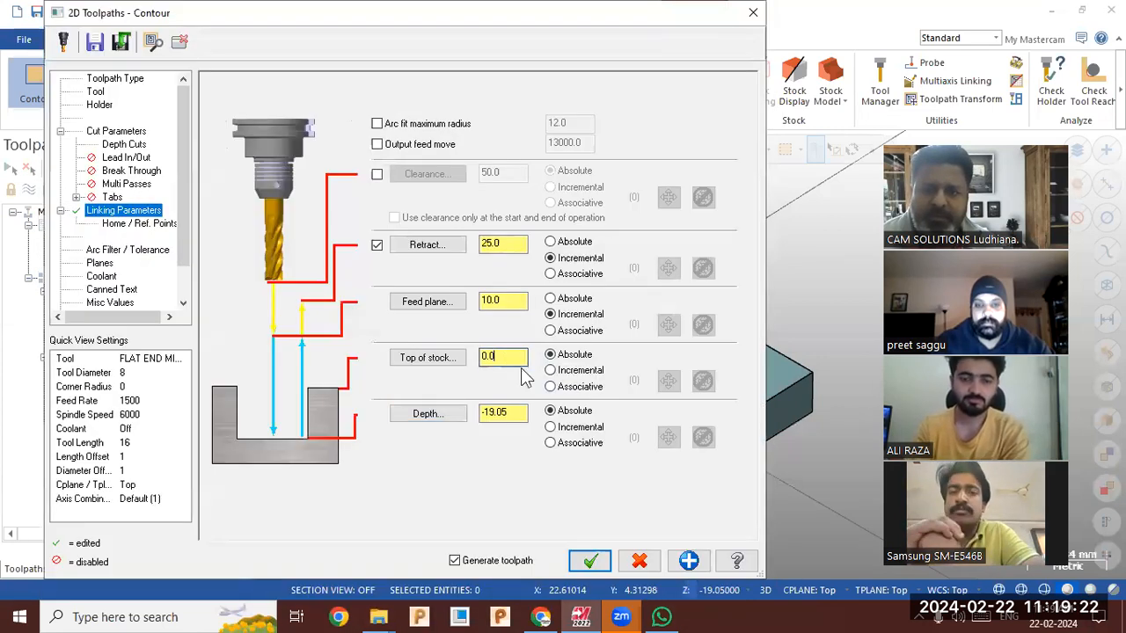
left_click(590, 556)
- Edit the Contour operation's depth cuts to use tapered walls with a 5-degree taper angle, and regenerate the toolpath
middle_click_drag(528, 348, 493, 413)
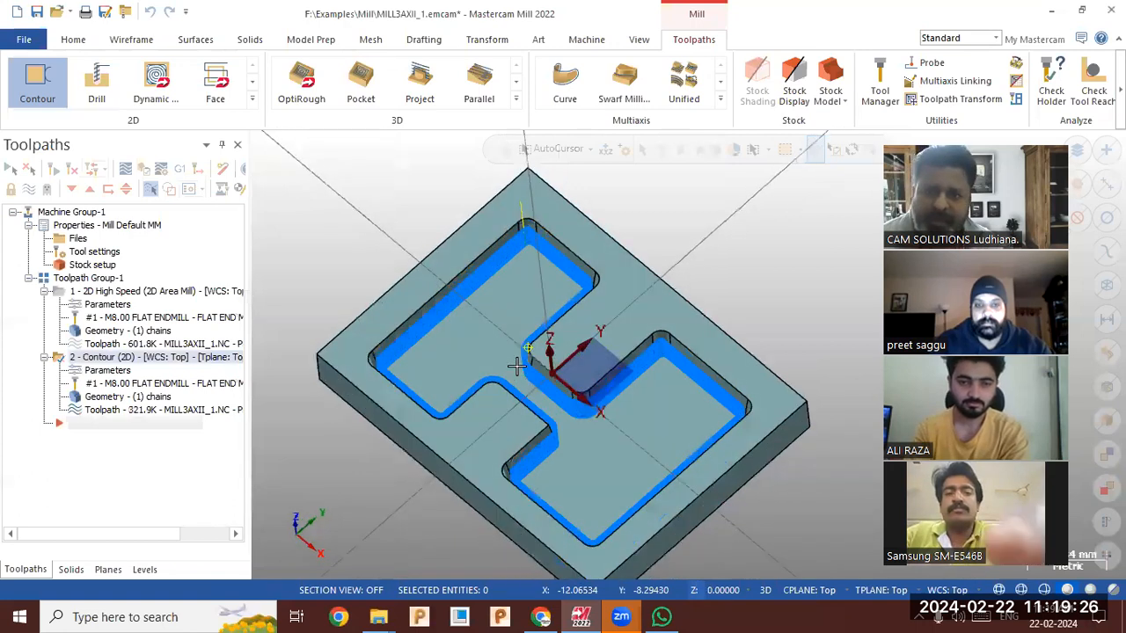
left_click(106, 371)
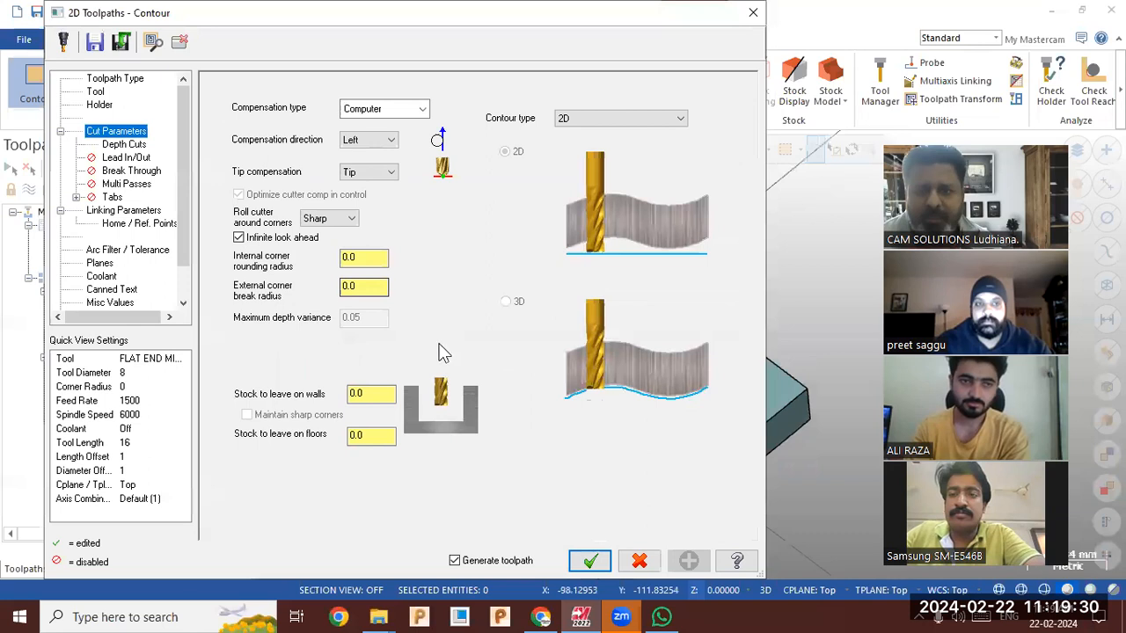
left_click(127, 212)
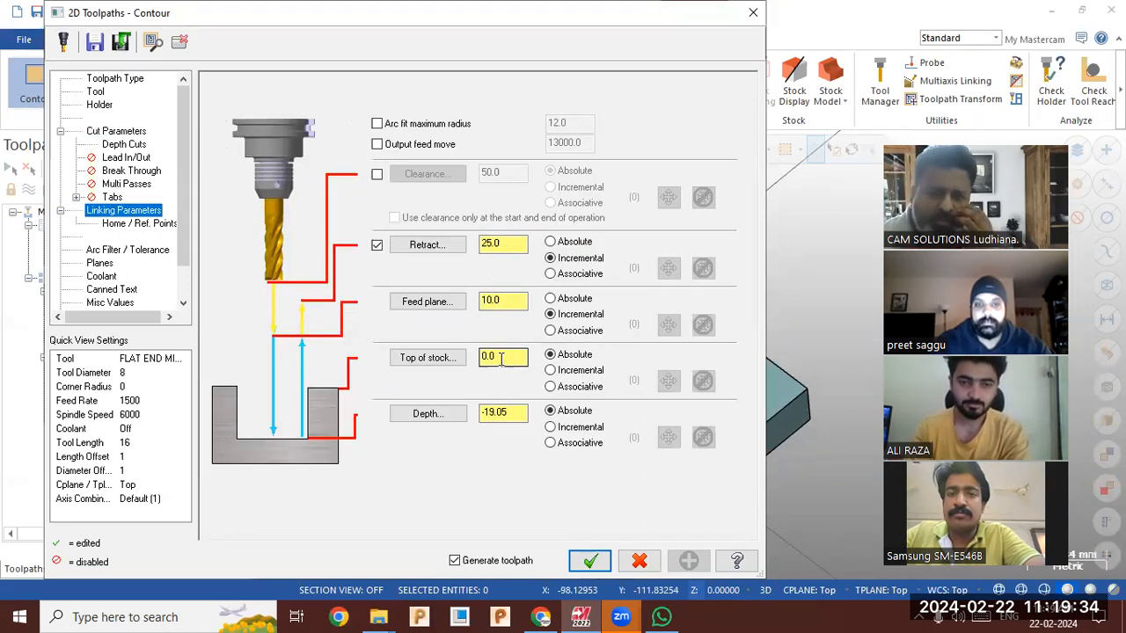
left_click(123, 145)
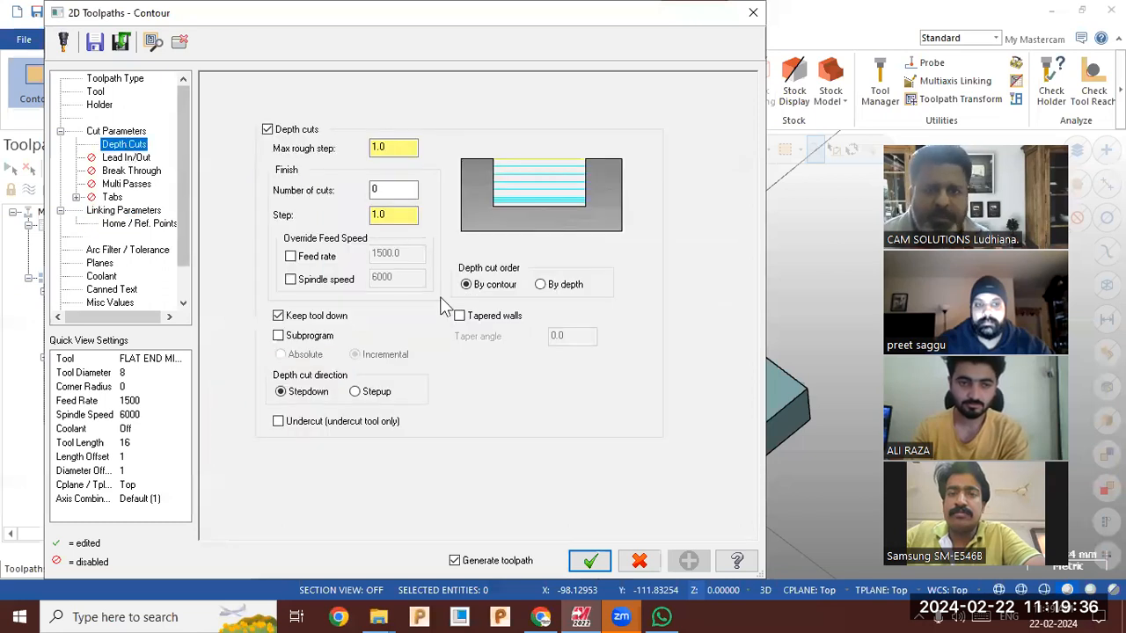
left_click(459, 315)
left_click(558, 336)
type("5")
left_click(590, 561)
- Open the machine group's stock setup and accept it
middle_click_drag(495, 440, 506, 381)
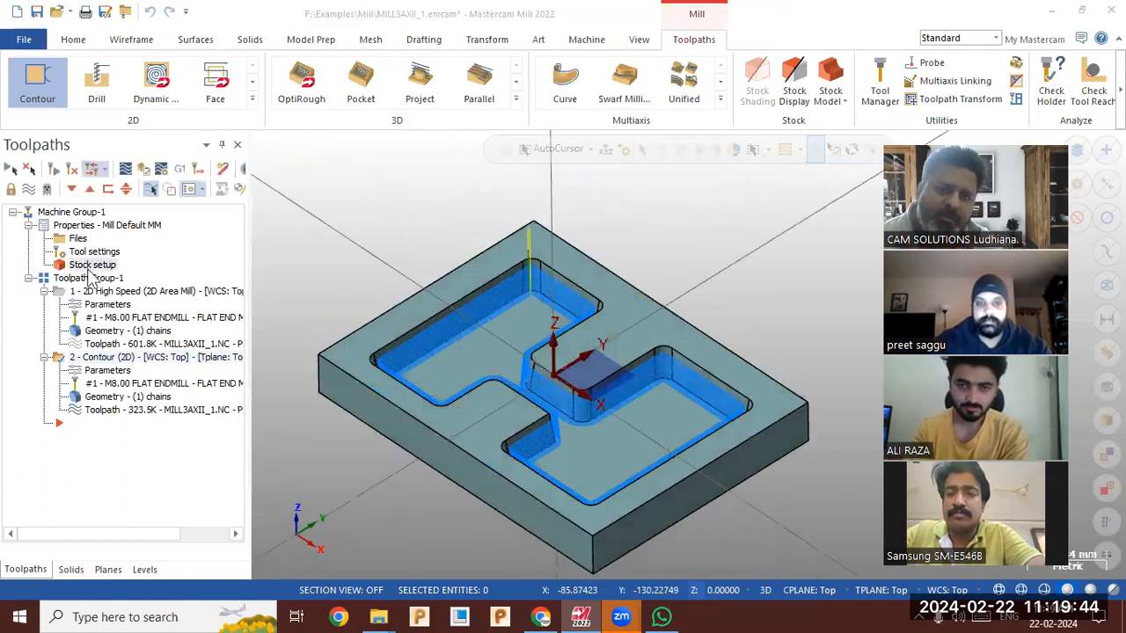
left_click(92, 266)
left_click(440, 581)
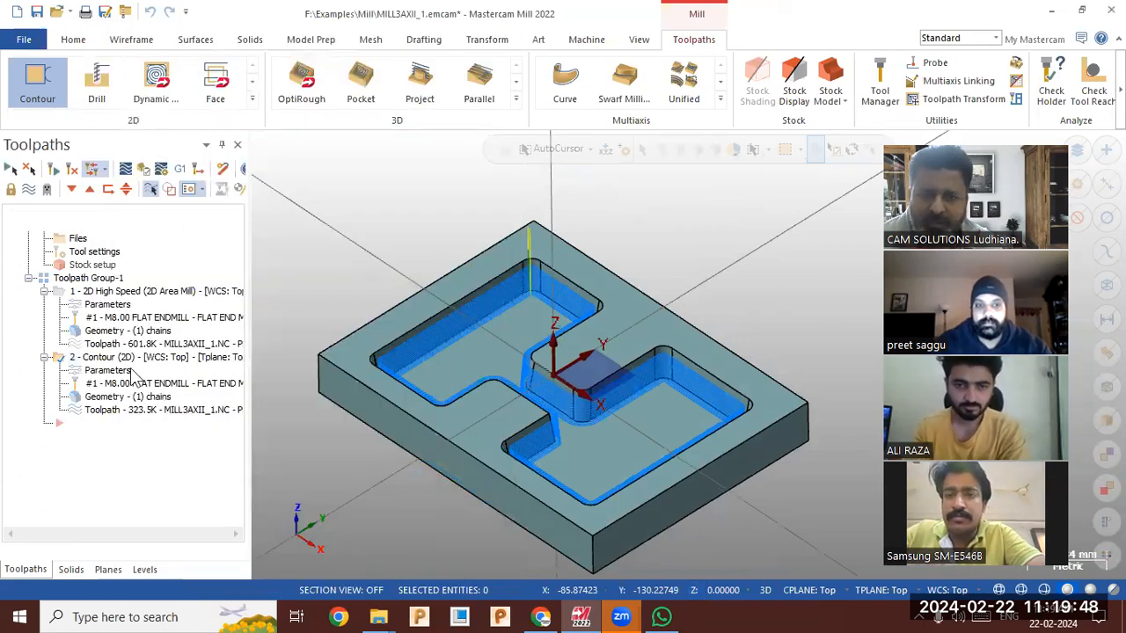
- Set the Area Mill operation's spindle speed to 4500 and its feed rate to 1500
left_click(116, 318)
left_click(111, 306)
left_click(116, 144)
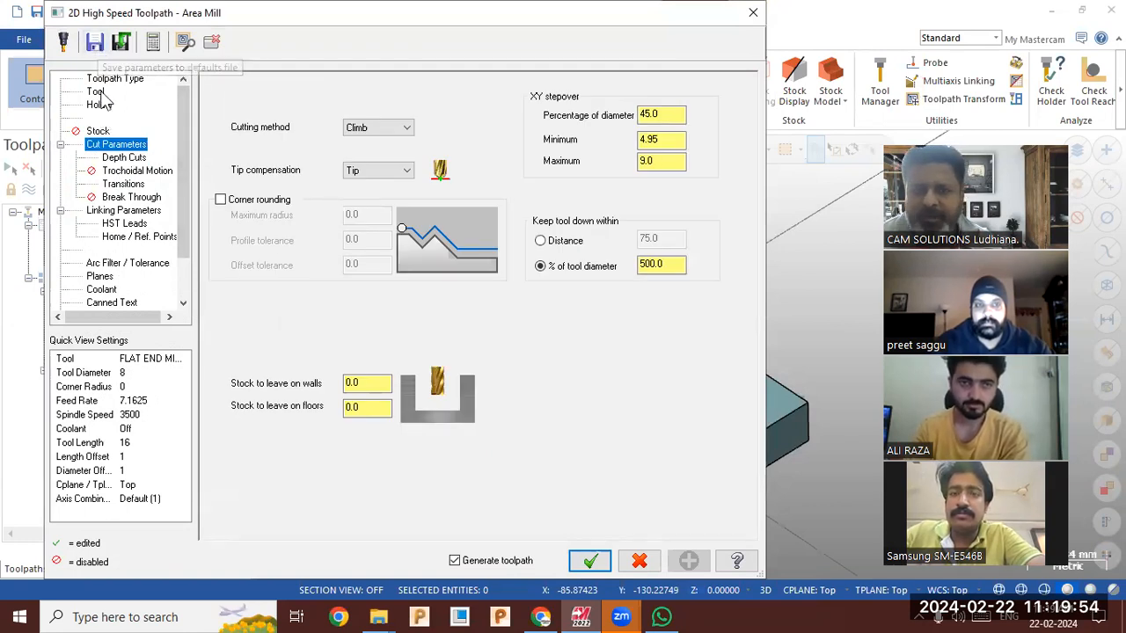
left_click(101, 93)
double_click(691, 290)
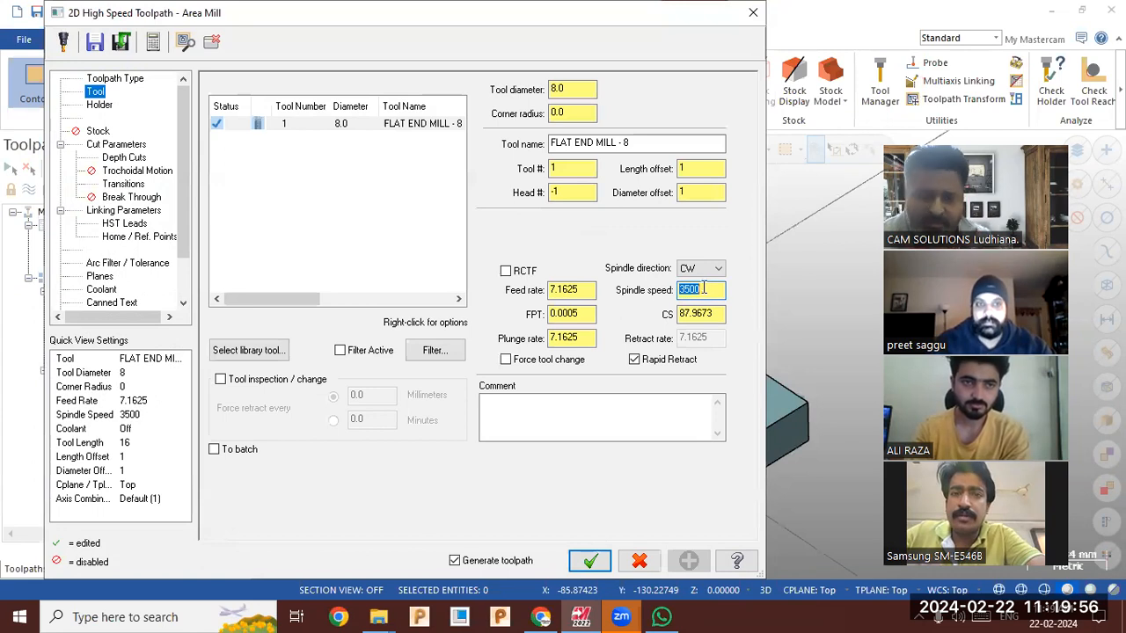
type("4500")
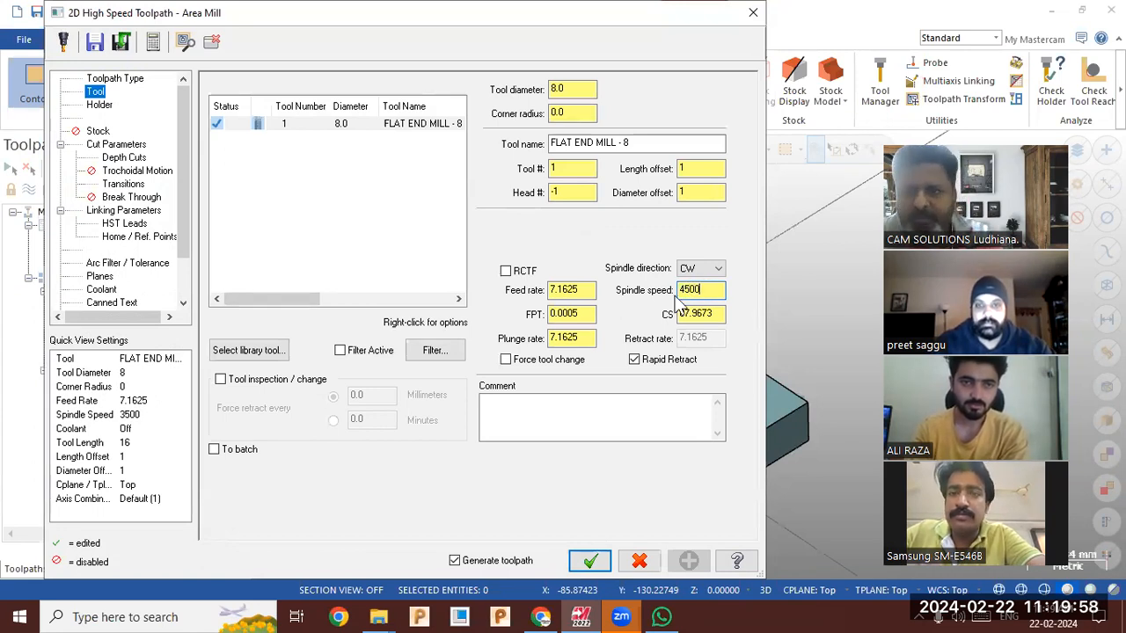
double_click(563, 289)
type("1500")
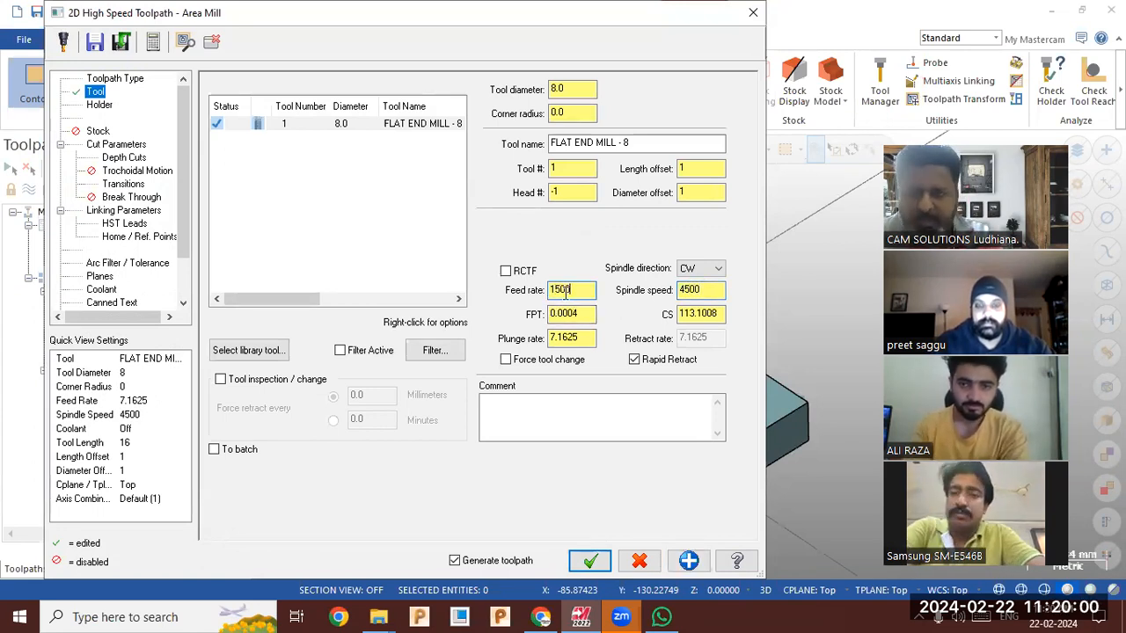
key("Return")
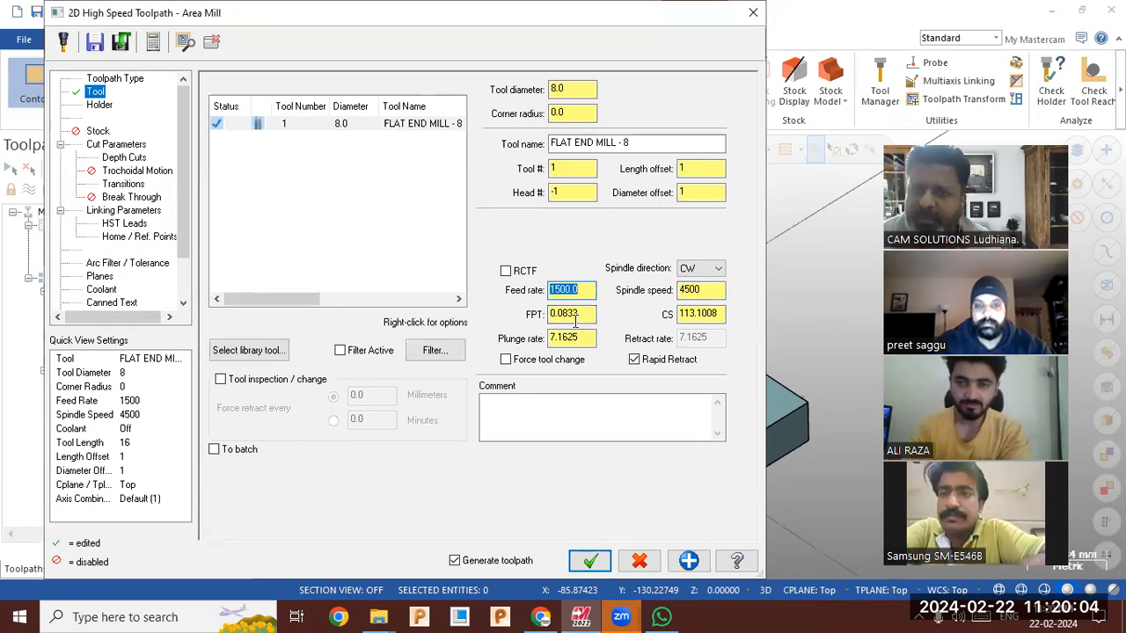
- Review the Area Mill operation's cut parameters and accept the operation to regenerate its toolpath
left_click(128, 146)
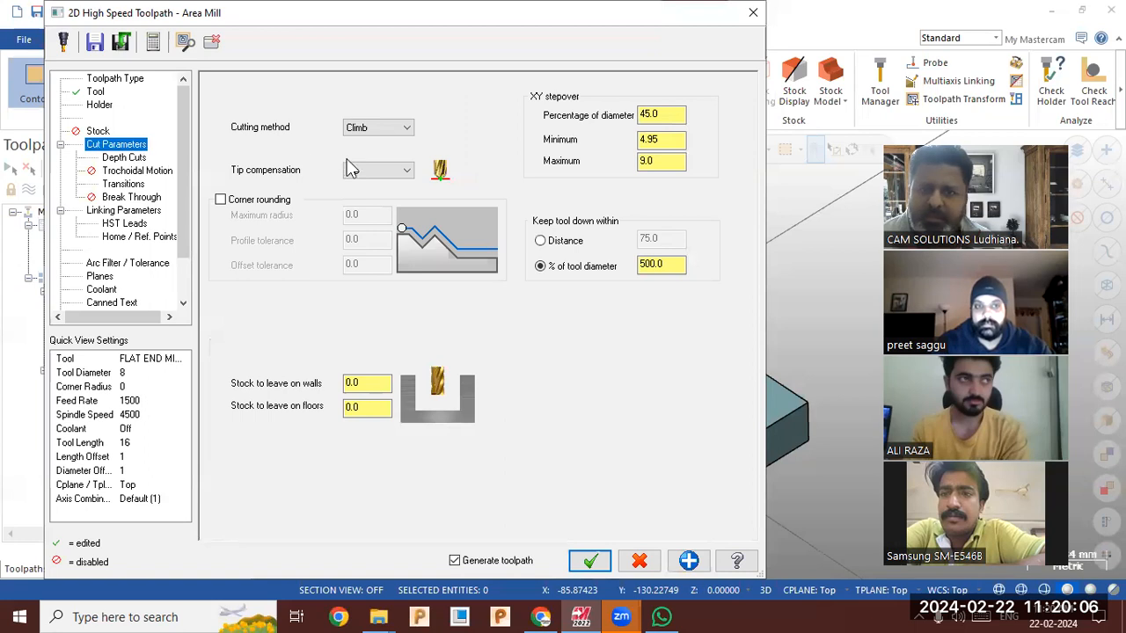
left_click(590, 560)
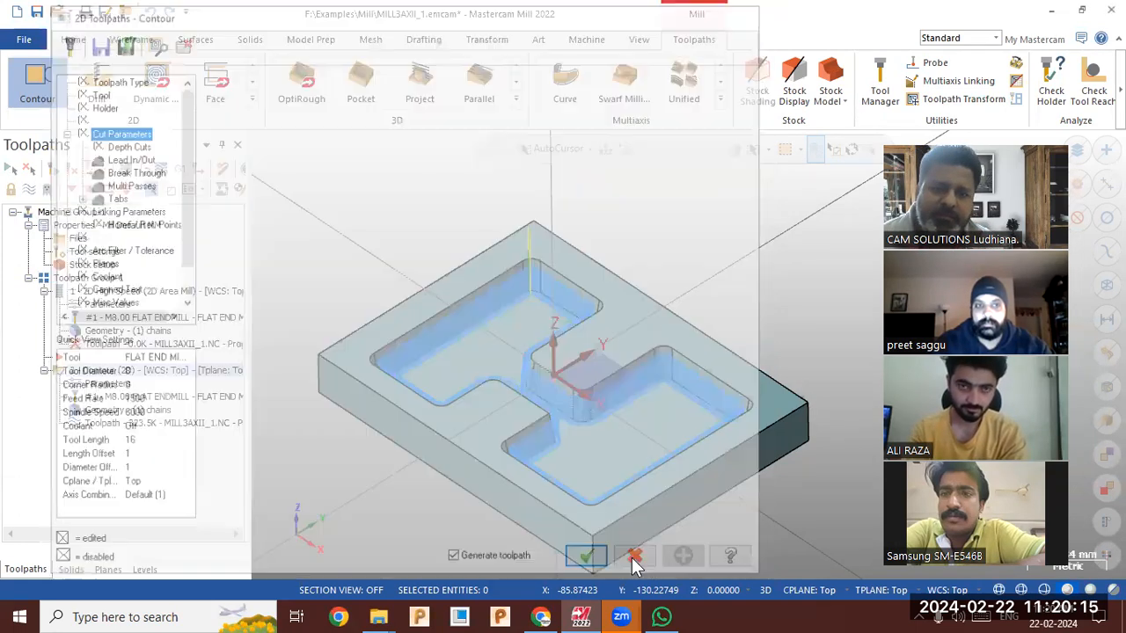
left_click(634, 560)
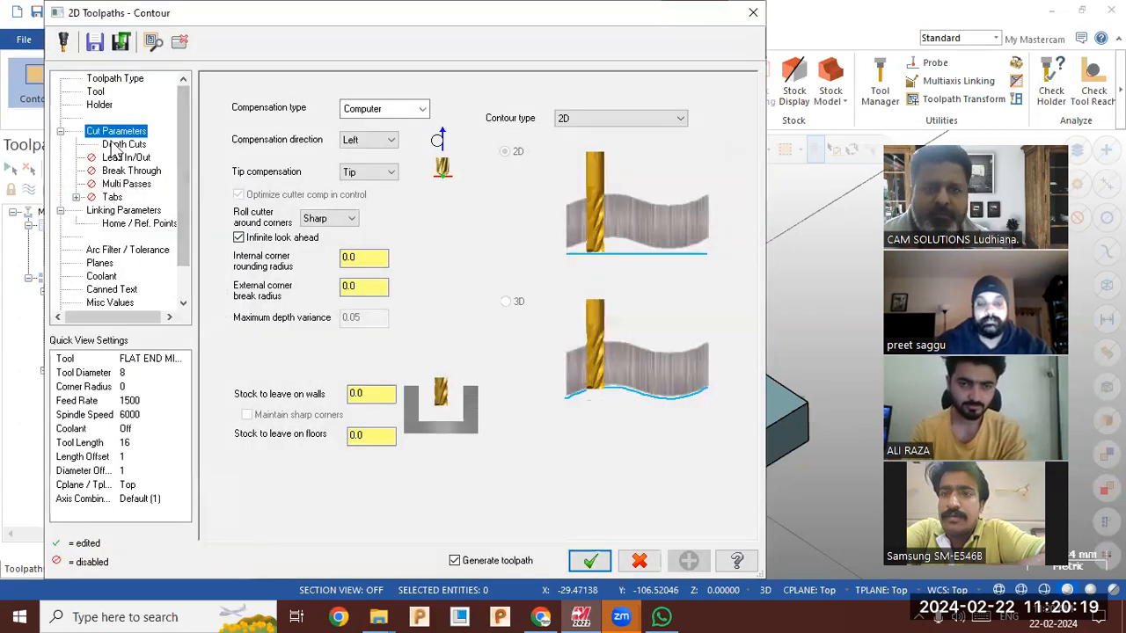
- Check the Contour operation's depth cuts and cut parameters, and add the 6 mm flat end mill from the tool library
left_click(121, 145)
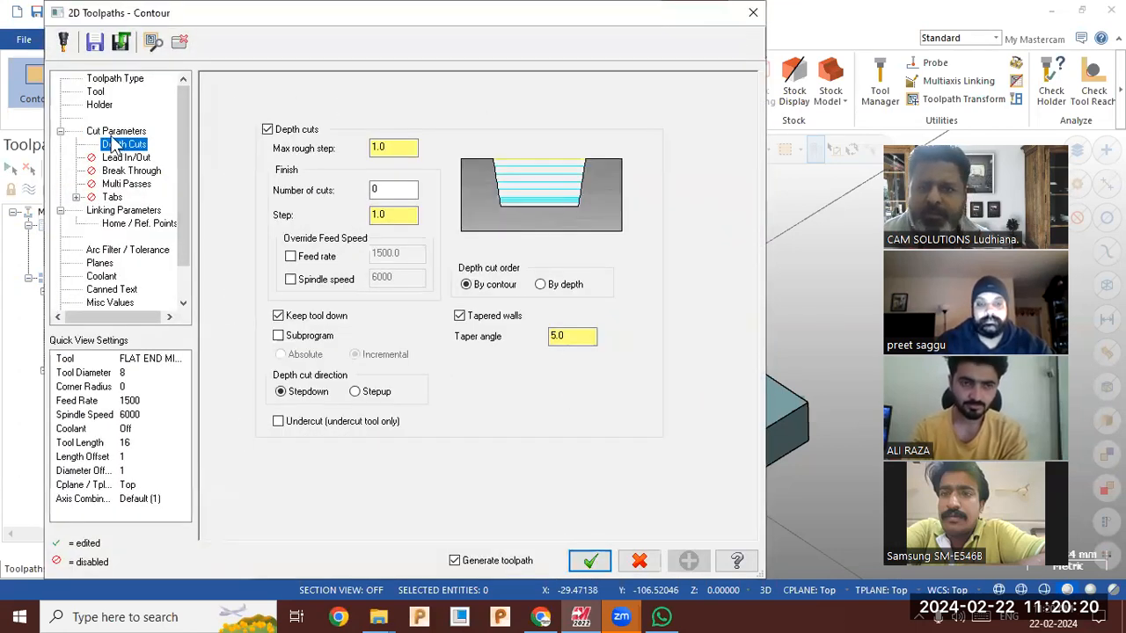
left_click(115, 132)
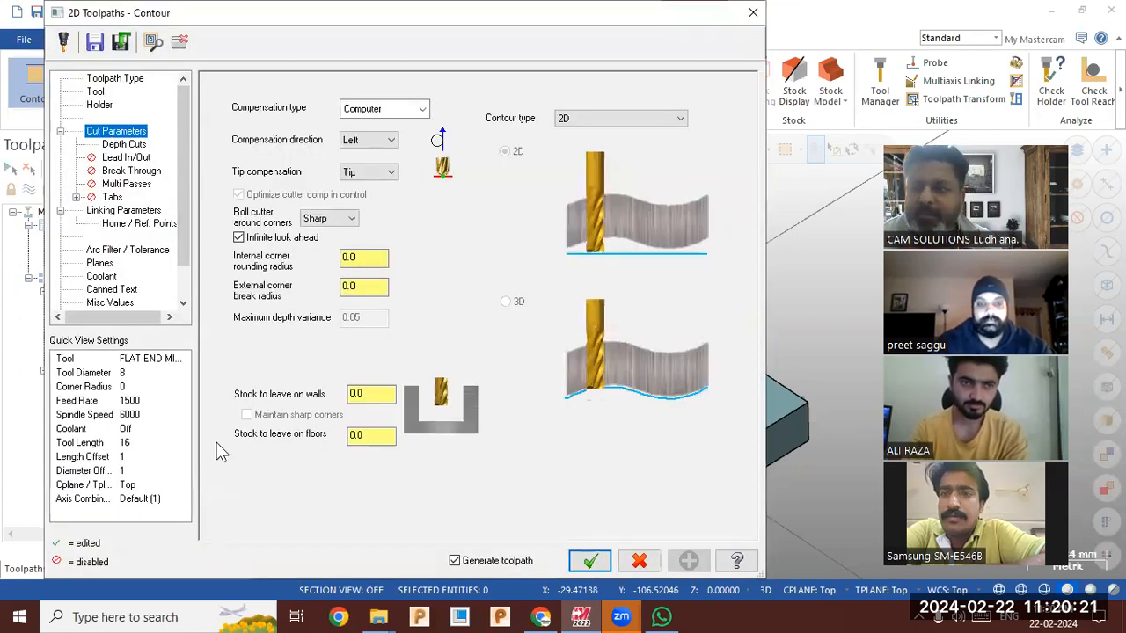
left_click(97, 92)
left_click(251, 351)
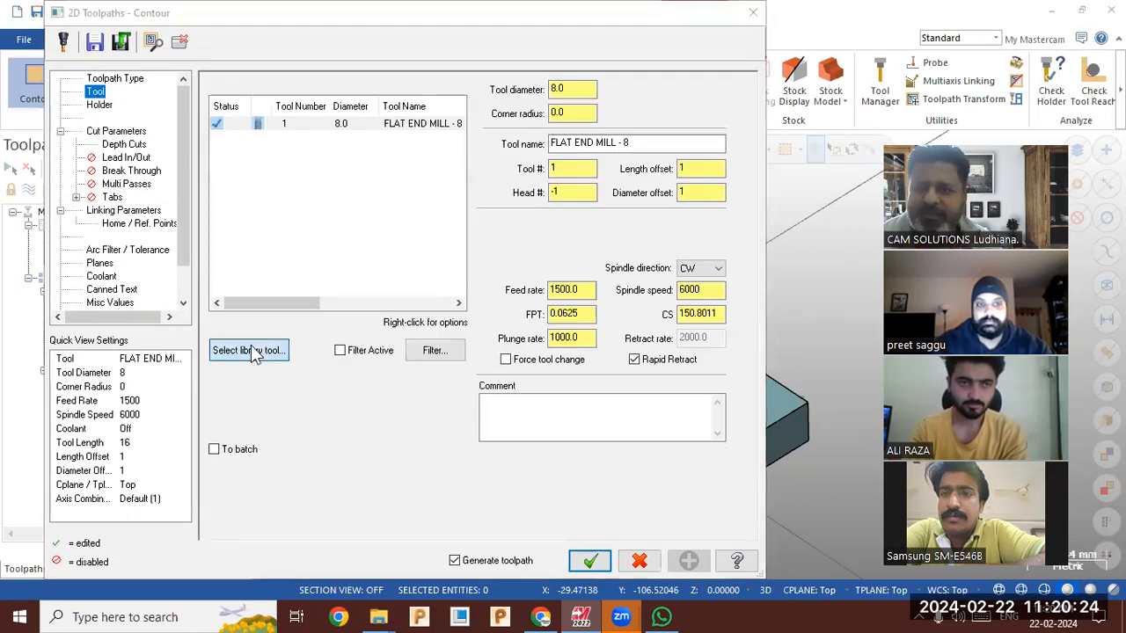
double_click(449, 266)
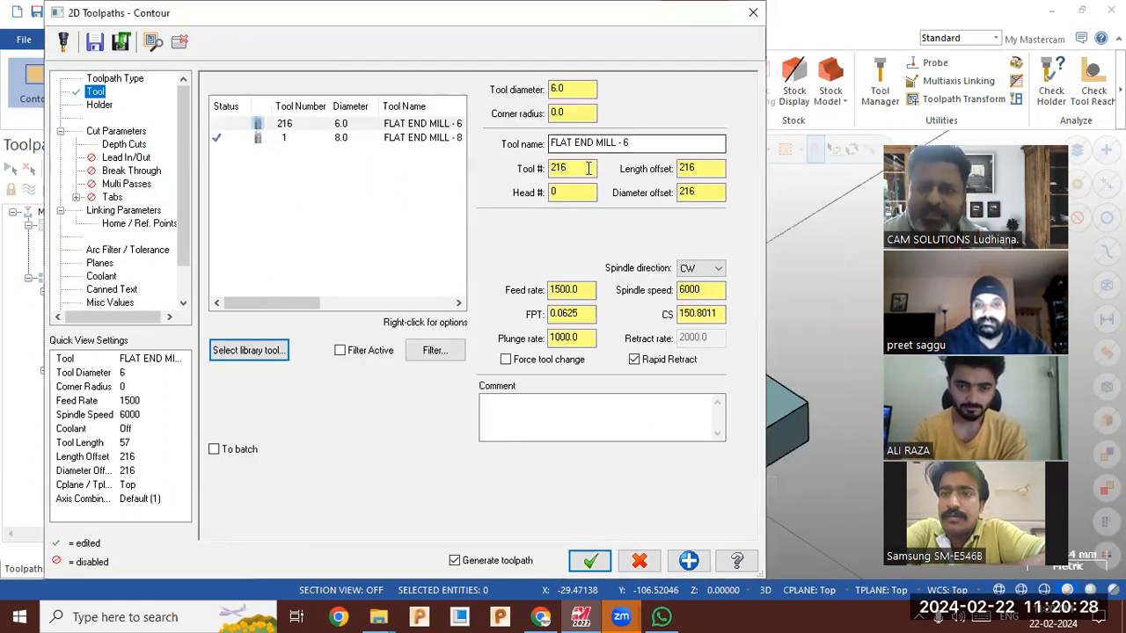
- Set the Contour tool's number to 2 and its spindle speed to 7500, and regenerate the toolpath
left_click_drag(590, 168, 431, 212)
type("2")
double_click(704, 291)
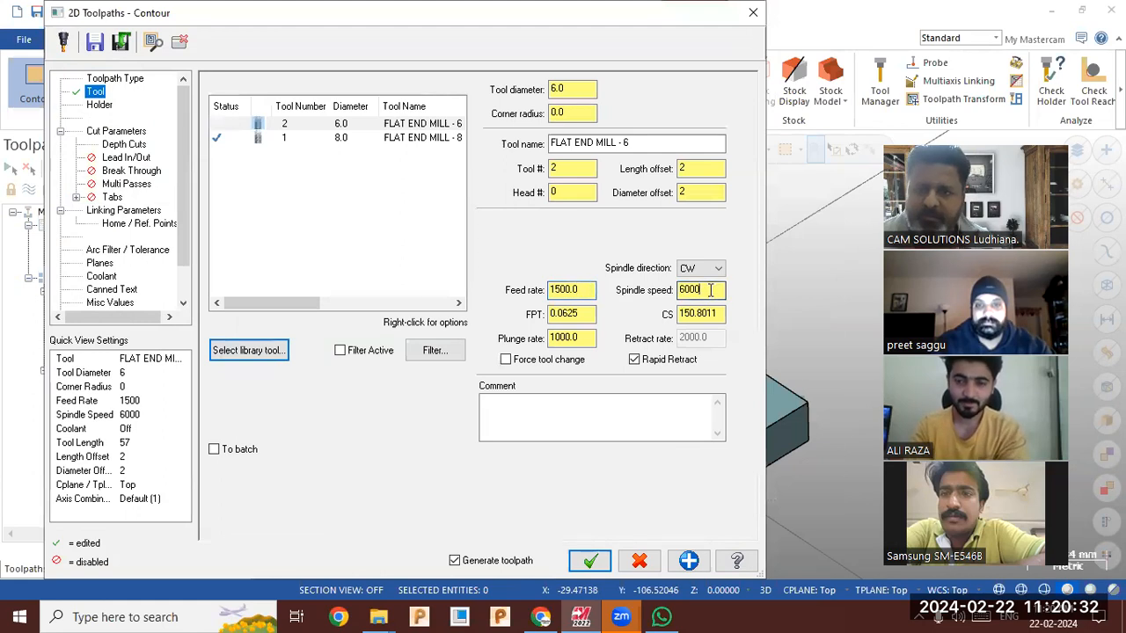
type("75")
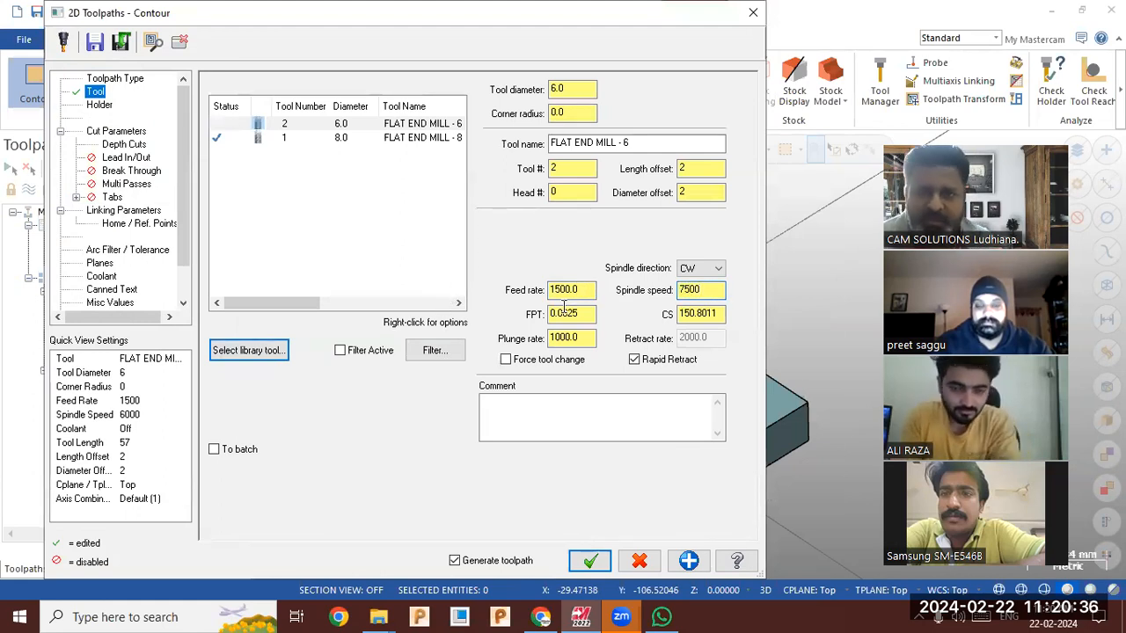
left_click(564, 294)
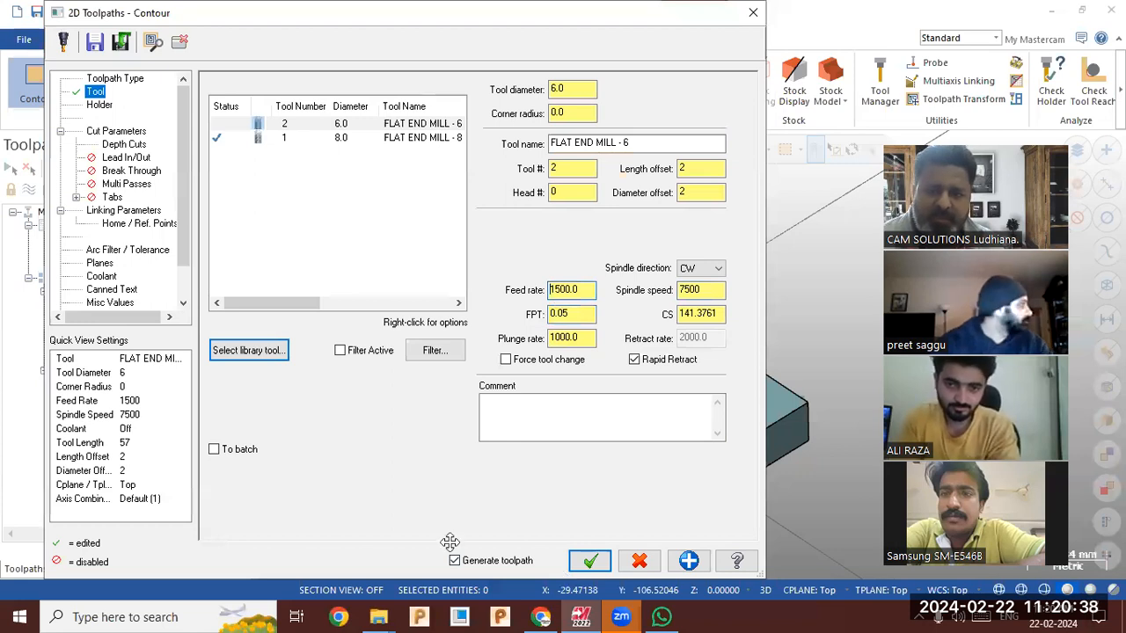
left_click(589, 560)
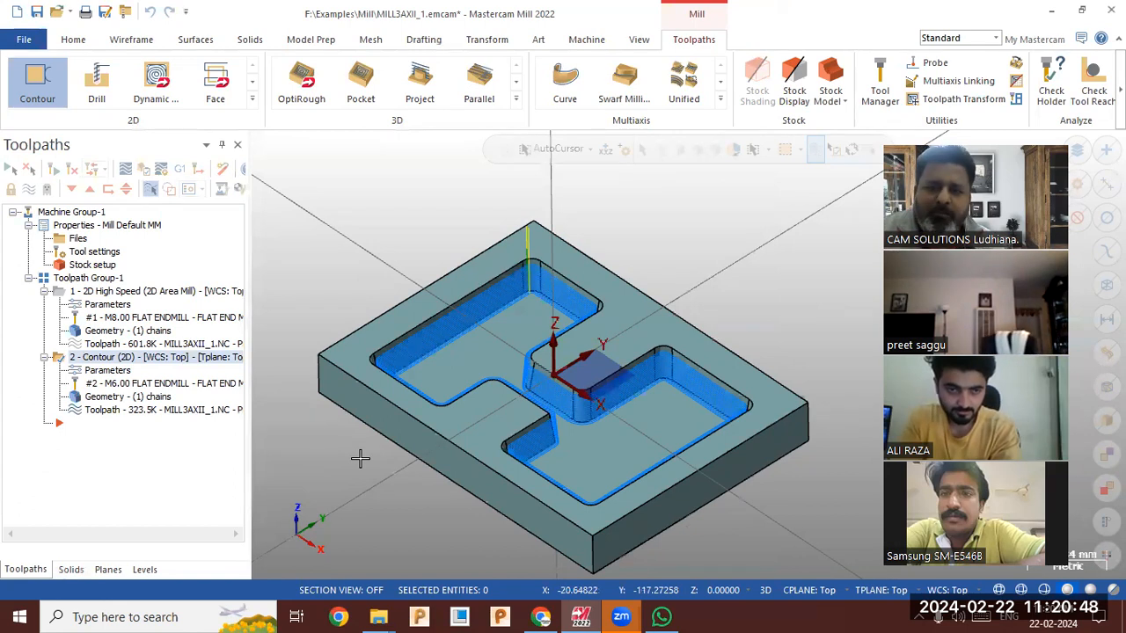
- Select all operations in Toolpath Group-1 and save the current part file
left_click(94, 278)
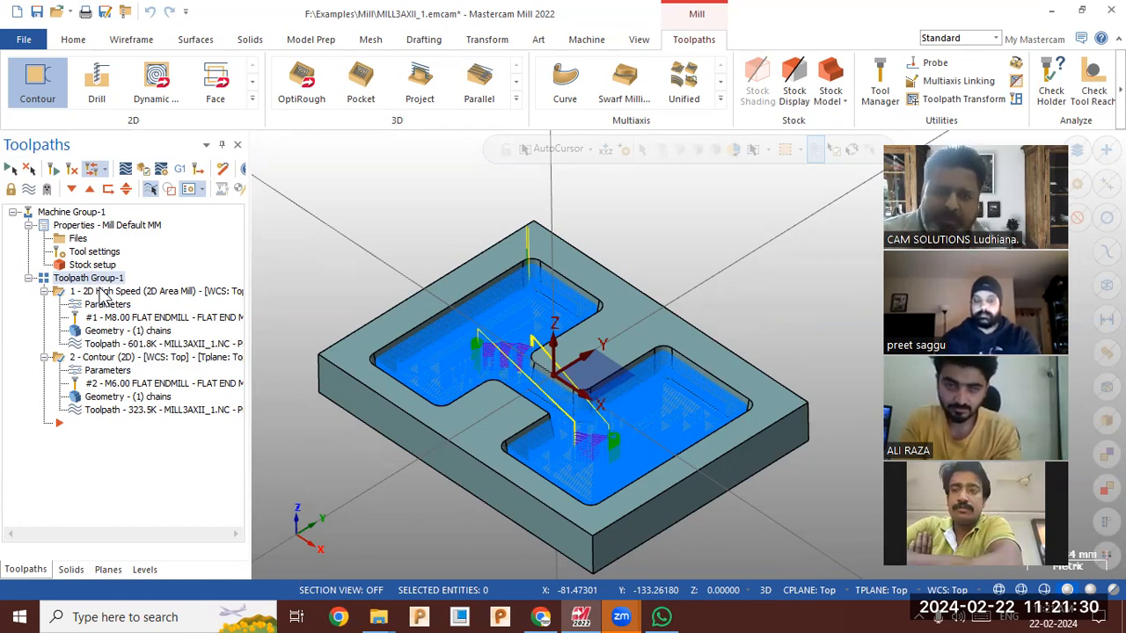
left_click(29, 40)
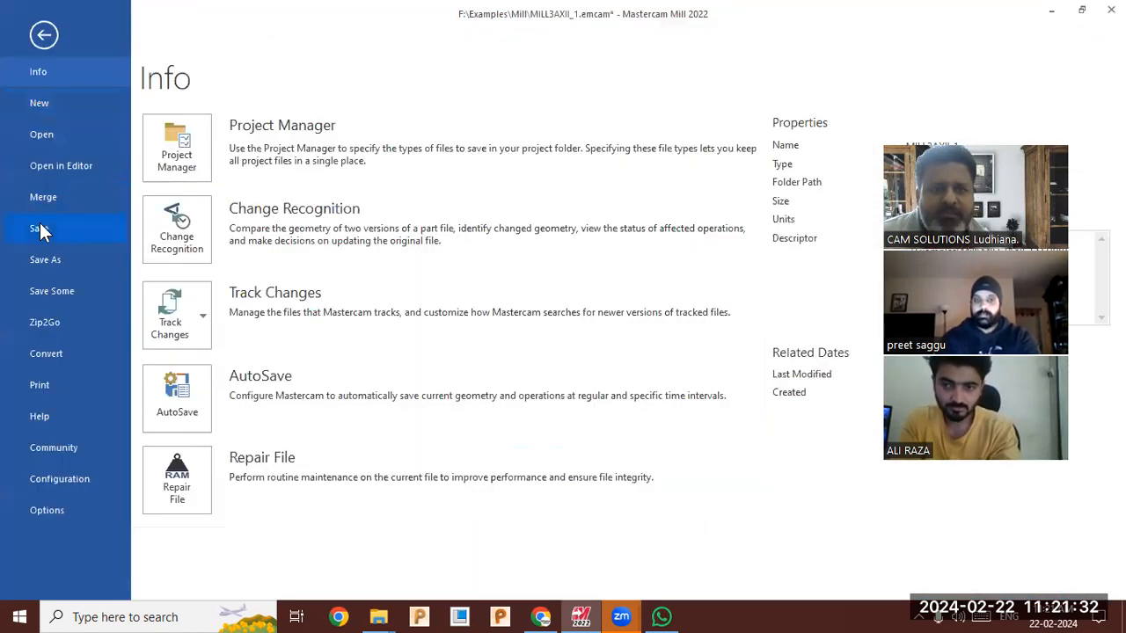
left_click(53, 230)
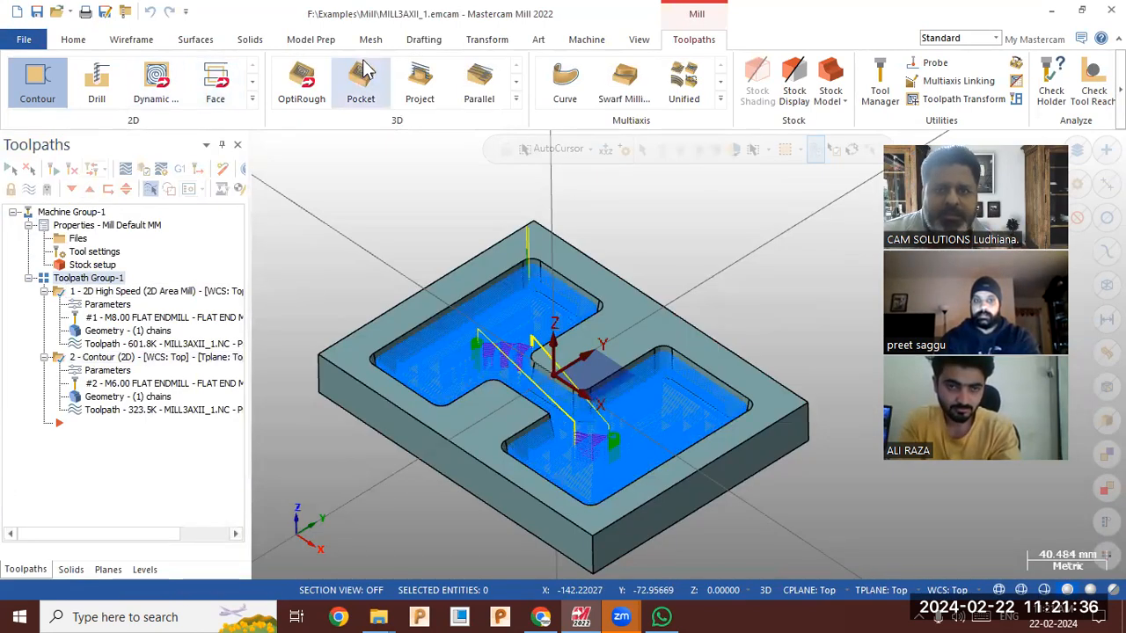
- Save a copy of the part in the Documents folder under the file name m11
left_click(24, 40)
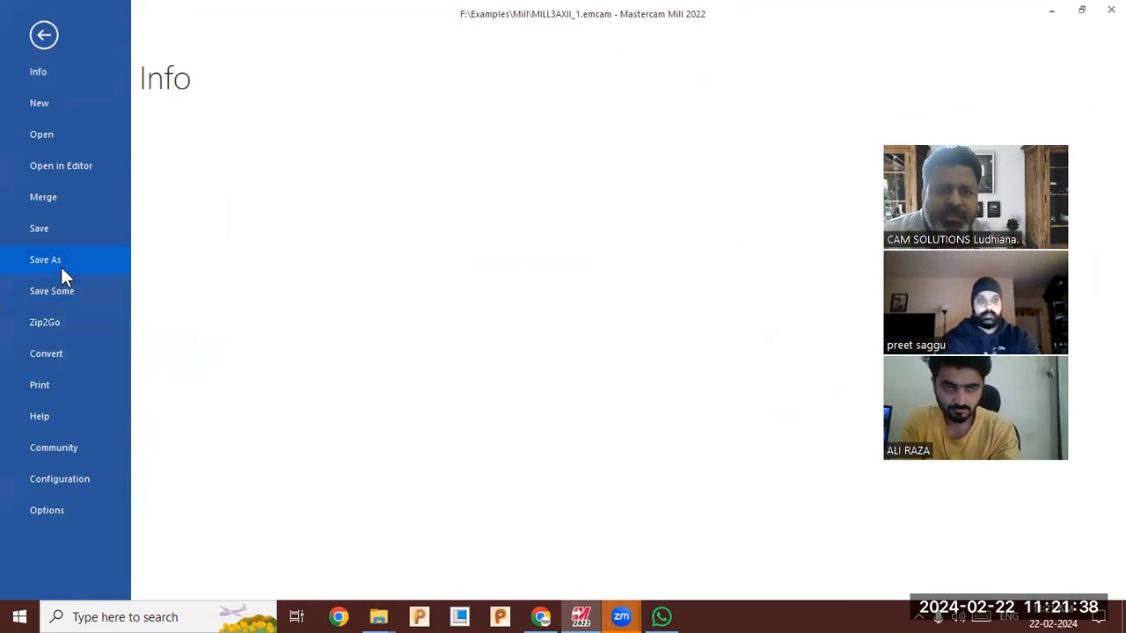
left_click(60, 266)
left_click(324, 406)
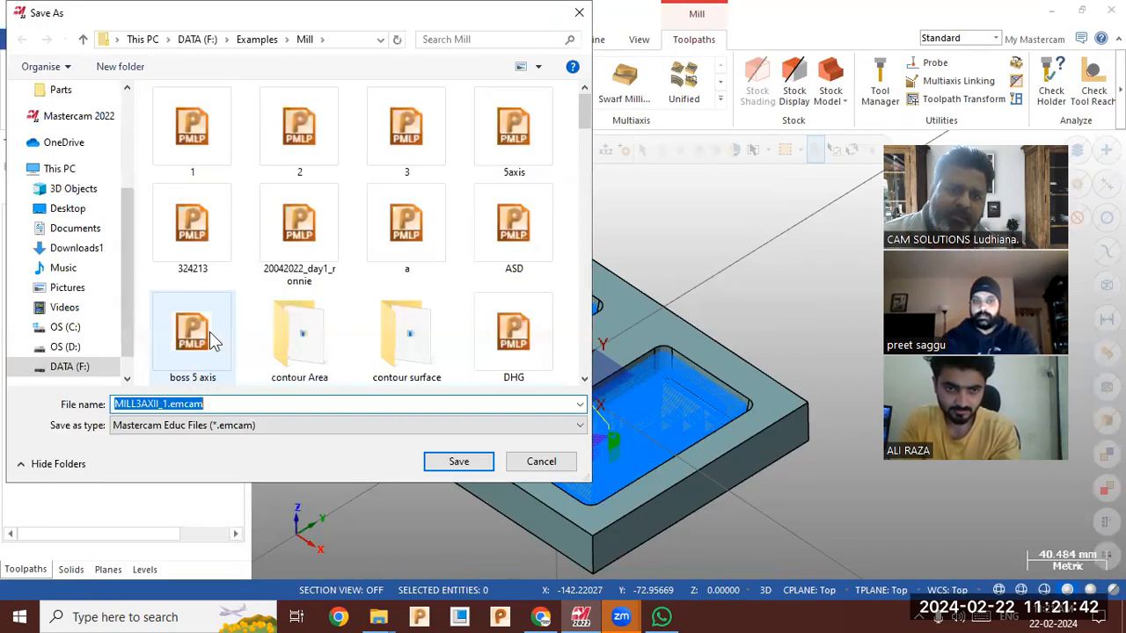
left_click(84, 233)
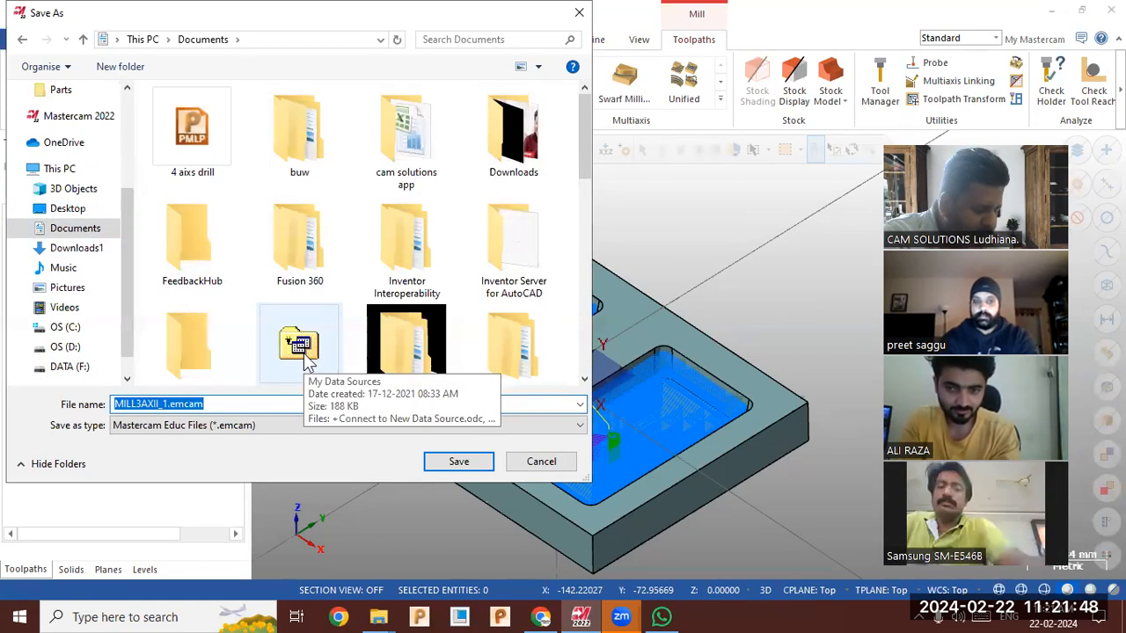
type("m")
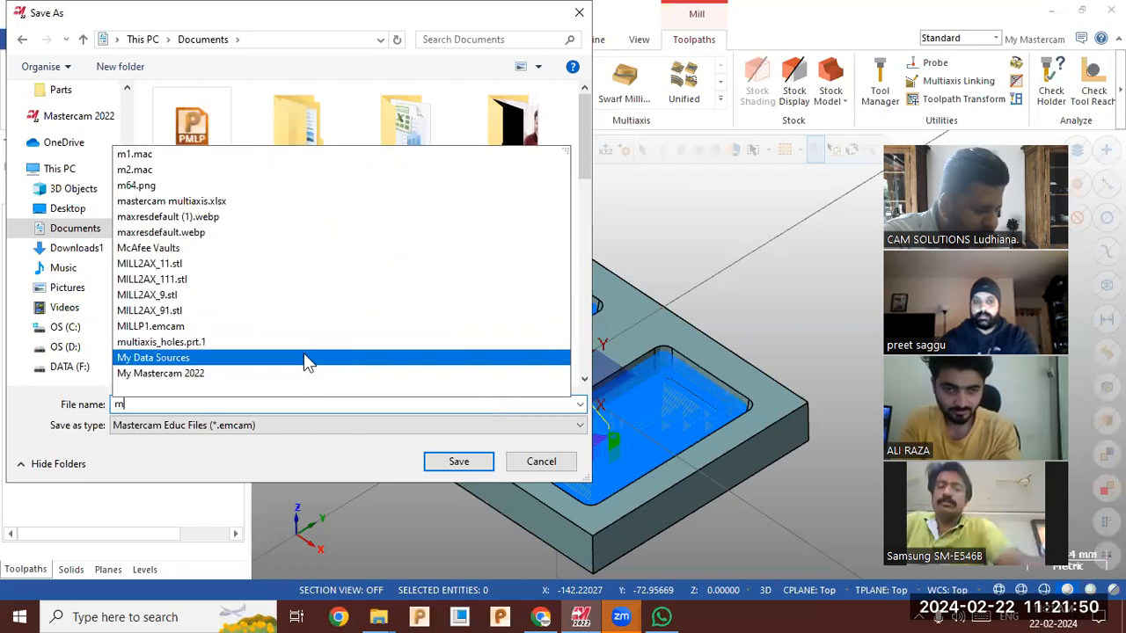
type("1")
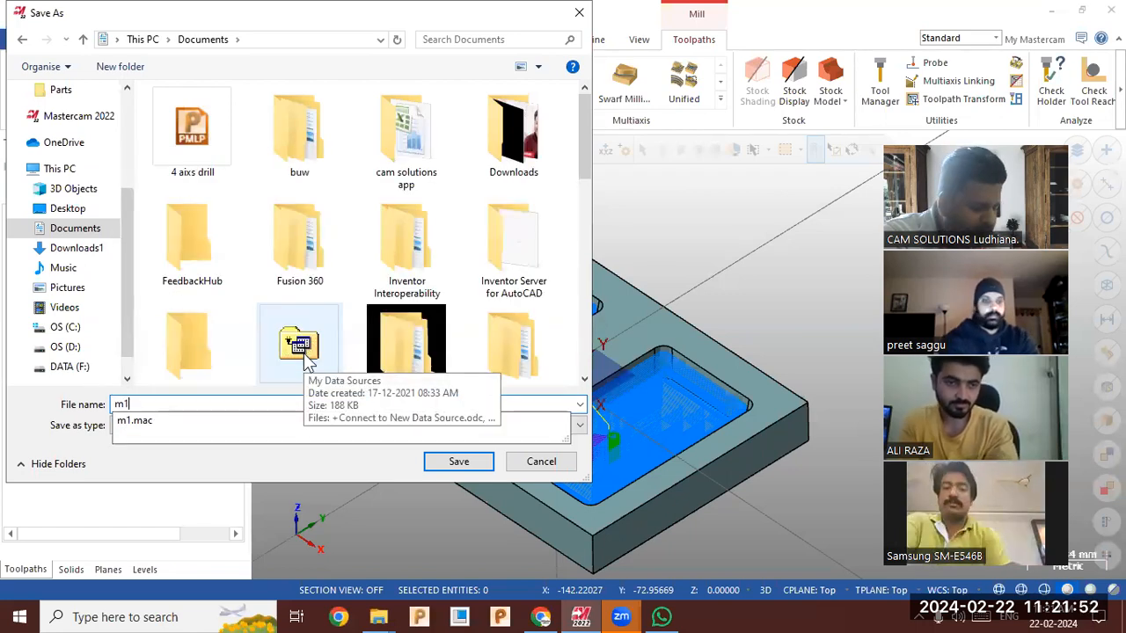
type("1")
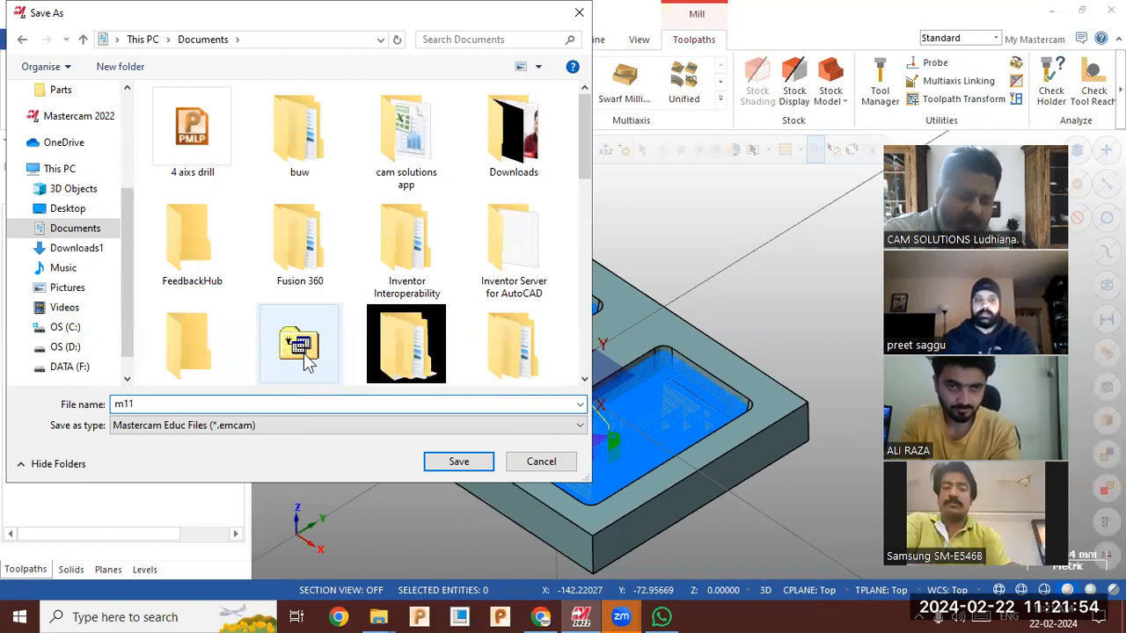
key("Return")
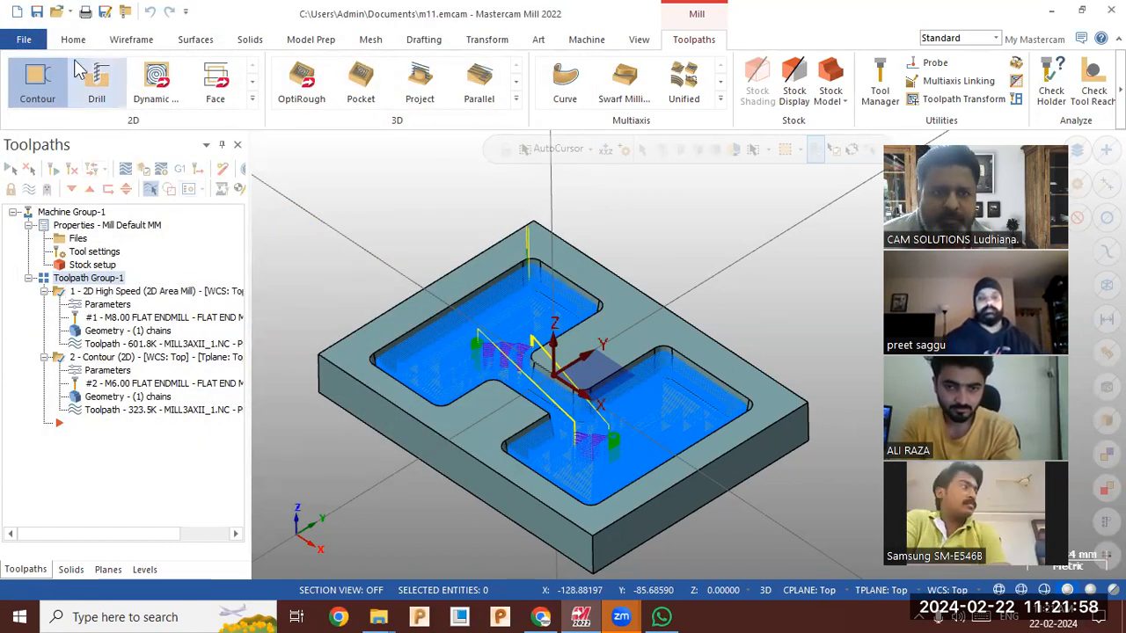
- Open the part file MILL2AX_11.SLDPRT from the Mill examples folder and show it in the isometric view
left_click(55, 12)
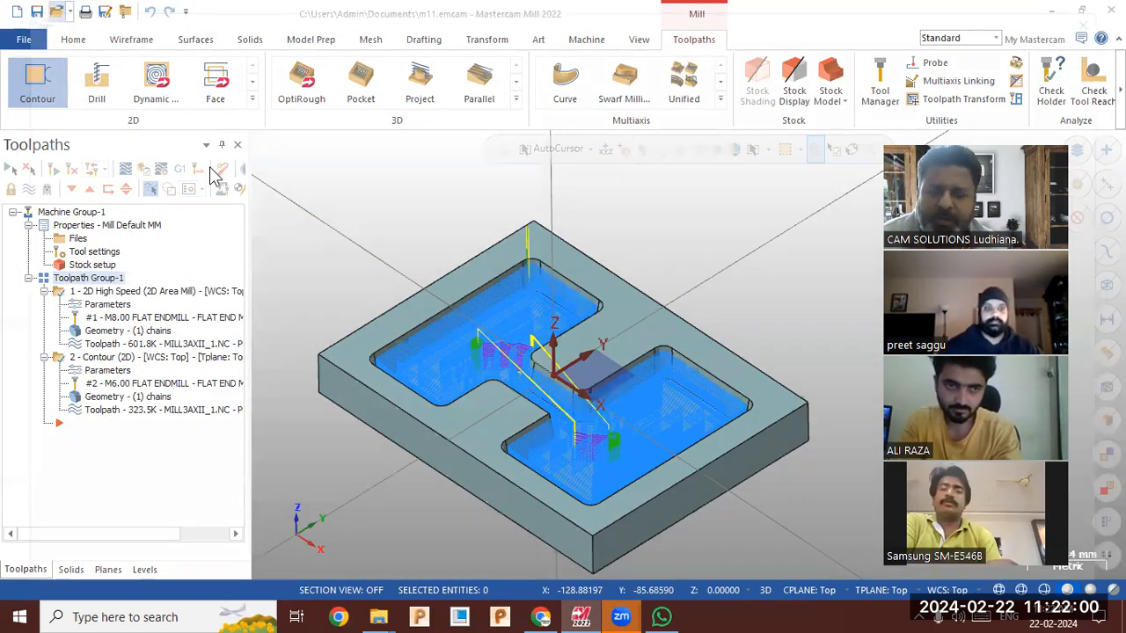
scroll(367, 300, "down", 6)
scroll(367, 300, "up", 4)
scroll(367, 300, "down", 2)
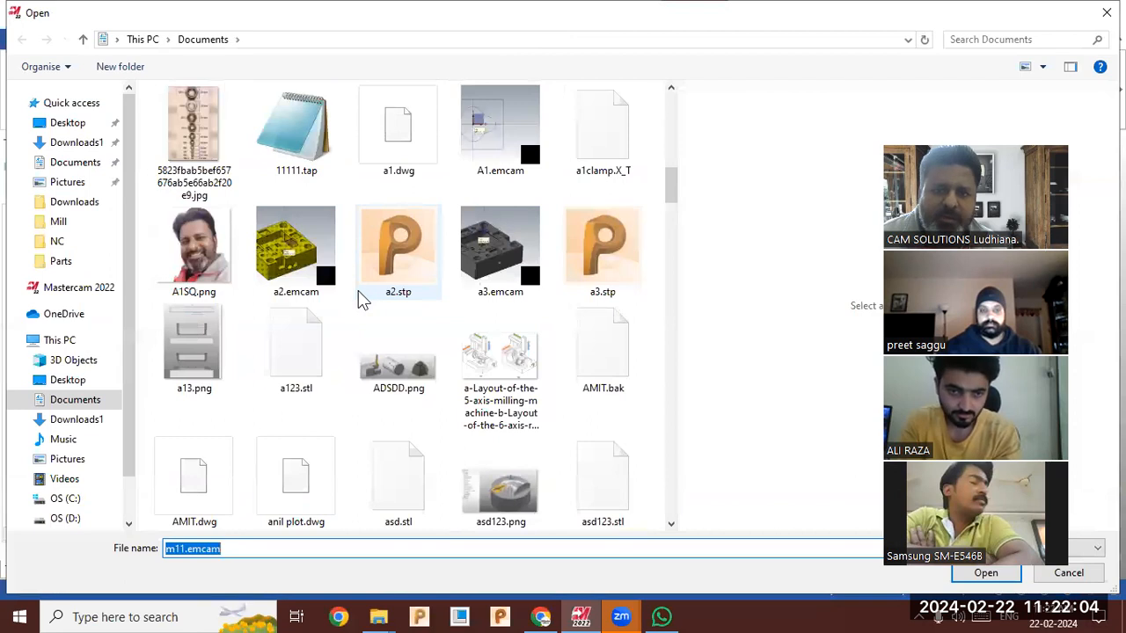
scroll(360, 297, "down", 2)
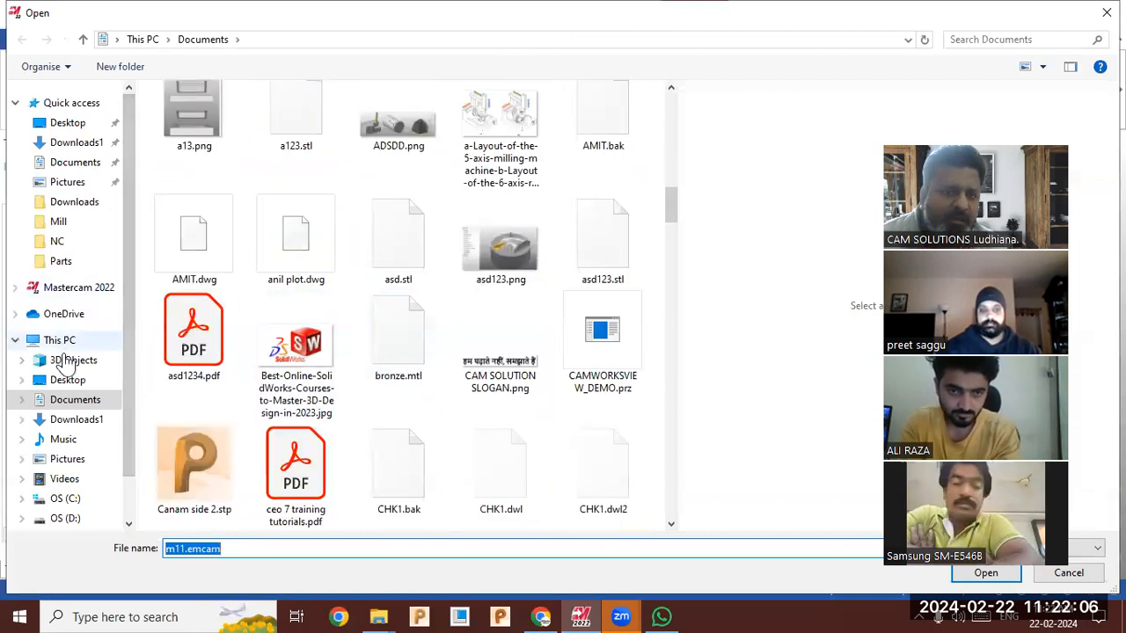
left_click(58, 222)
scroll(427, 362, "down", 15)
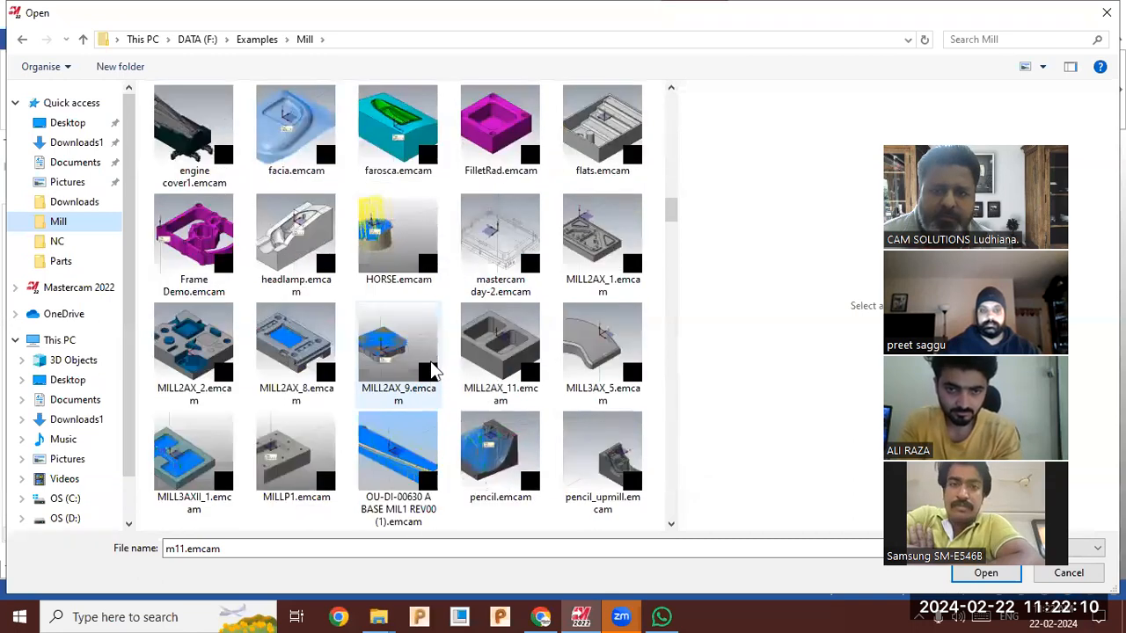
scroll(431, 370, "down", 6)
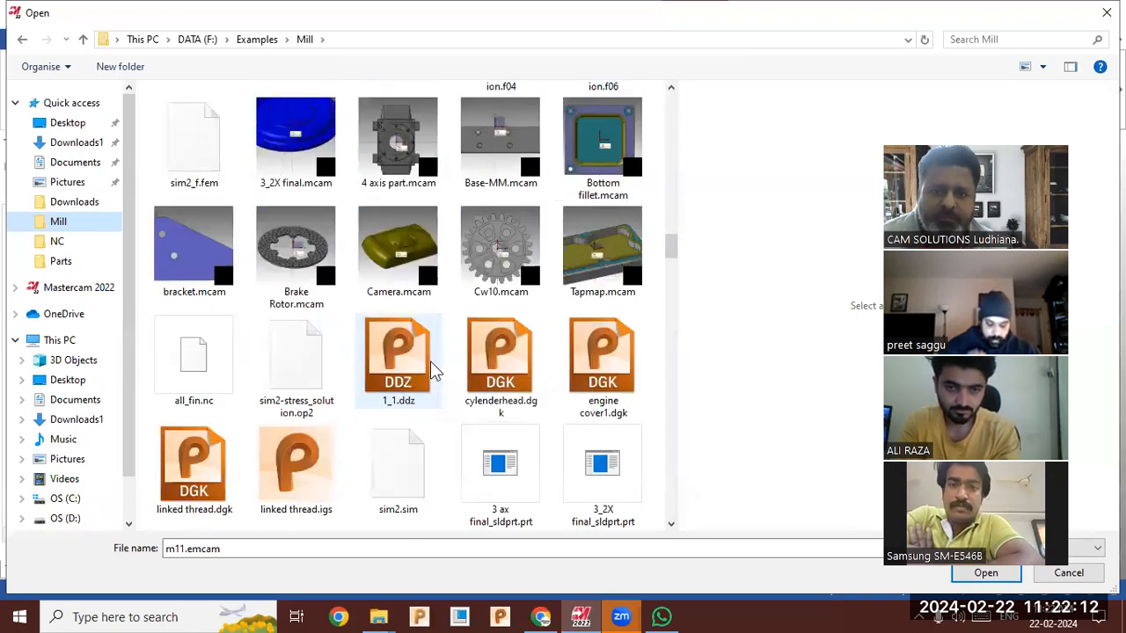
scroll(431, 370, "down", 5)
scroll(431, 369, "down", 5)
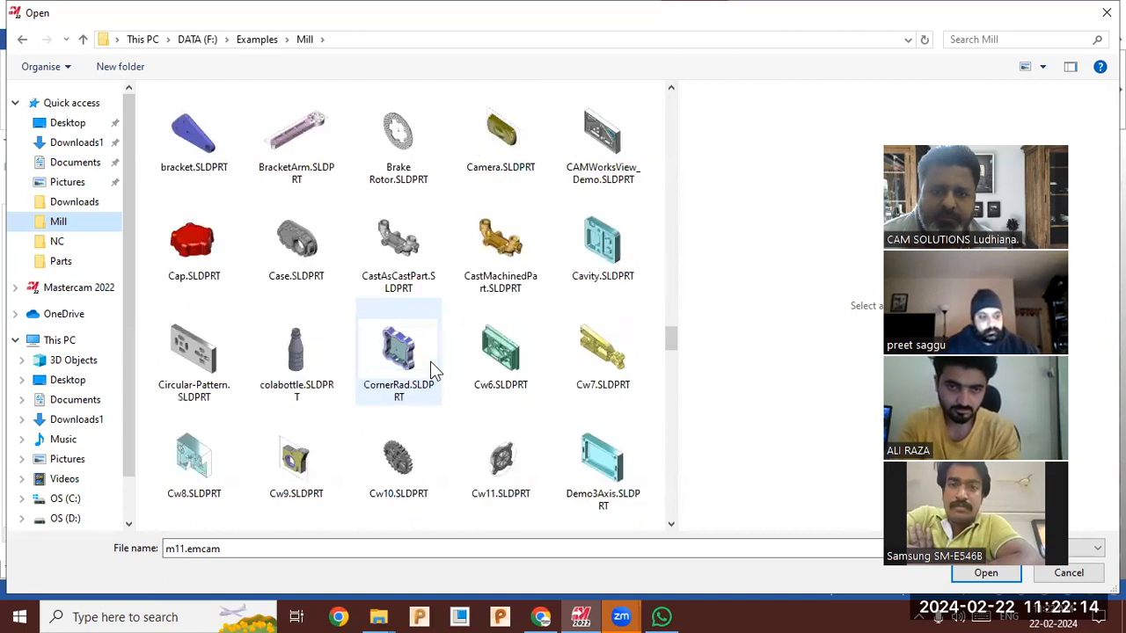
scroll(431, 370, "down", 8)
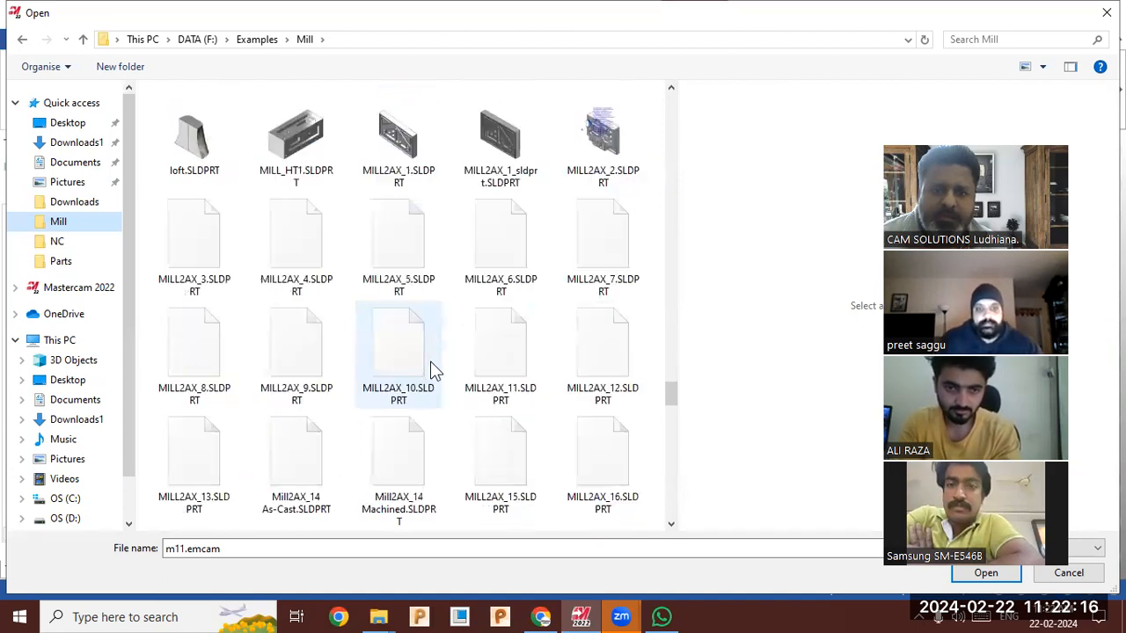
scroll(431, 369, "down", 3)
scroll(430, 361, "down", 3)
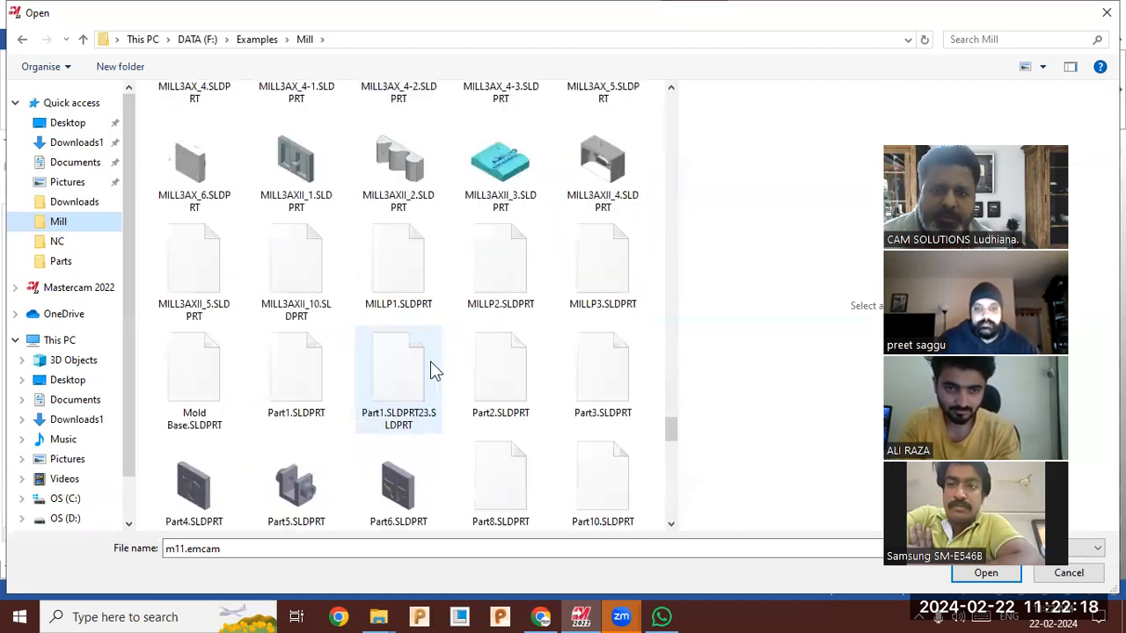
scroll(430, 361, "down", 3)
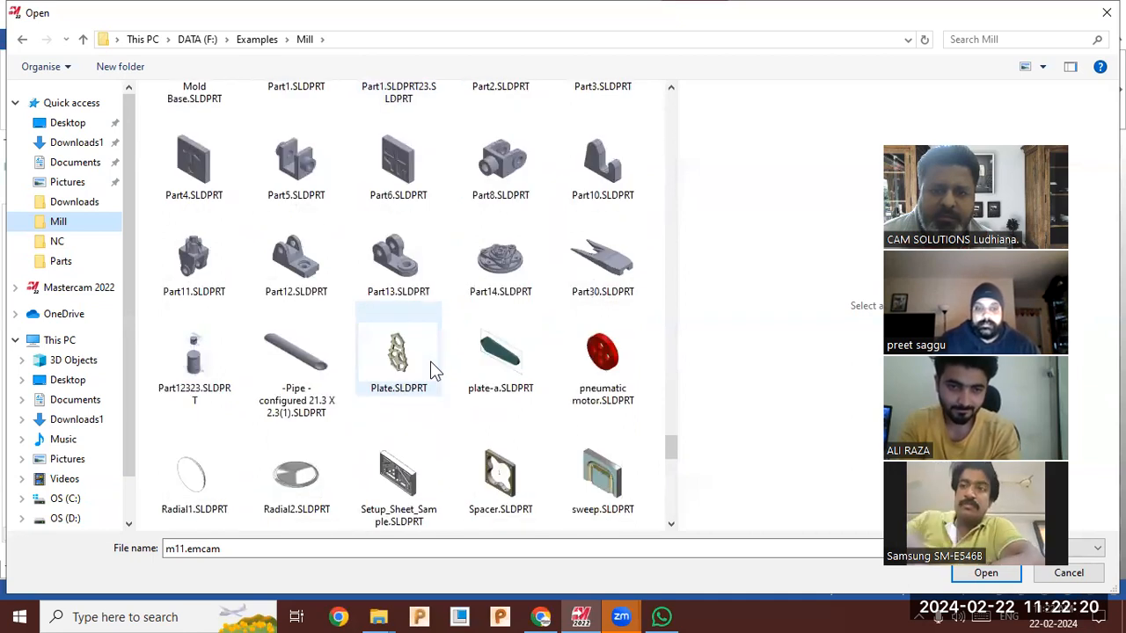
scroll(431, 370, "down", 6)
scroll(431, 369, "up", 5)
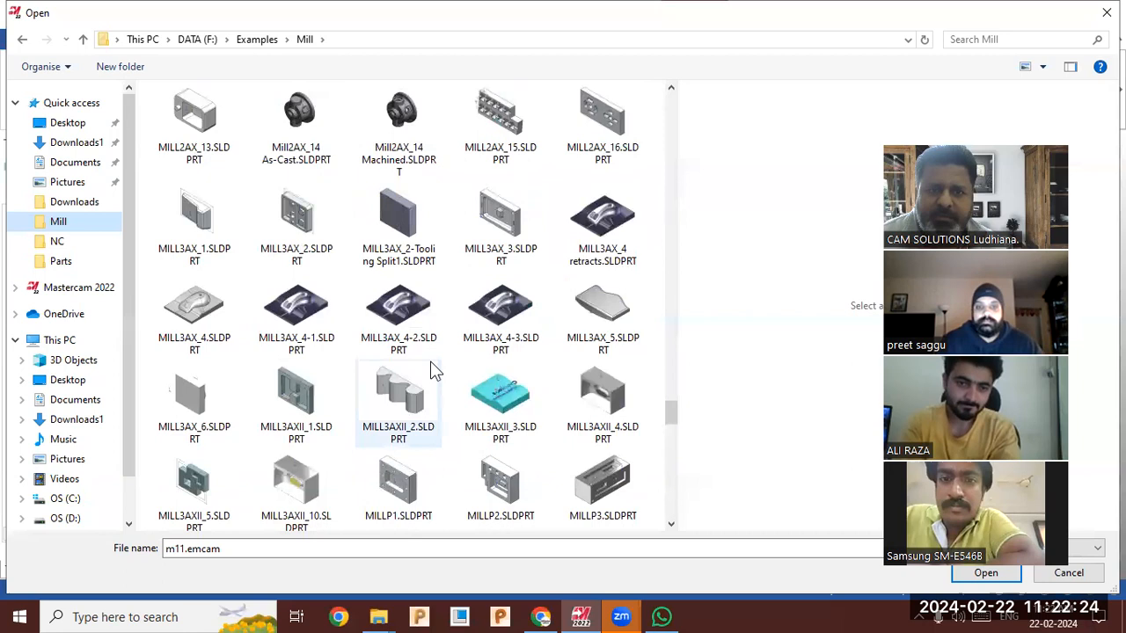
scroll(431, 370, "up", 3)
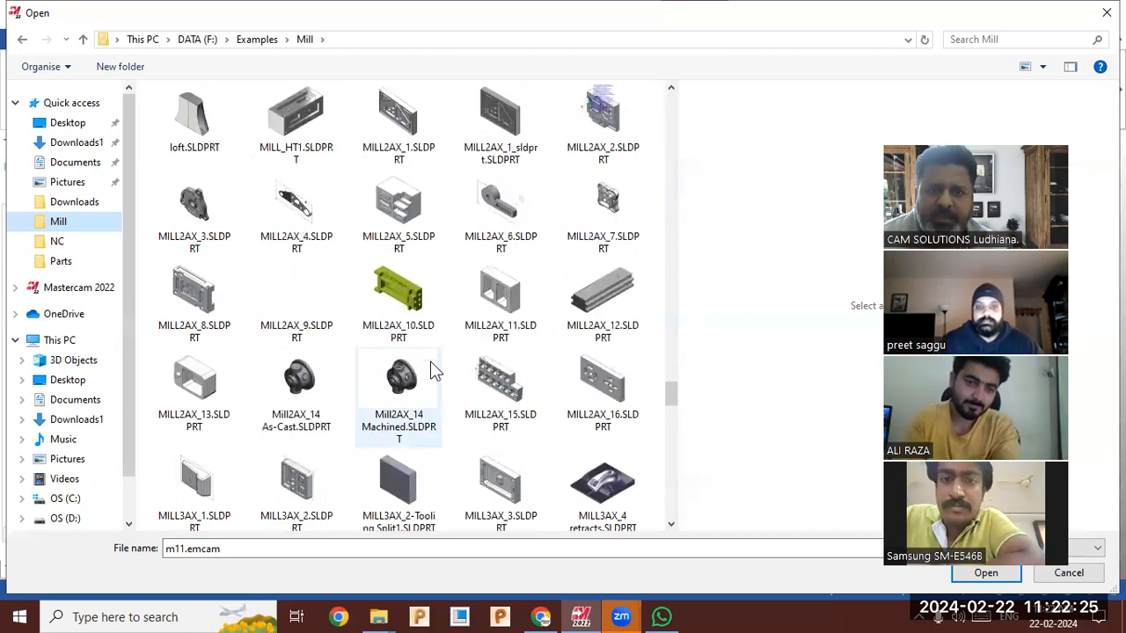
left_click(503, 319)
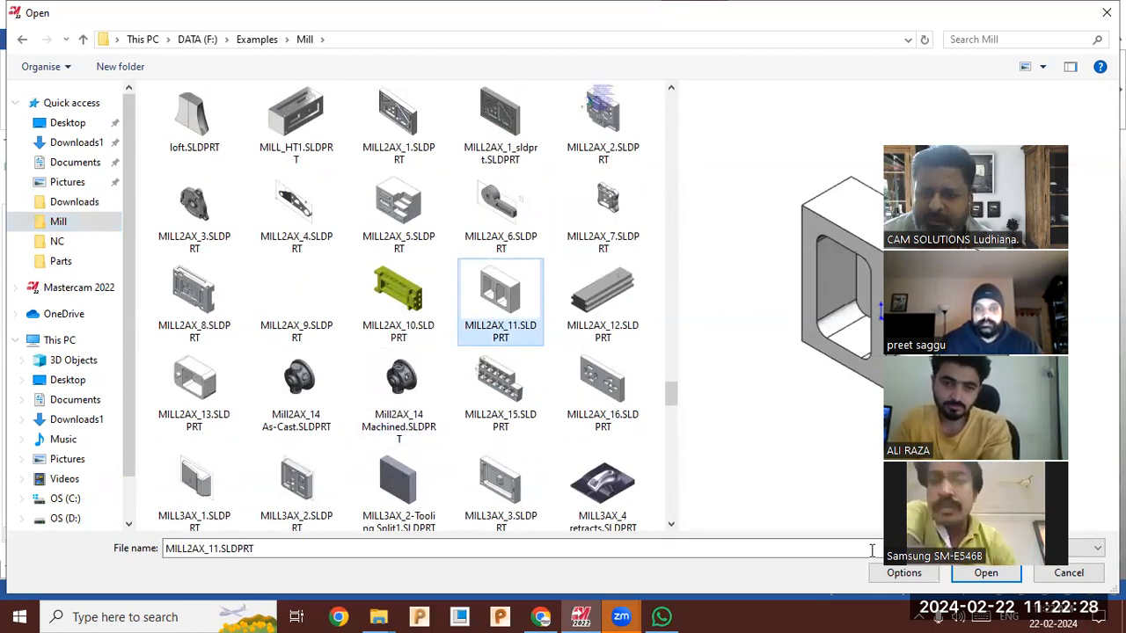
key("Return")
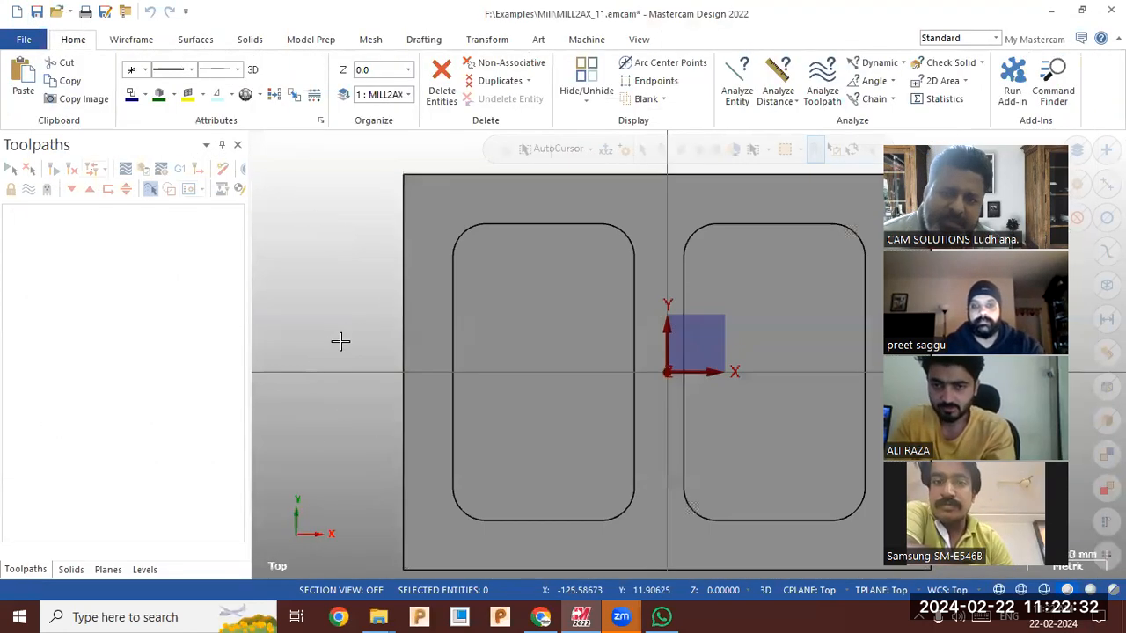
right_click(342, 342)
left_click(401, 484)
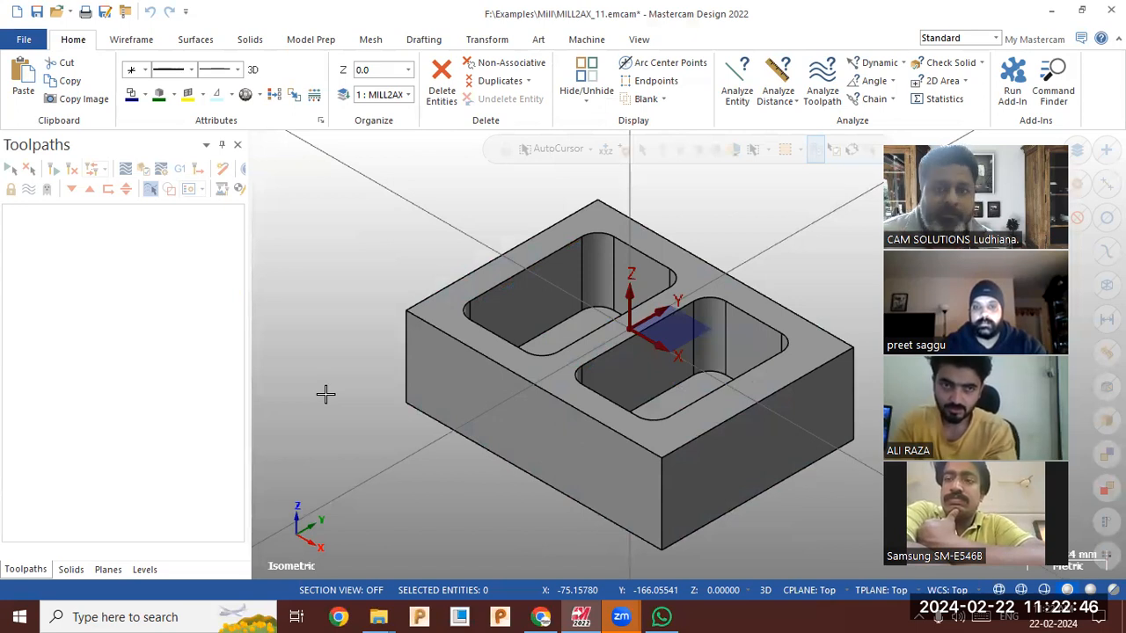
- Add a default mill machine definition to the part
left_click(584, 44)
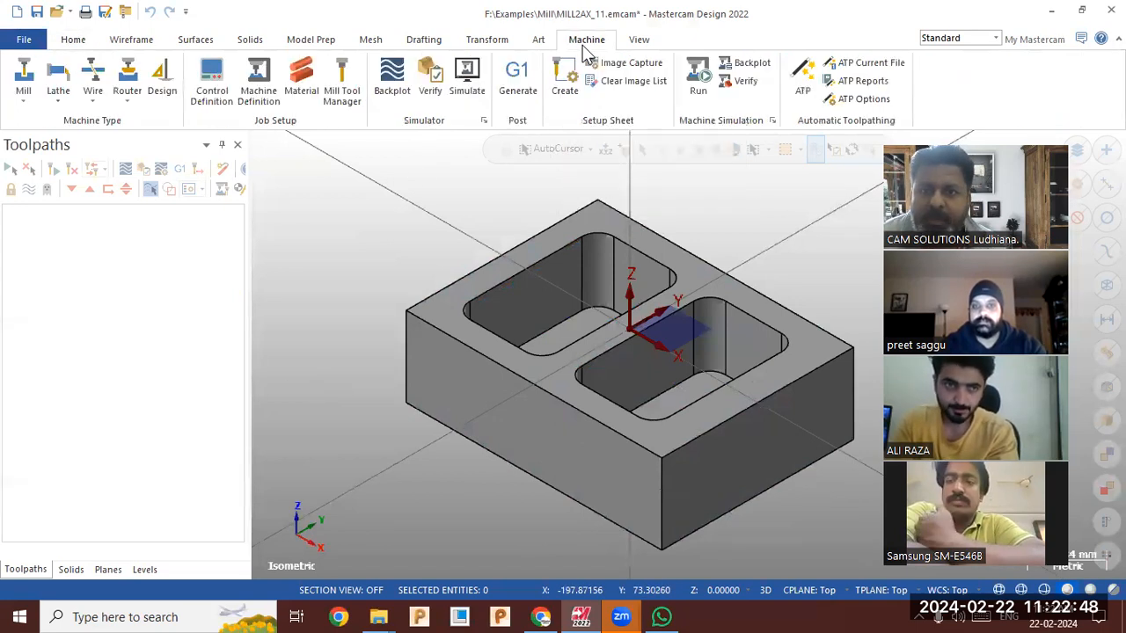
left_click(20, 101)
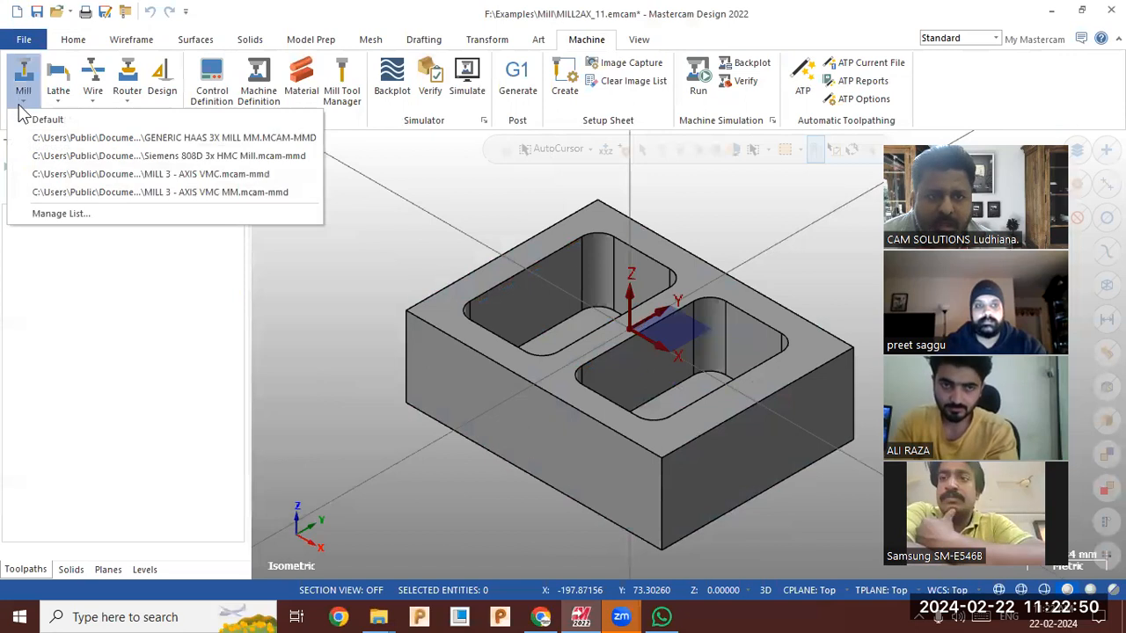
left_click(35, 119)
- Start importing toolpath operations and browse the Documents folder for source files of type Mastercam Education Files
right_click(71, 255)
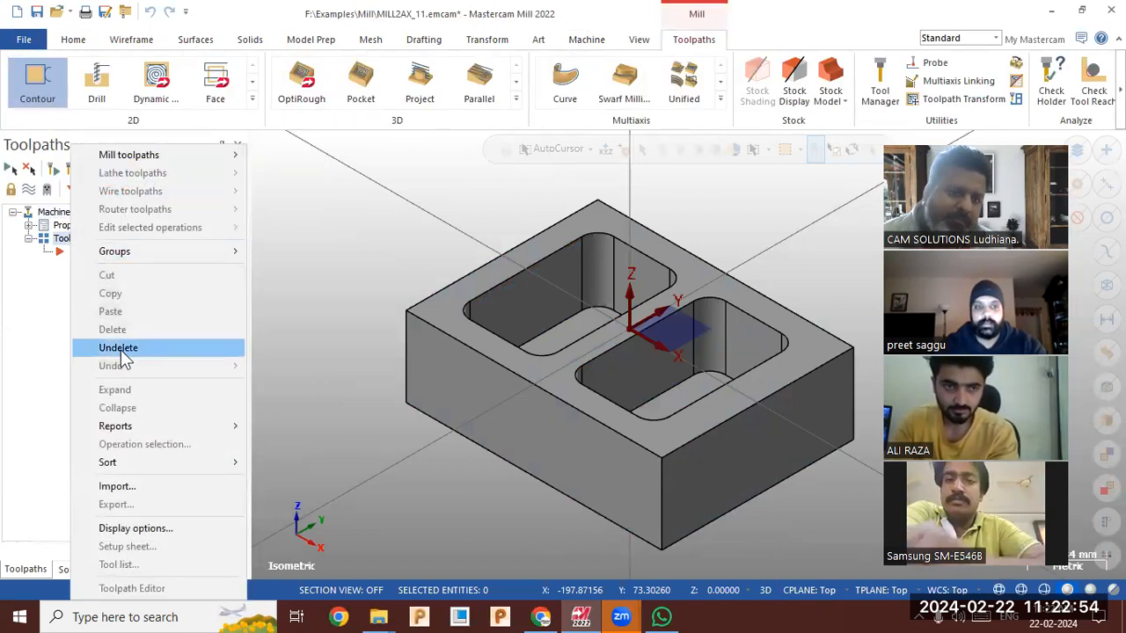
left_click(142, 487)
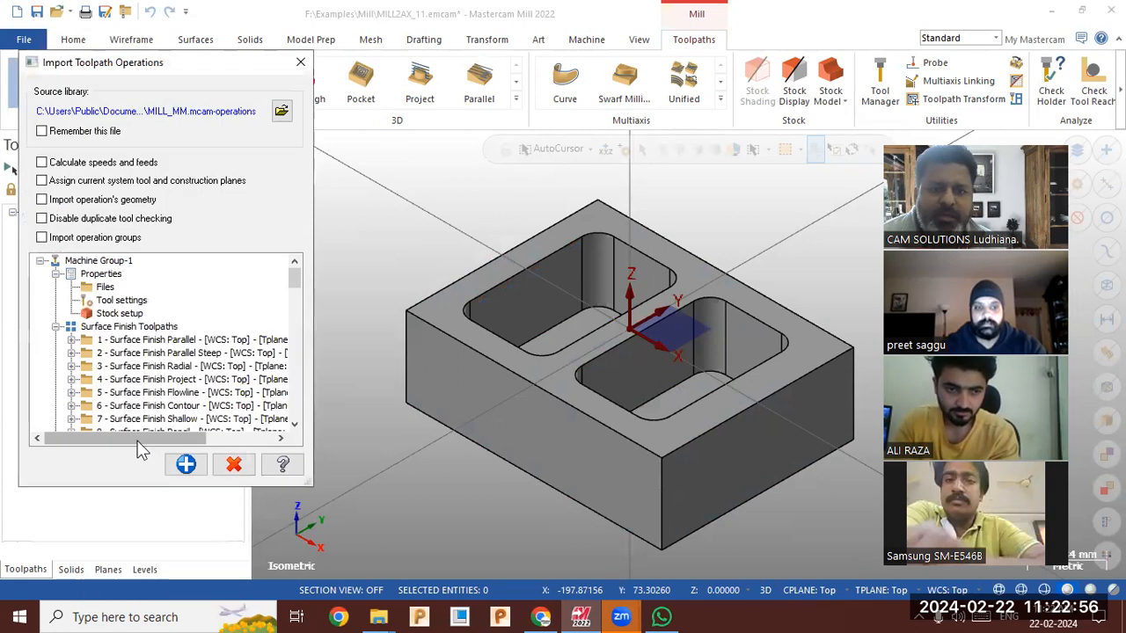
left_click(281, 114)
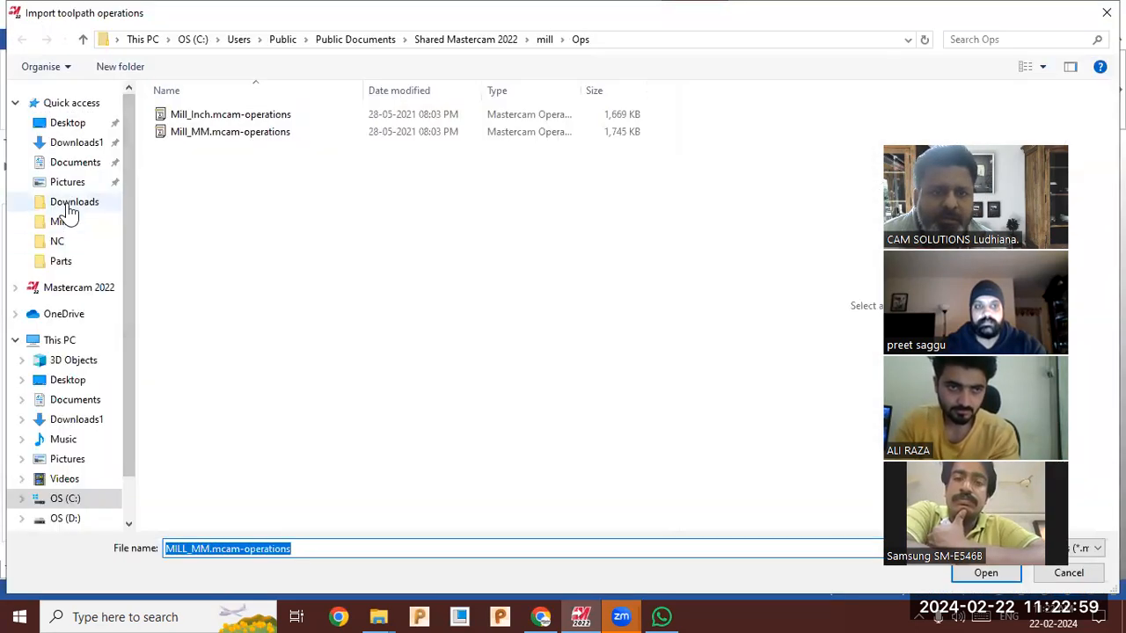
left_click(74, 104)
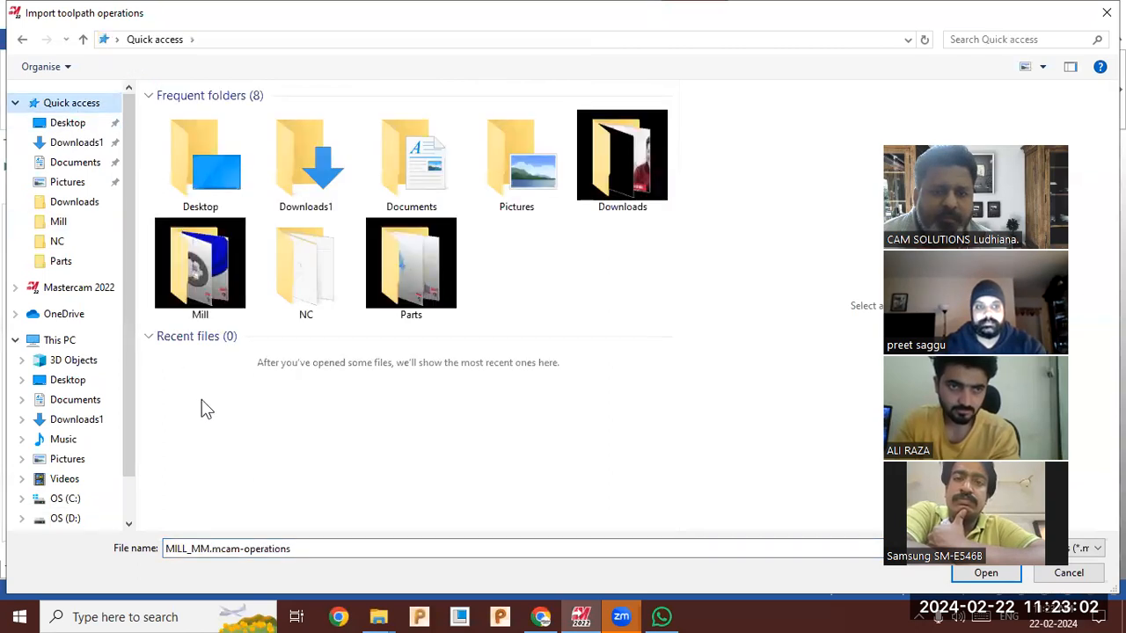
left_click(76, 163)
scroll(239, 432, "down", 2)
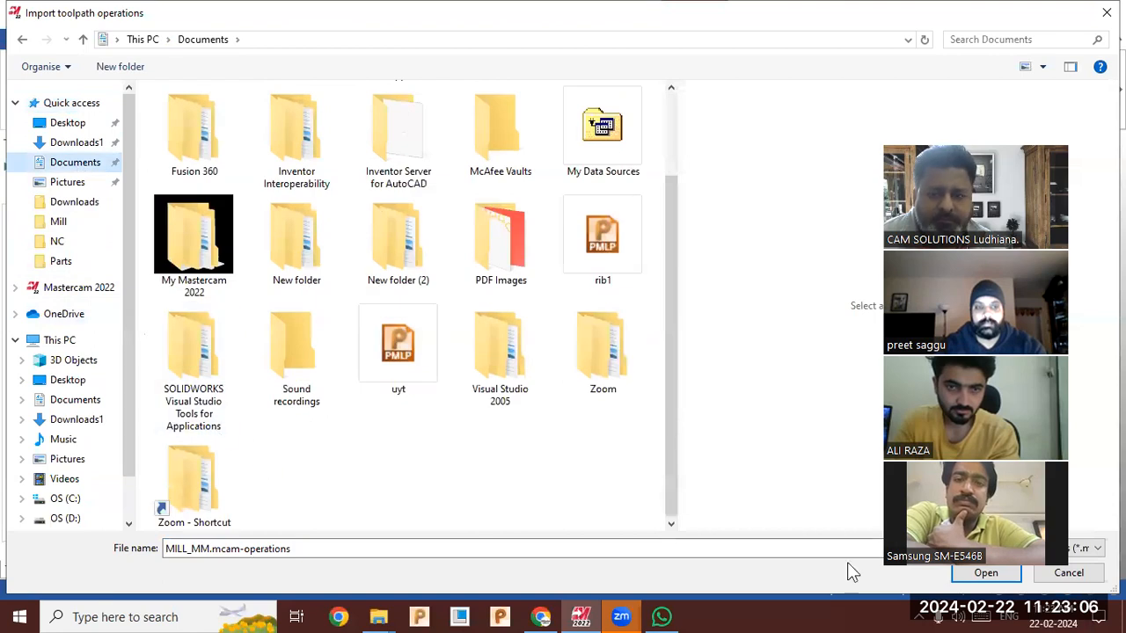
left_click(1084, 549)
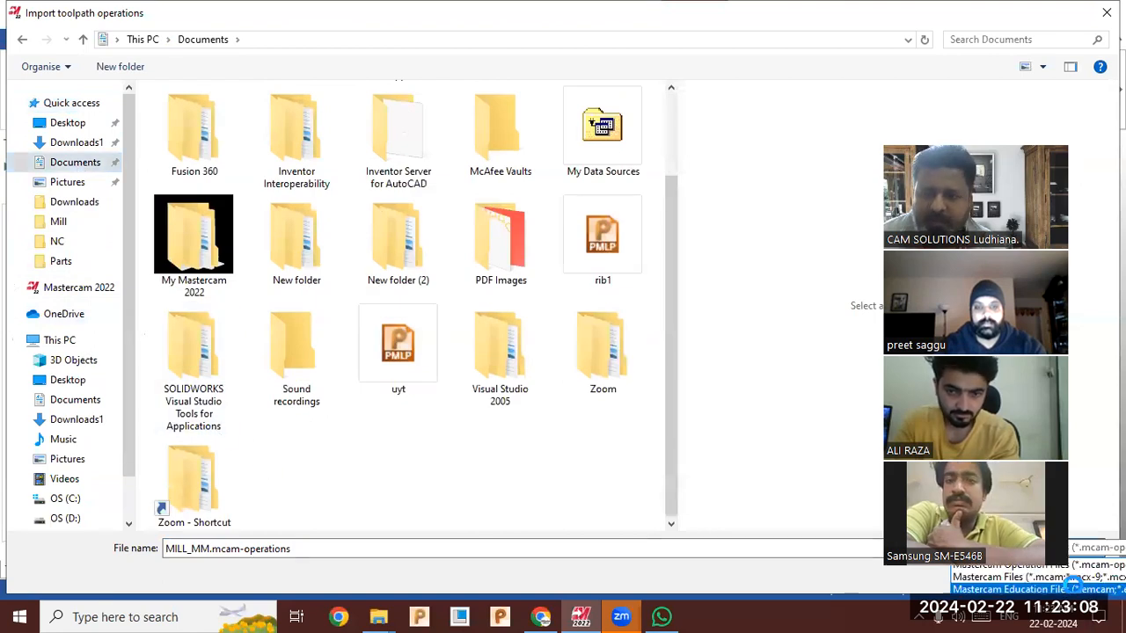
left_click(1038, 590)
- Choose m11.emcam from the Documents folder as the source library for the import
scroll(388, 462, "down", 5)
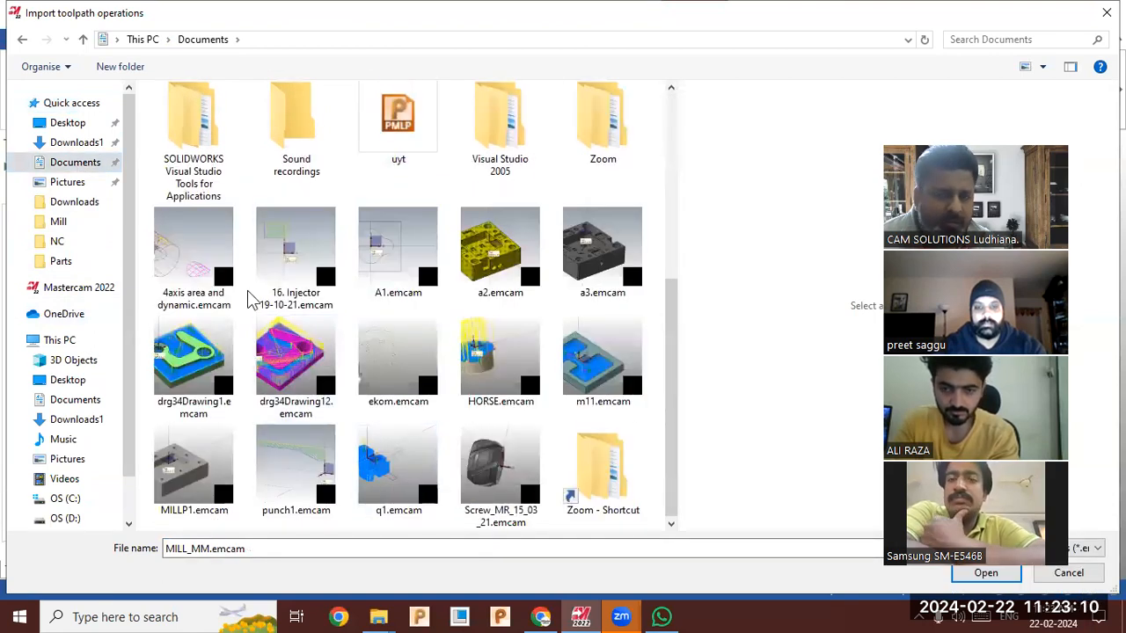
scroll(249, 295, "up", 3)
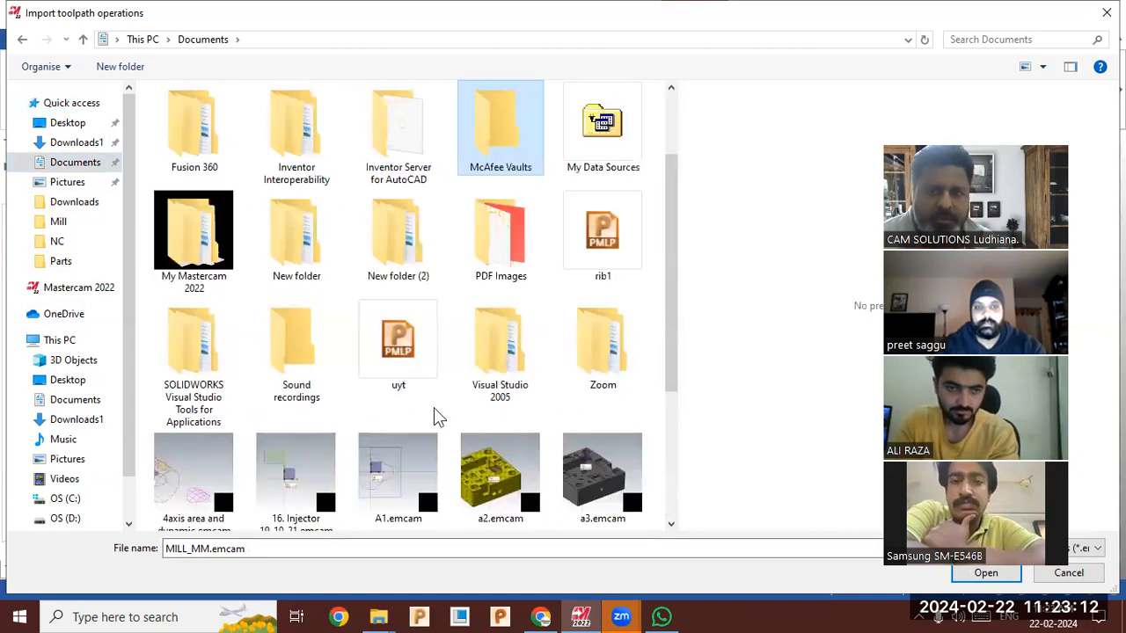
key("m")
key("m")
key("m")
key("m")
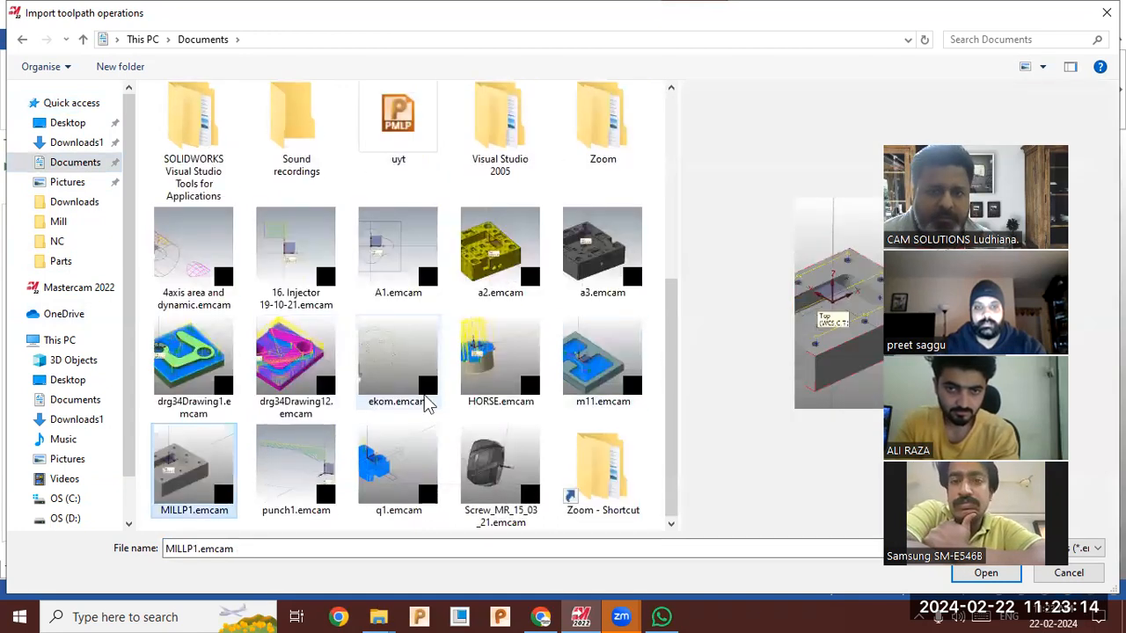
left_click(632, 408)
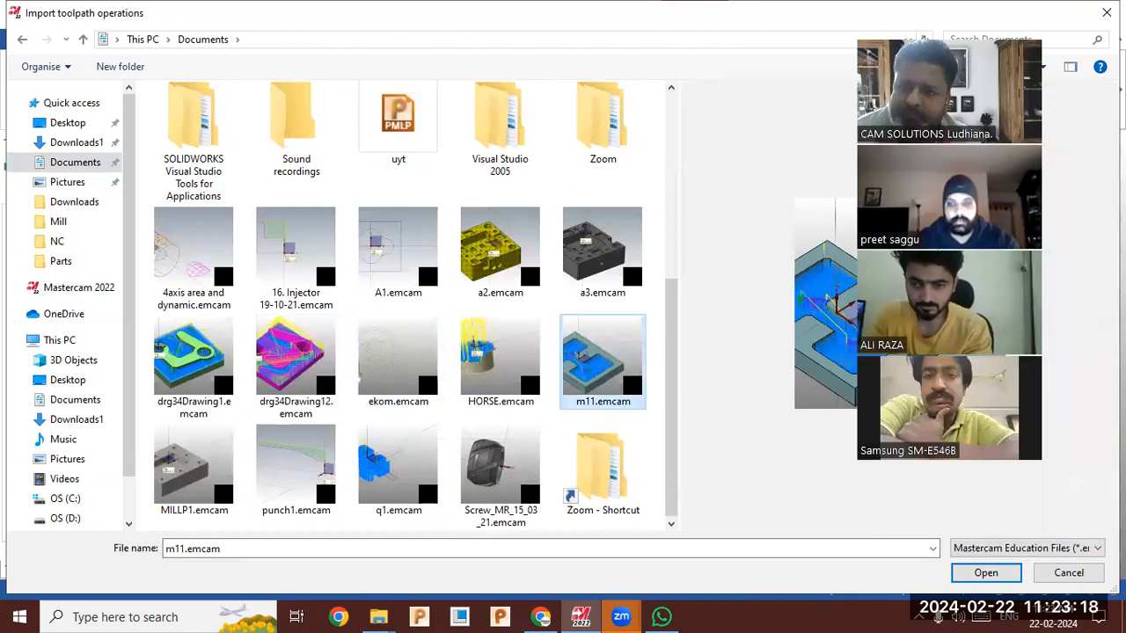
left_click(986, 572)
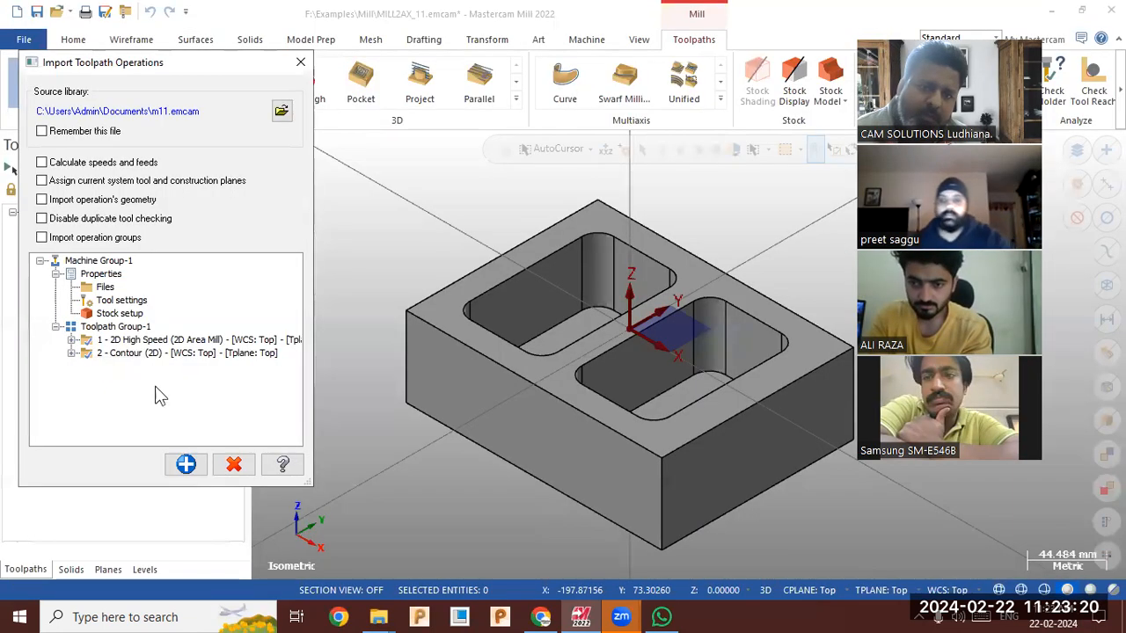
- Import all operations of Toolpath Group-1 from m11.emcam into the current part and close the import
left_click(115, 327)
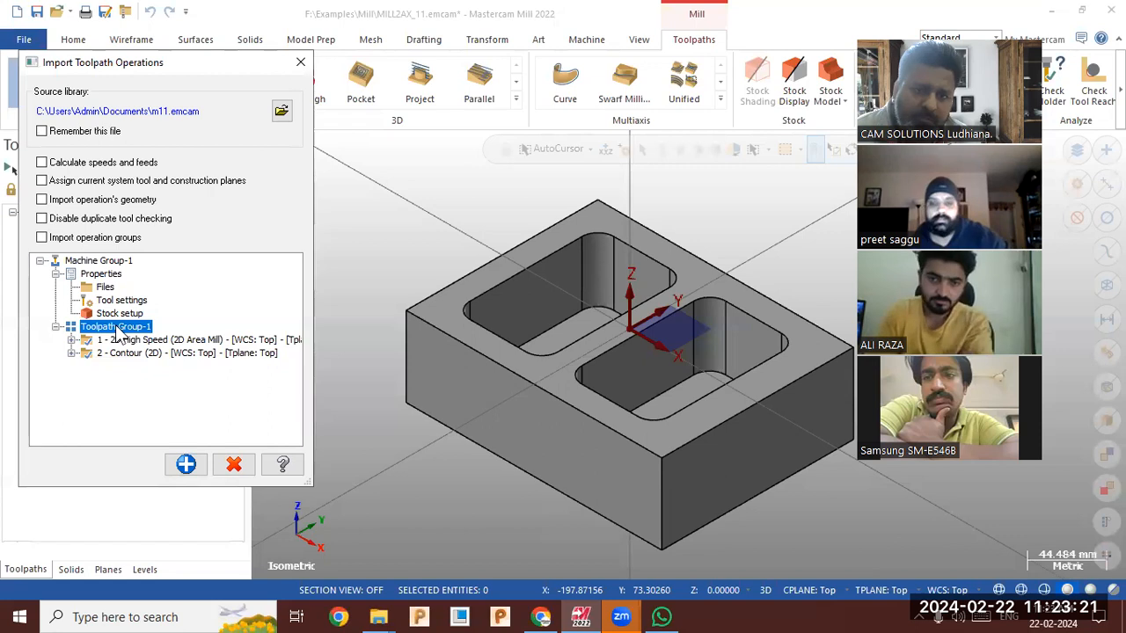
left_click(186, 464)
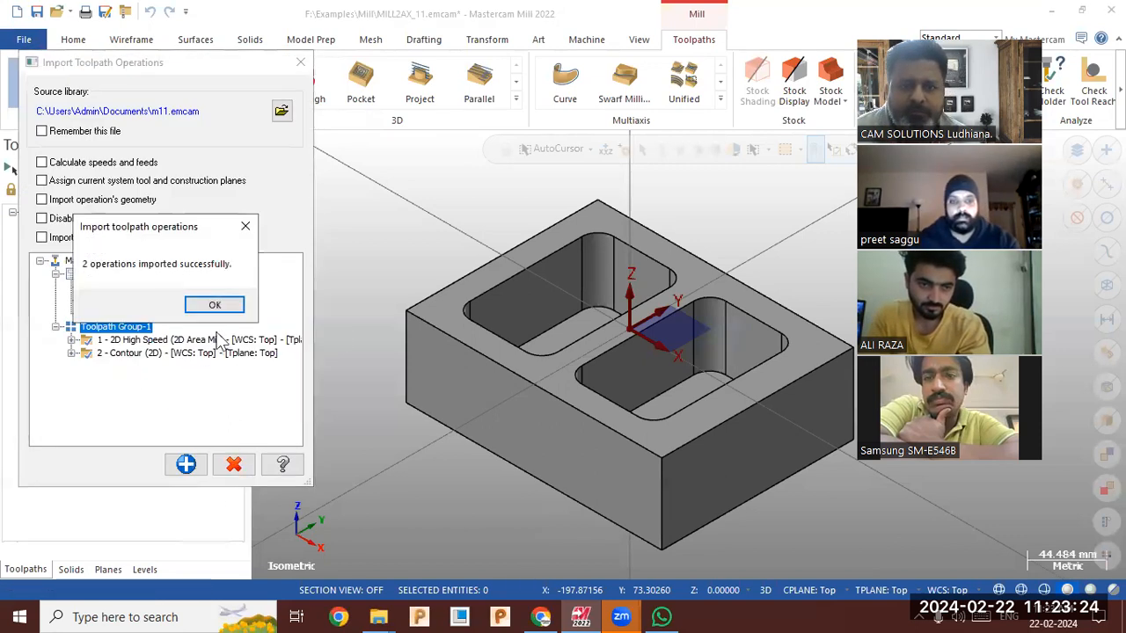
left_click(215, 305)
left_click(234, 466)
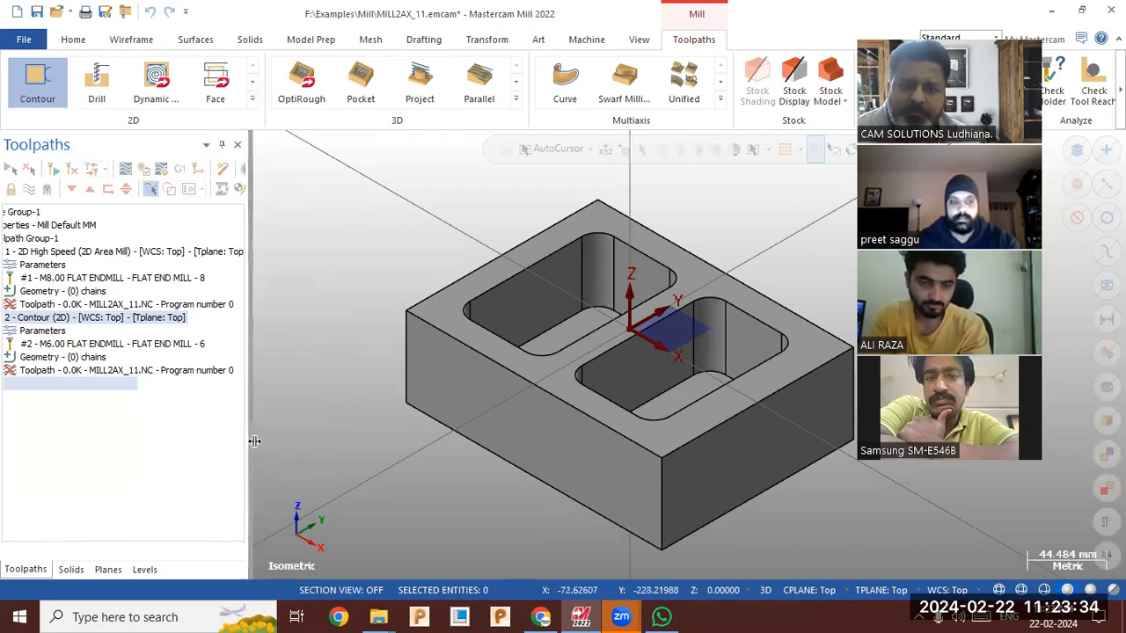
- Widen the operations list and examine the tool settings of the imported Area Mill and Contour operations without changing them
left_click_drag(253, 453, 331, 453)
left_click(147, 273)
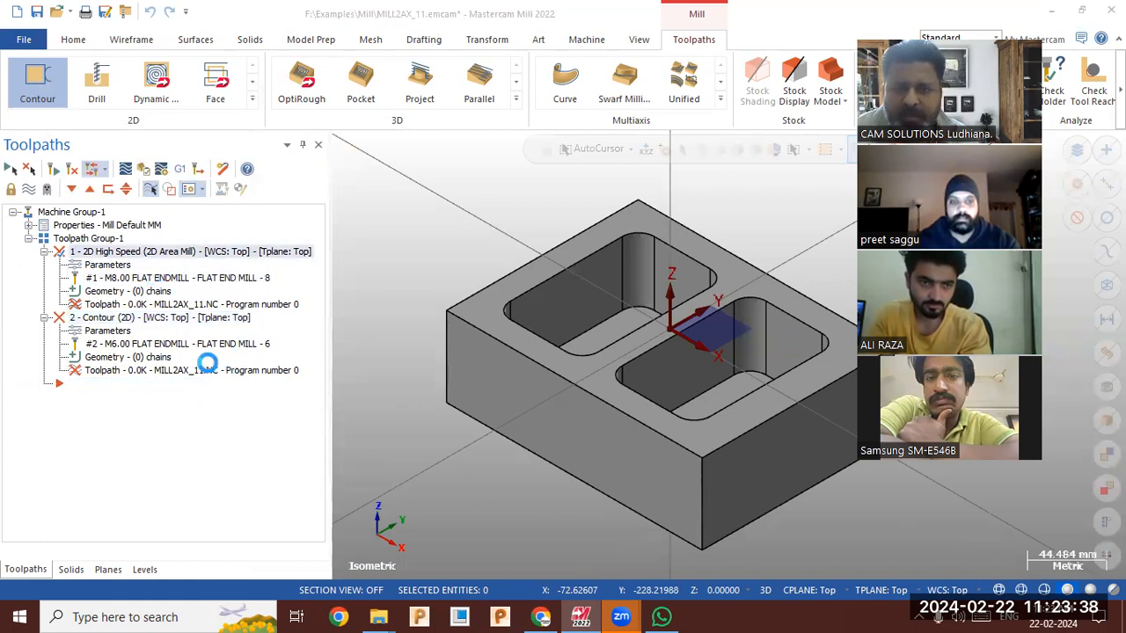
left_click(628, 498)
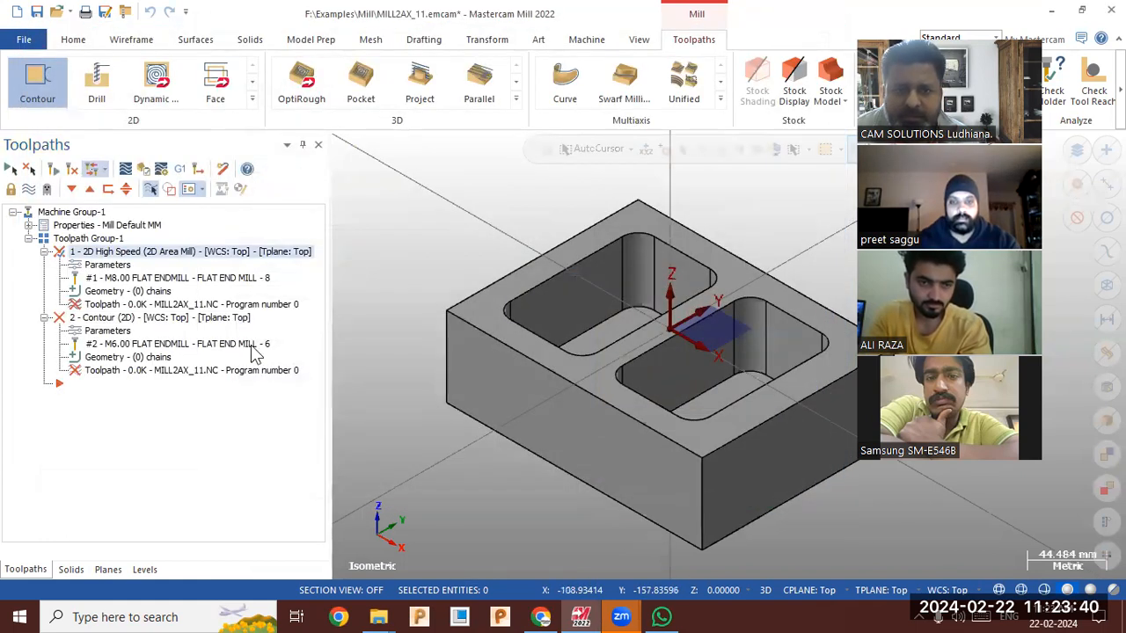
left_click(107, 266)
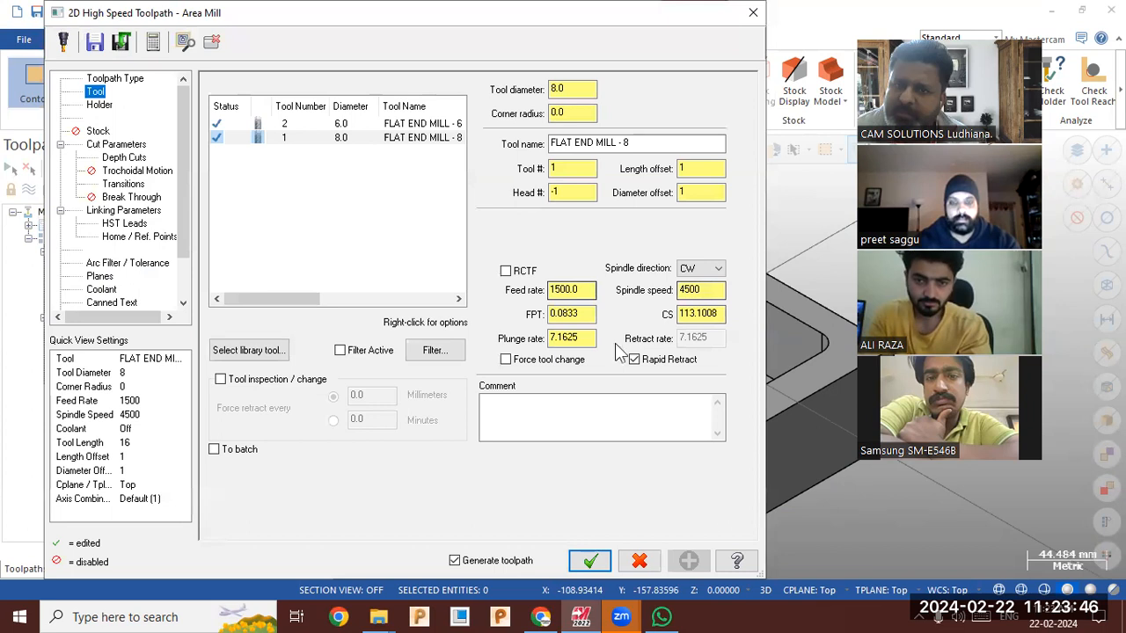
left_click(640, 561)
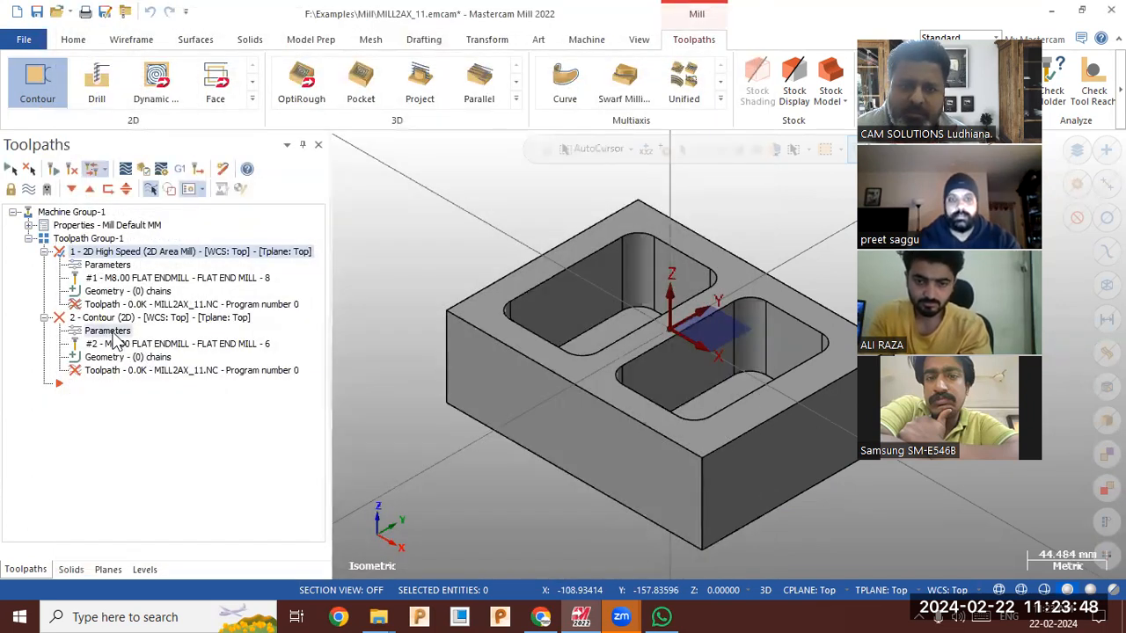
left_click(113, 333)
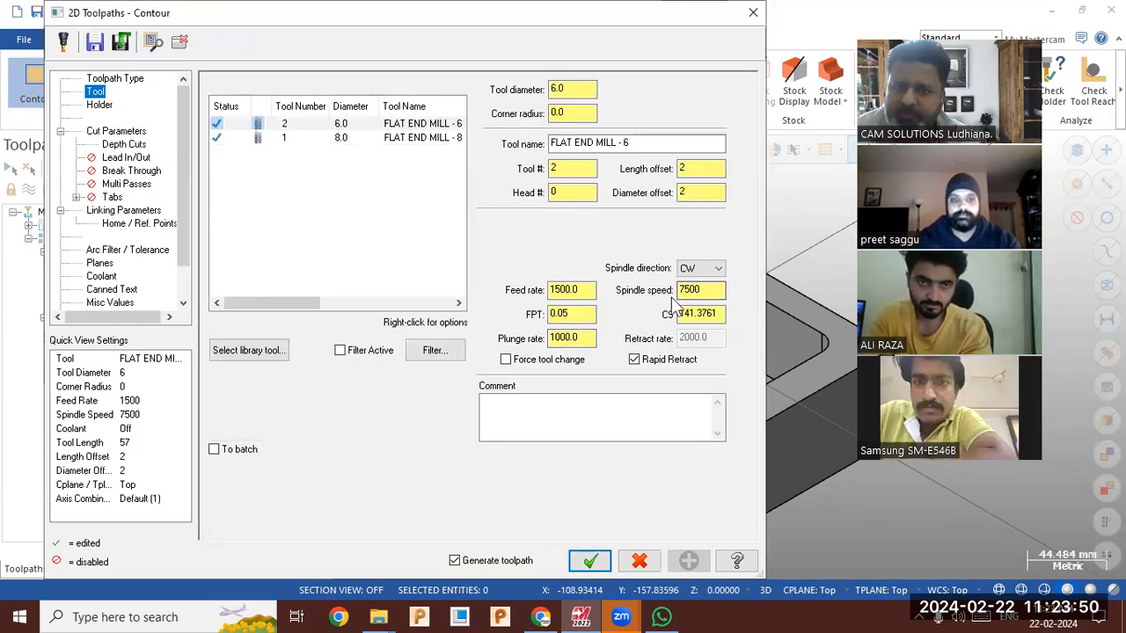
left_click(640, 563)
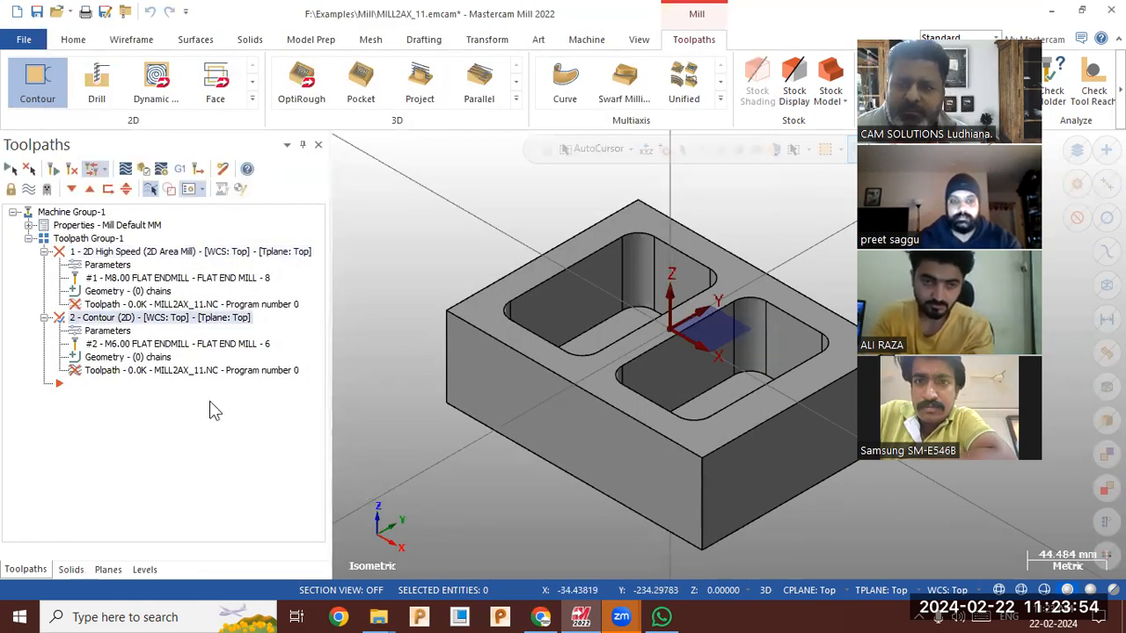
- Chain the top edge loops of both pockets as machining regions for the 2D High Speed Area Mill operation
left_click(122, 294)
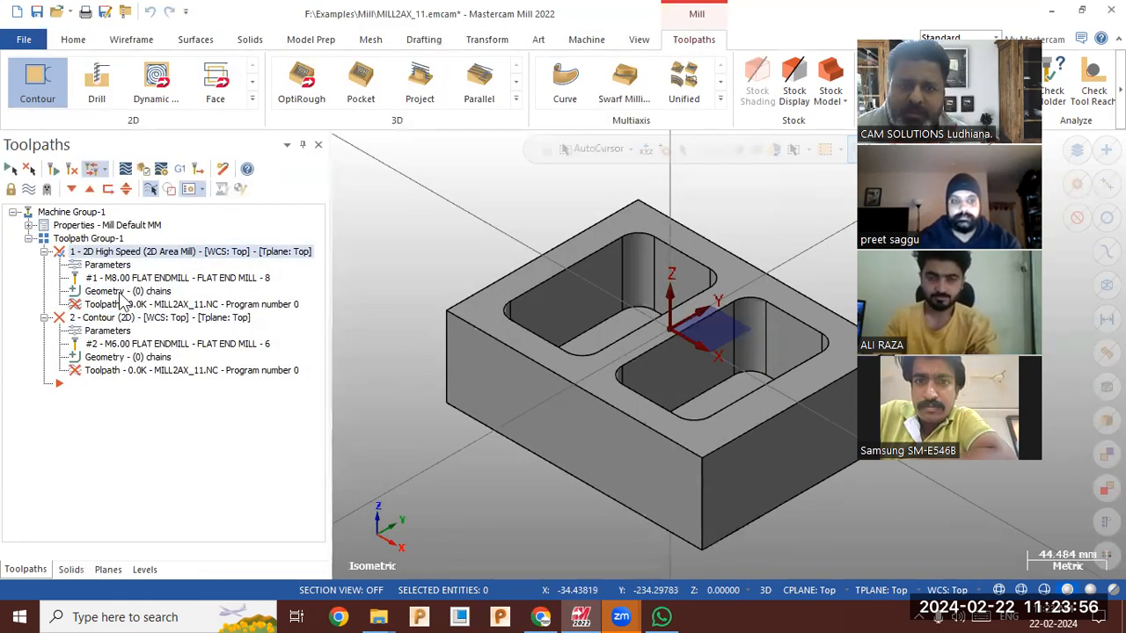
left_click(160, 137)
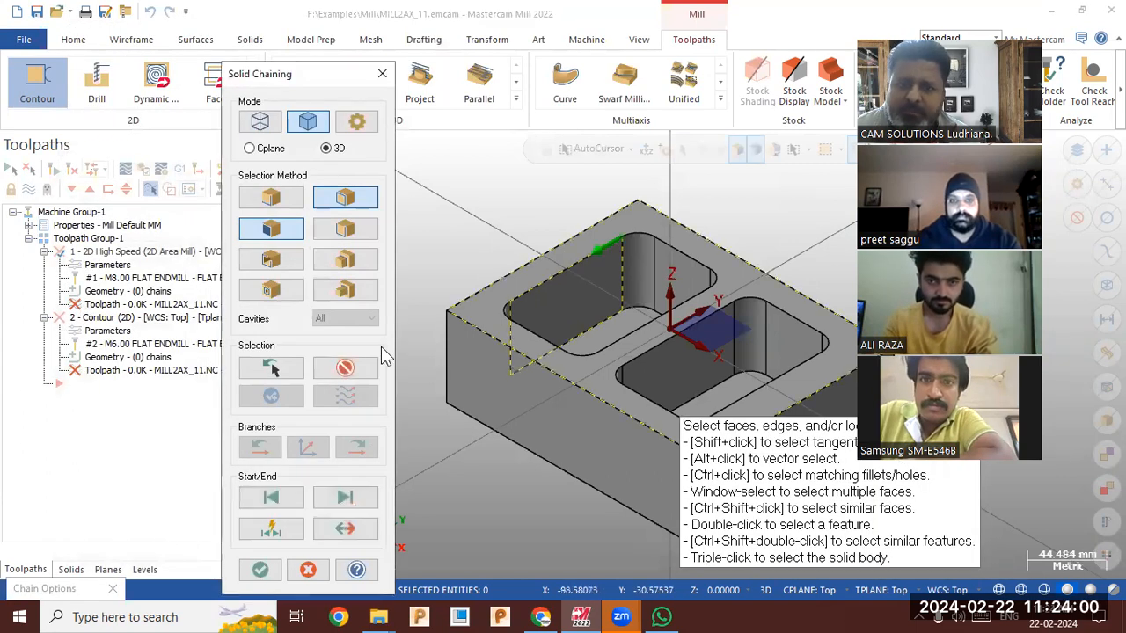
left_click(345, 368)
left_click(576, 270)
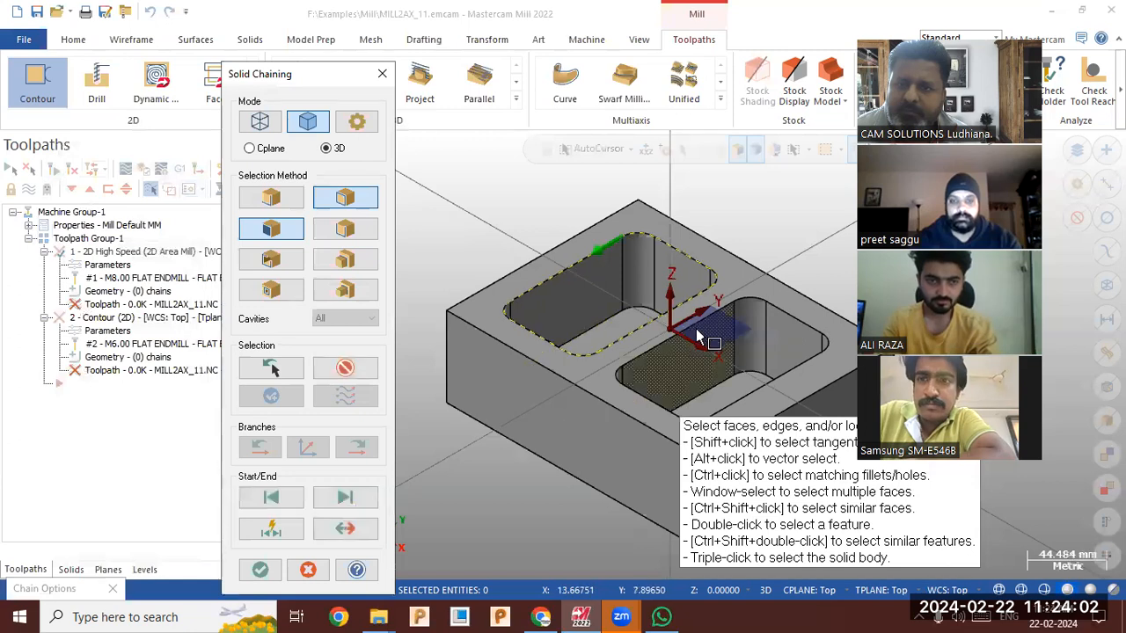
left_click(720, 314)
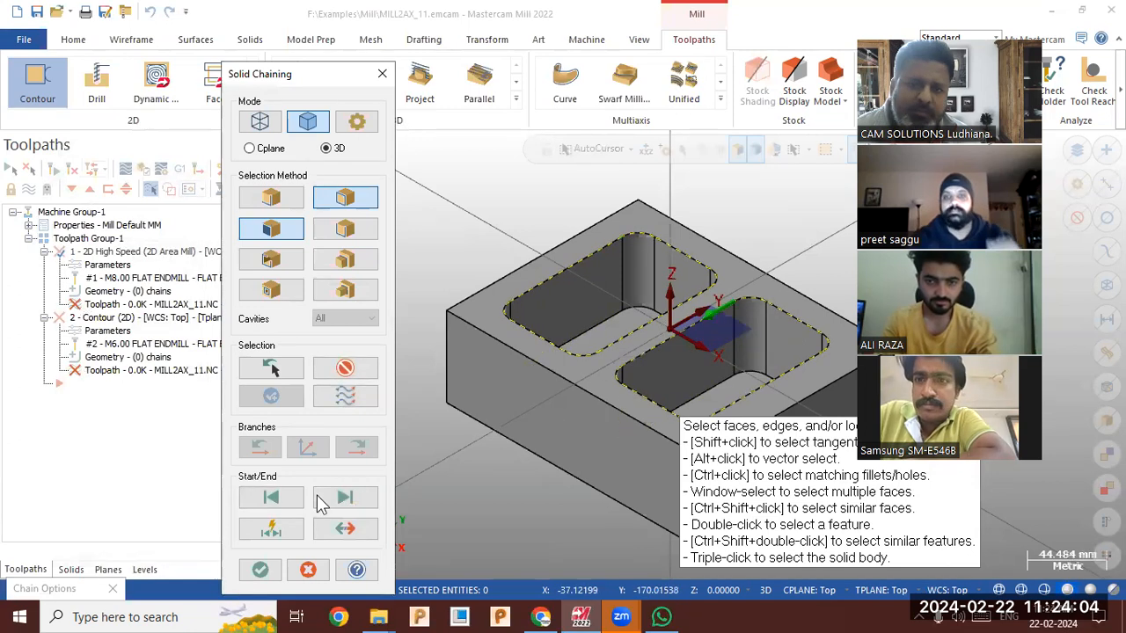
left_click(271, 572)
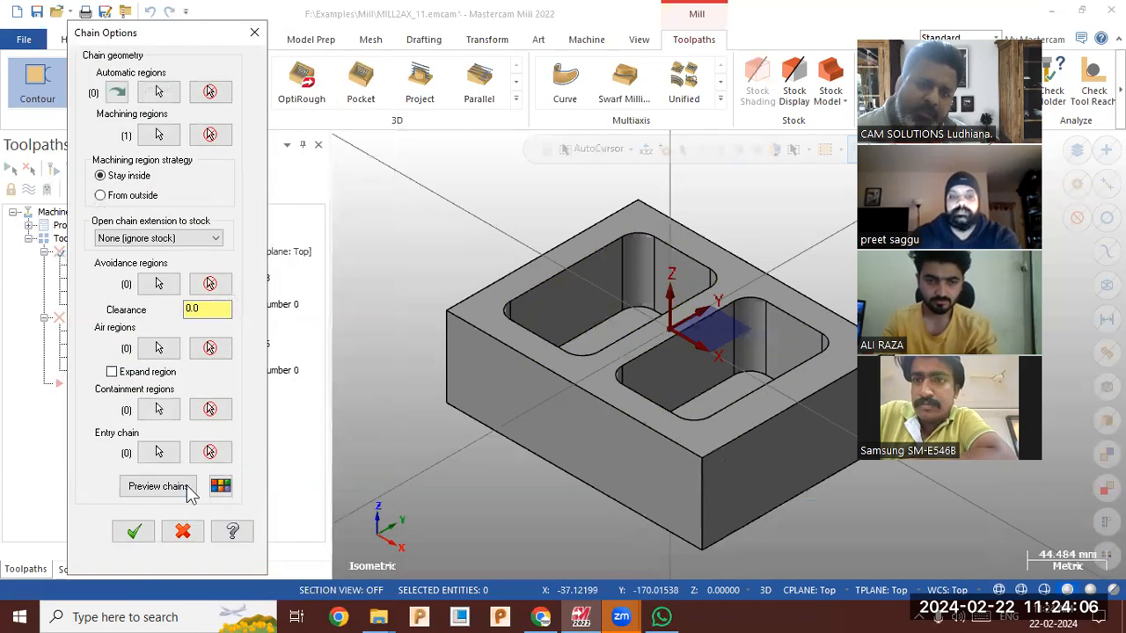
left_click(183, 491)
left_click(135, 531)
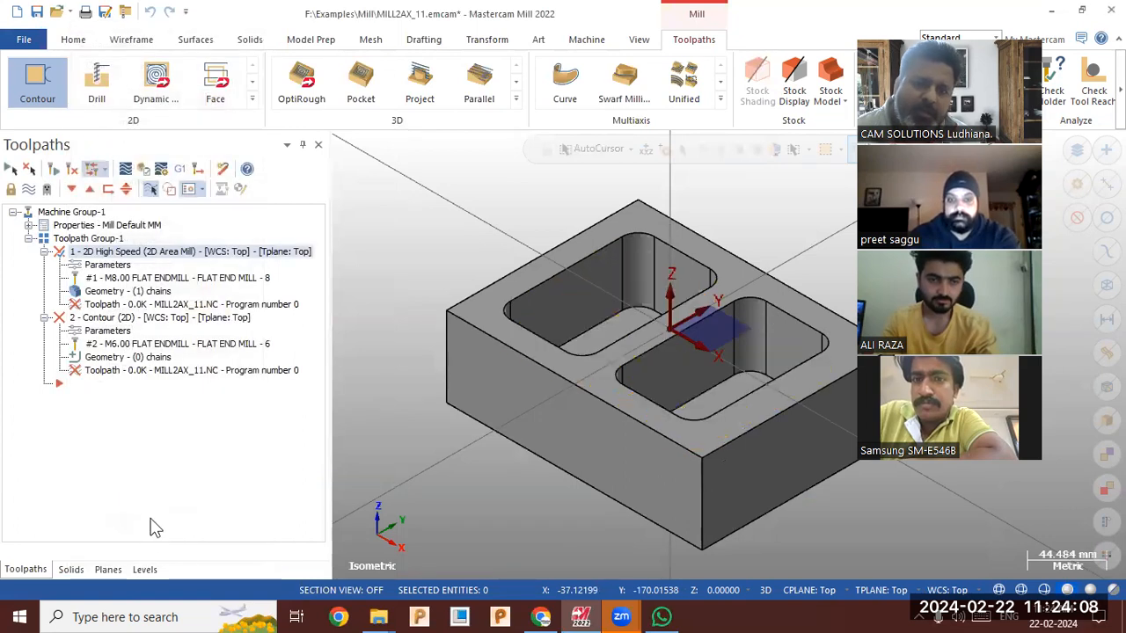
- Set the Area Mill depth to -50.8 by picking a point on the model, and turn off tapered walls in its depth cuts
left_click(111, 268)
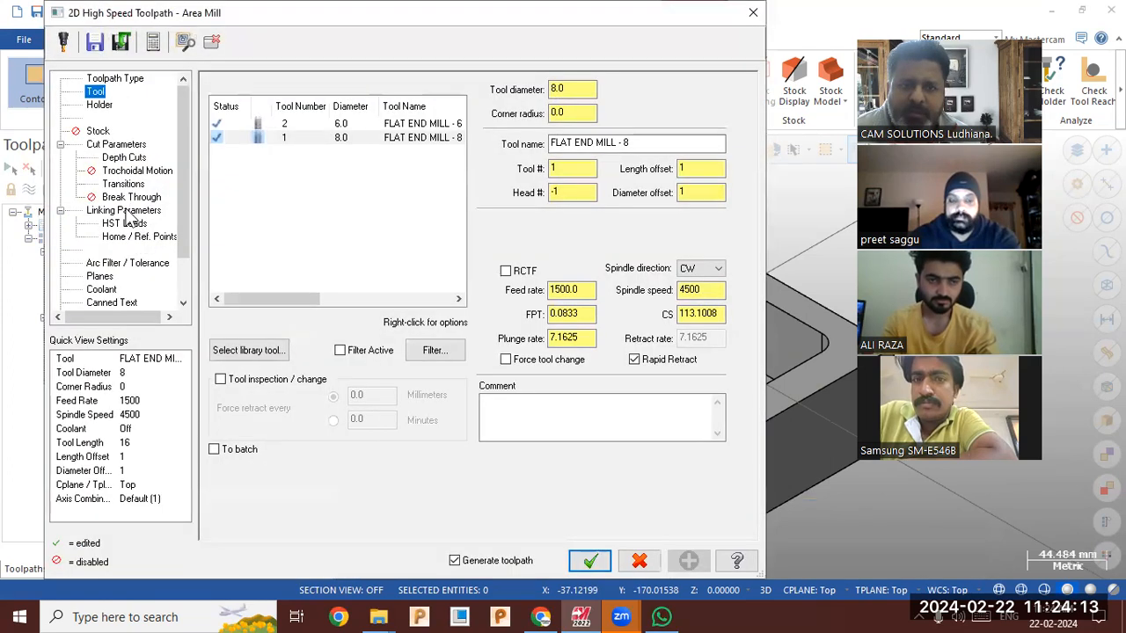
left_click(124, 210)
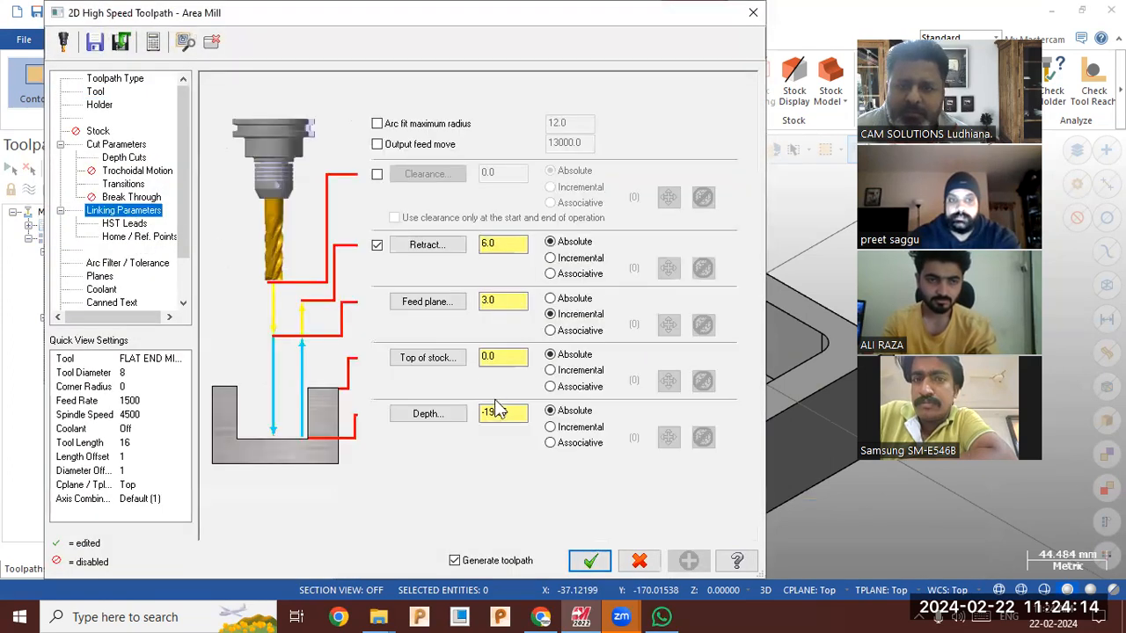
left_click(429, 414)
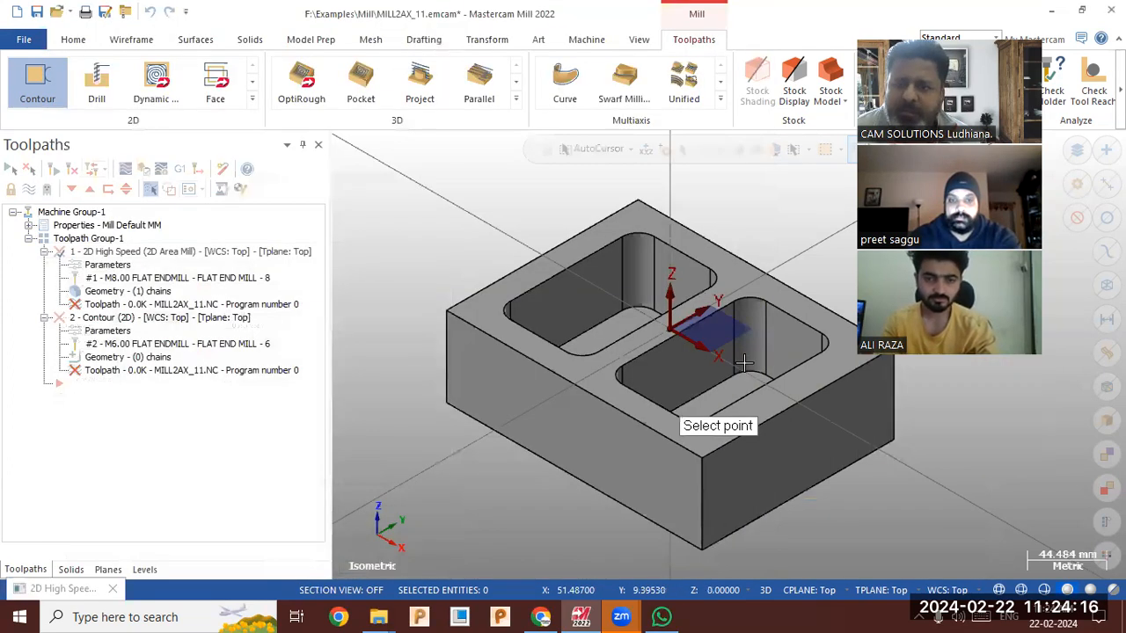
left_click(445, 319)
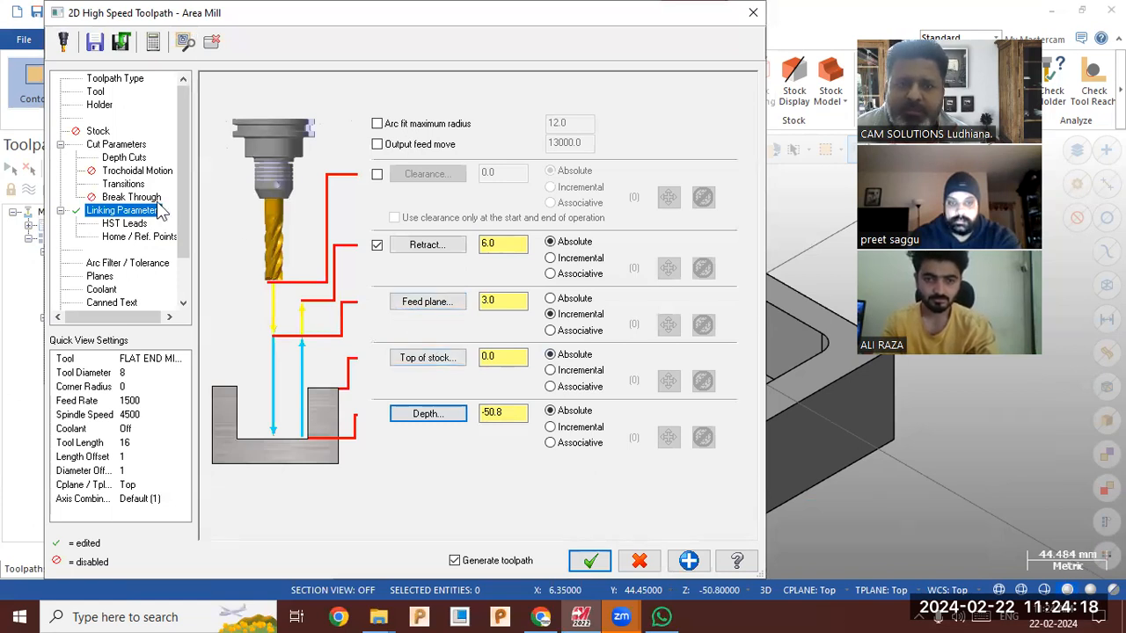
left_click(128, 160)
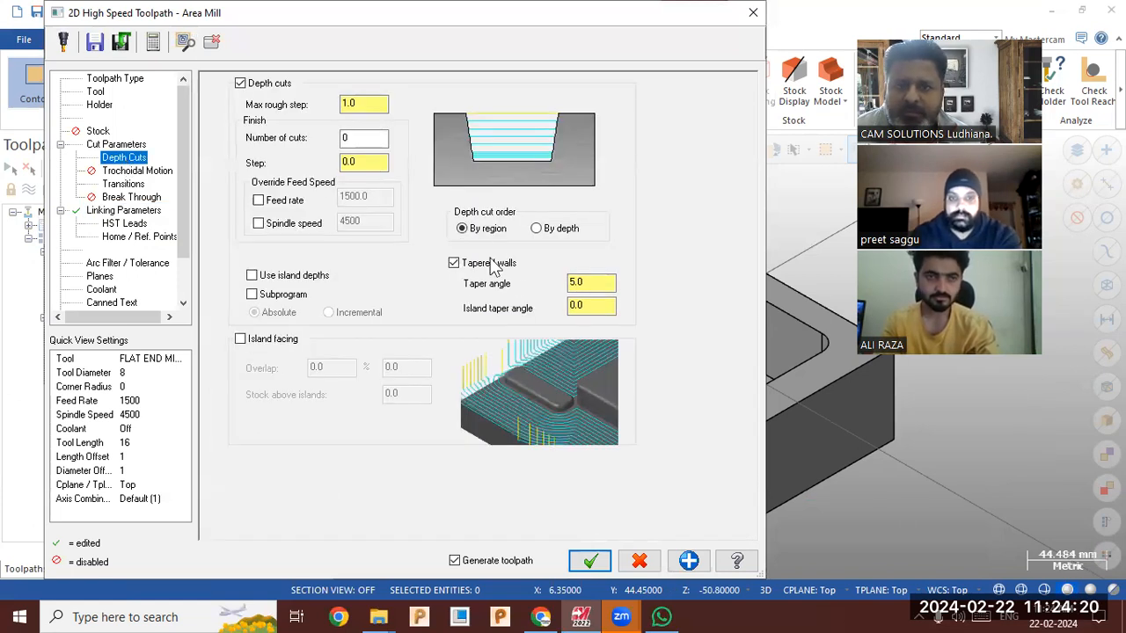
left_click(460, 263)
left_click(590, 560)
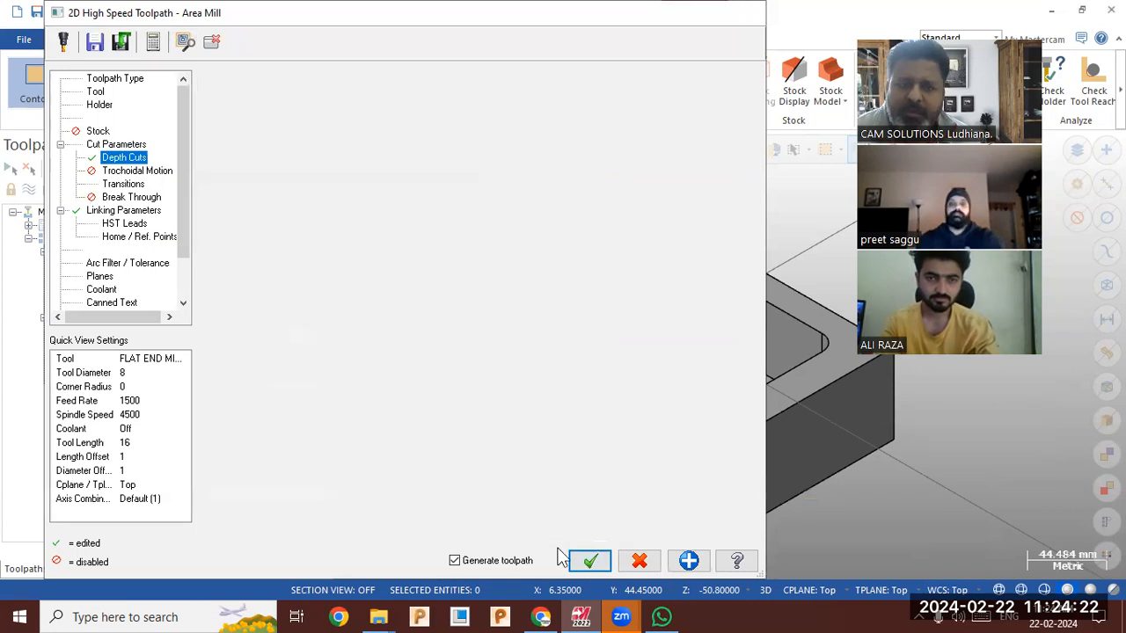
- Chain the top edge loops of both pockets as the geometry of the 2D Contour operation
left_click(124, 331)
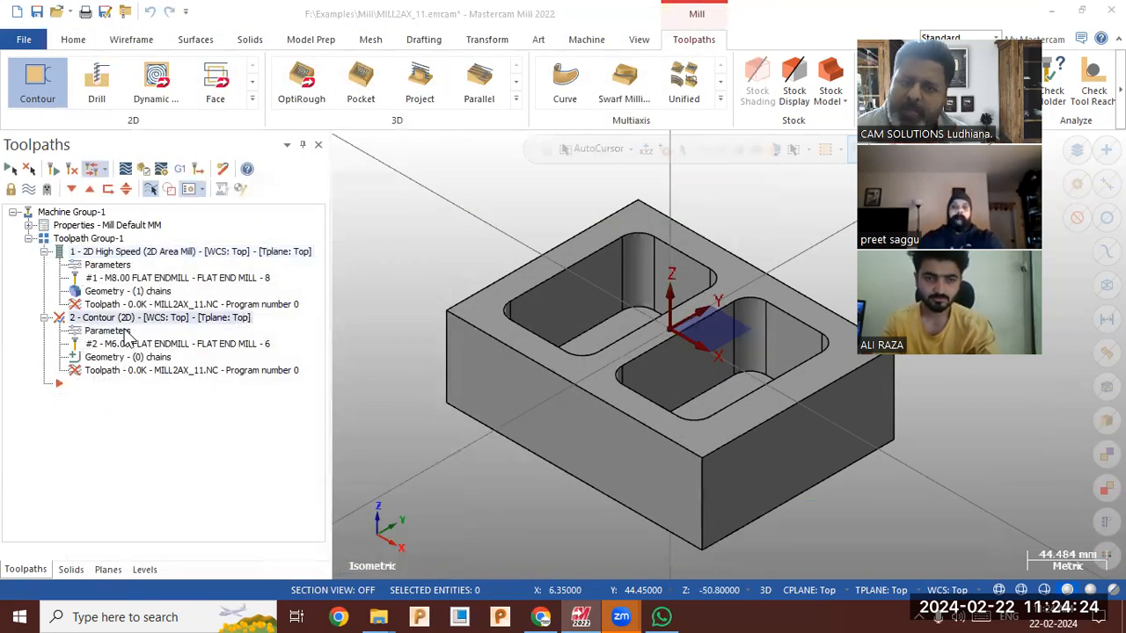
left_click(114, 79)
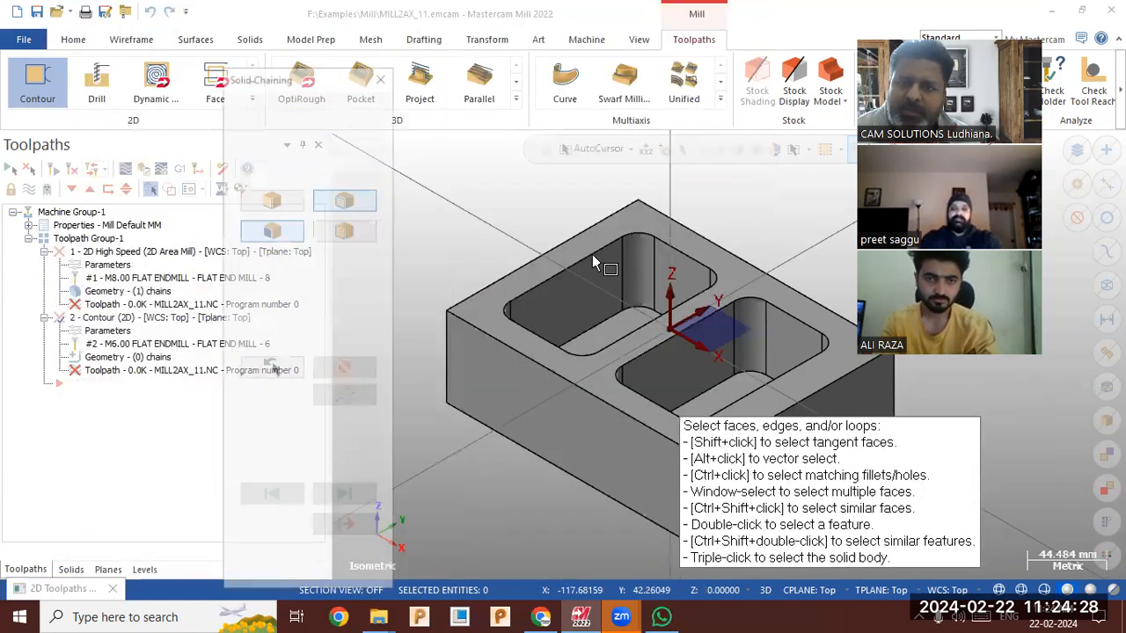
left_click(592, 254)
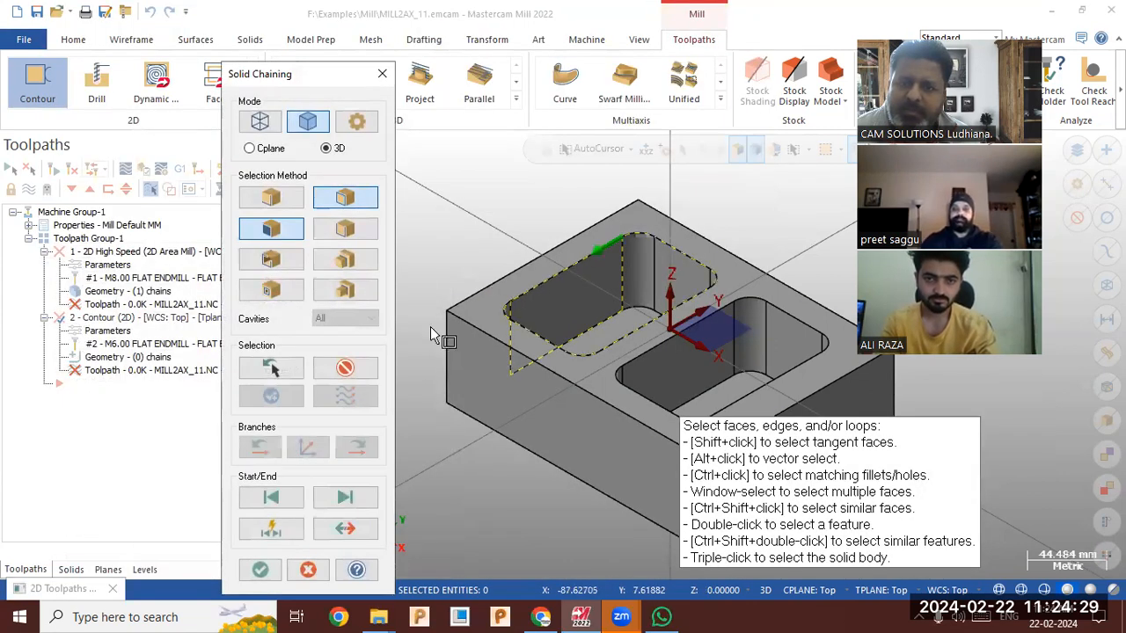
left_click(607, 250)
left_click(719, 317)
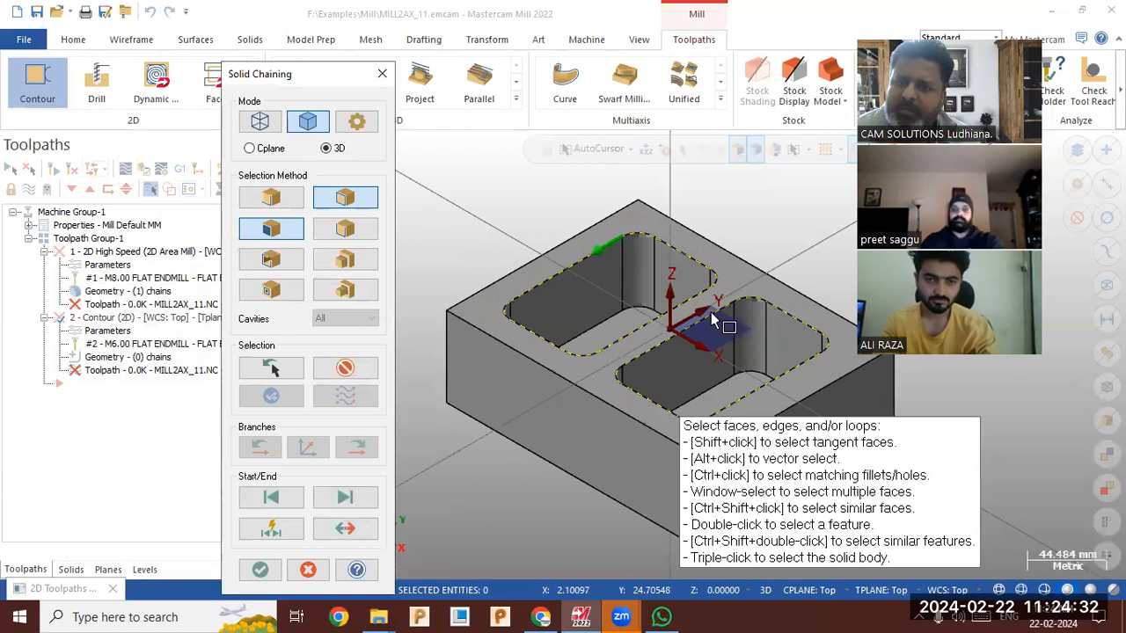
left_click(260, 571)
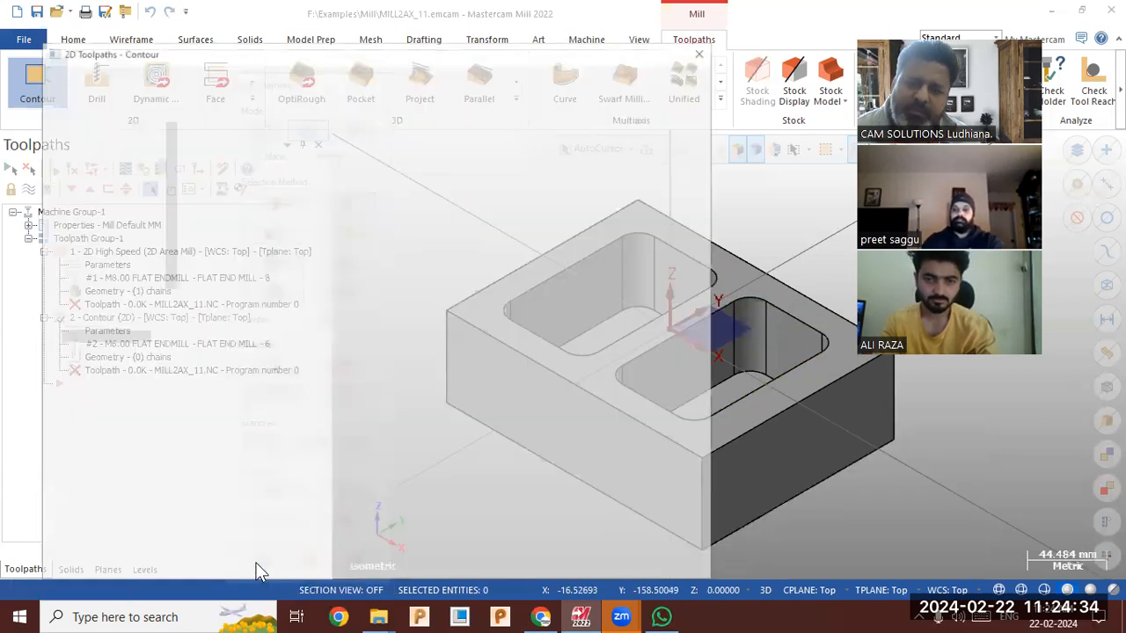
- Set the Contour operation's depth to -50.8 by picking a point on the model, review its depth cuts and accept the parameters
left_click(123, 131)
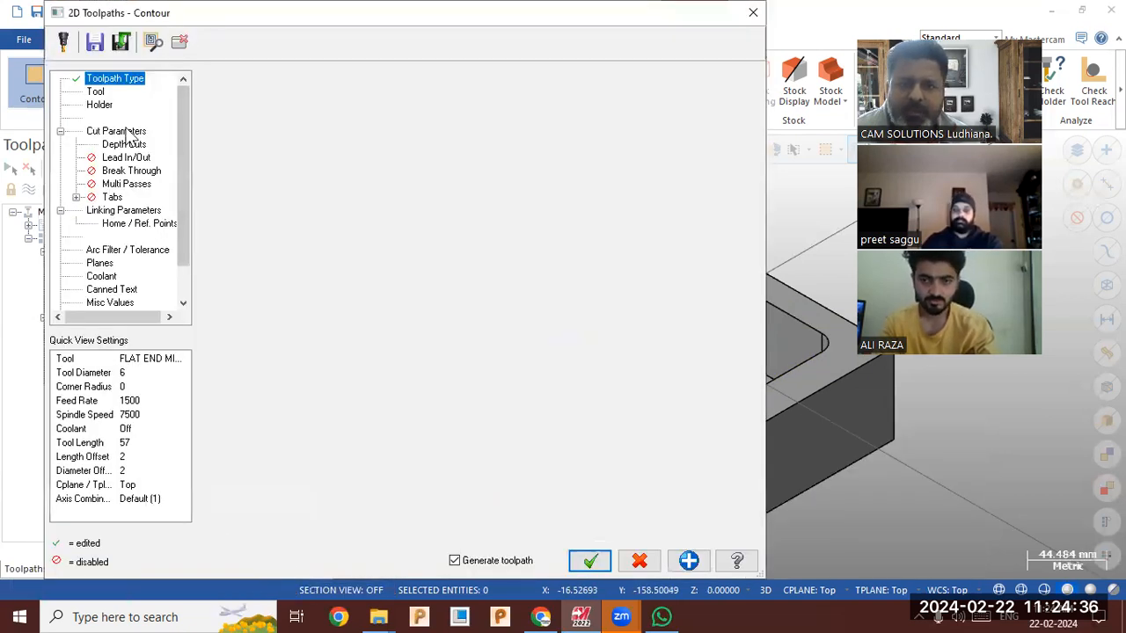
left_click(132, 211)
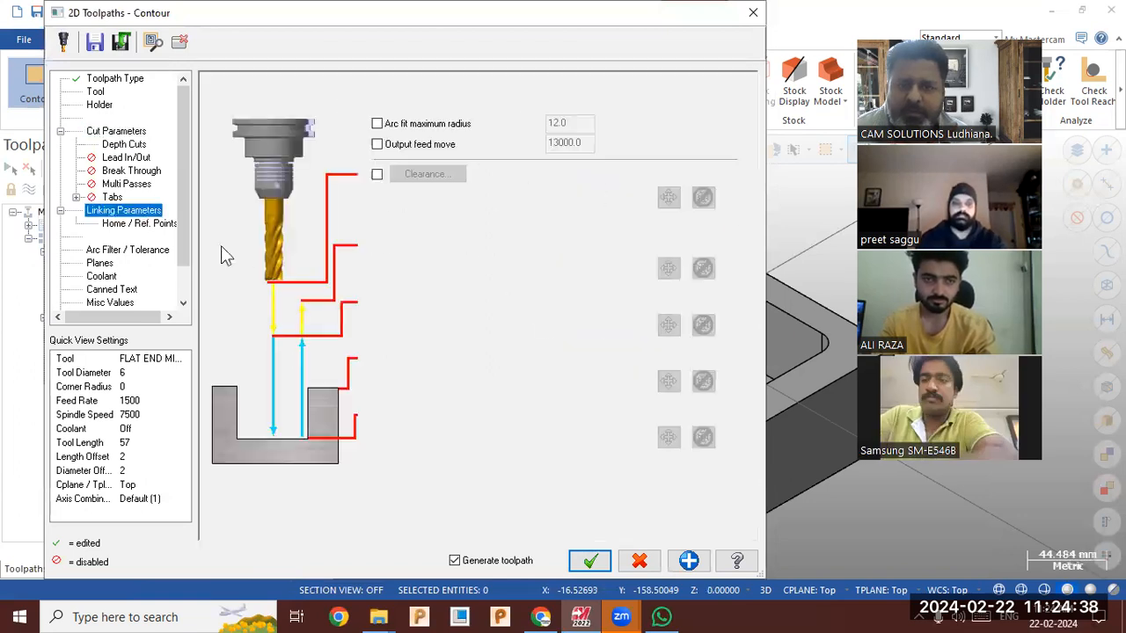
left_click(467, 419)
left_click(669, 410)
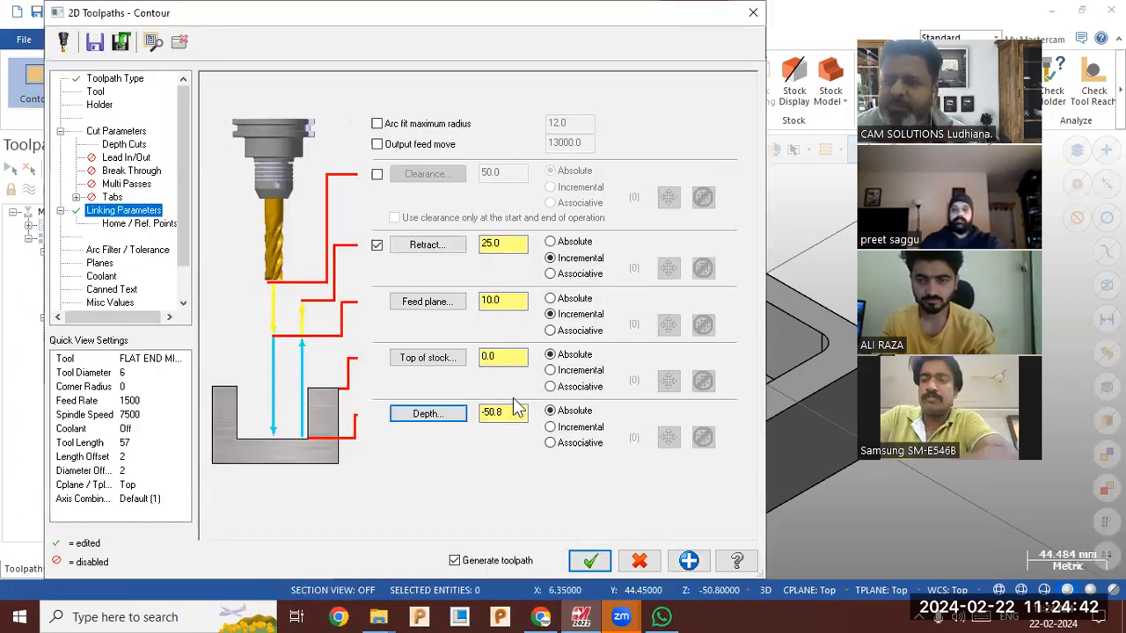
left_click(124, 144)
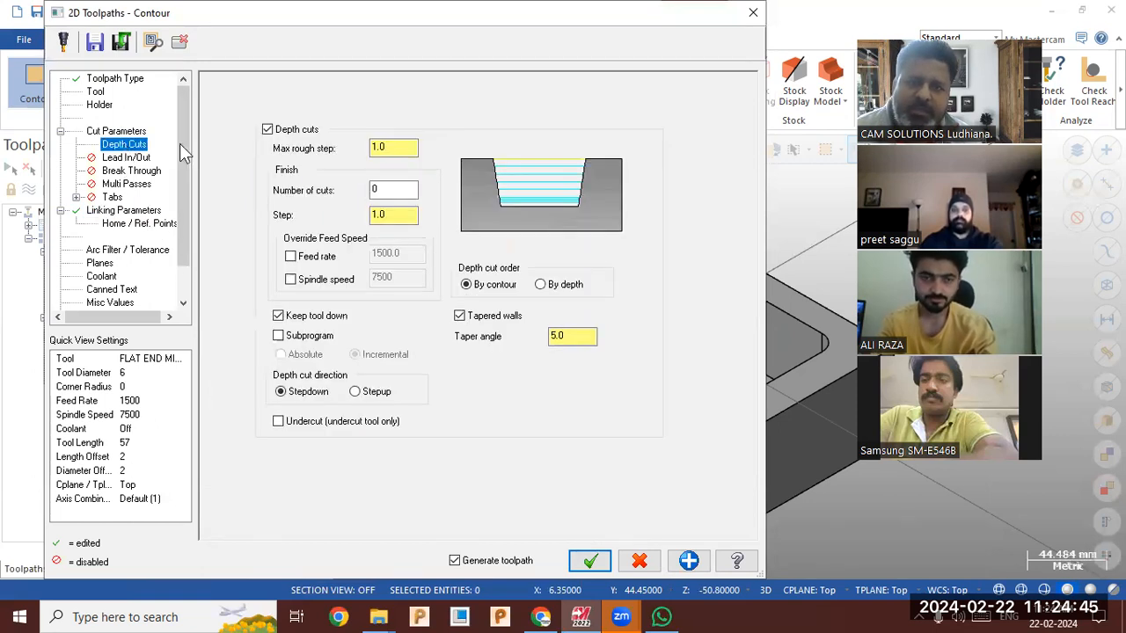
left_click(588, 561)
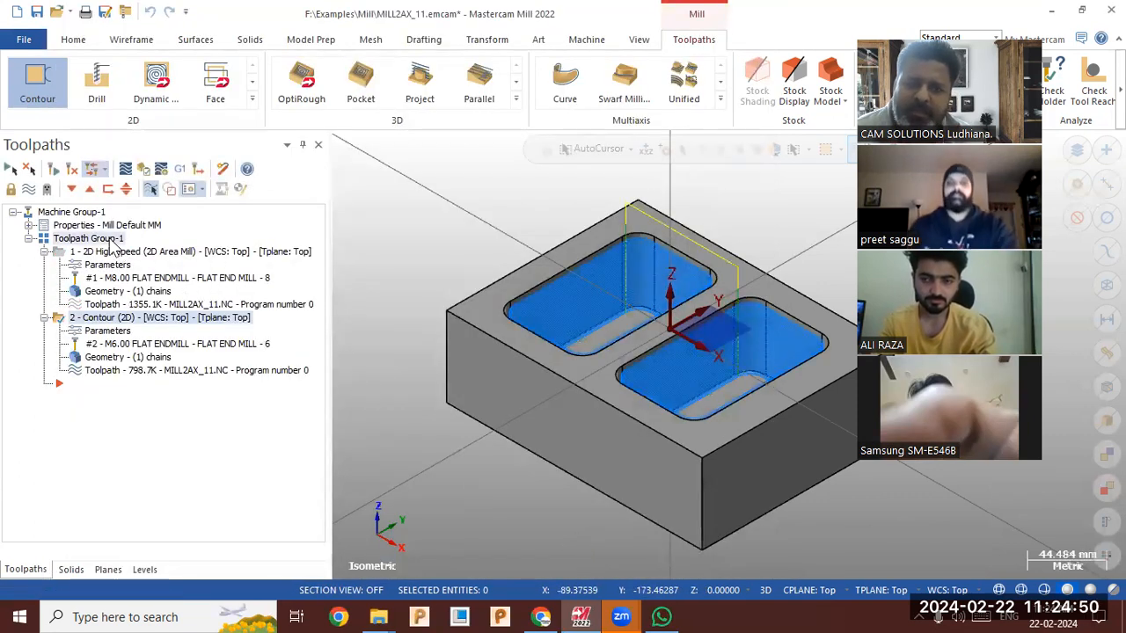
- Select Toolpath Group-1 and examine the Area Mill and Contour toolpaths in both pockets from several angles
left_click(110, 240)
scroll(452, 299, "down", 1)
middle_click_drag(453, 300, 519, 337)
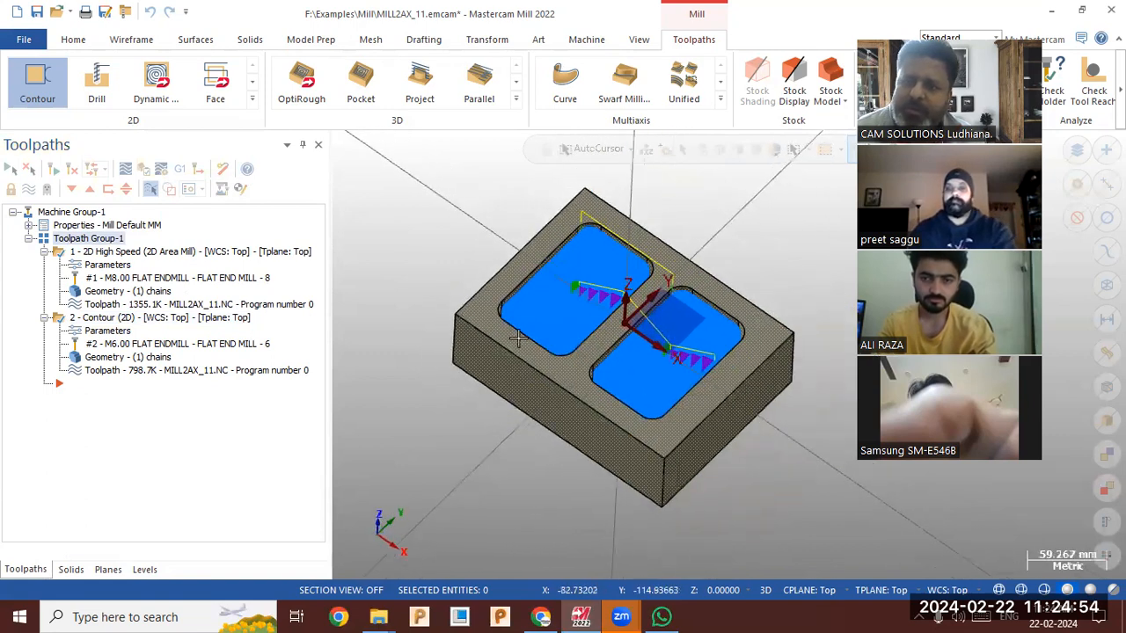
scroll(772, 283, "up", 3)
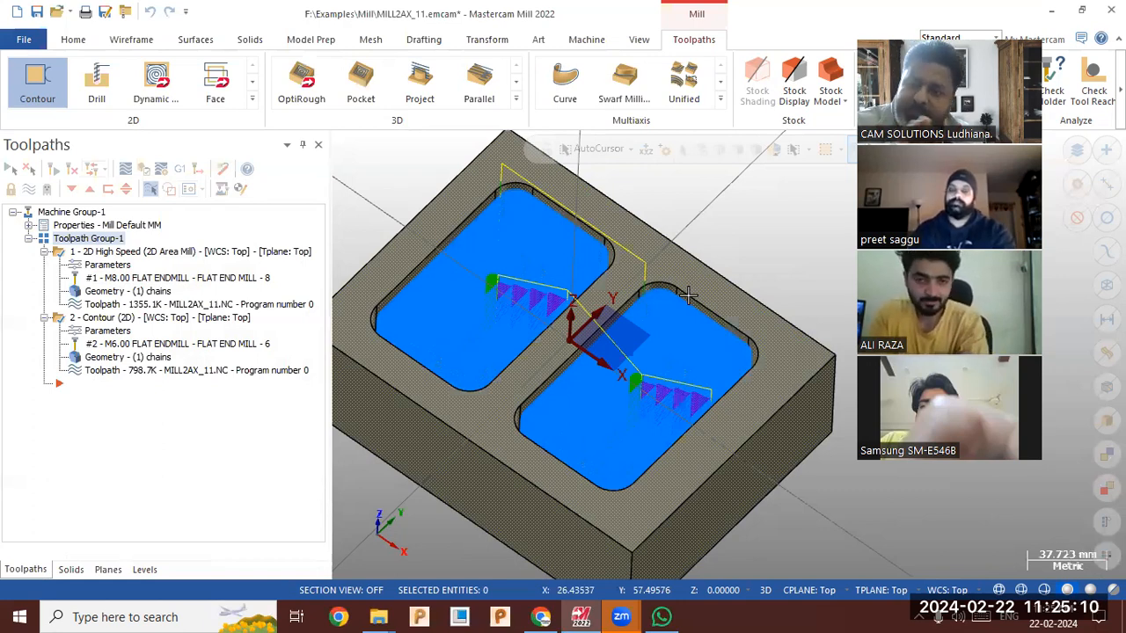
middle_click_drag(668, 258, 665, 360)
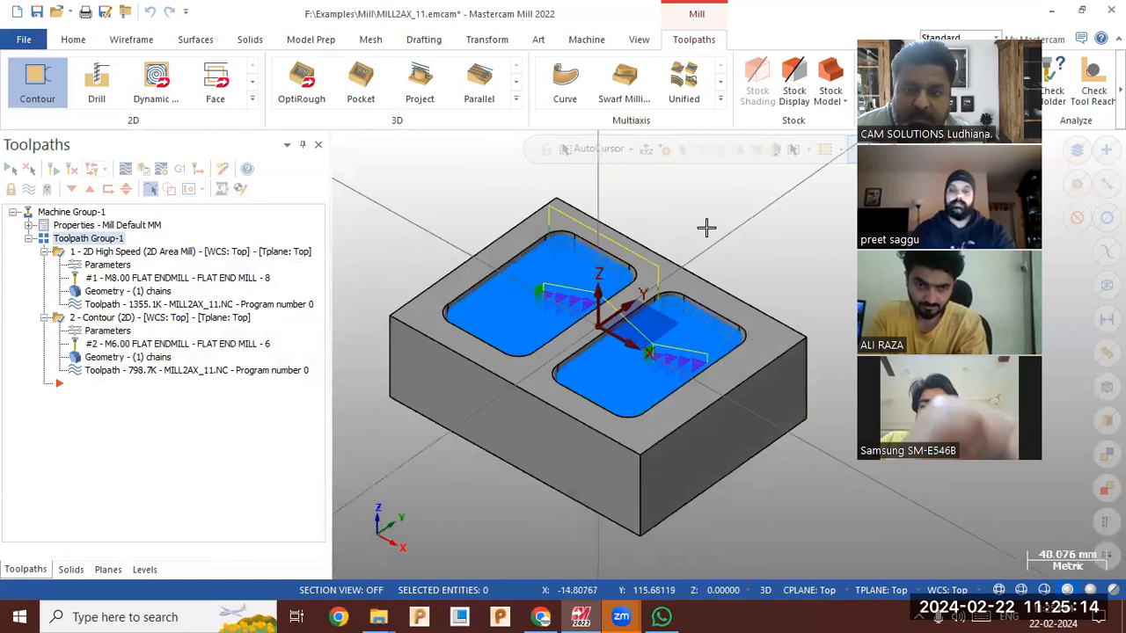
scroll(707, 230, "up", 1)
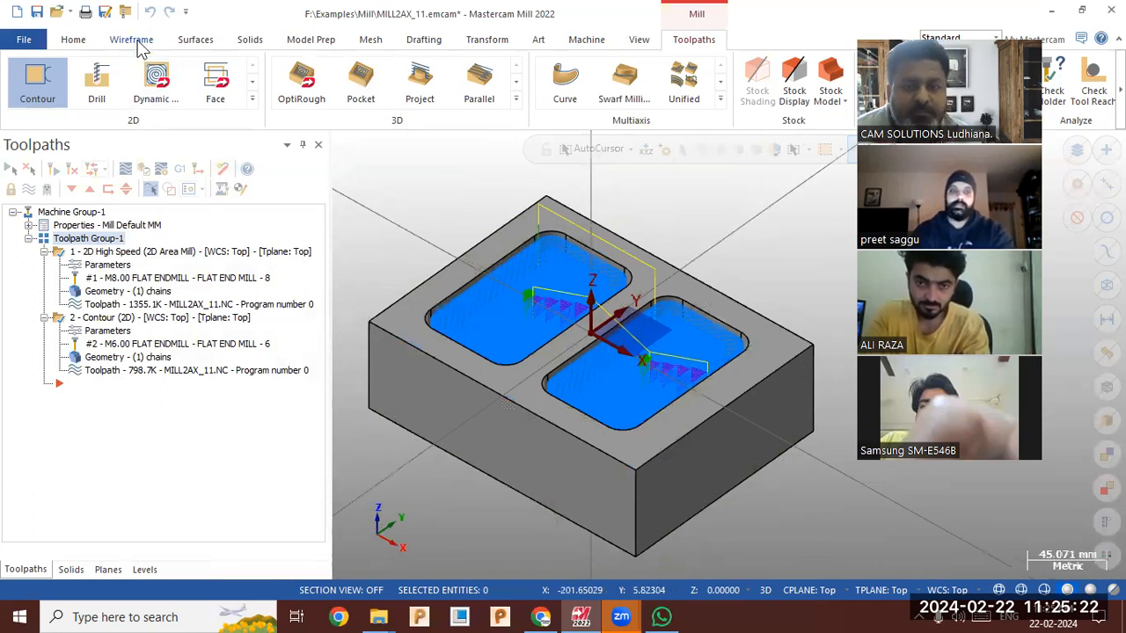
- Add level 2 in the Levels manager and make it the active level
left_click(637, 40)
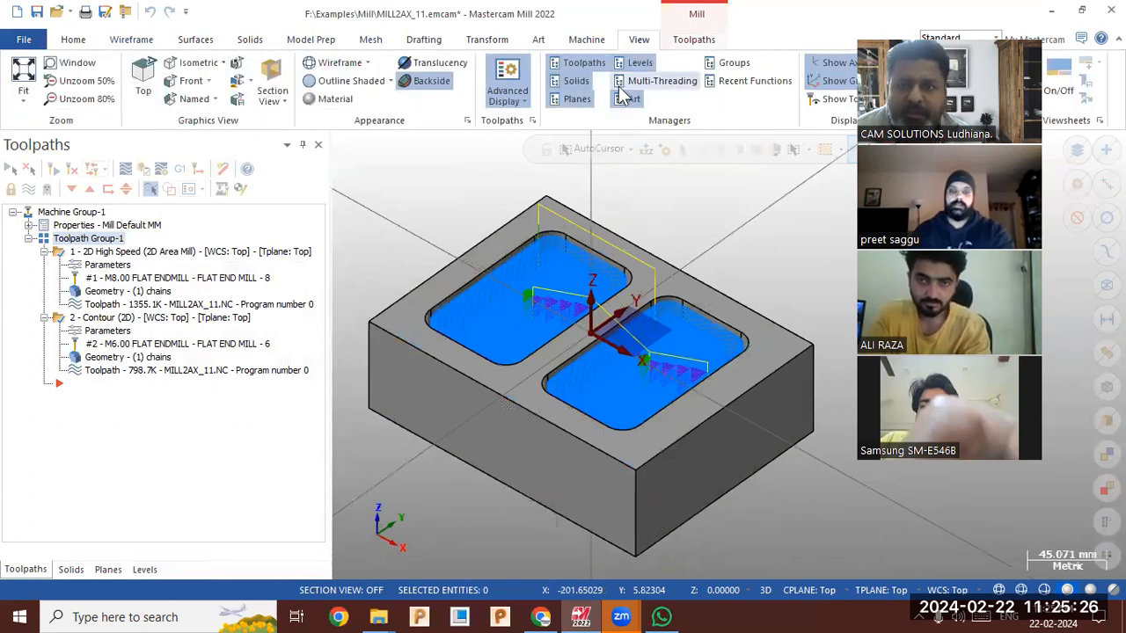
left_click(148, 571)
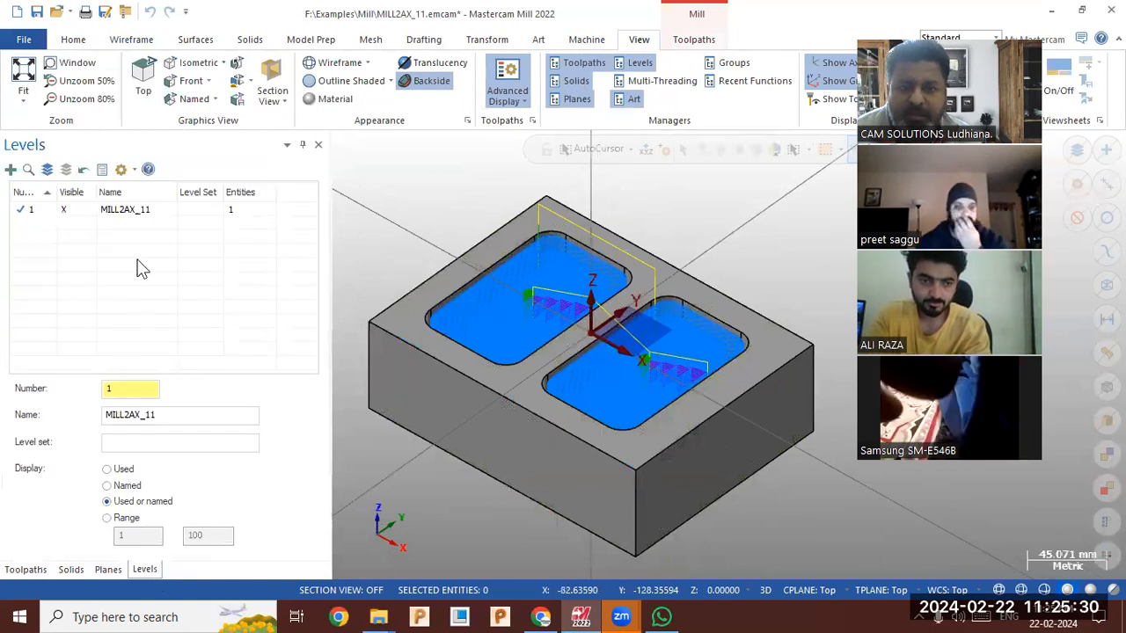
left_click(59, 213)
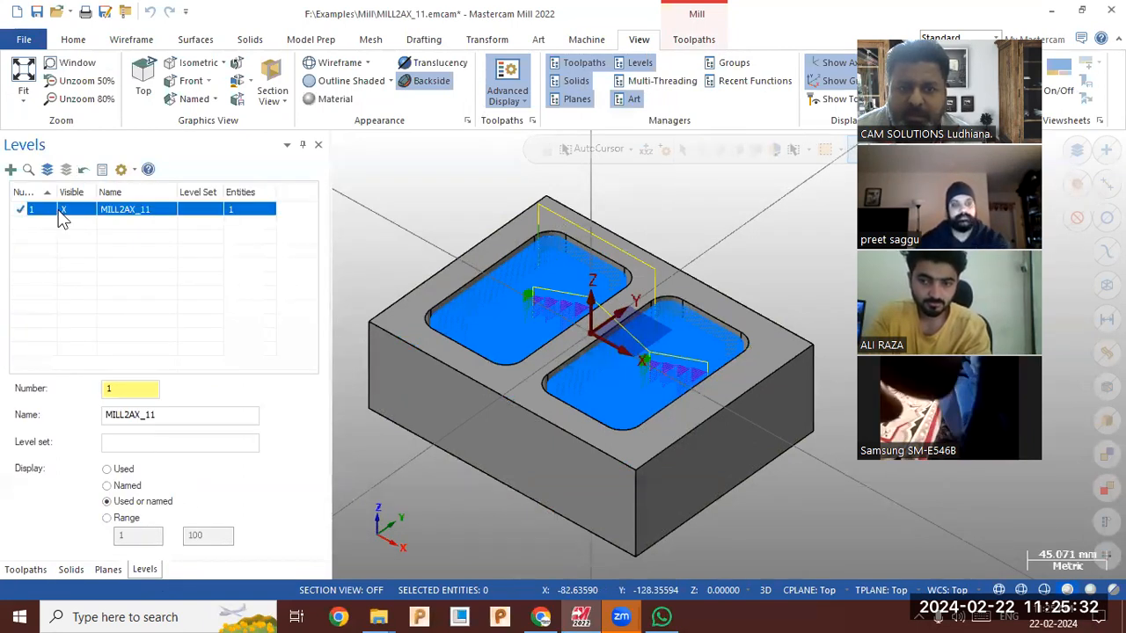
left_click(138, 391)
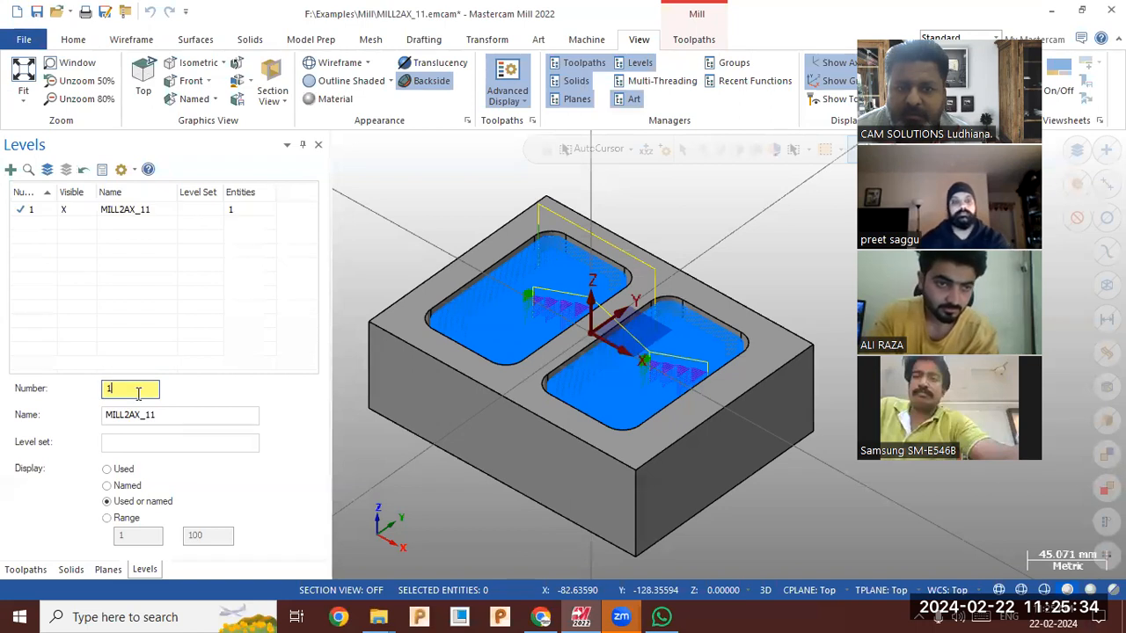
left_click(74, 41)
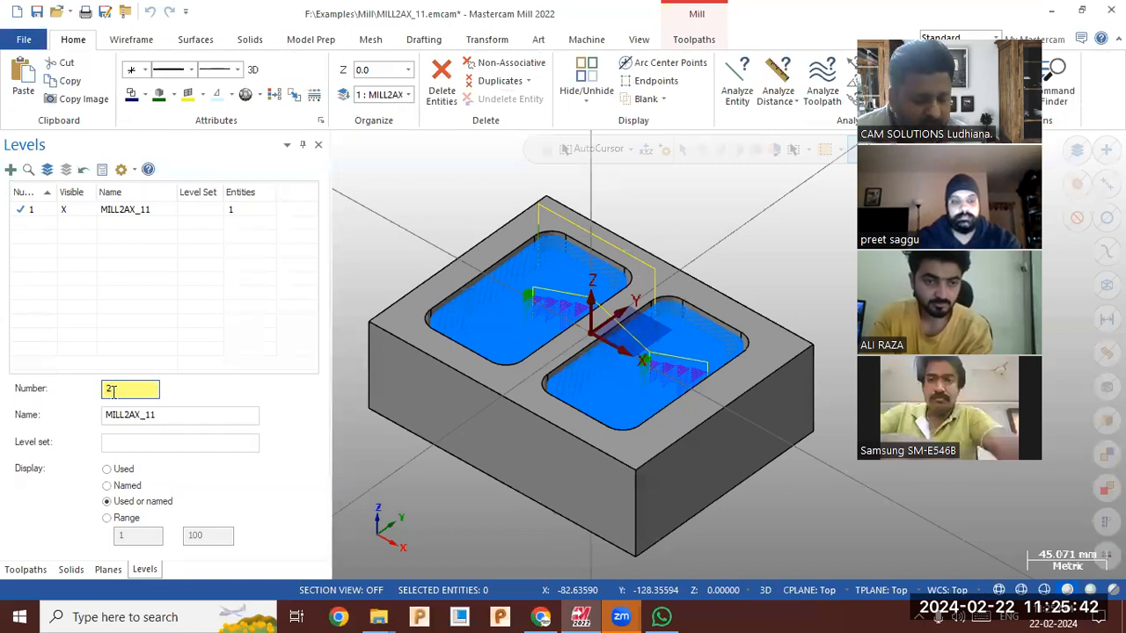
key("Return")
left_click(128, 330)
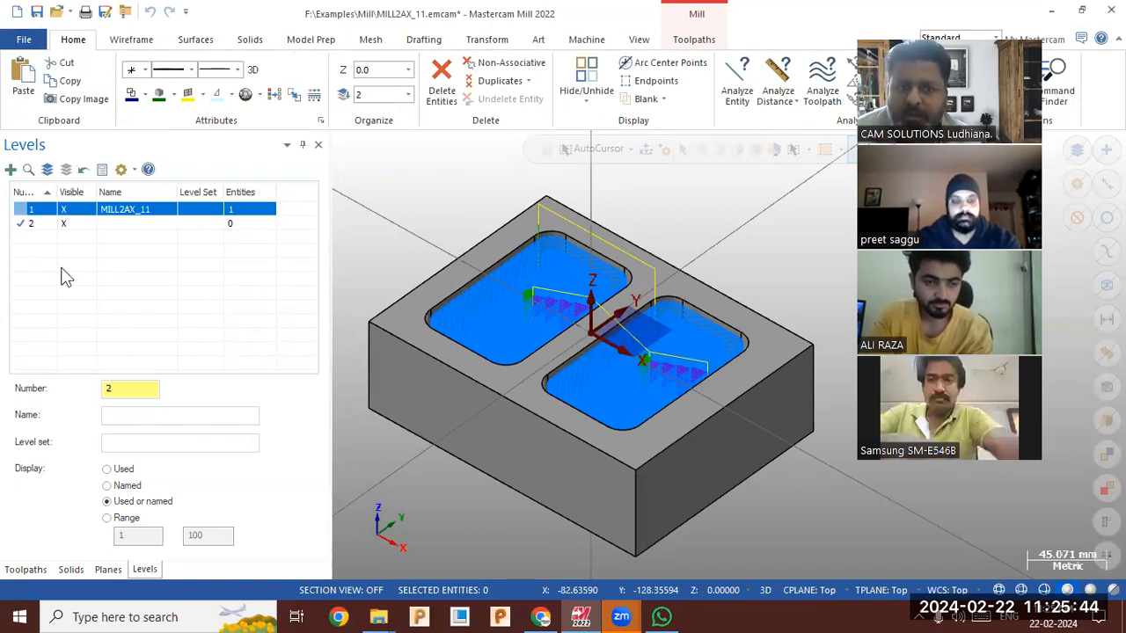
left_click(23, 227)
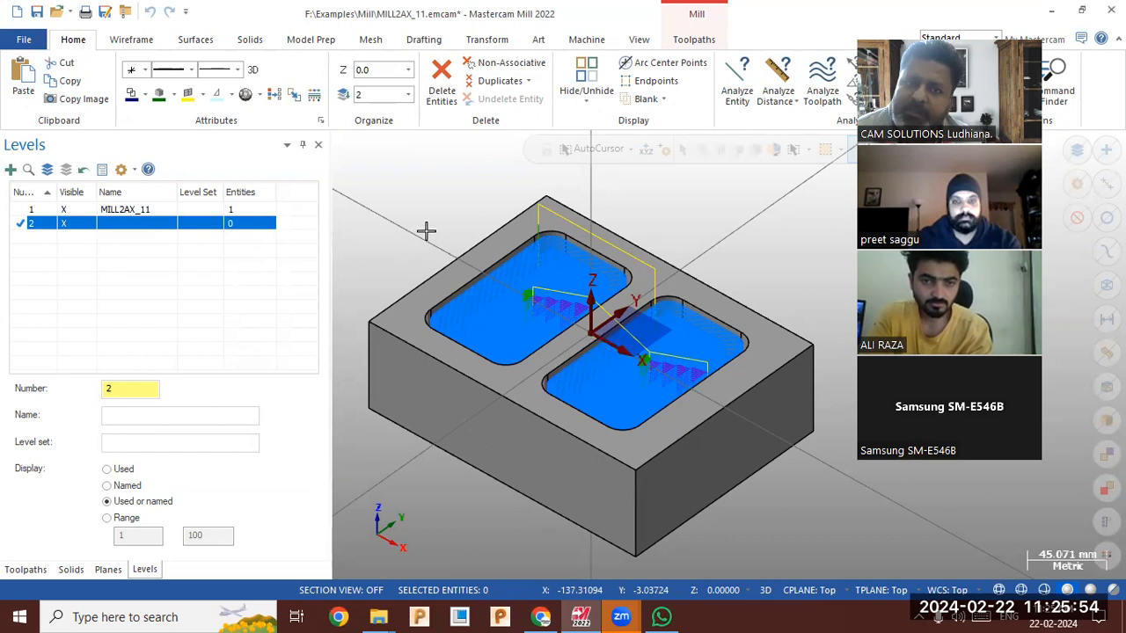
- Draw a rectangle about 57 mm wide and 25.6 mm high on level 2, overlapping the part's edge and the first pocket
left_click(127, 44)
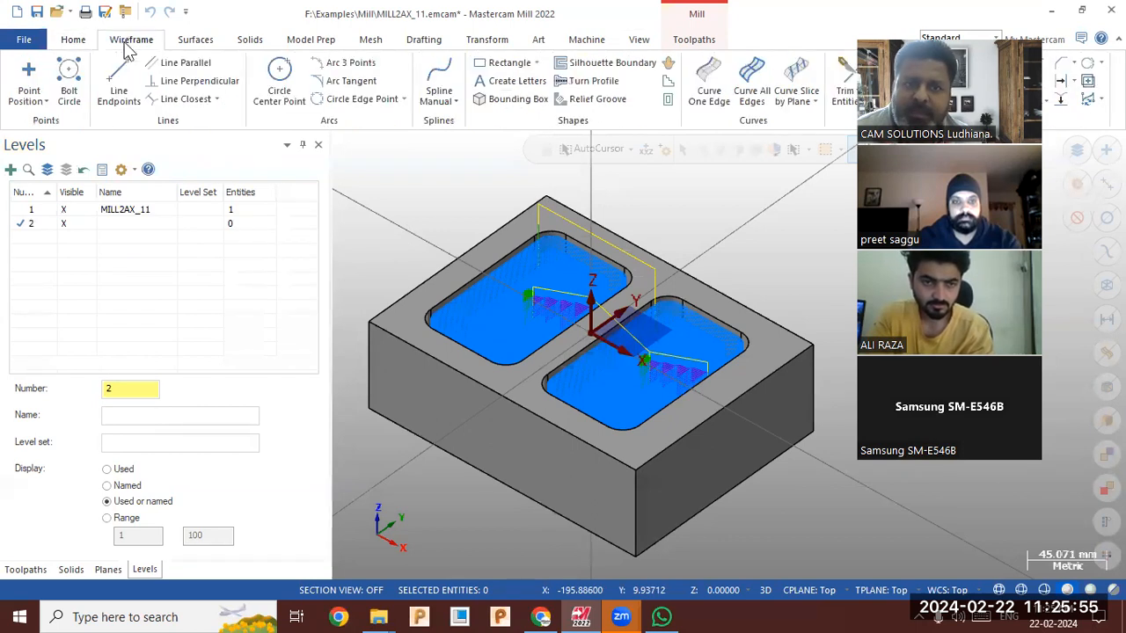
left_click(497, 64)
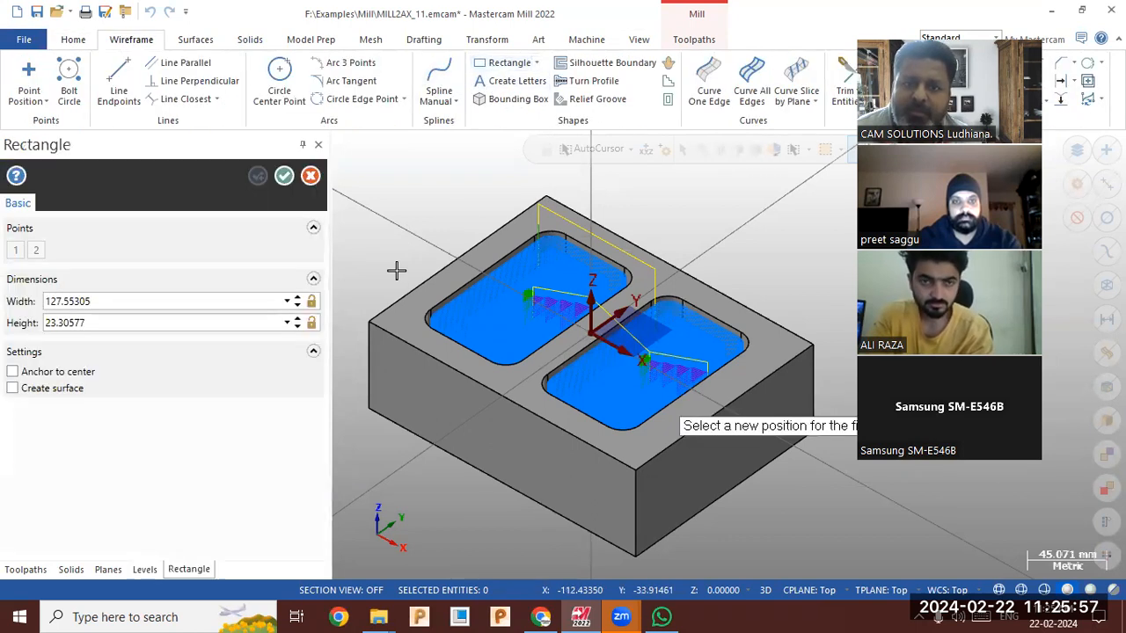
left_click(500, 291)
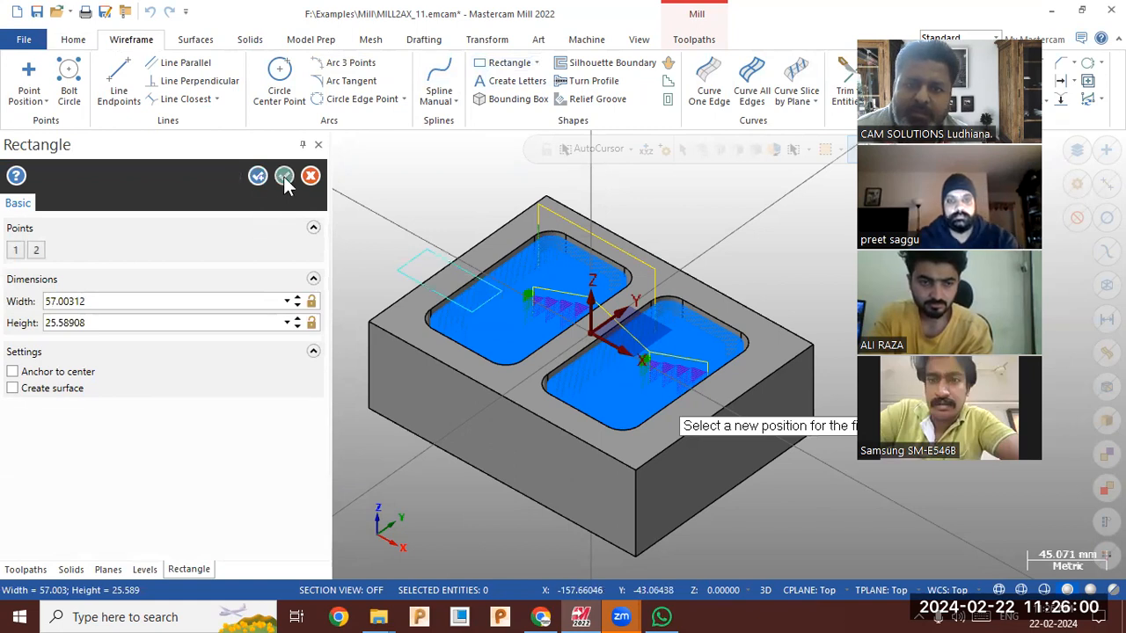
left_click(284, 177)
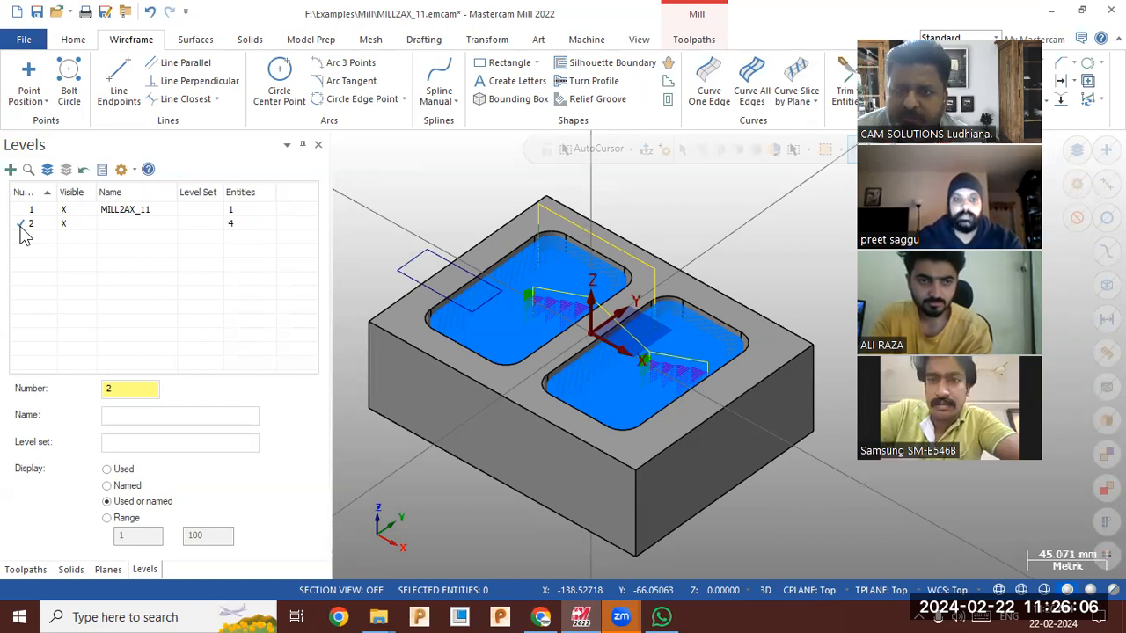
- Extrude the rectangle 20 mm upward as a new solid body
left_click(250, 39)
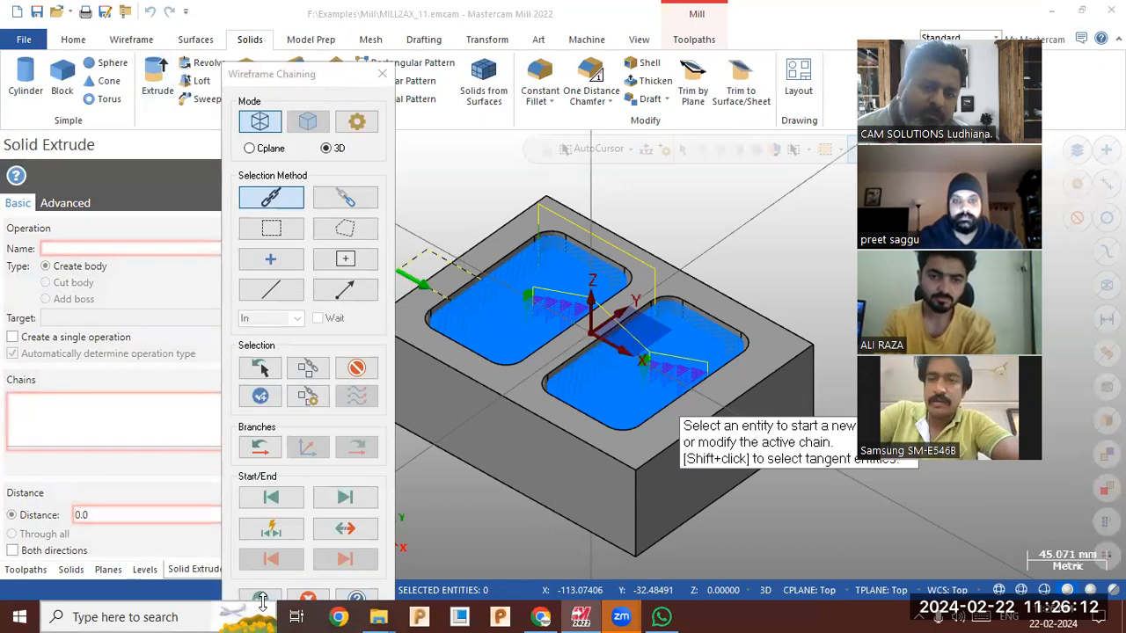
left_click(264, 599)
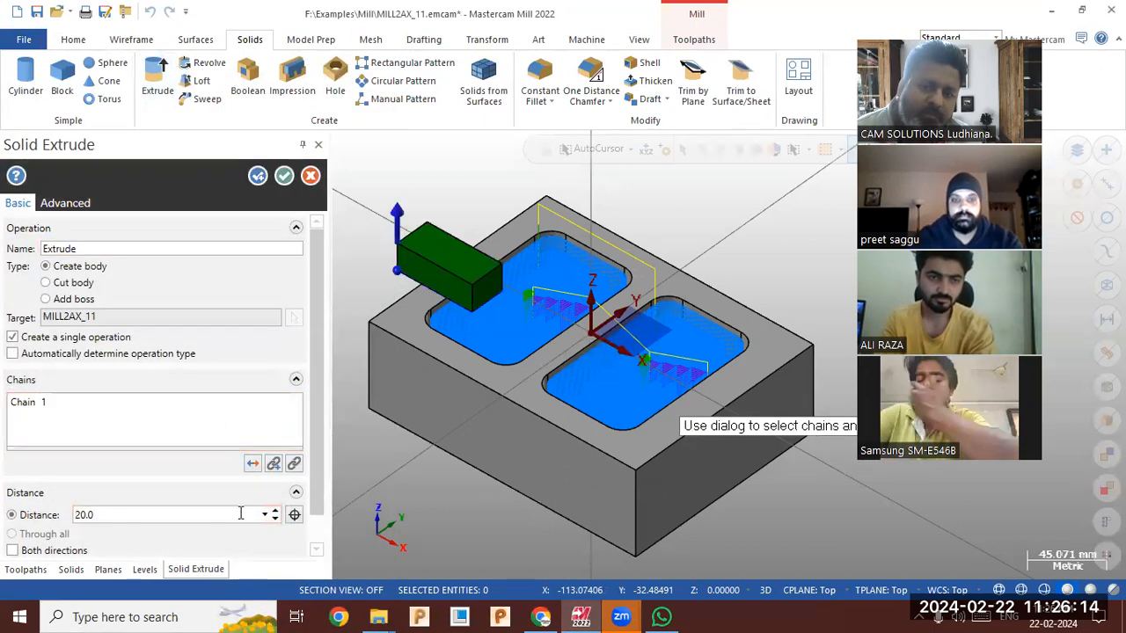
left_click(284, 176)
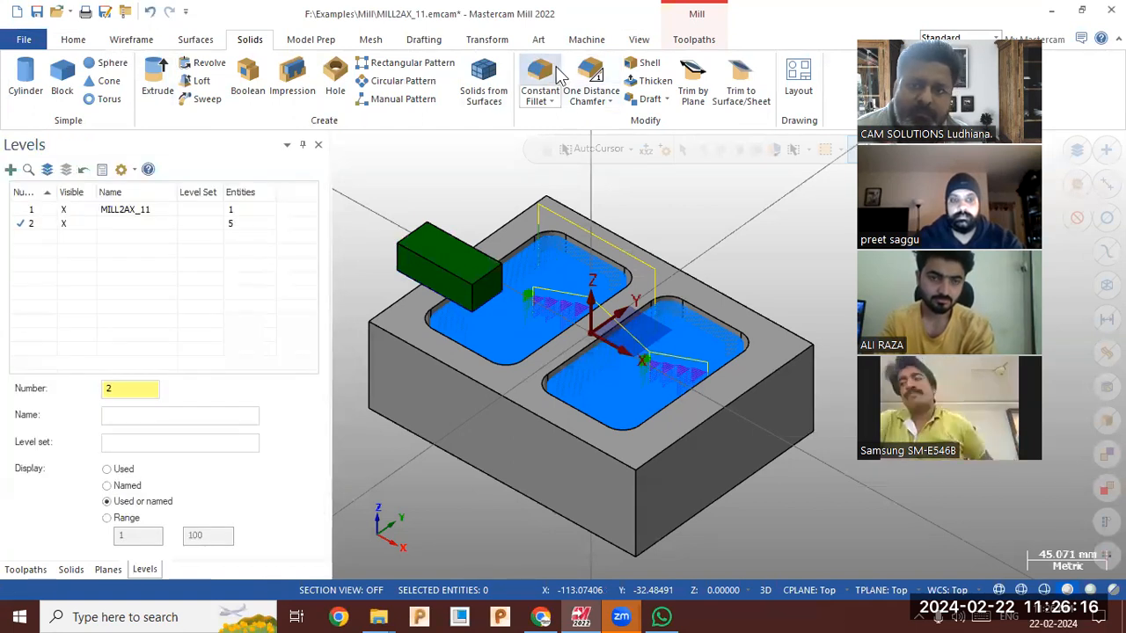
- Chamfer the two vertical edges at the pocket-side end of the extruded block with a distance of 7 mm
left_click(581, 81)
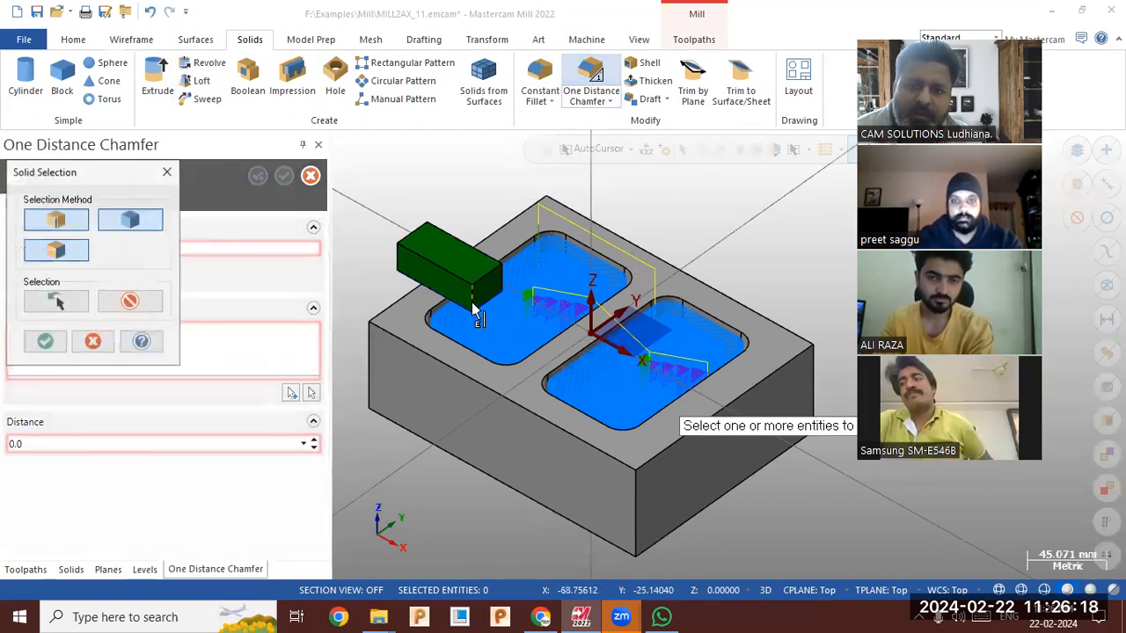
left_click(500, 277)
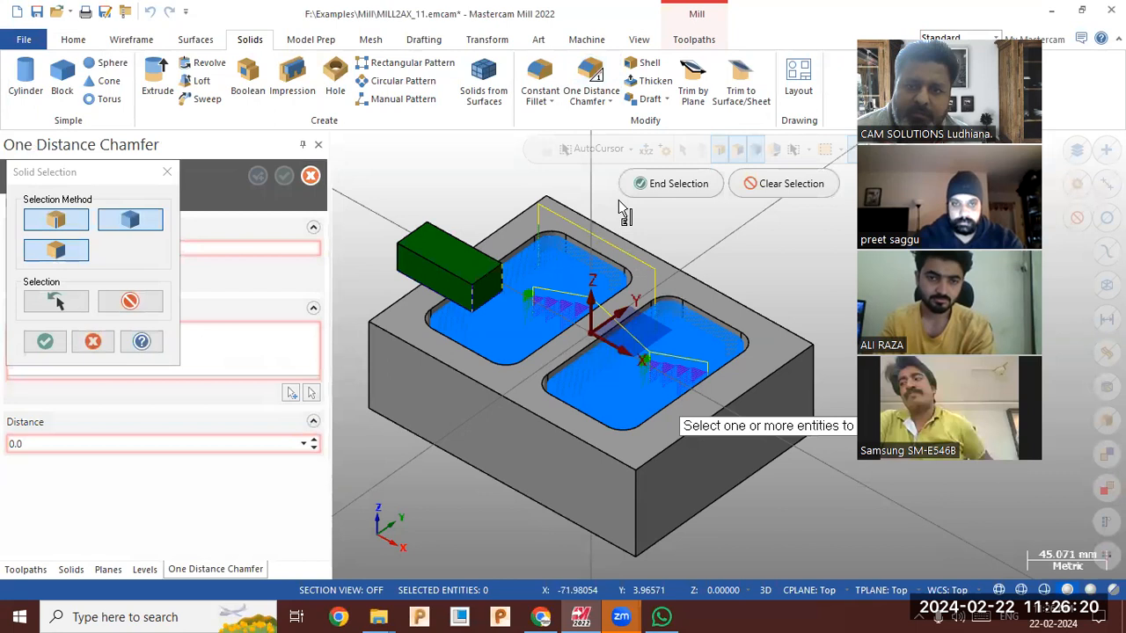
left_click(668, 183)
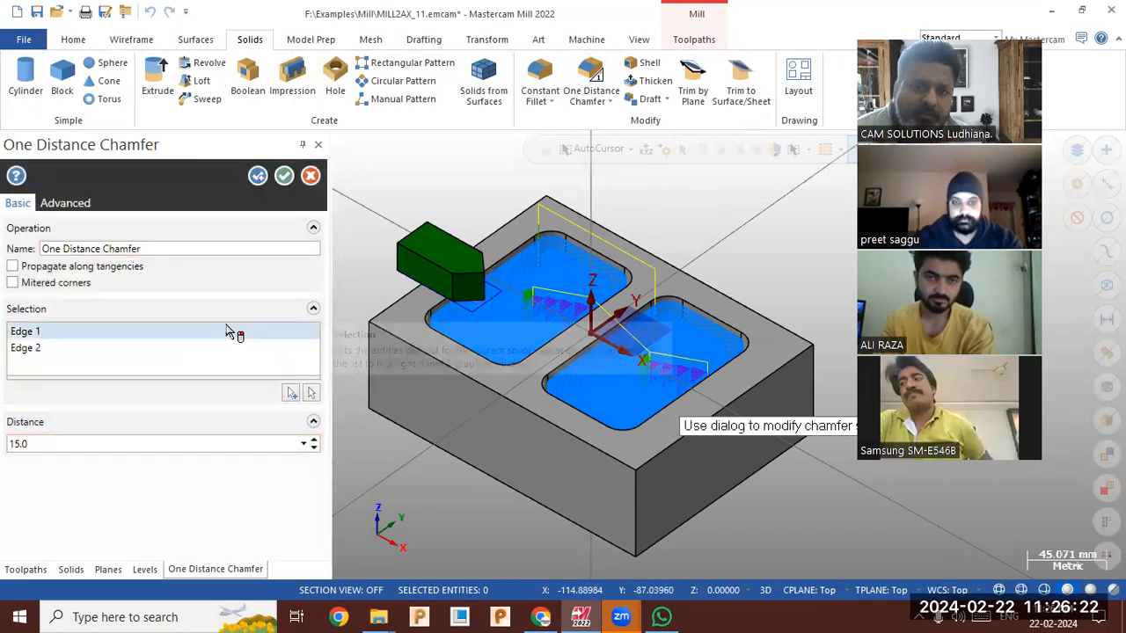
left_click(314, 448)
left_click(314, 449)
left_click(314, 449)
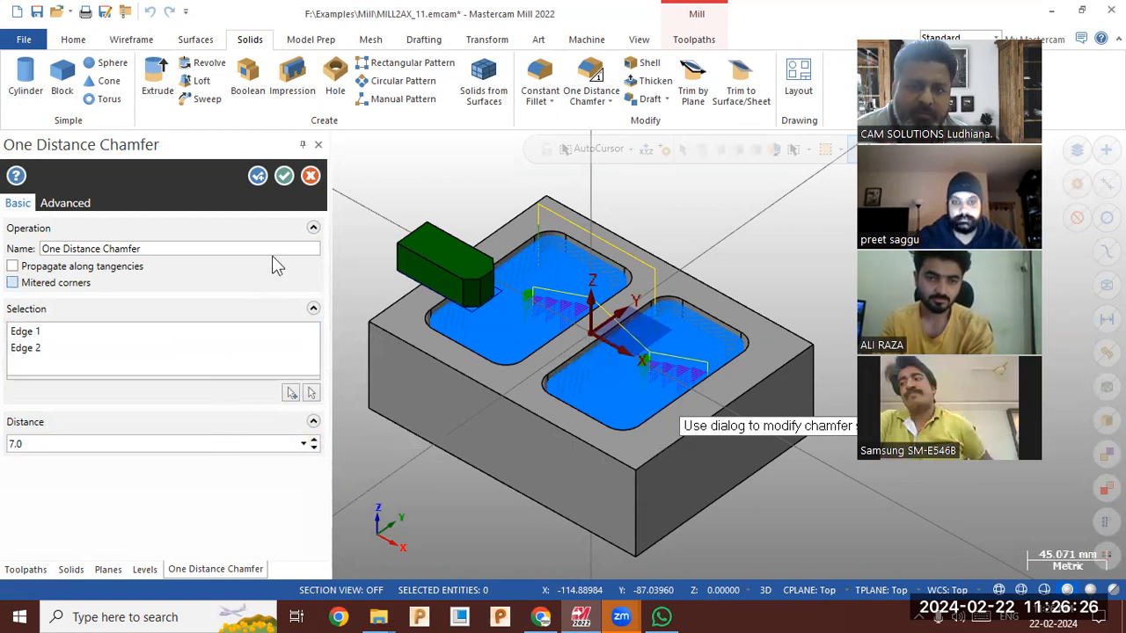
left_click(283, 178)
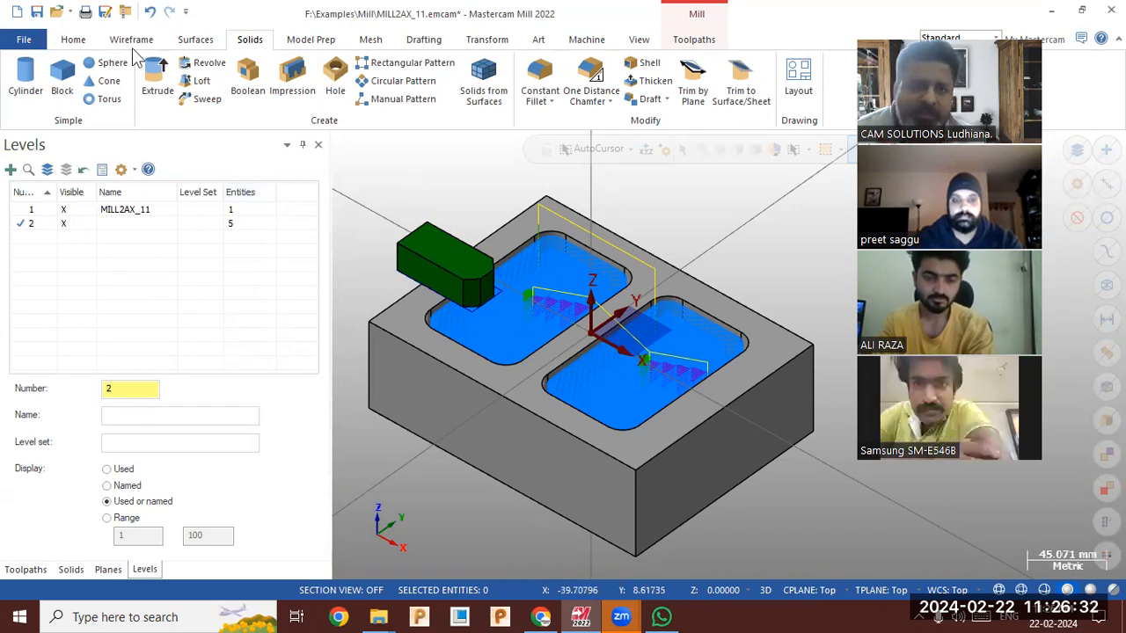
- Toggle the visibility of levels 1 and 2 to compare the pocketed part with the chamfered block
left_click(73, 40)
middle_click_drag(507, 195, 518, 181)
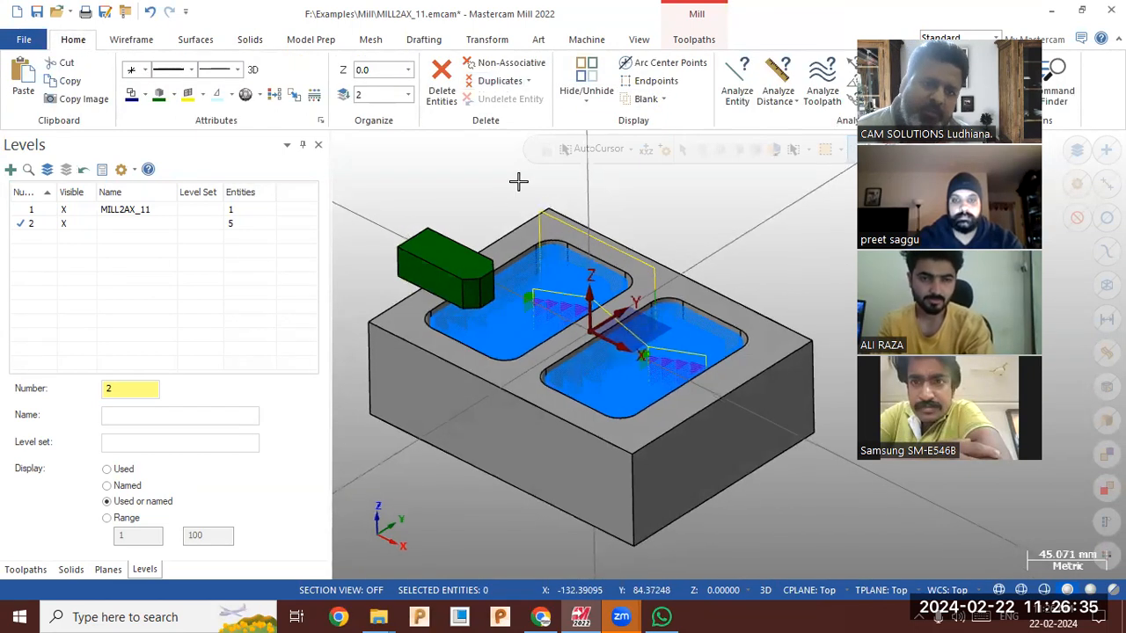
left_click(63, 211)
left_click(21, 211)
left_click(64, 222)
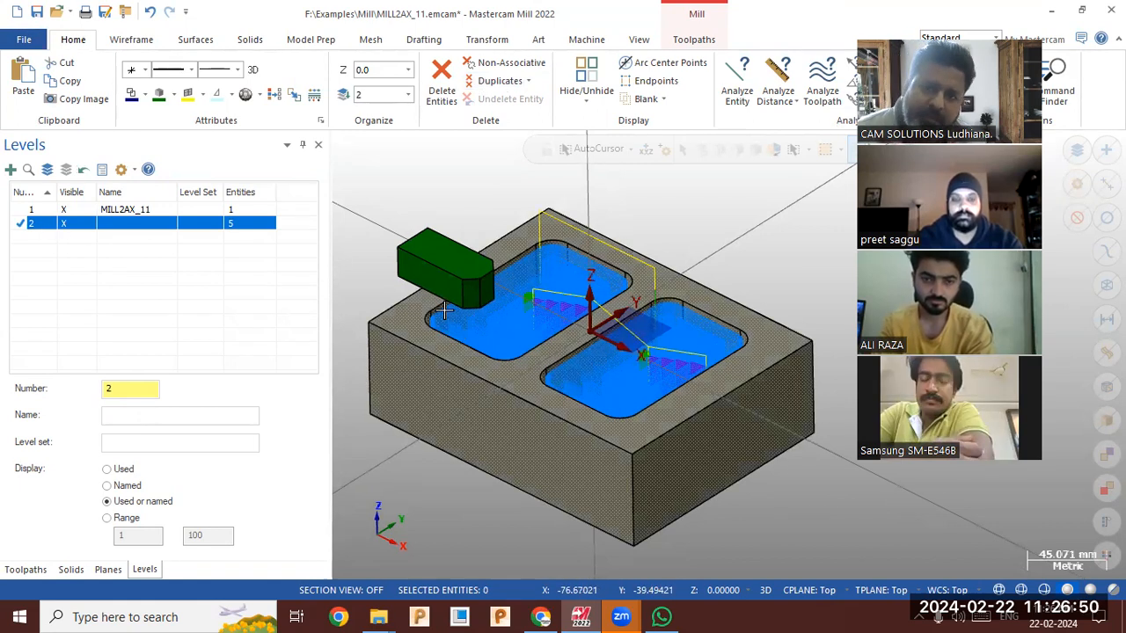
- Use the Dynamic transform on the chamfered block, with the gnomon on its outer corner, and move it about 218 mm along X
mouse_move(457, 221)
middle_mouse_down()
mouse_move(461, 243)
mouse_move(465, 221)
middle_mouse_up()
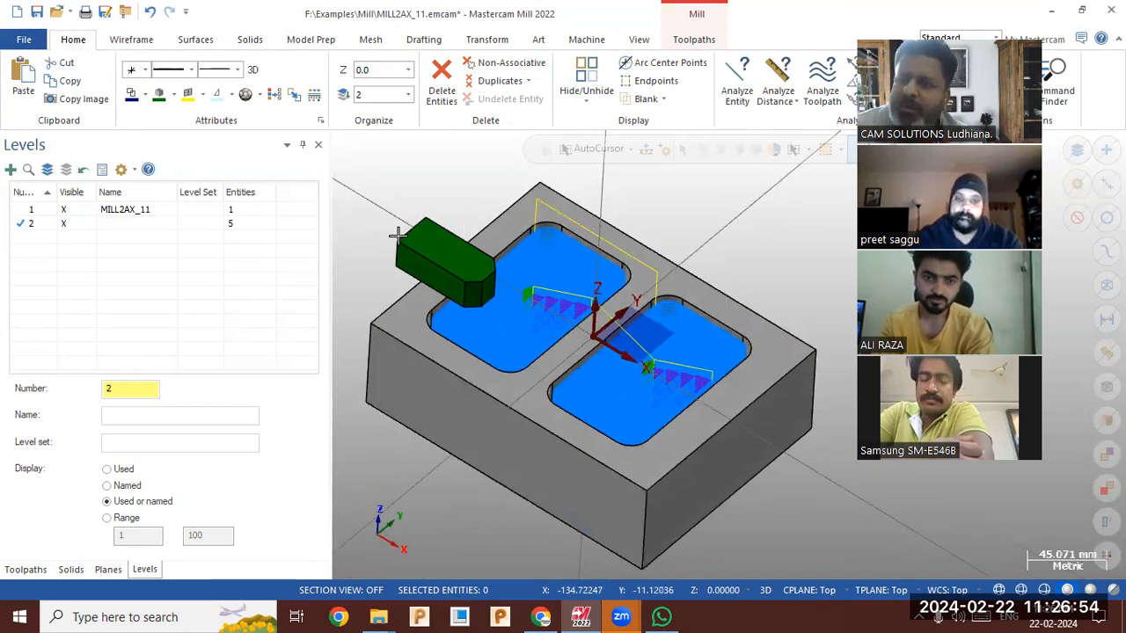
scroll(424, 225, "up", 1)
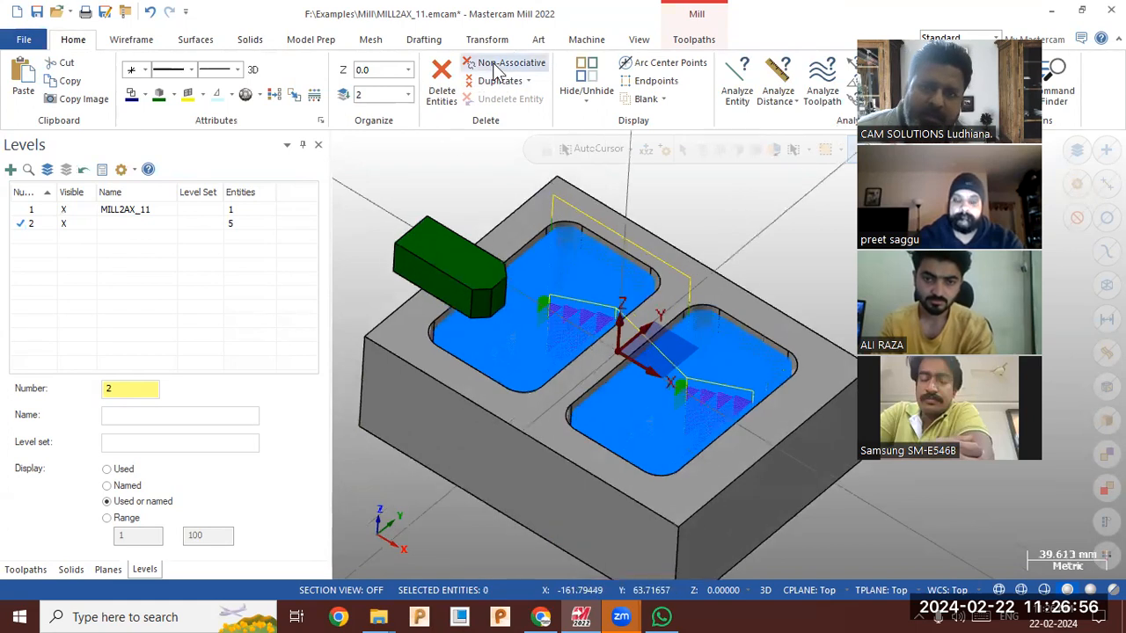
left_click(486, 39)
left_click(39, 92)
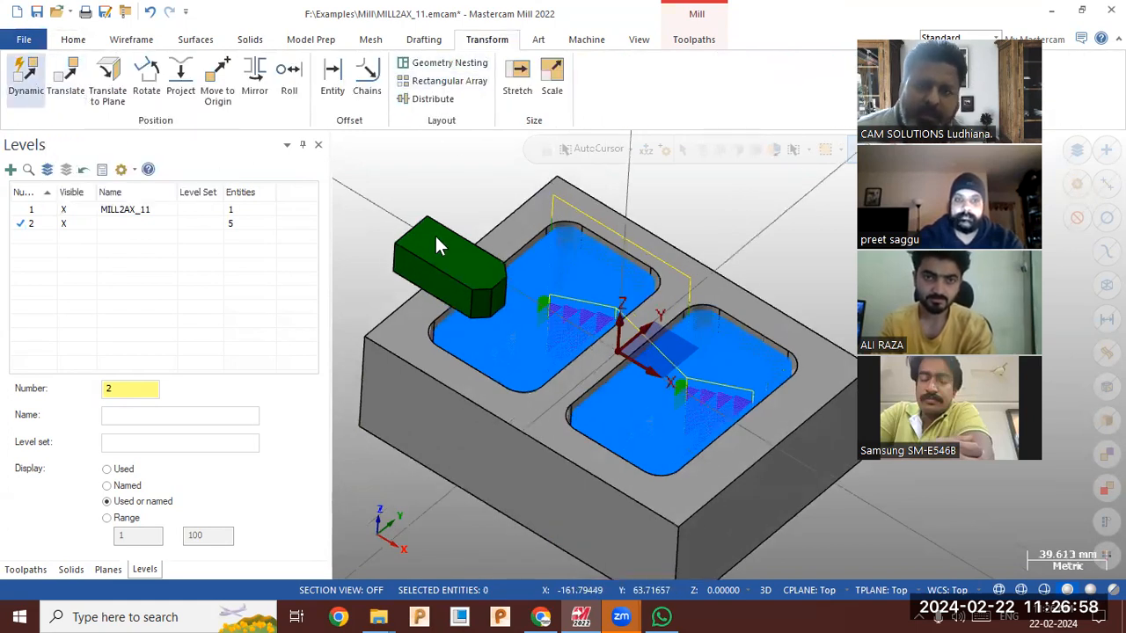
left_click(677, 192)
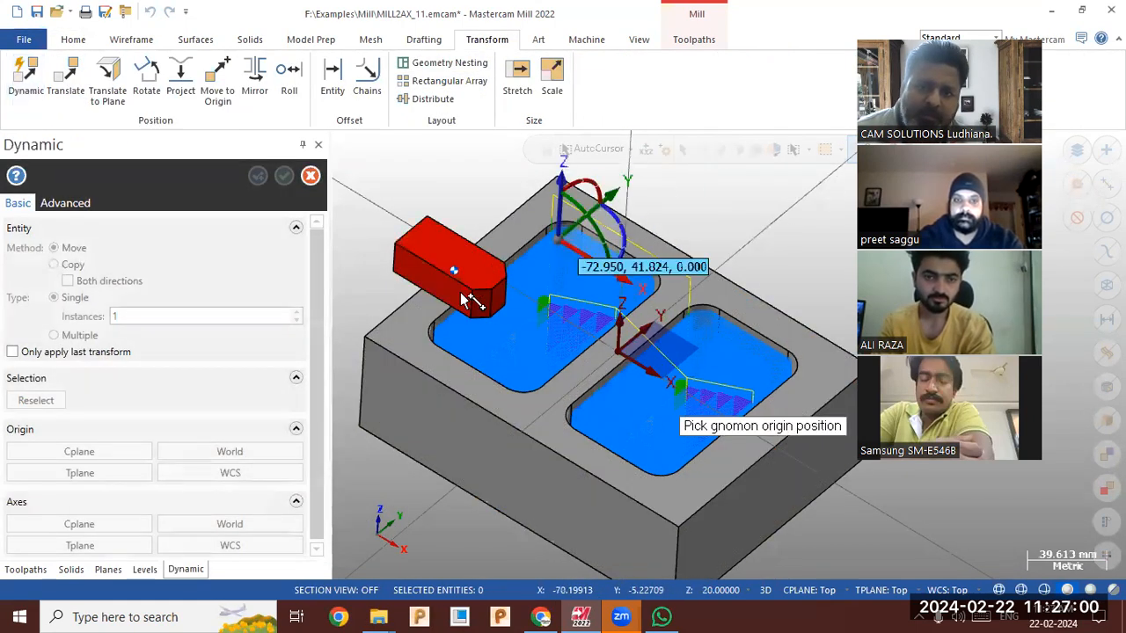
left_click(394, 243)
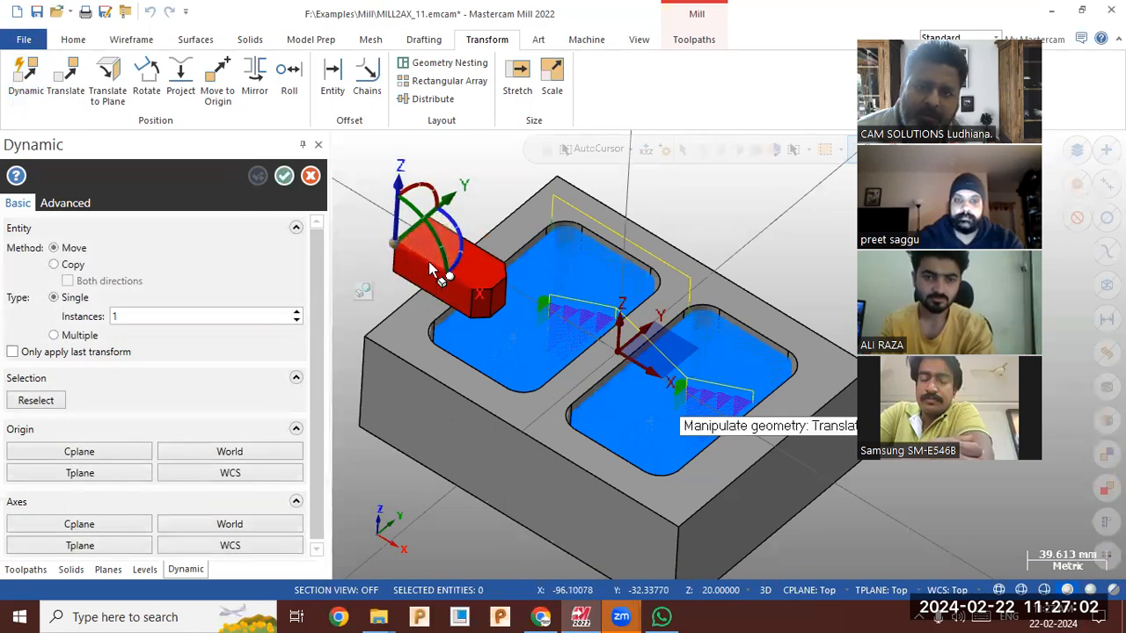
left_click(442, 276)
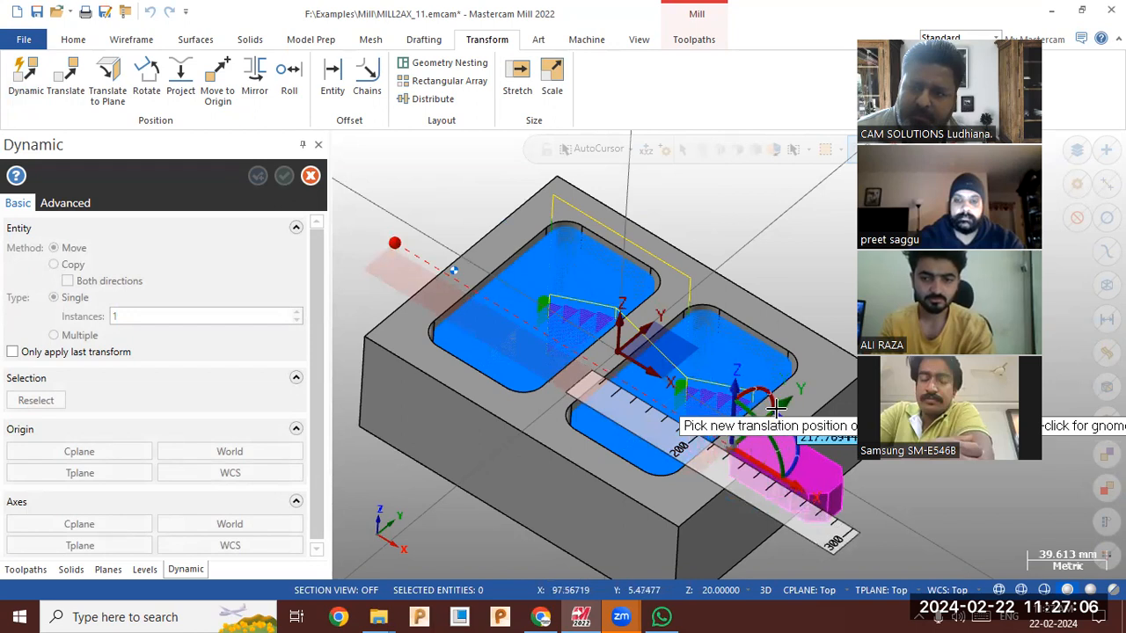
left_click(769, 419)
- Rotate the block 180° about the vertical axis at the gnomon so its chamfered end faces the second pocket
left_click(799, 451)
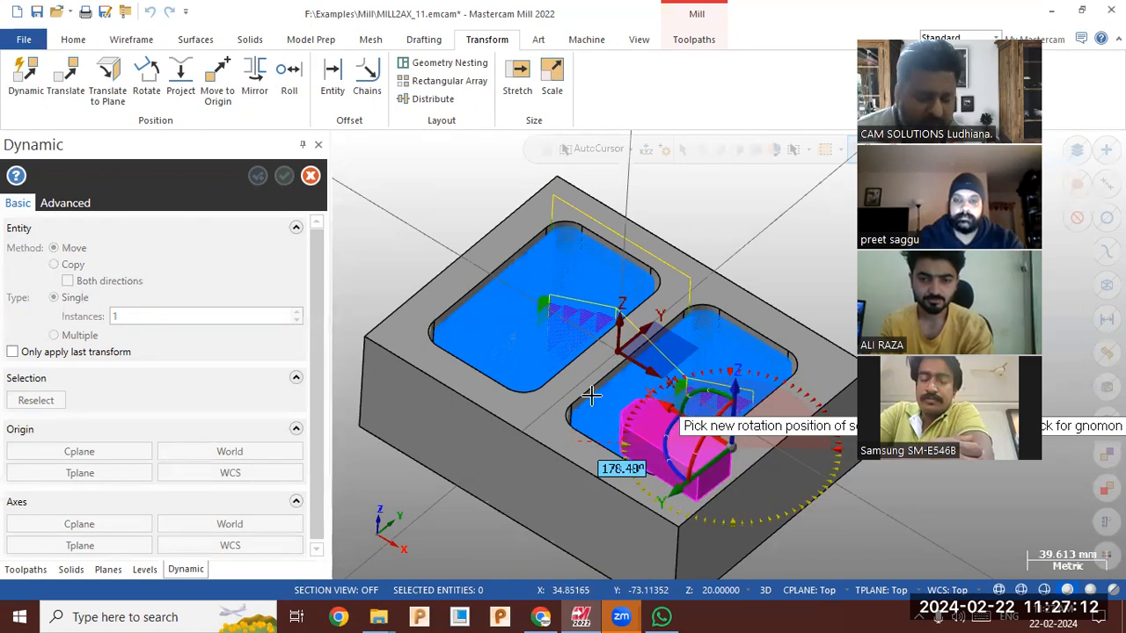
type("180")
key("Return")
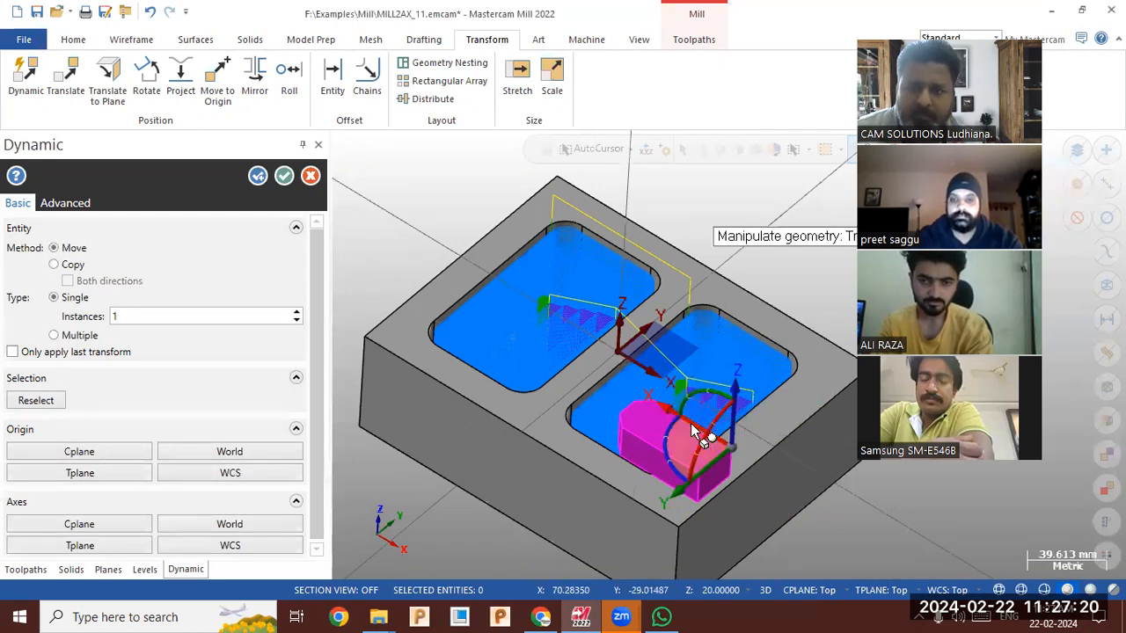
left_click(746, 459)
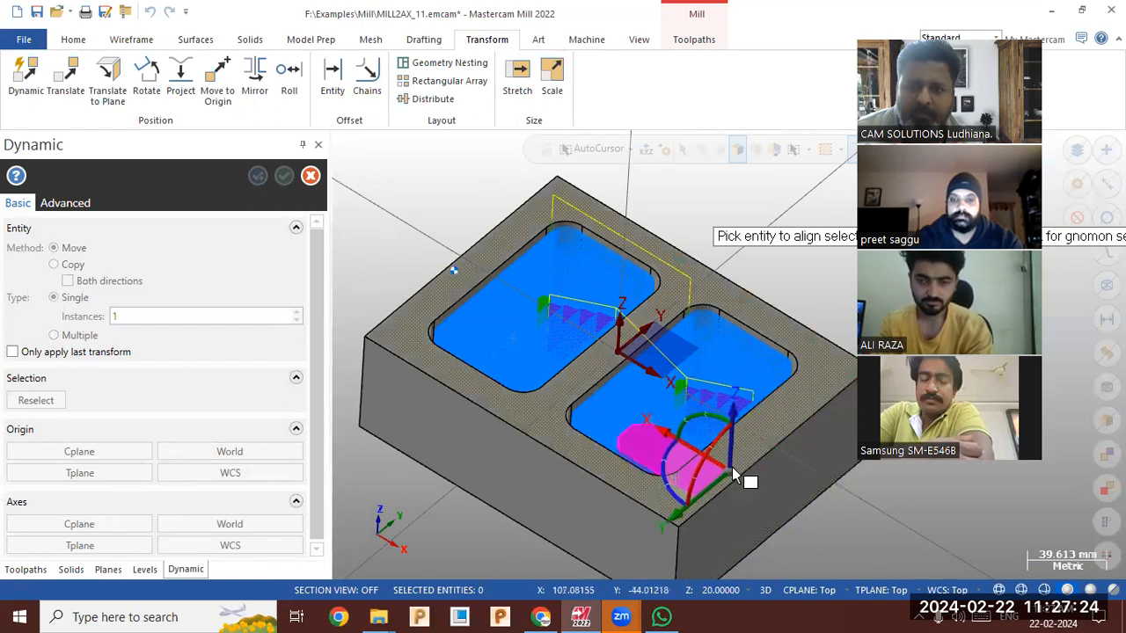
left_click(738, 423)
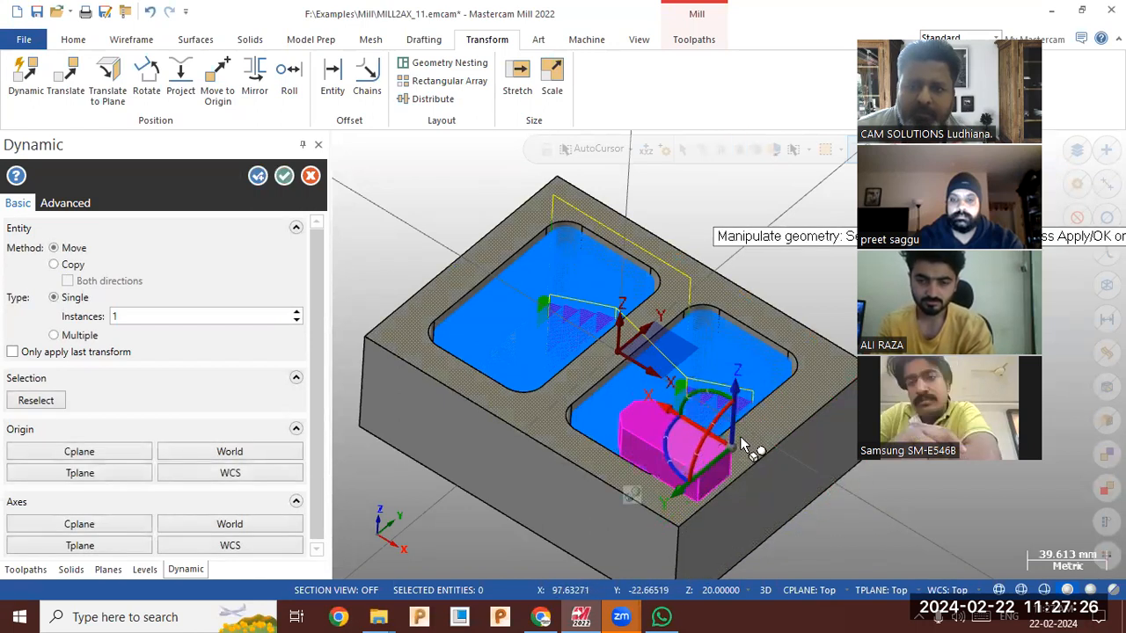
- Shift the block about 24 mm outward along X and apply the move without moving its defining wireframe
left_click(689, 427)
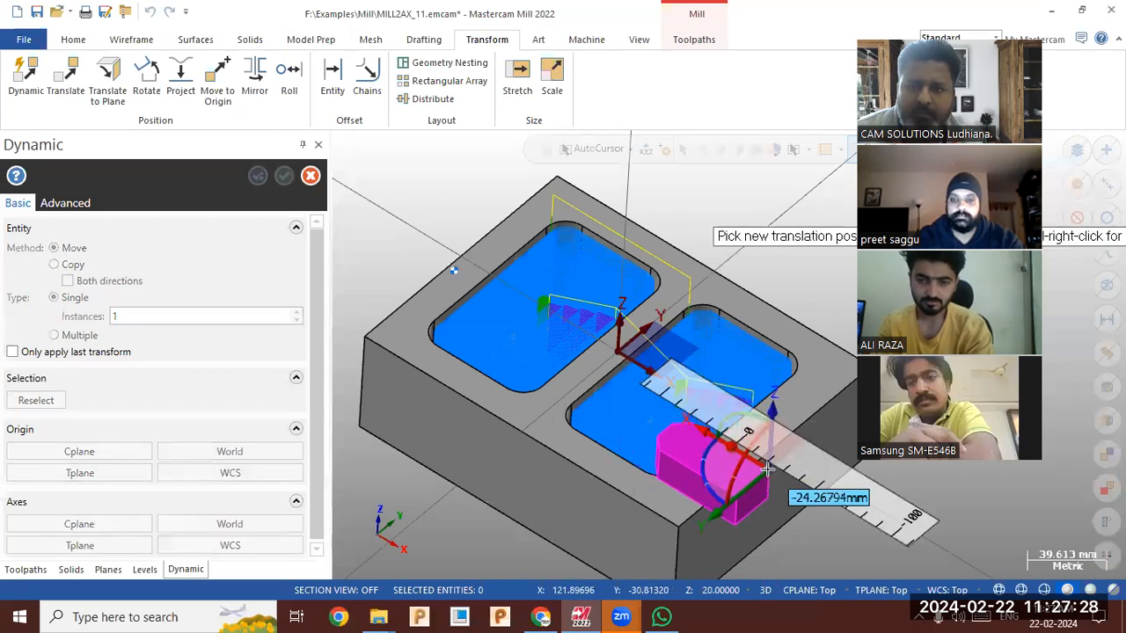
left_click(743, 482)
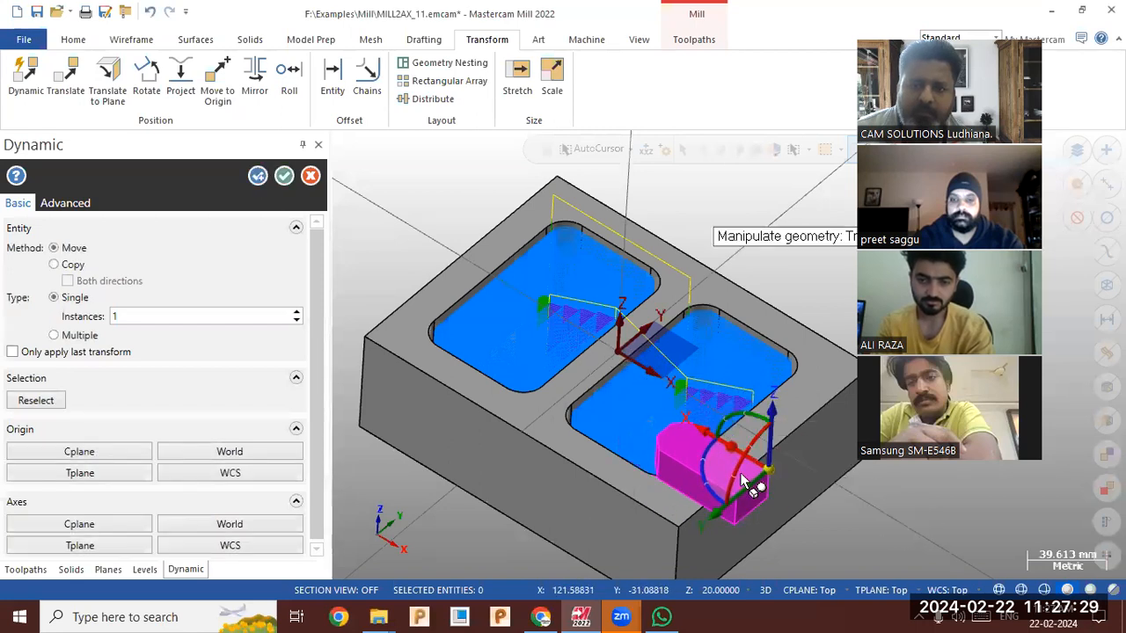
left_click(283, 183)
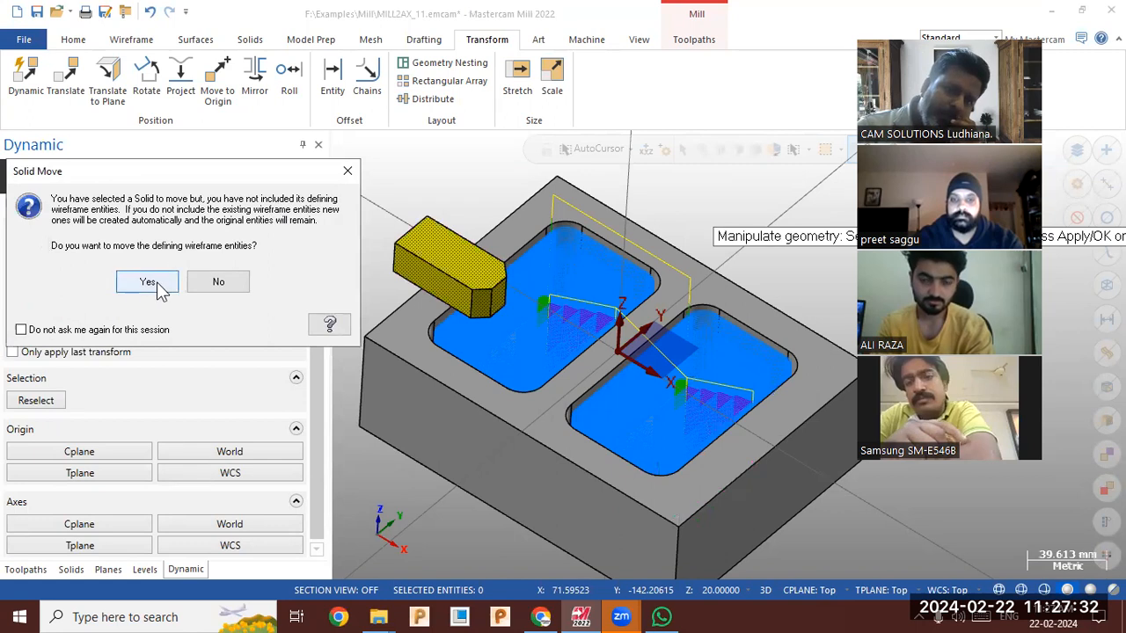
left_click(348, 171)
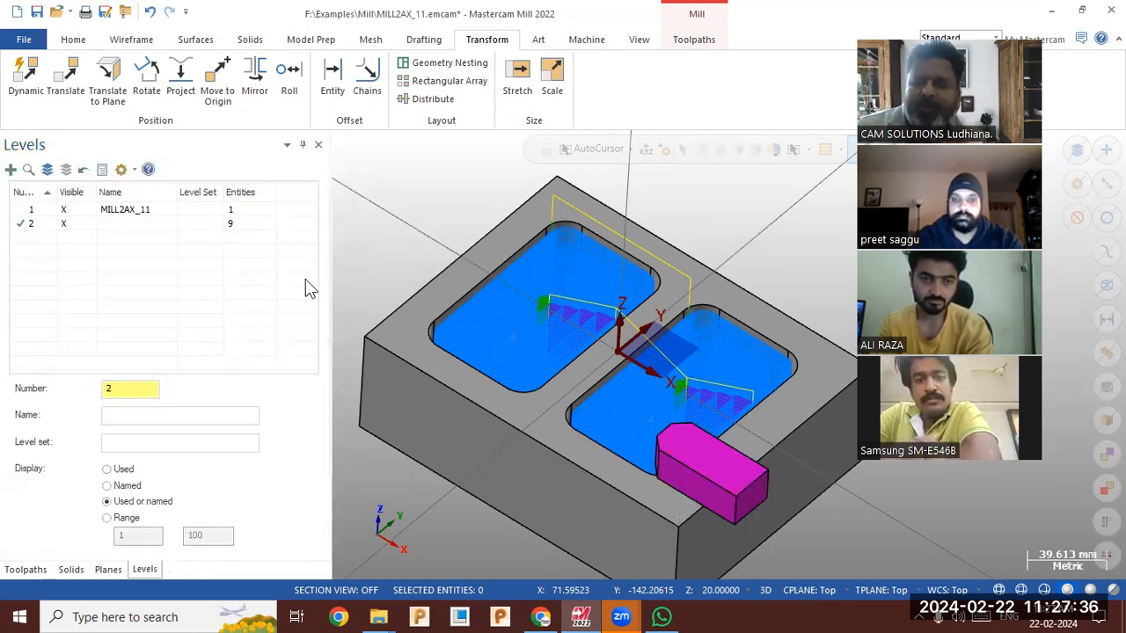
- Start another Dynamic move of the block from its outer corner and shift it about 192 mm back along X towards the first pocket
scroll(544, 326, "down", 1)
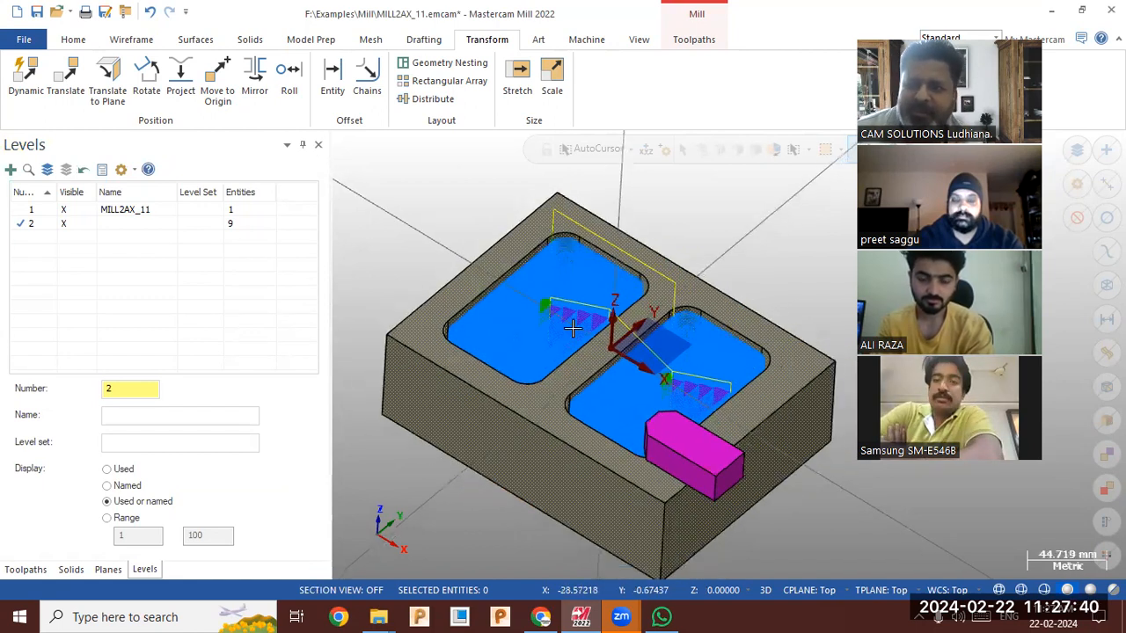
scroll(556, 318, "down", 3)
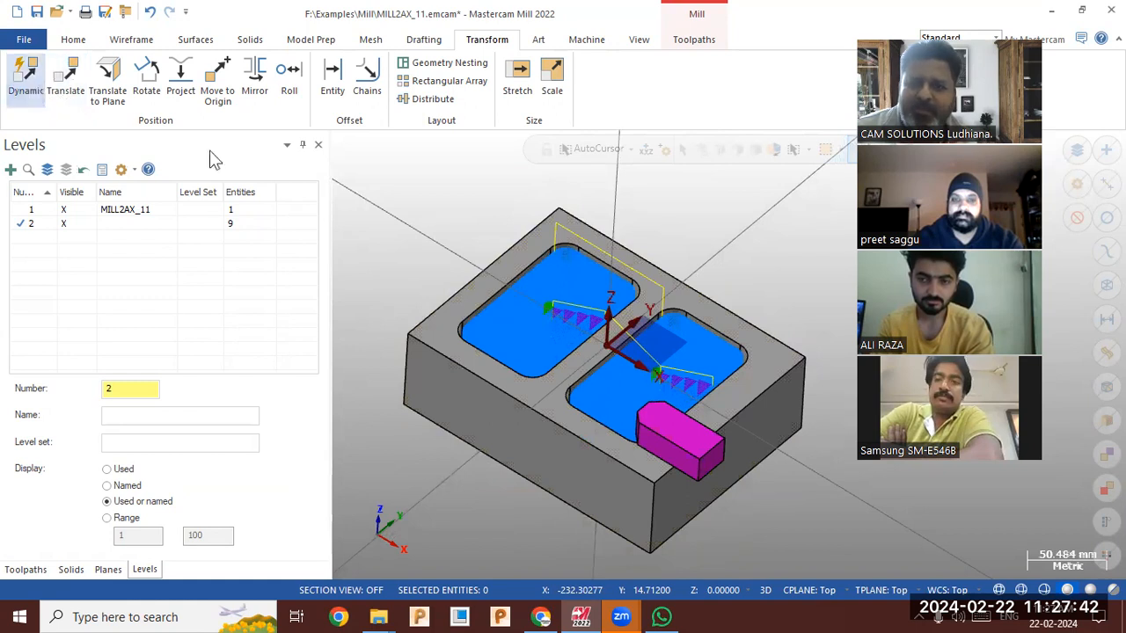
left_click(26, 75)
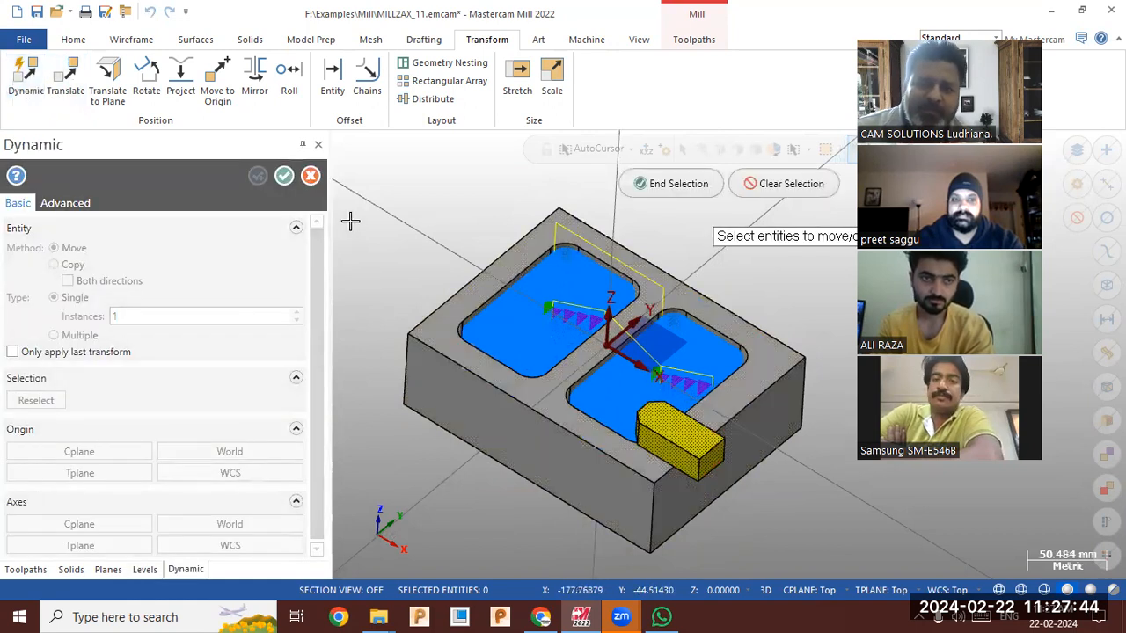
left_click(699, 187)
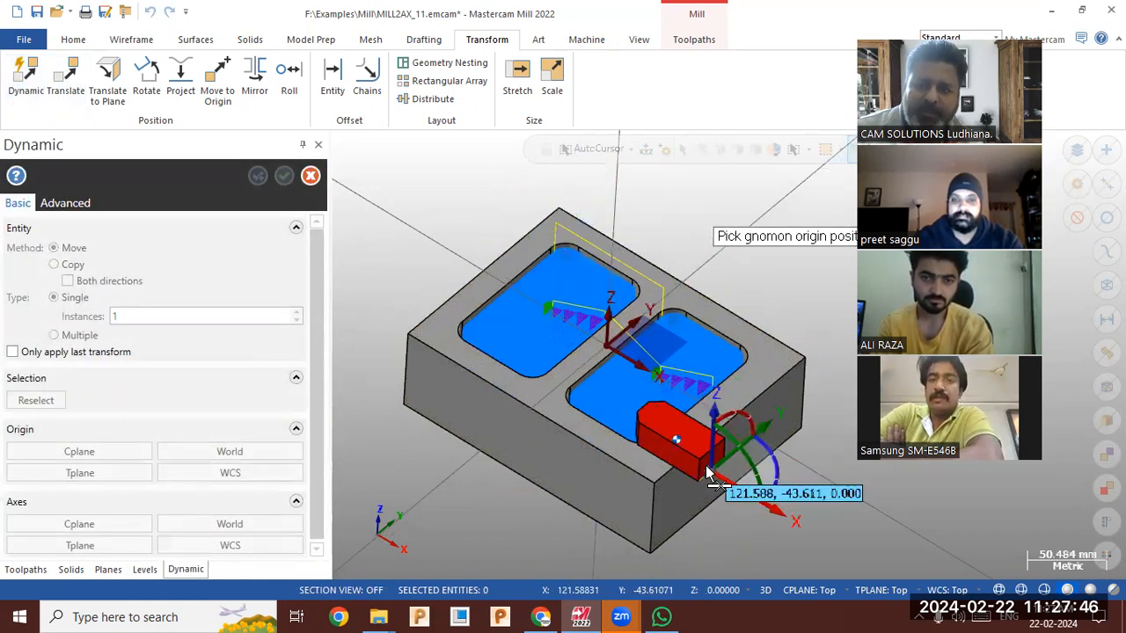
left_click(746, 486)
left_click(741, 489)
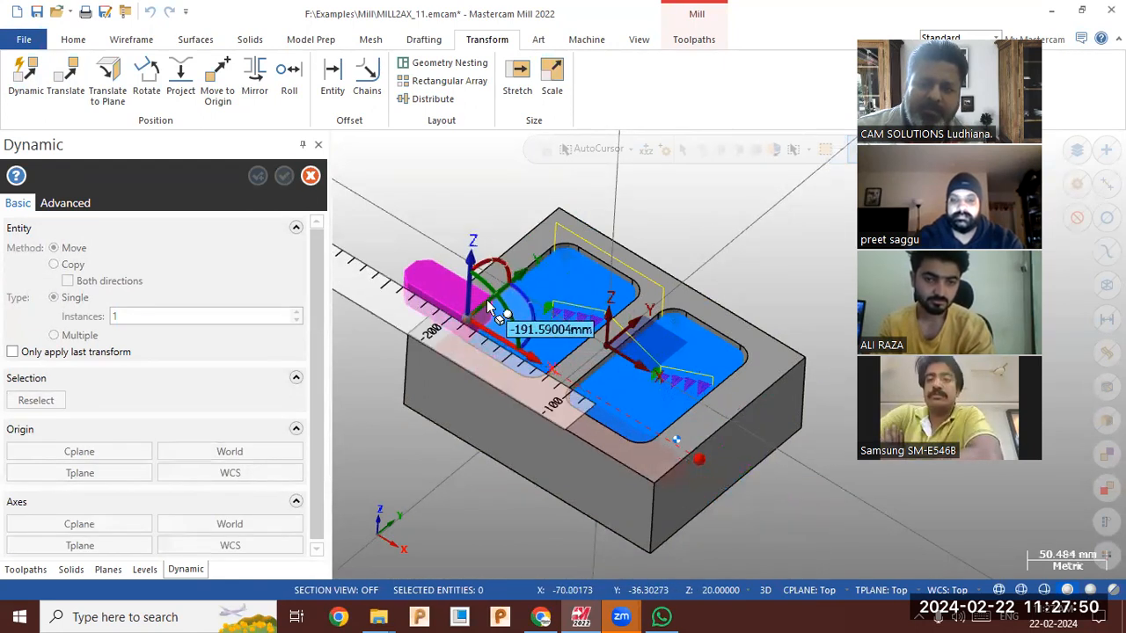
left_click(486, 300)
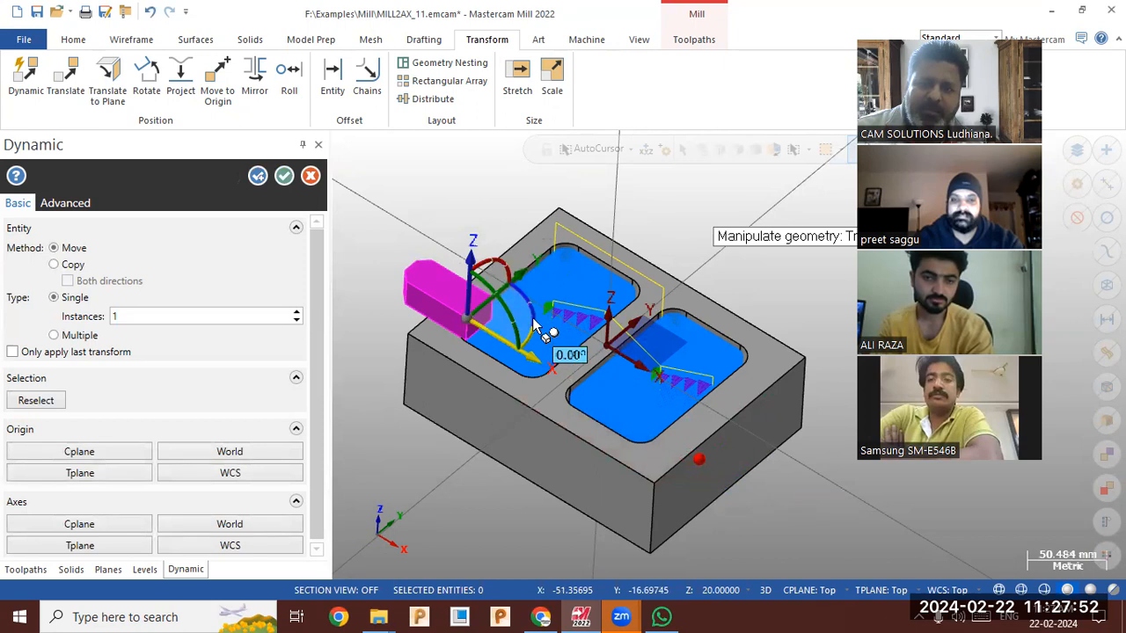
- Rotate the block -90° about the vertical axis so it lies along the length of the first pocket
left_click(533, 320)
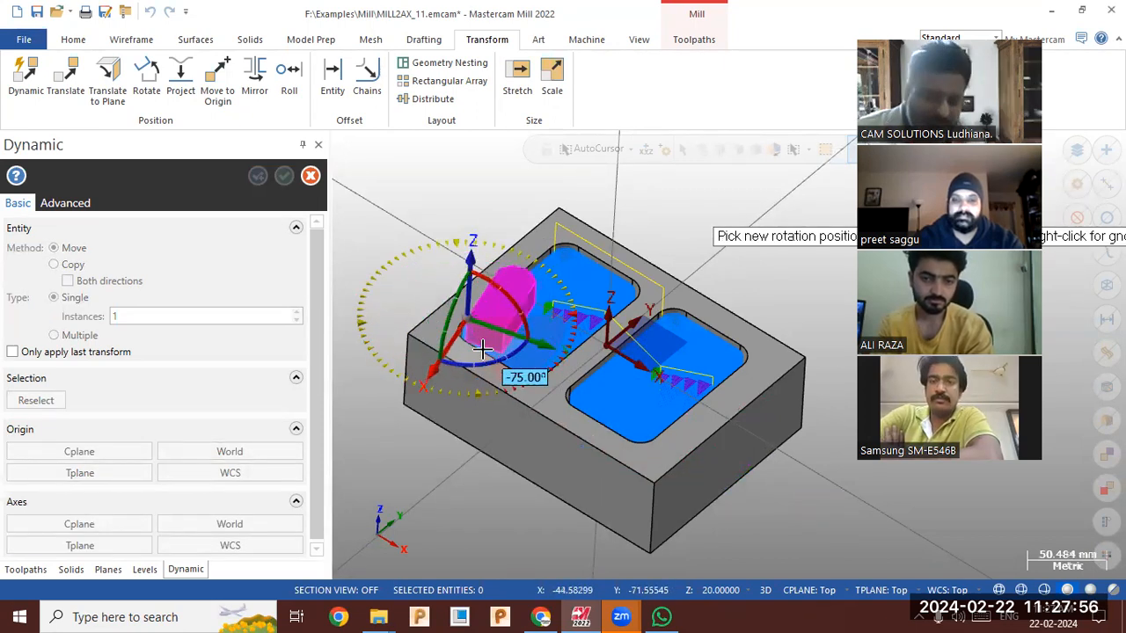
type("-90")
key("Return")
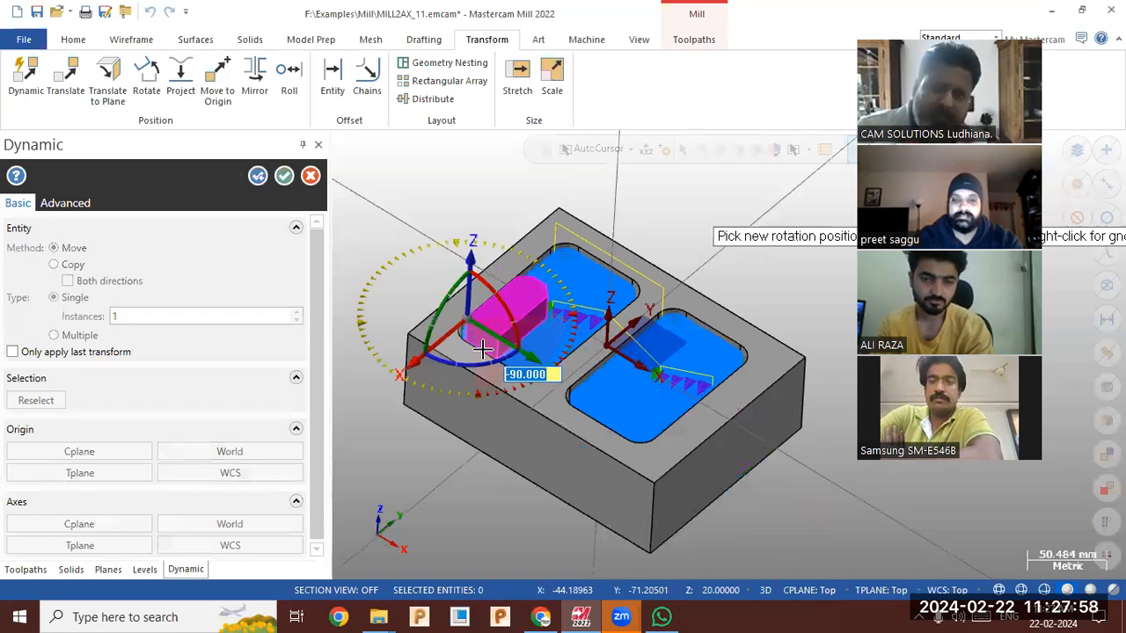
left_click(414, 361)
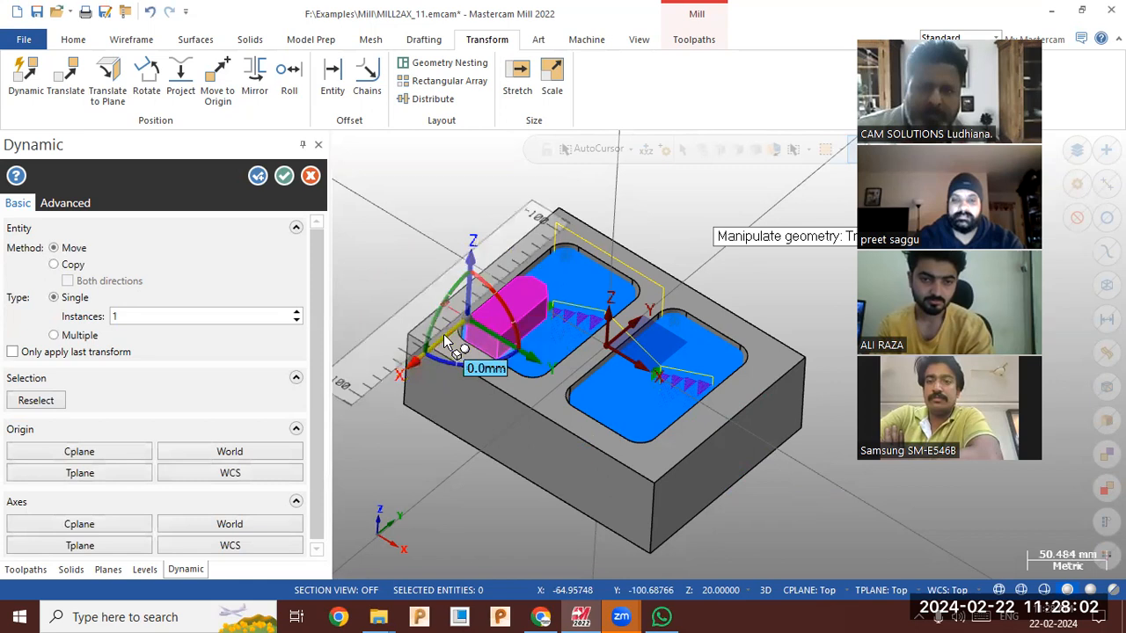
- Slide the block outward along its length to overhang the part's edge, and apply the move without moving its defining wireframe
left_click(444, 336)
left_click(422, 352)
middle_click_drag(490, 304, 477, 344)
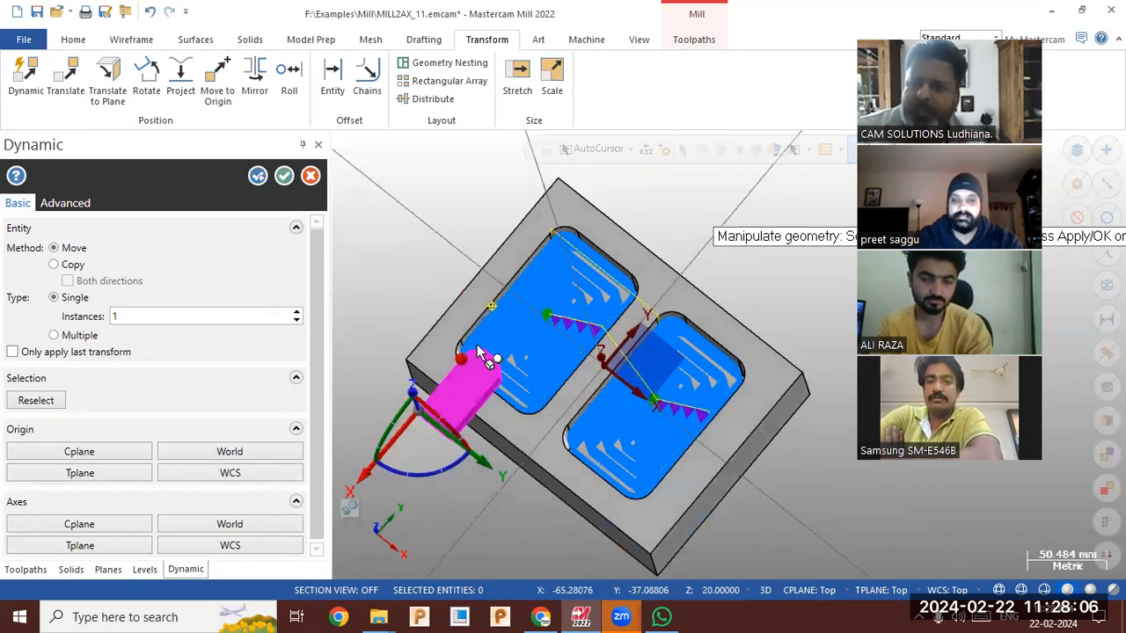
left_click(394, 440)
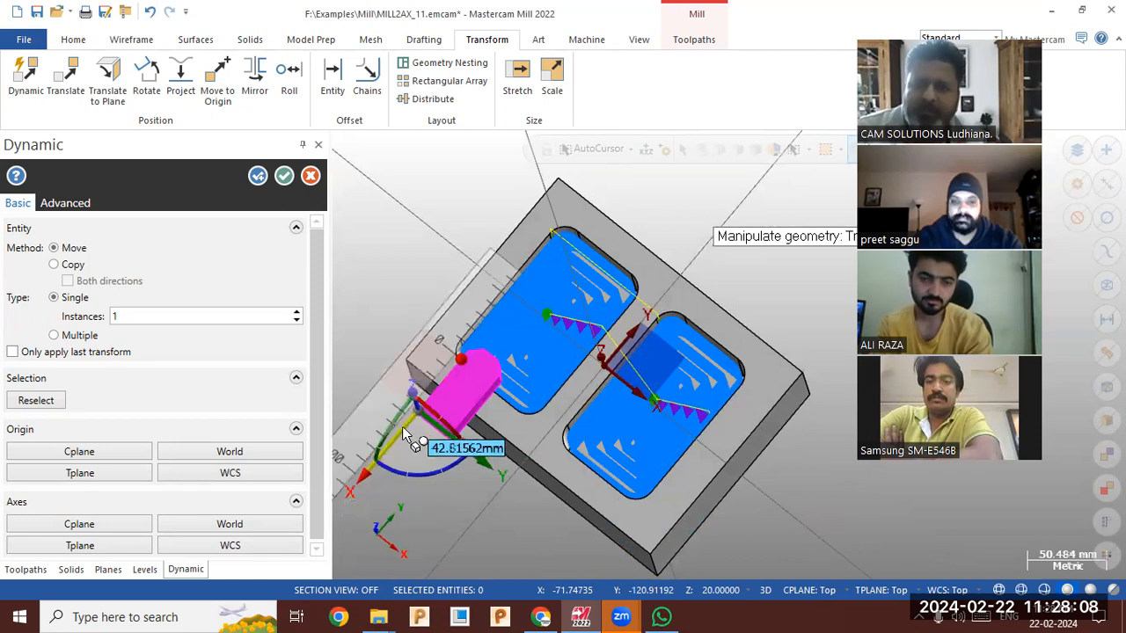
left_click(402, 427)
left_click(411, 405)
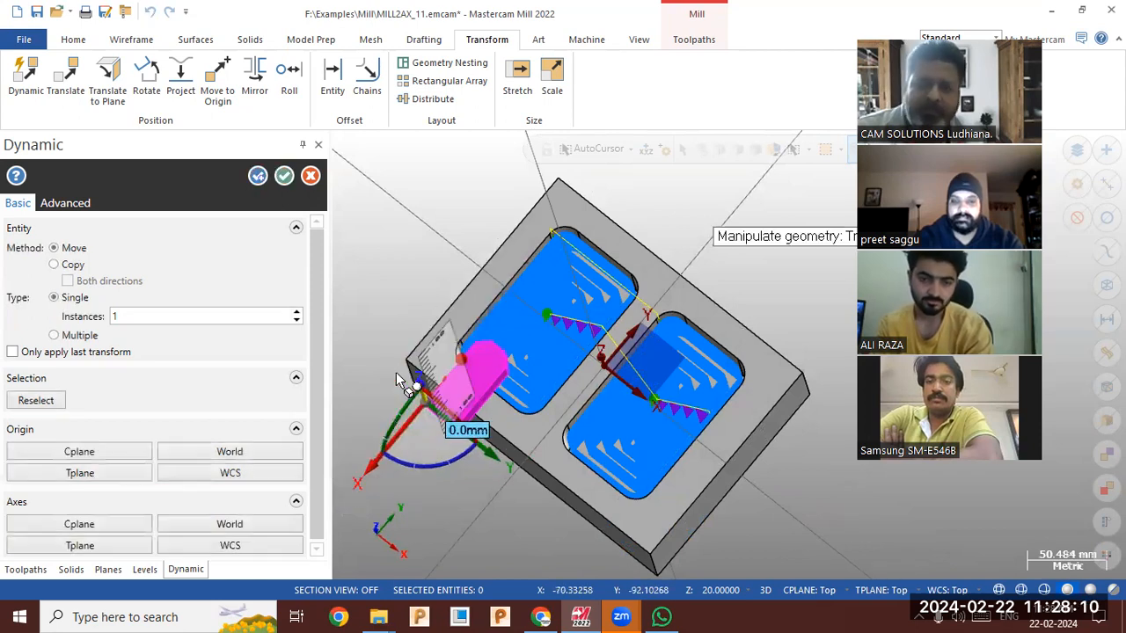
left_click(283, 176)
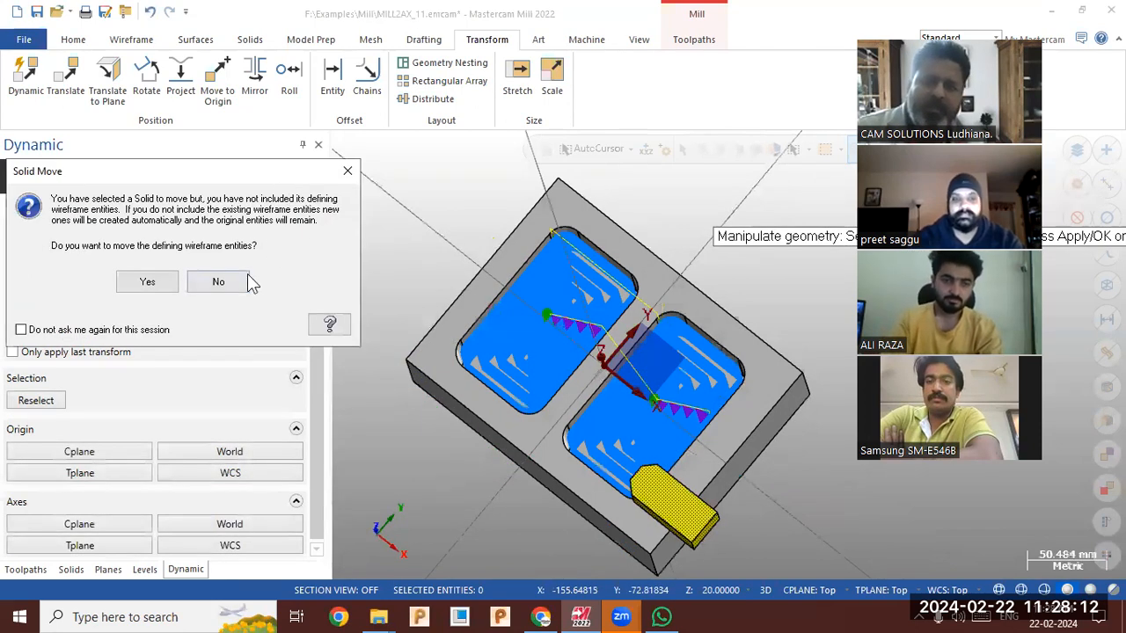
left_click(348, 171)
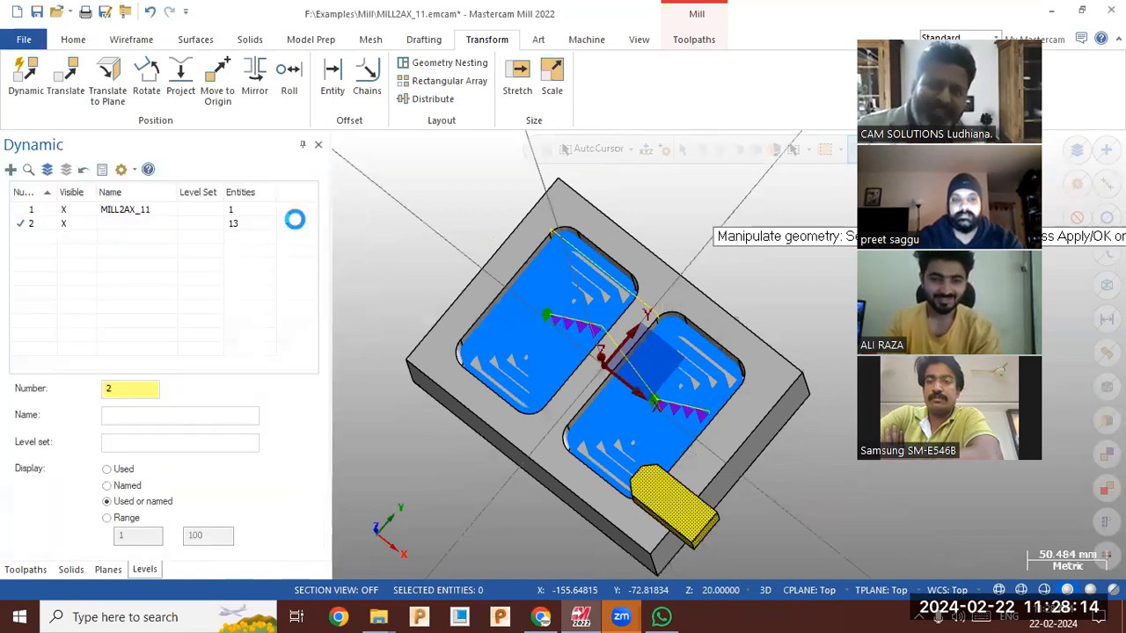
- Mirror a copy of the chamfered block to the opposite side of the pocket about the X axis through the origin, Y offset 0
middle_click_drag(377, 306, 413, 287)
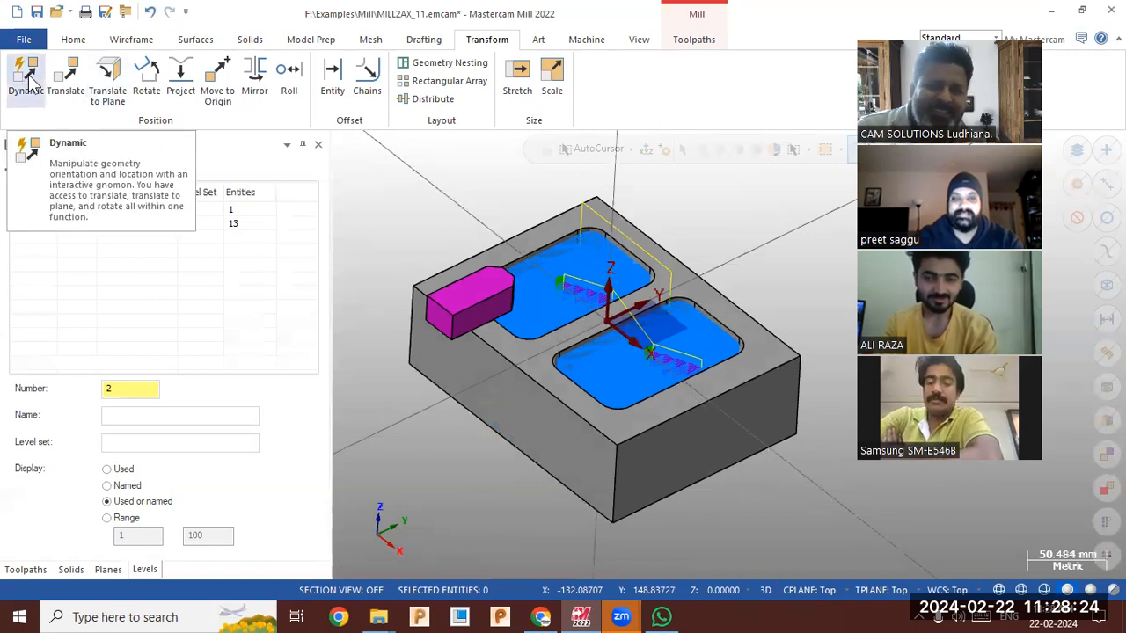
left_click(255, 76)
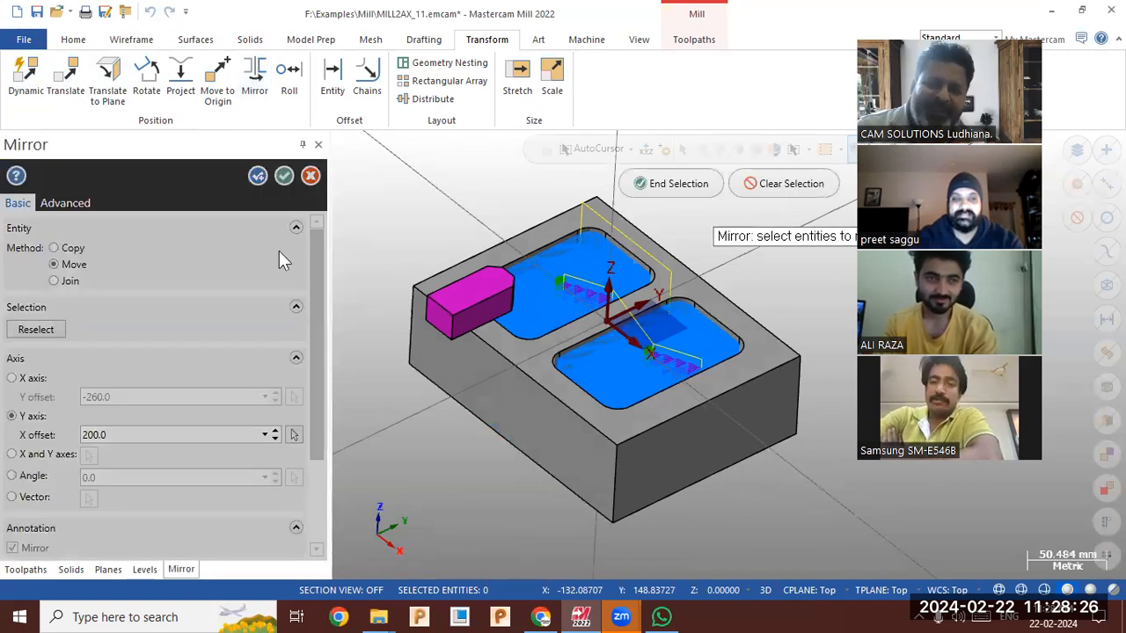
left_click(437, 300)
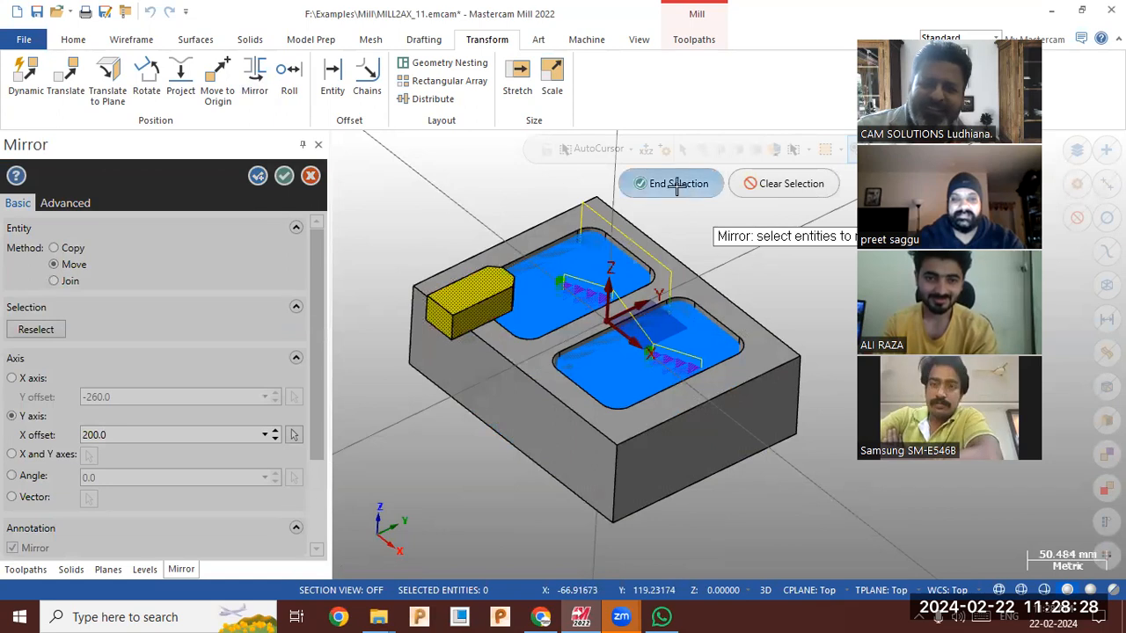
left_click(655, 183)
left_click(74, 250)
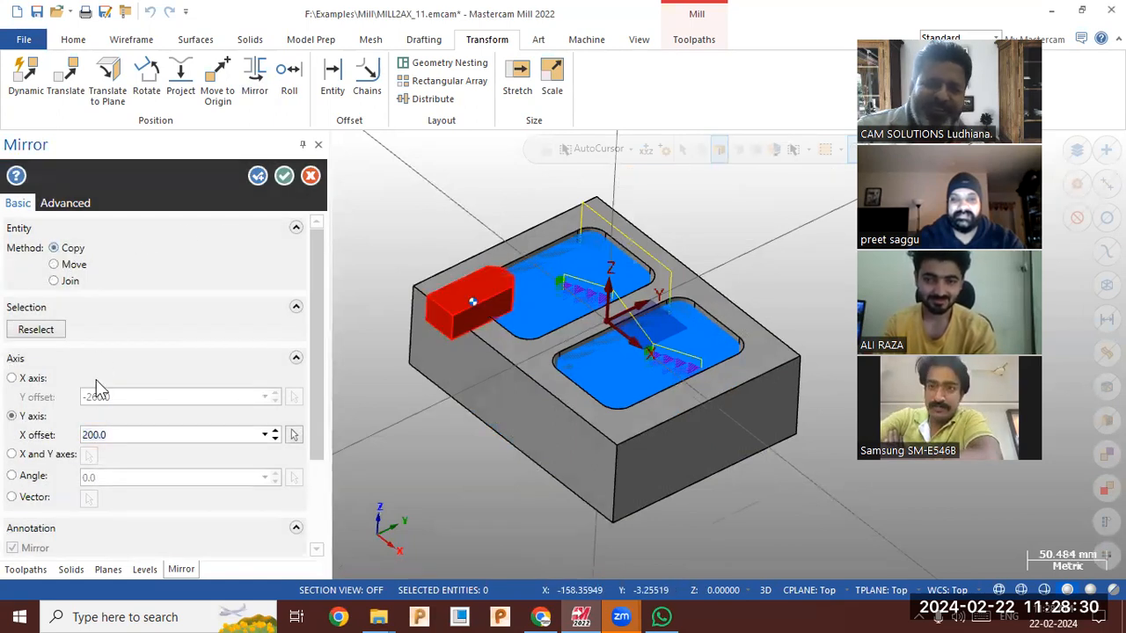
left_click(14, 379)
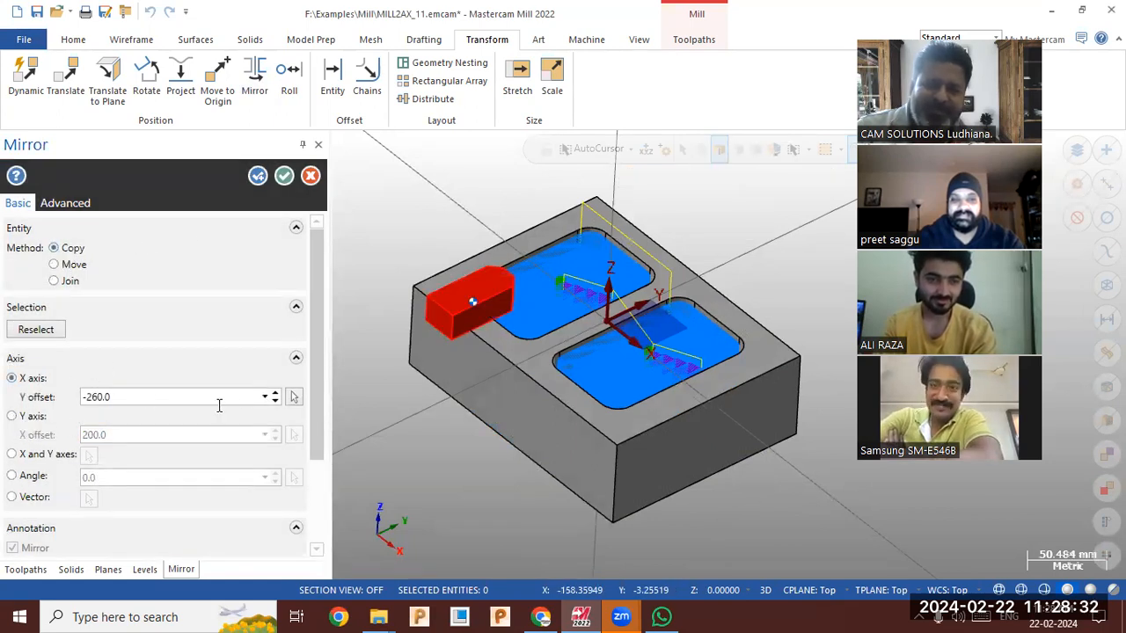
left_click(294, 396)
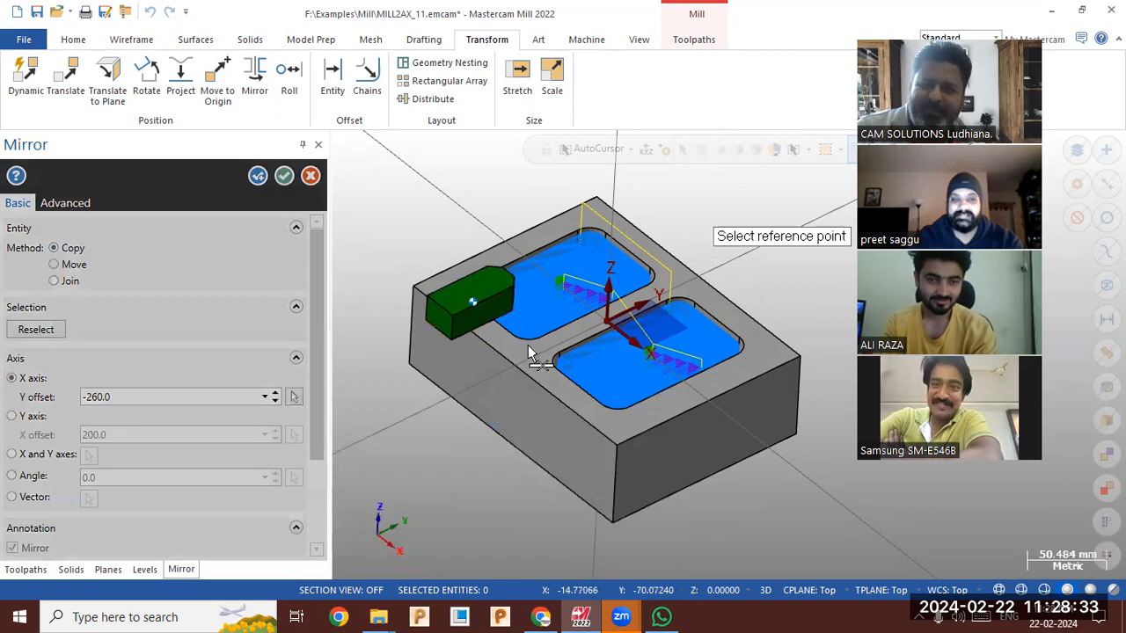
left_click(609, 322)
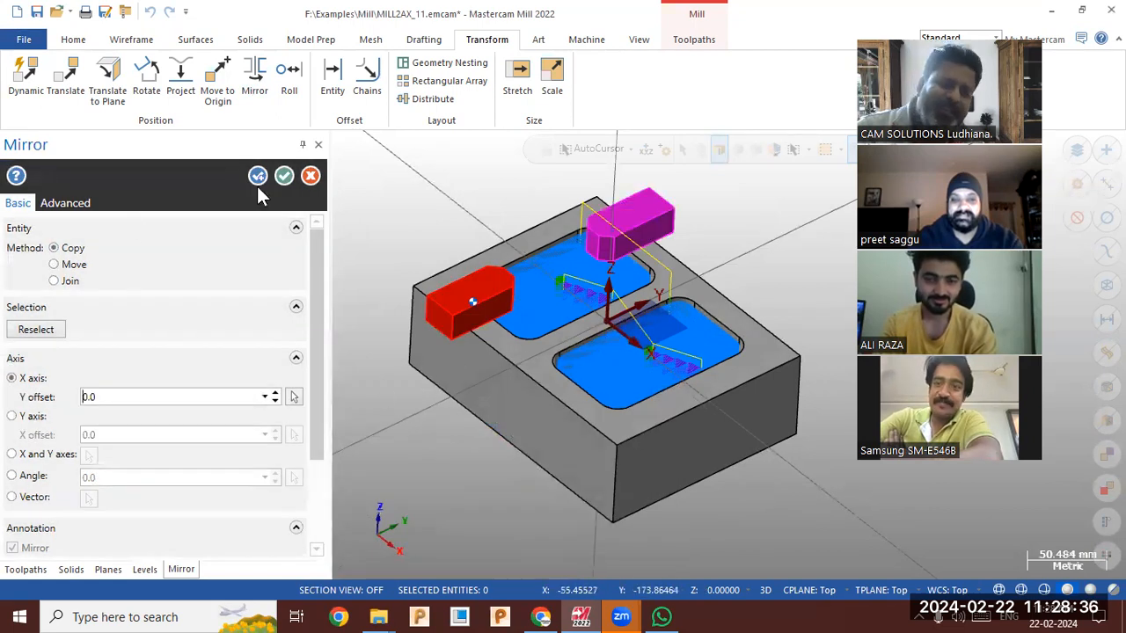
left_click(284, 176)
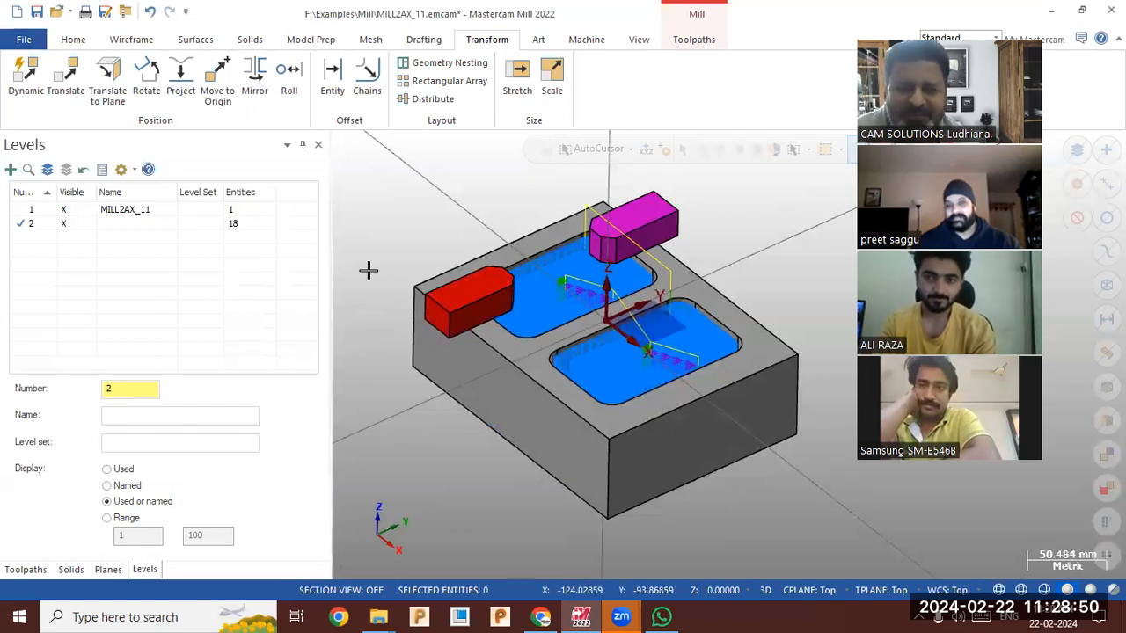
- Clear the transform result colours from the original block and its mirrored copy
right_click(389, 221)
left_click(463, 198)
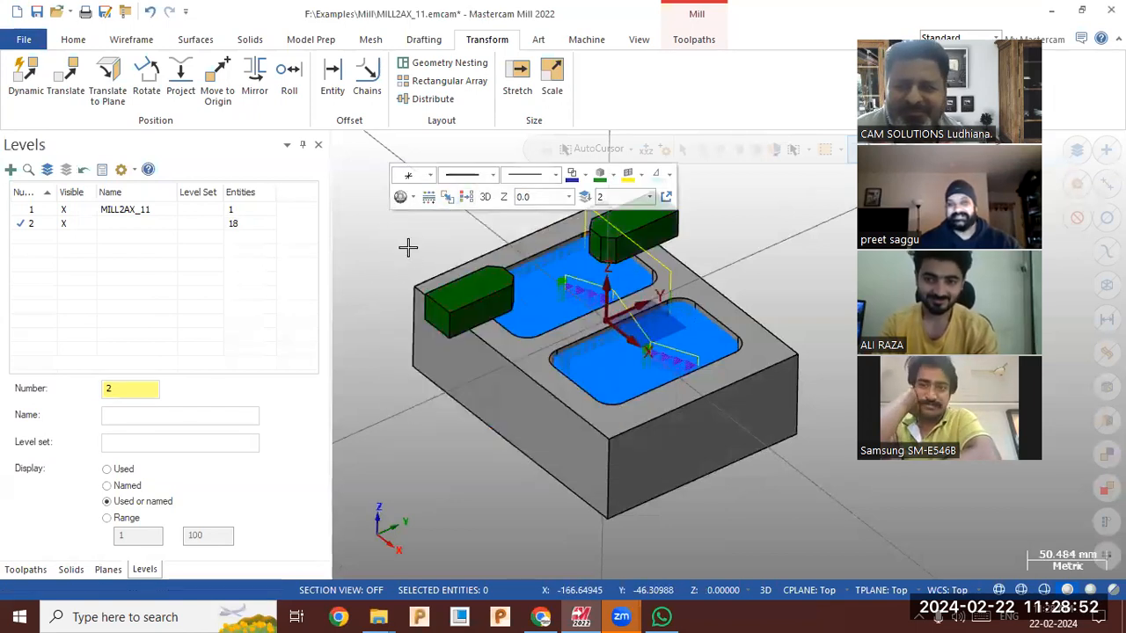
mouse_move(406, 250)
middle_mouse_down()
mouse_move(414, 321)
mouse_move(405, 257)
middle_mouse_up()
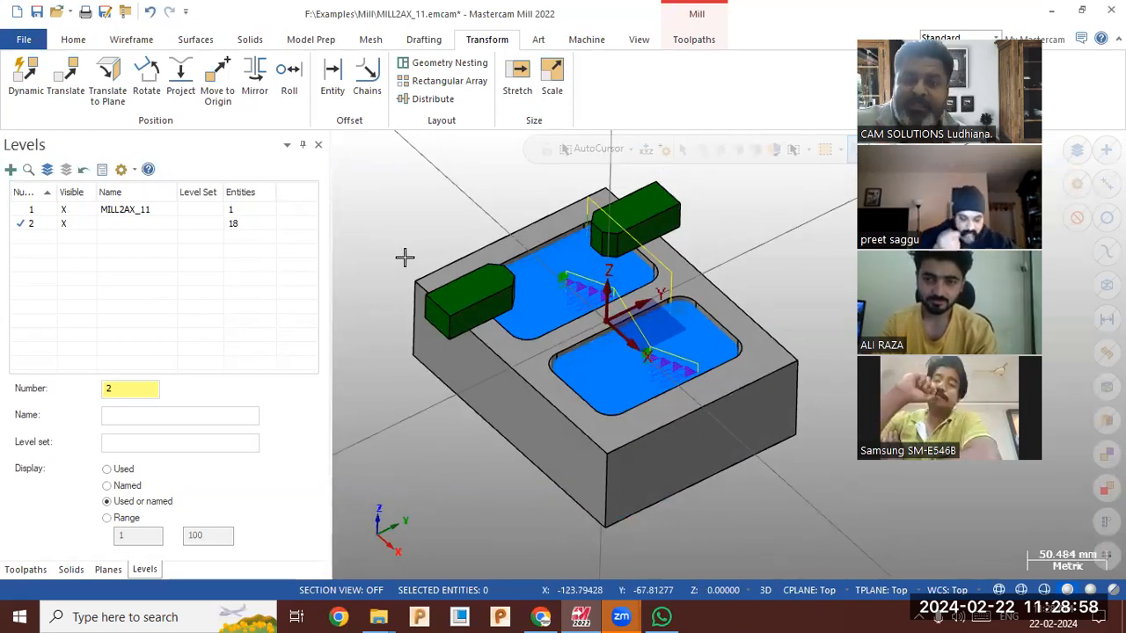
- Add the top faces of both blocks as avoidance regions of the 2D High Speed Area Mill operation and preview the chains
left_click(30, 569)
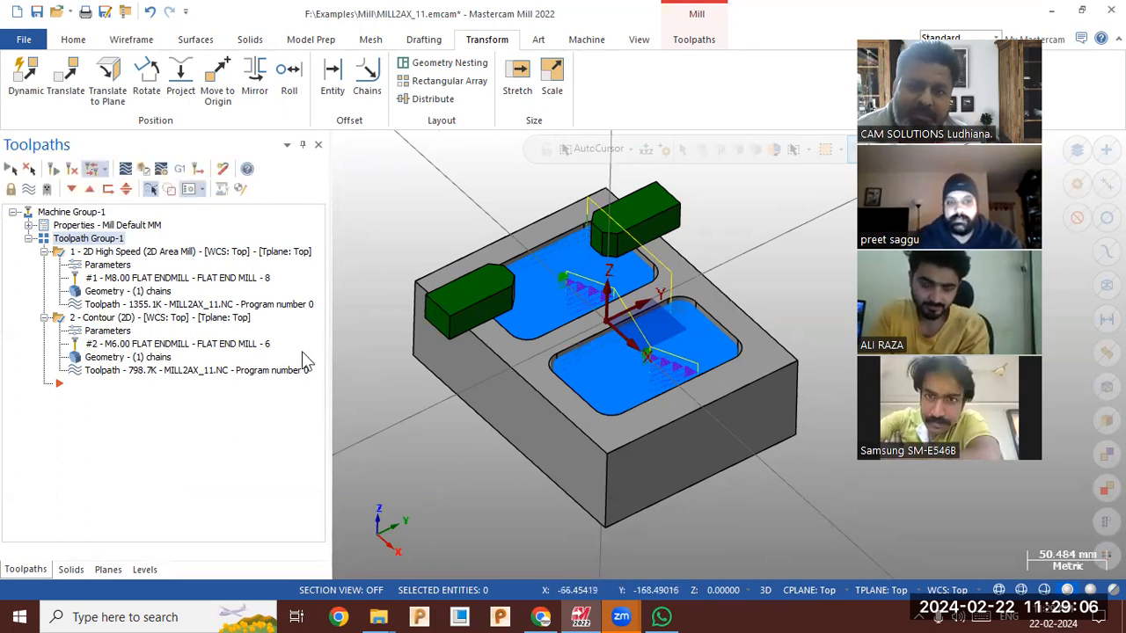
left_click(120, 294)
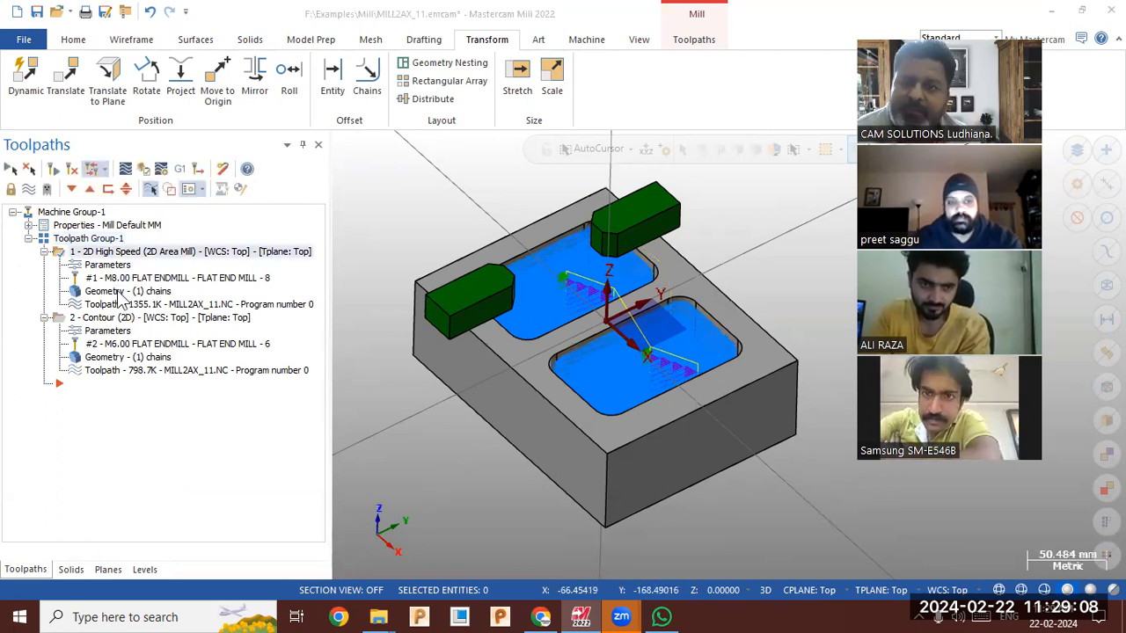
left_click(159, 284)
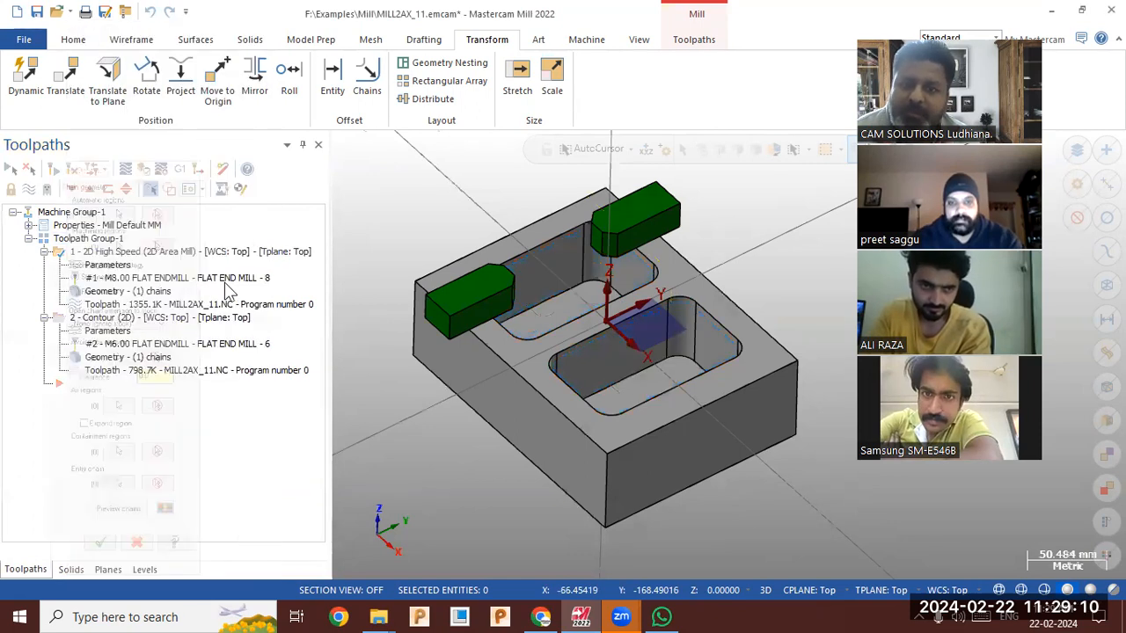
left_click(496, 301)
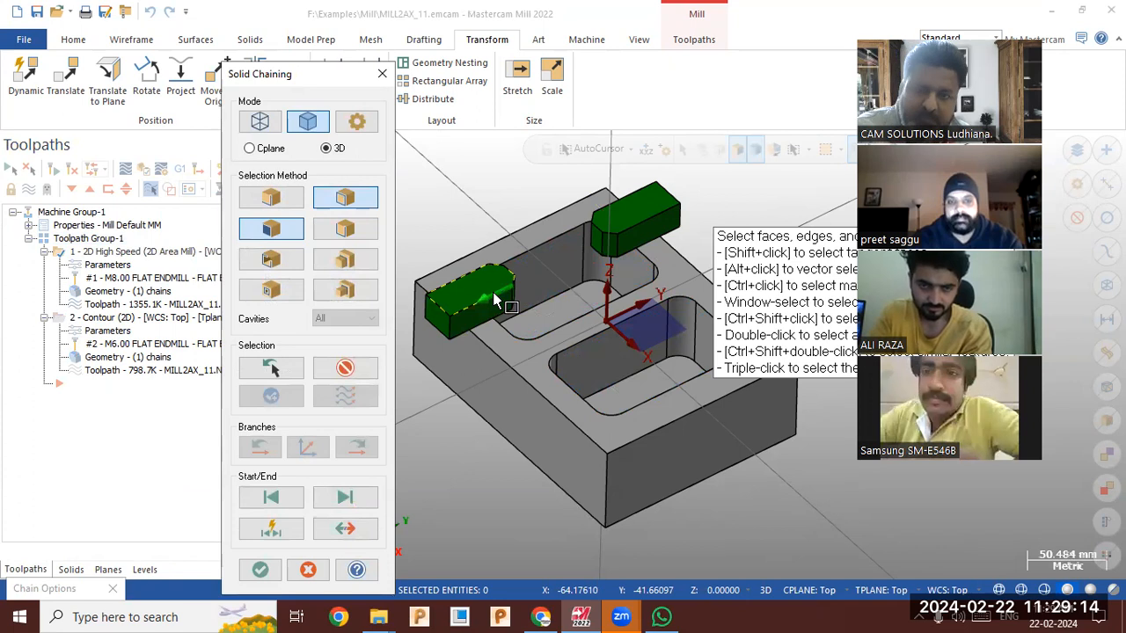
left_click(642, 221)
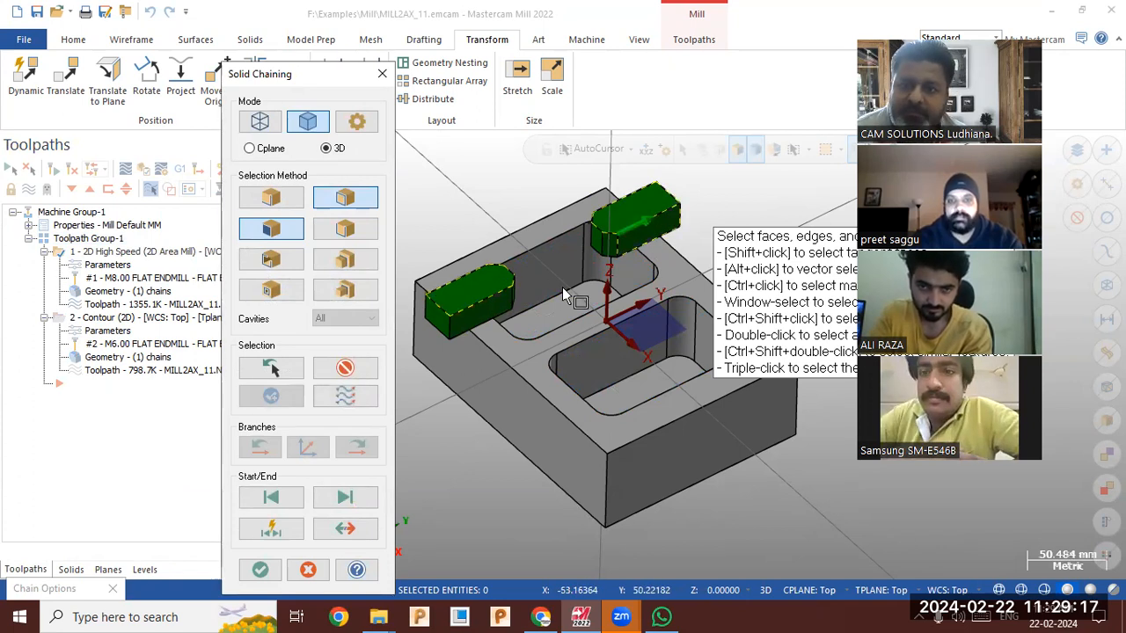
left_click(260, 572)
left_click(180, 491)
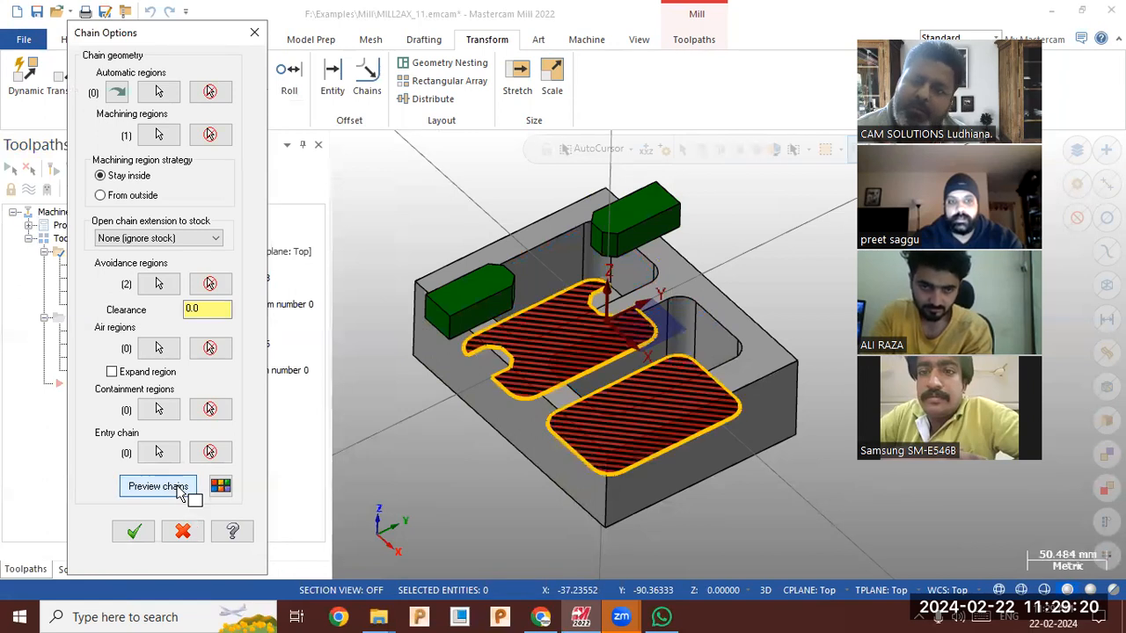
left_click(134, 531)
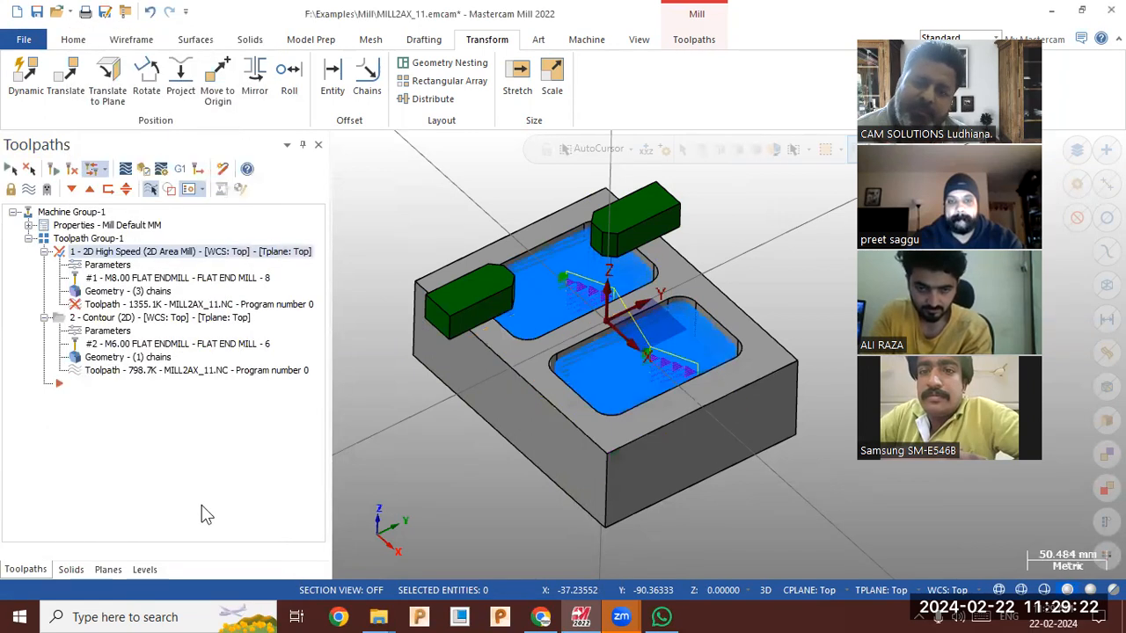
- Regenerate the 2D High Speed Area Mill toolpath and inspect how it runs around the two blocks
left_click(73, 170)
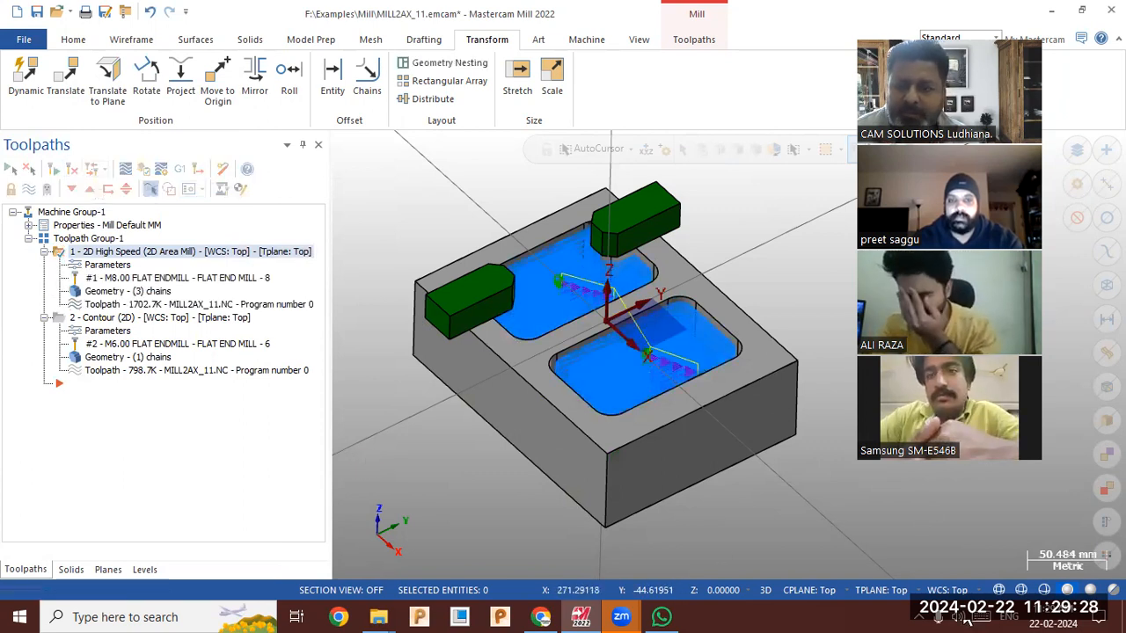
left_click(999, 589)
mouse_move(700, 301)
middle_mouse_down()
mouse_move(699, 373)
mouse_move(692, 363)
mouse_move(726, 302)
mouse_move(754, 299)
mouse_move(708, 318)
mouse_move(702, 374)
middle_mouse_up()
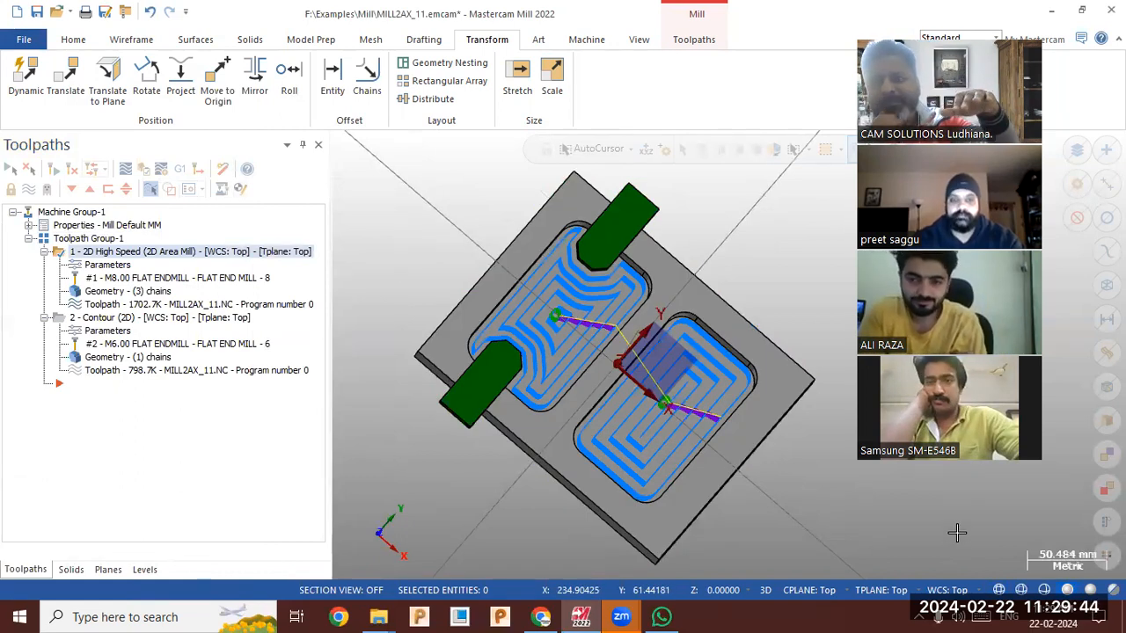
middle_click_drag(605, 456, 581, 387)
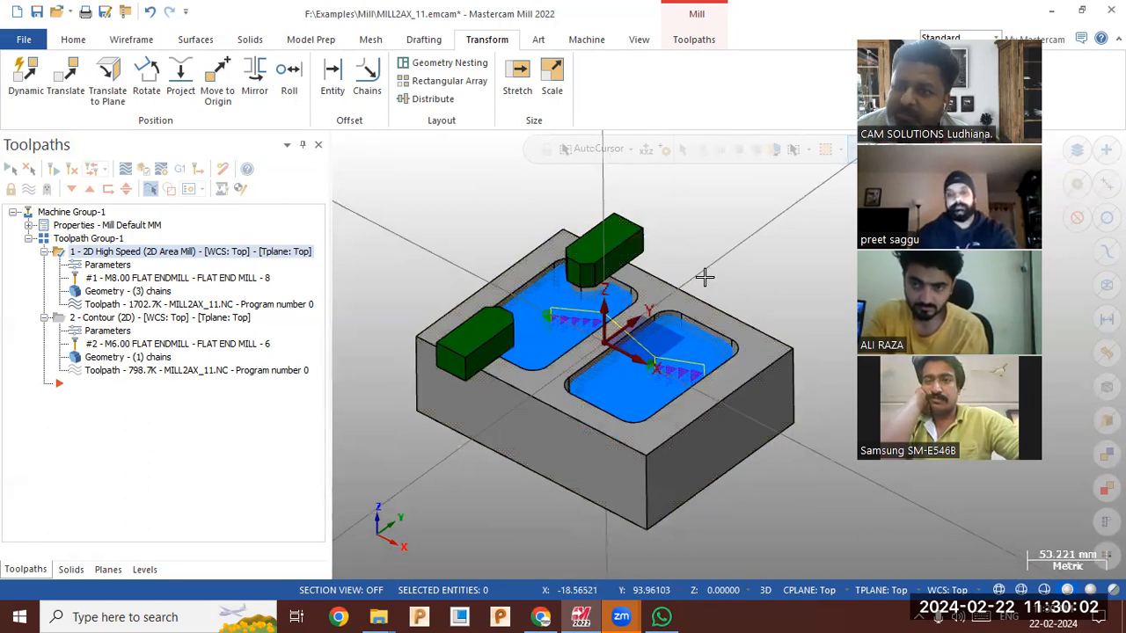
middle_click_drag(704, 278, 682, 288)
scroll(587, 306, "up", 3)
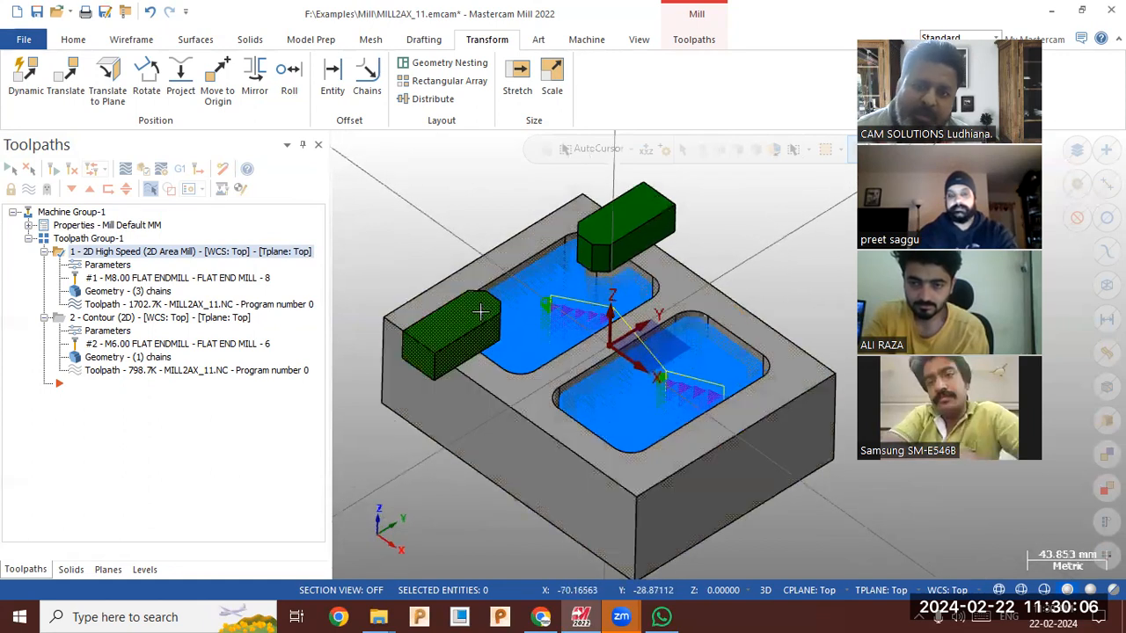
left_click(476, 317)
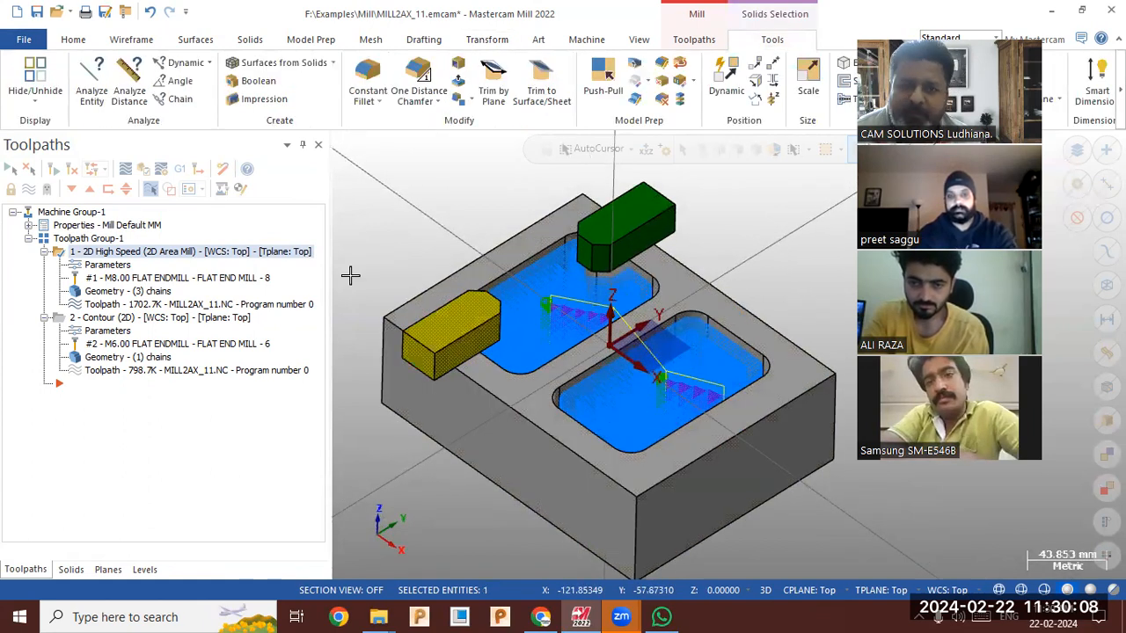
left_click(24, 39)
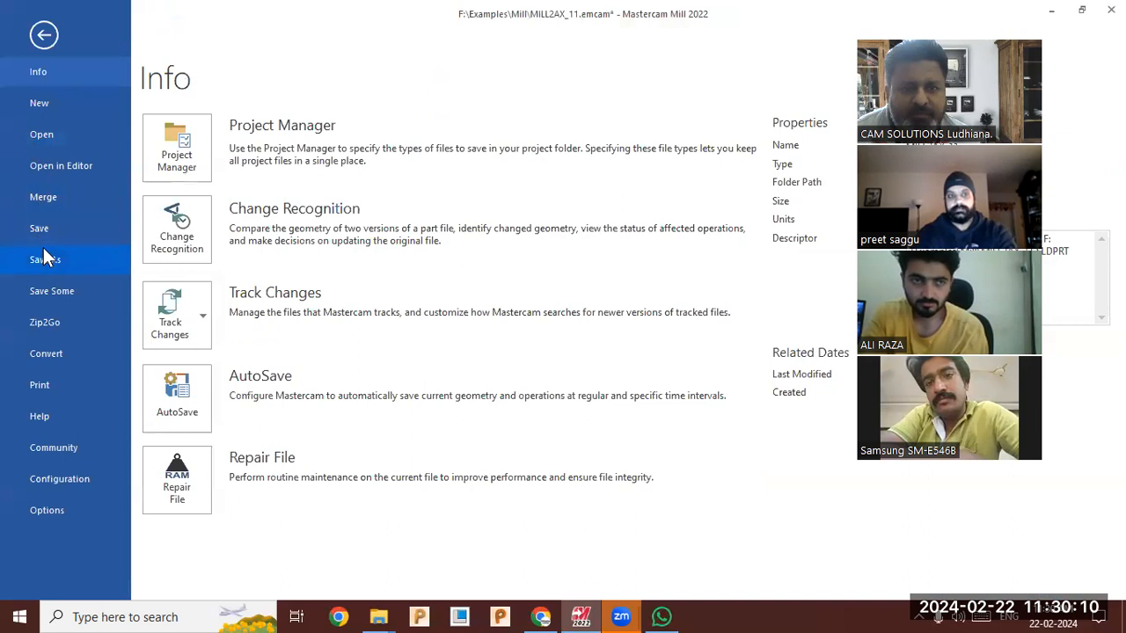
left_click(58, 291)
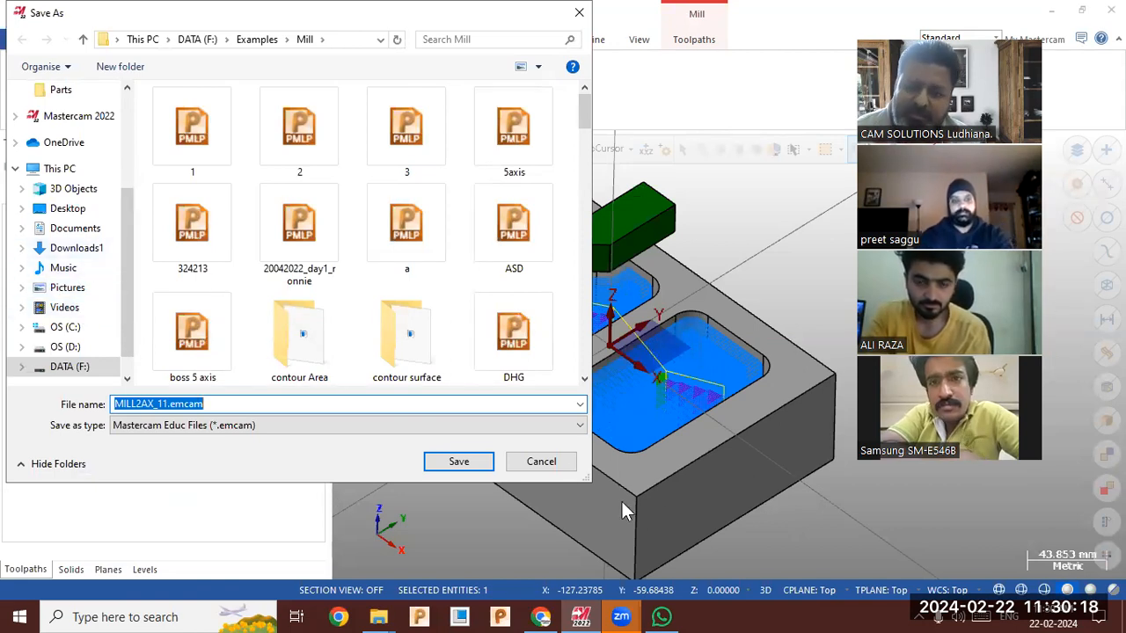
left_click(541, 463)
left_click(71, 570)
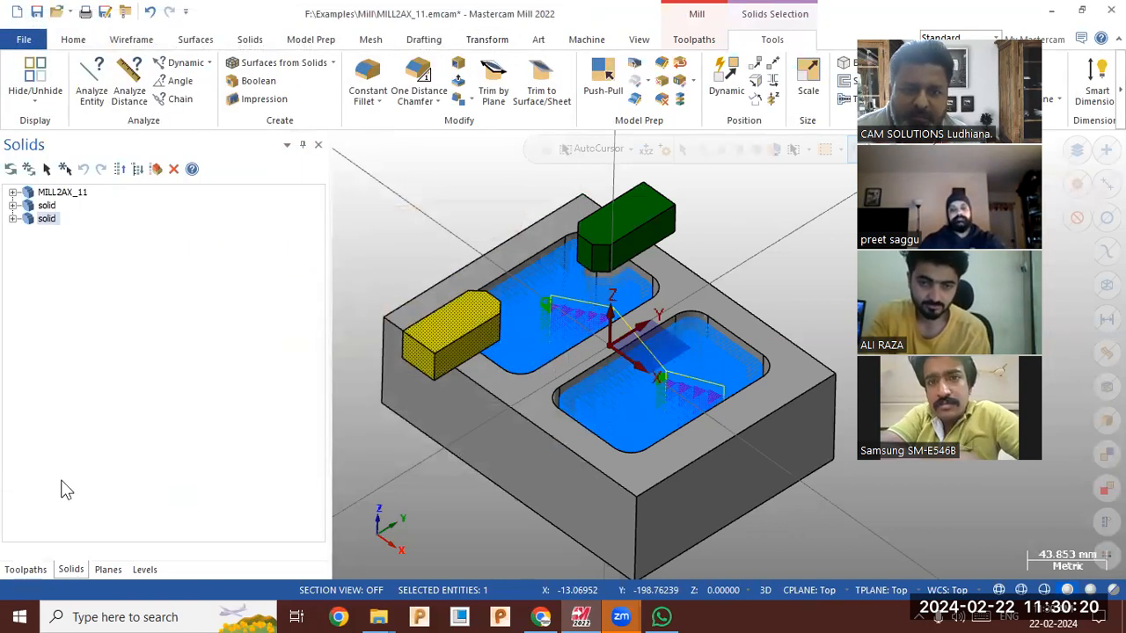
left_click(46, 218)
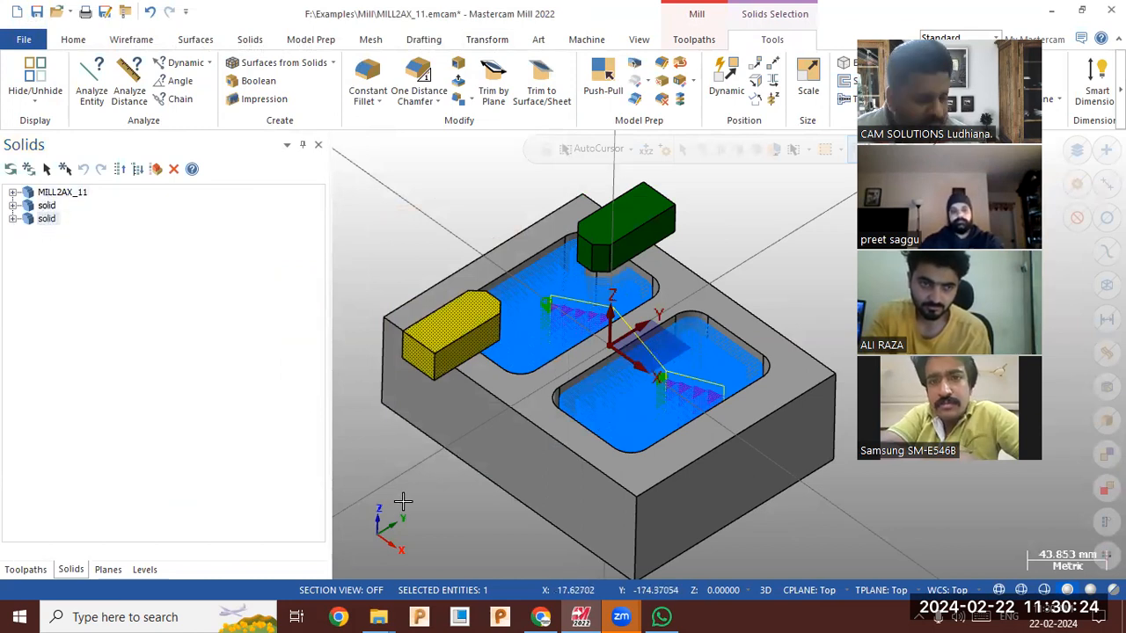
key("Escape")
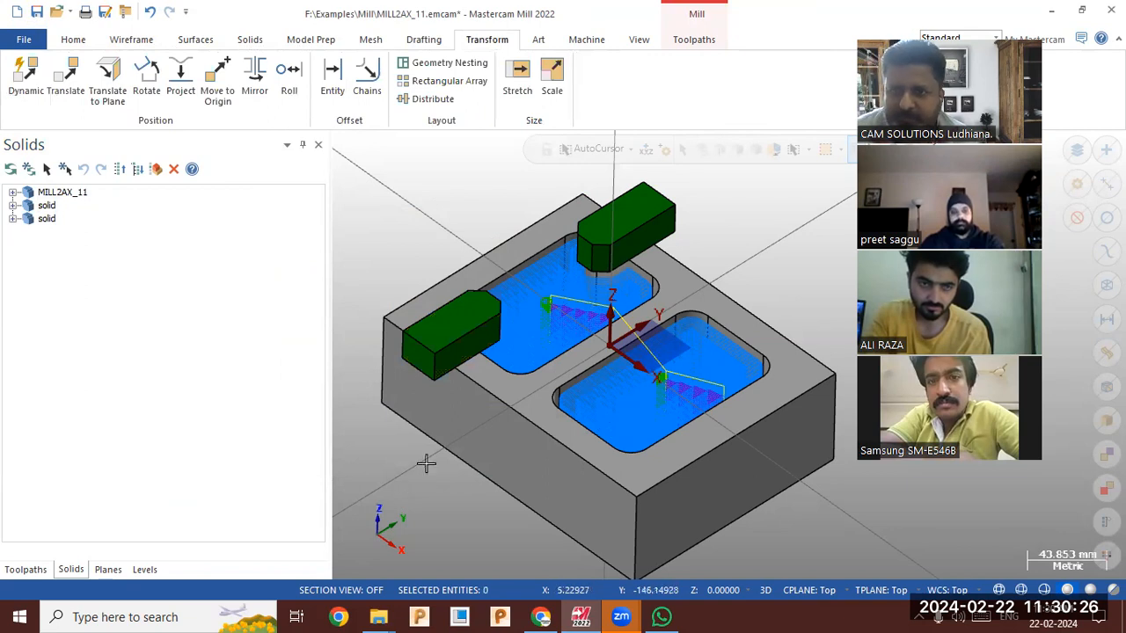
- Save only the original block's geometry with Save Some as m13clamp in the Documents folder, accepting that toolpaths are excluded
left_click(464, 325)
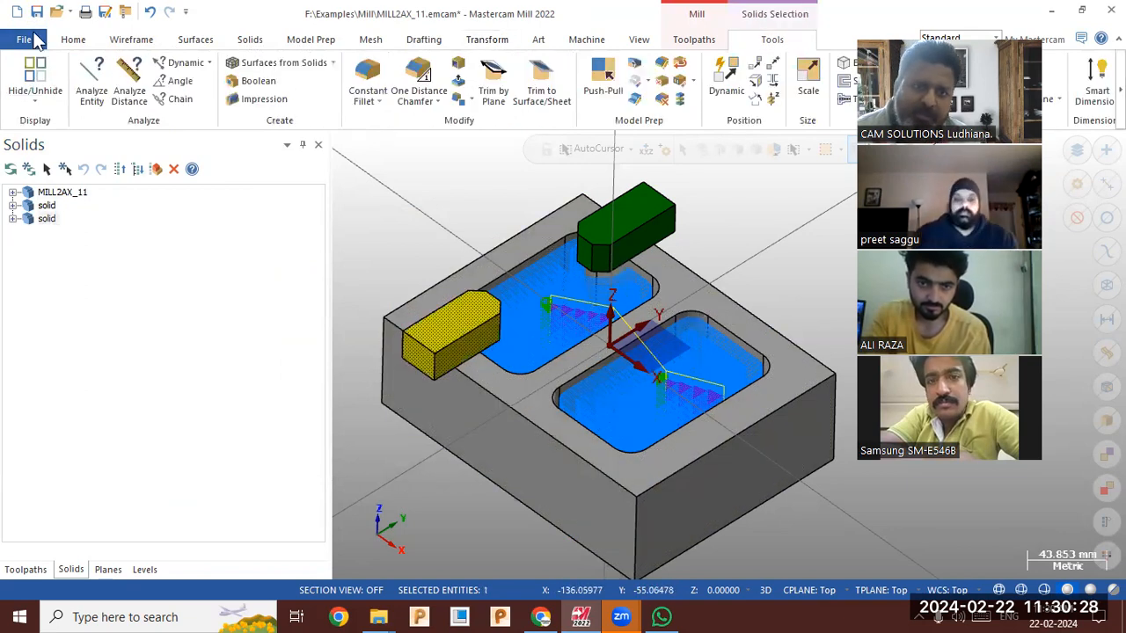
left_click(25, 39)
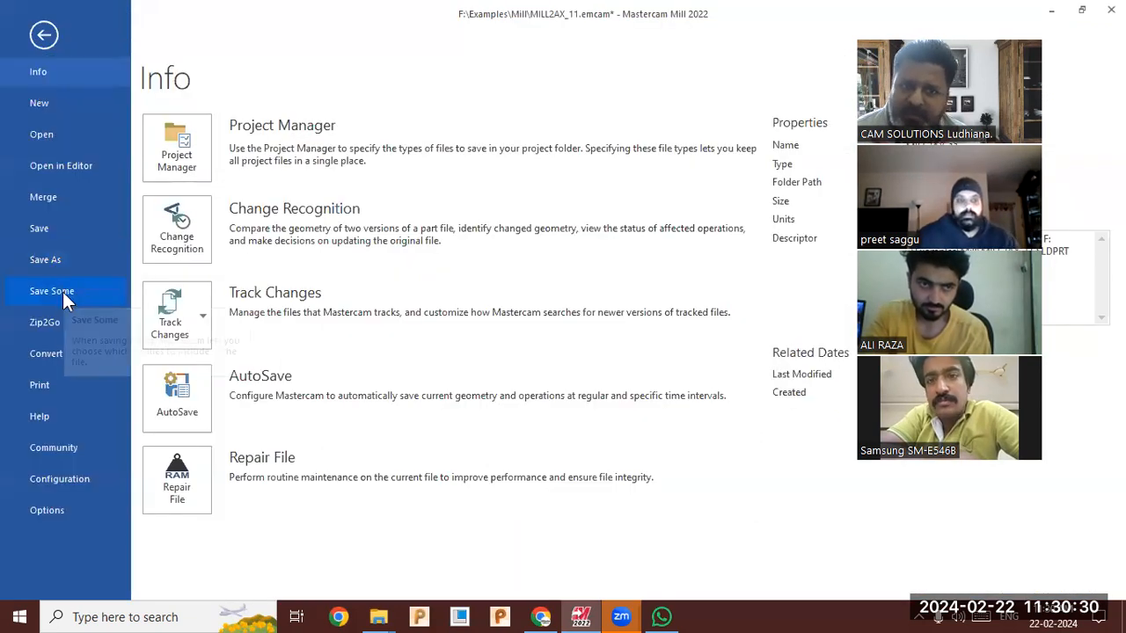
left_click(62, 293)
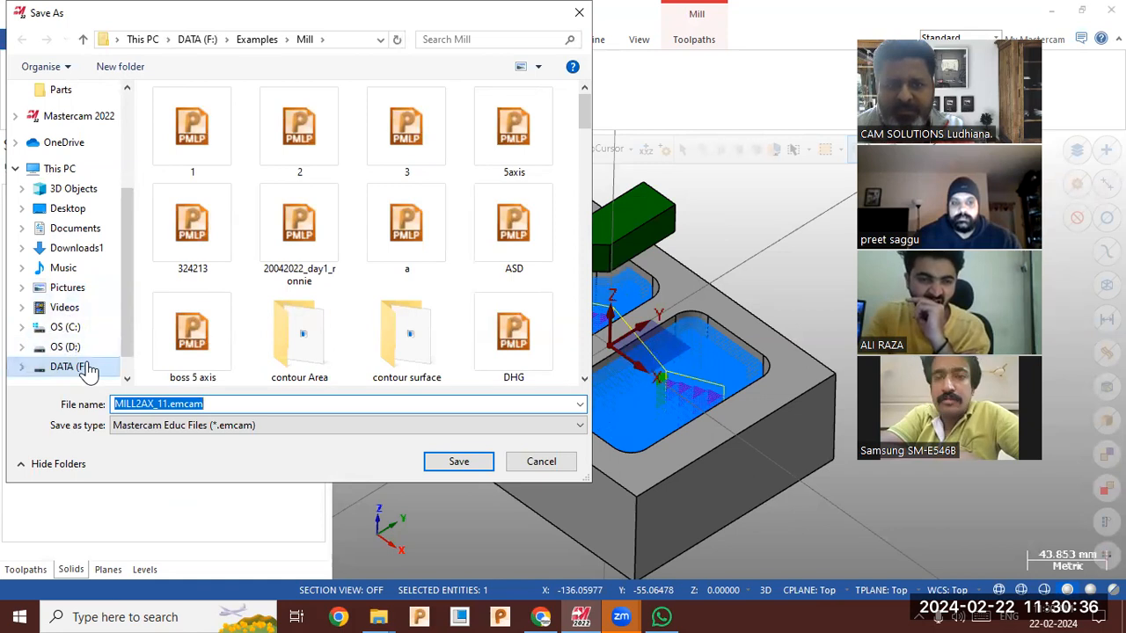
left_click(83, 367)
left_click(75, 229)
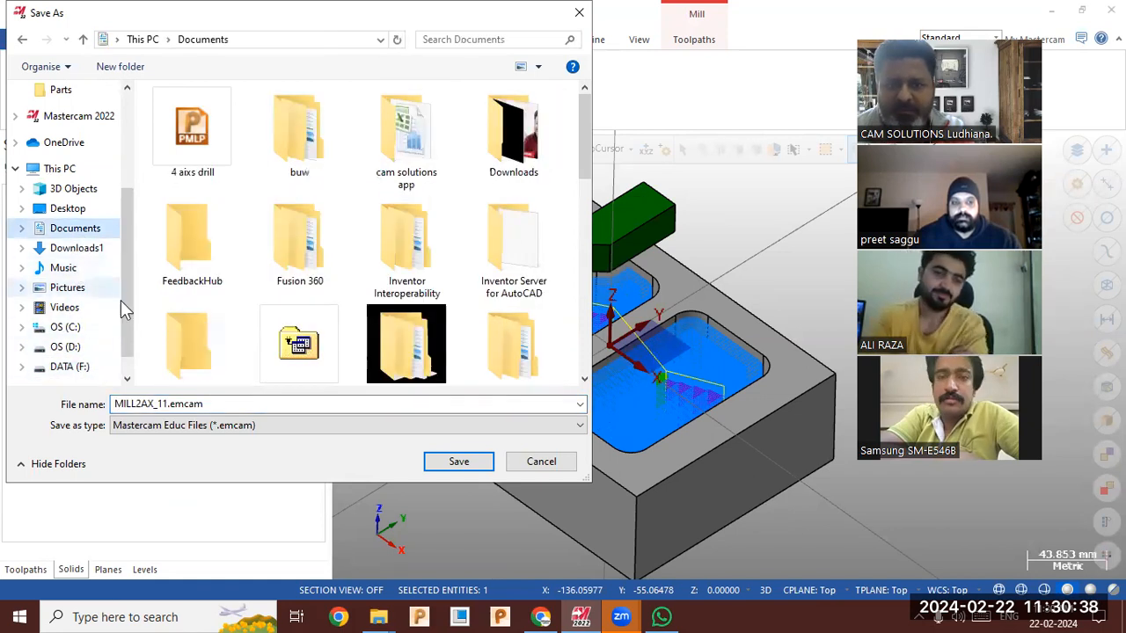
double_click(264, 405)
type("m13clamp")
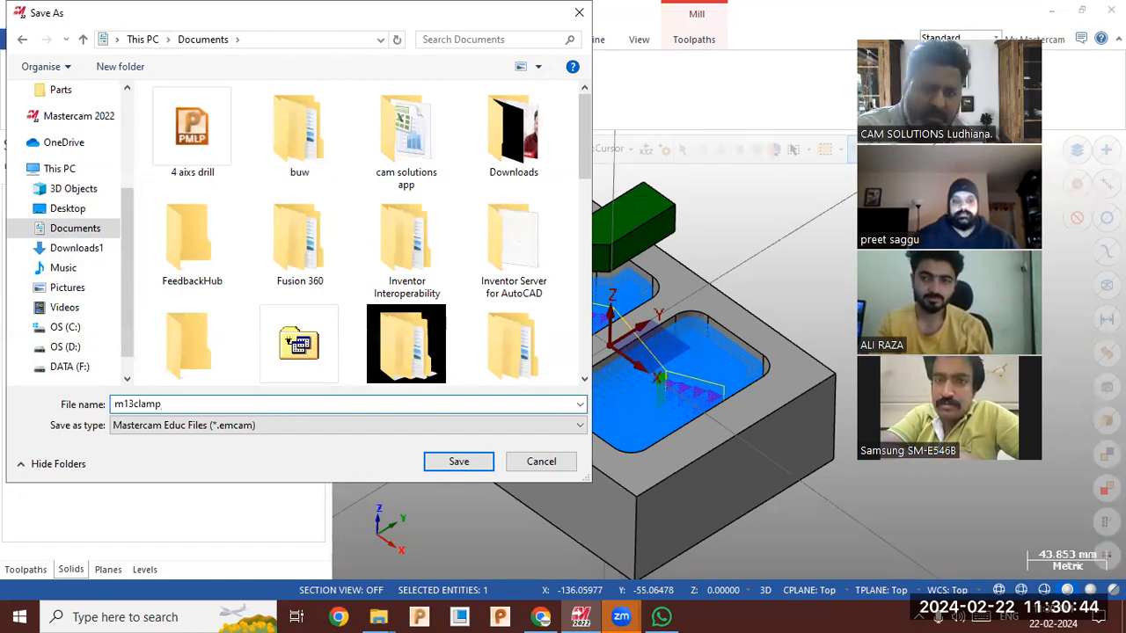
left_click(450, 462)
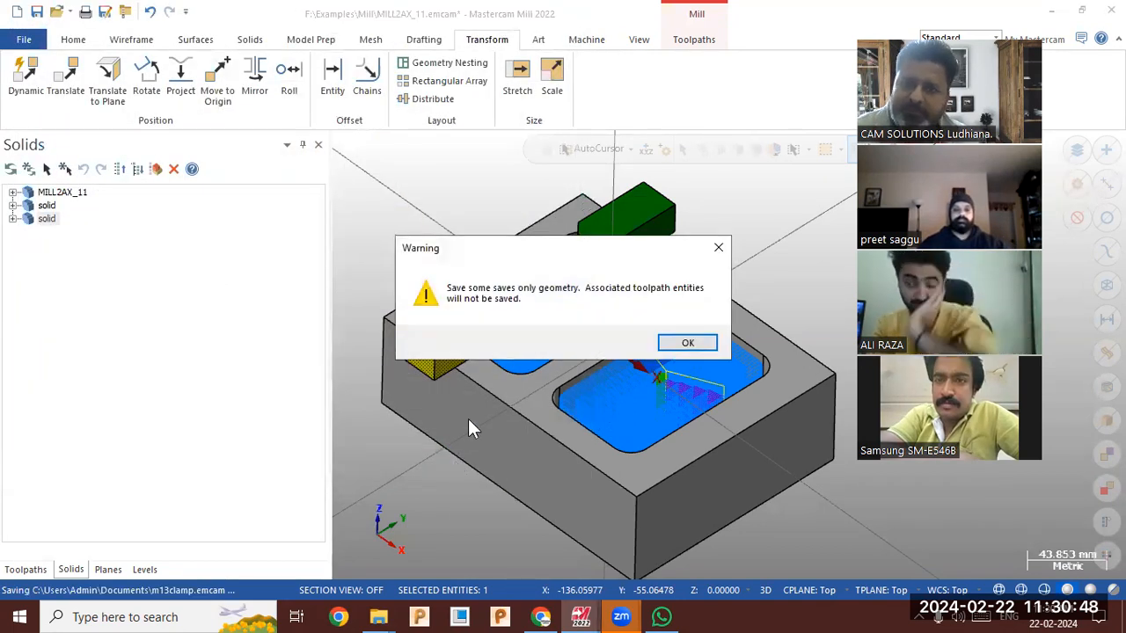
left_click(688, 343)
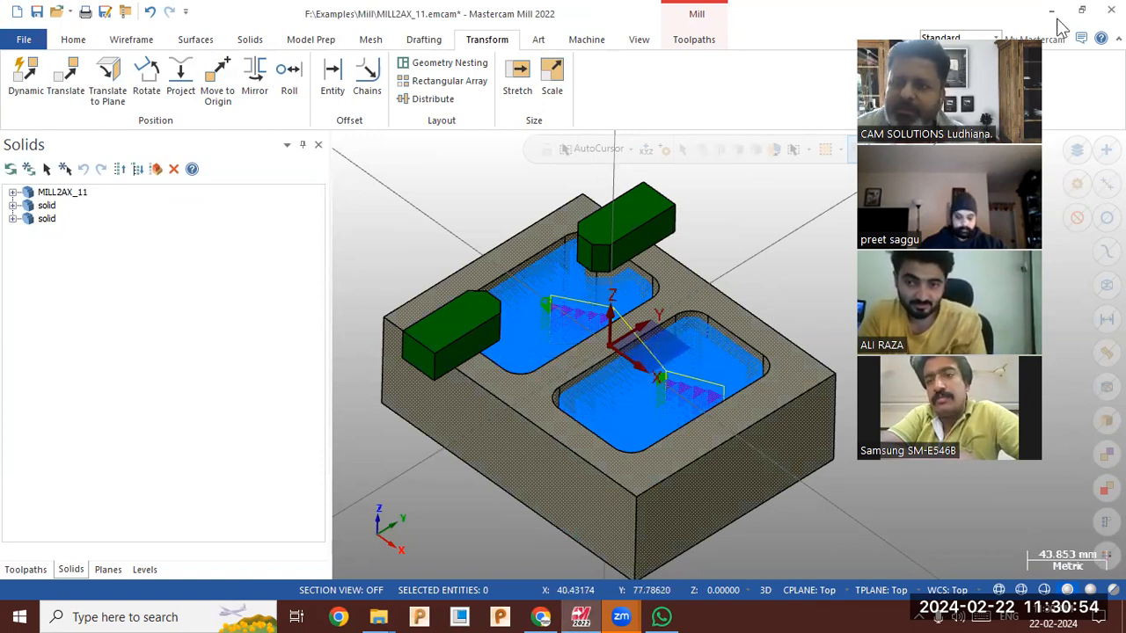
- Start a second Mastercam 2022 session from the desktop and bring its empty window to the front
key("super+d")
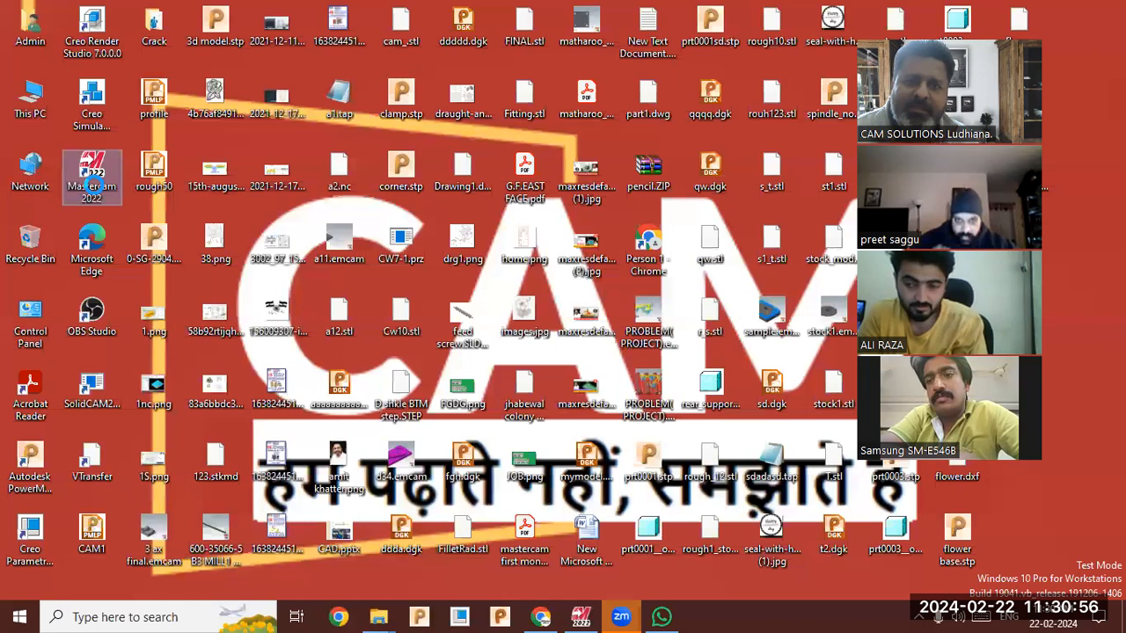
right_click(92, 183)
left_click(135, 199)
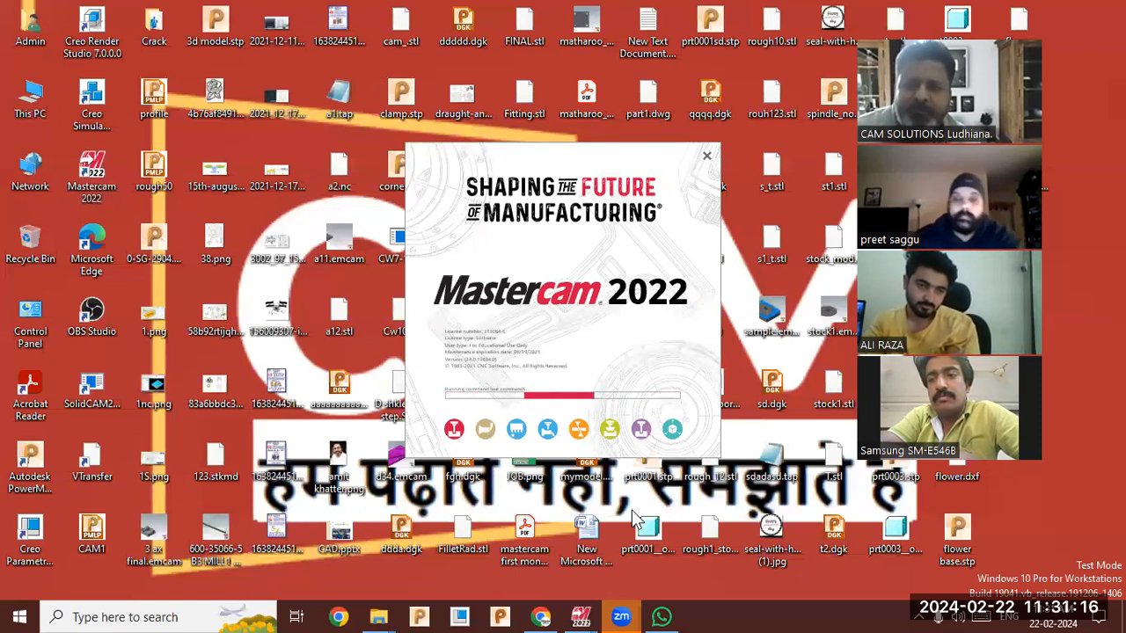
right_click(257, 135)
mouse_move(291, 152)
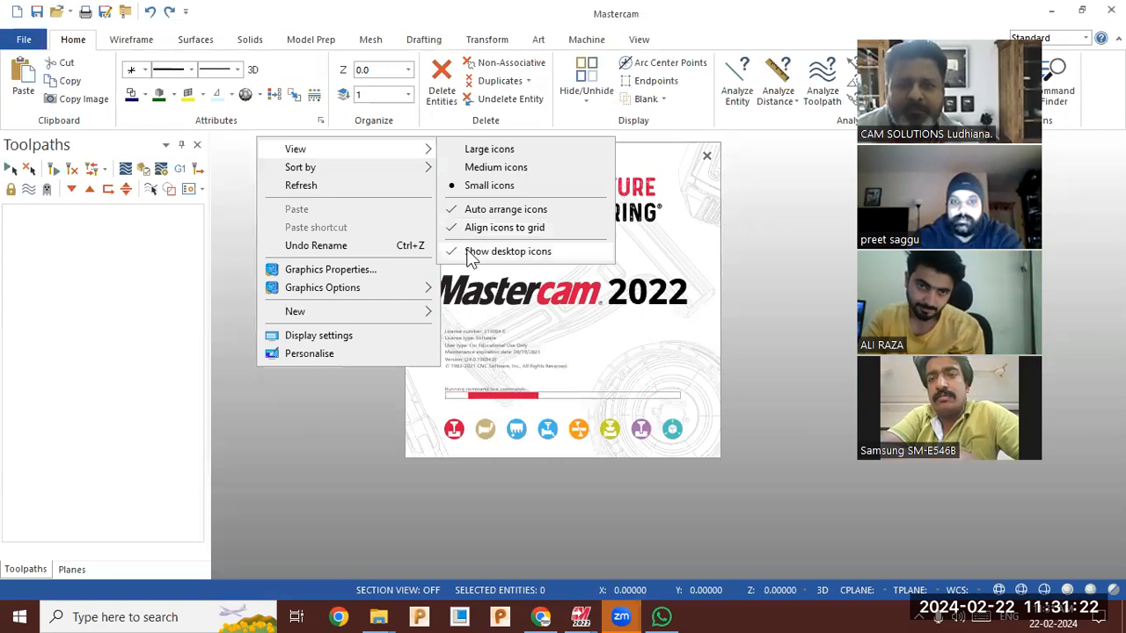
left_click(469, 251)
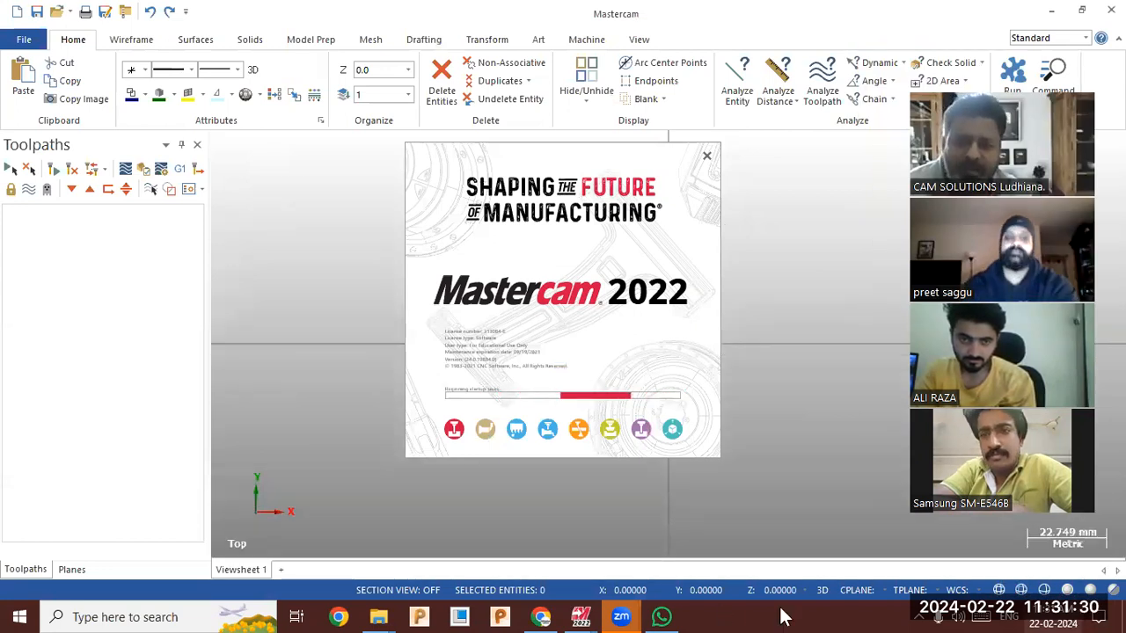
left_click(588, 616)
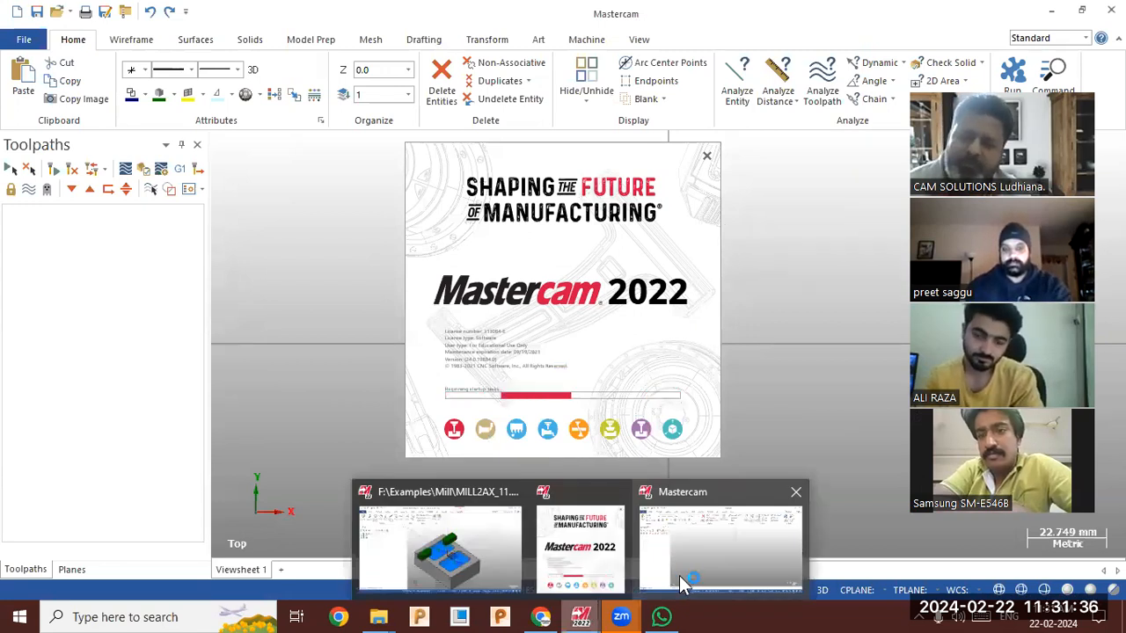
left_click(680, 576)
left_click_drag(1024, 85, 1038, 35)
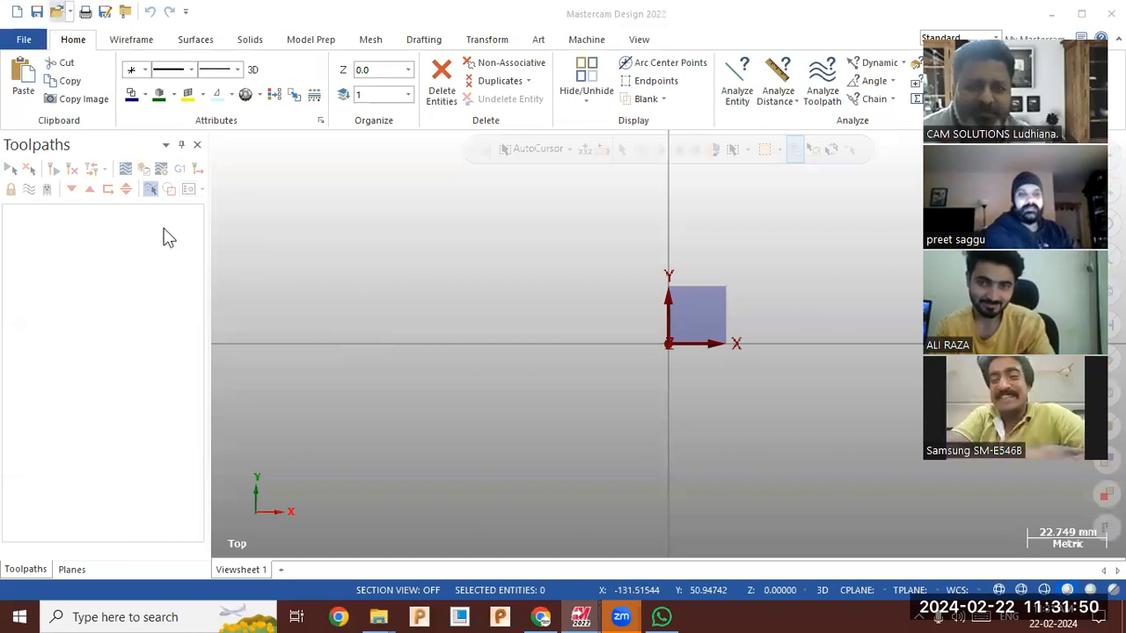
- Open m13clamp.emcam from the Documents folder, with the file filter set to All Files
key("ctrl+o")
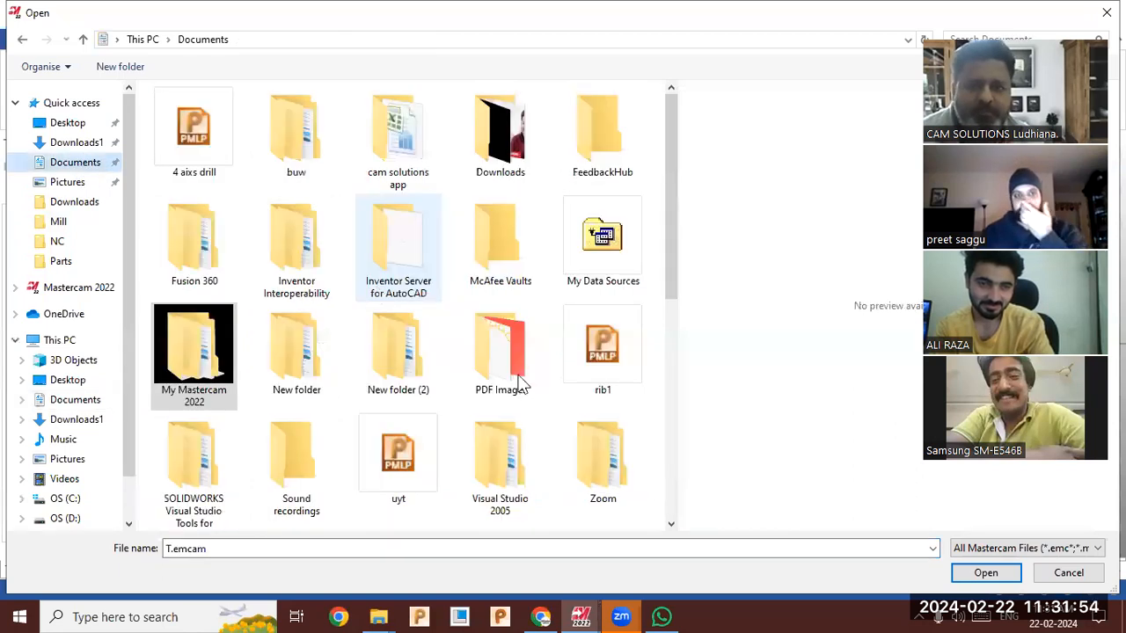
scroll(519, 384, "down", 5)
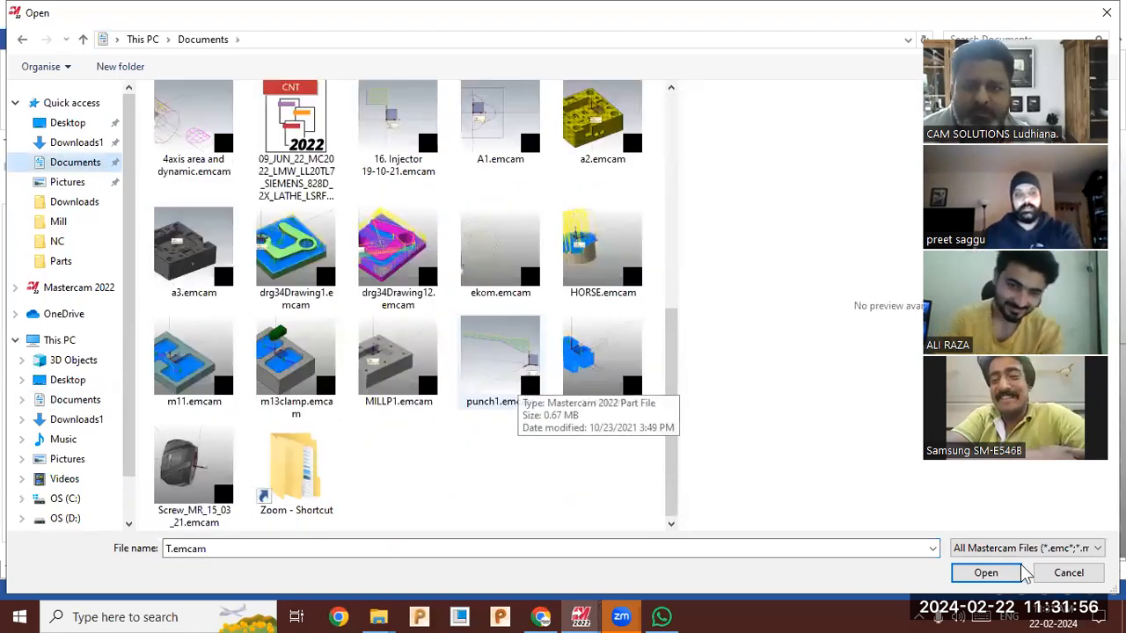
left_click(999, 548)
left_click(967, 534)
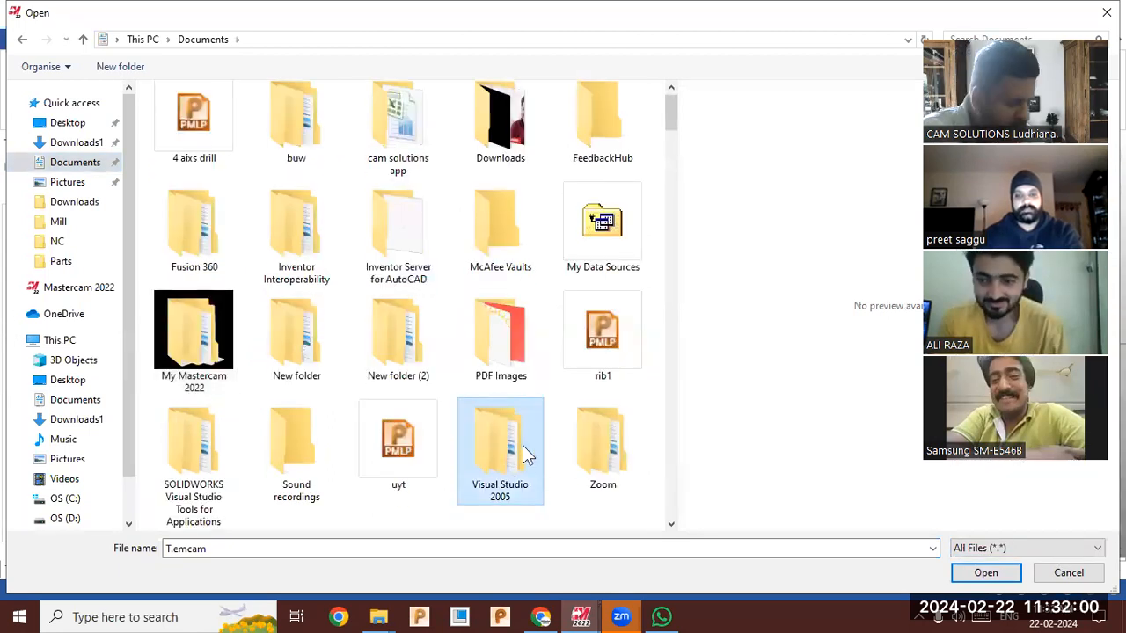
key("m")
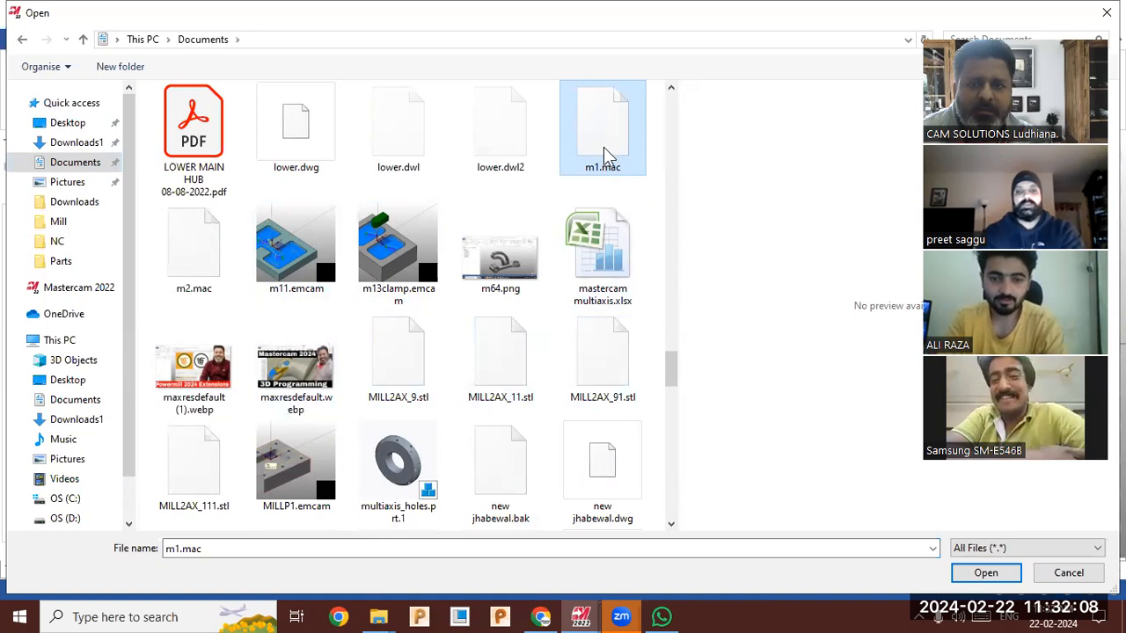
left_click(407, 264)
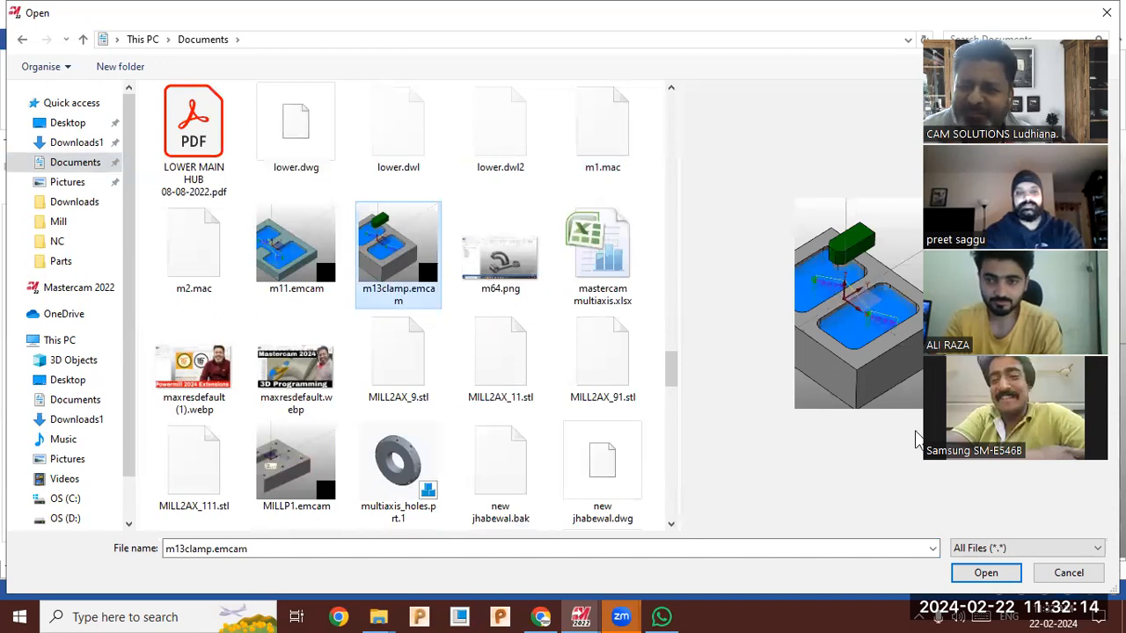
left_click(986, 573)
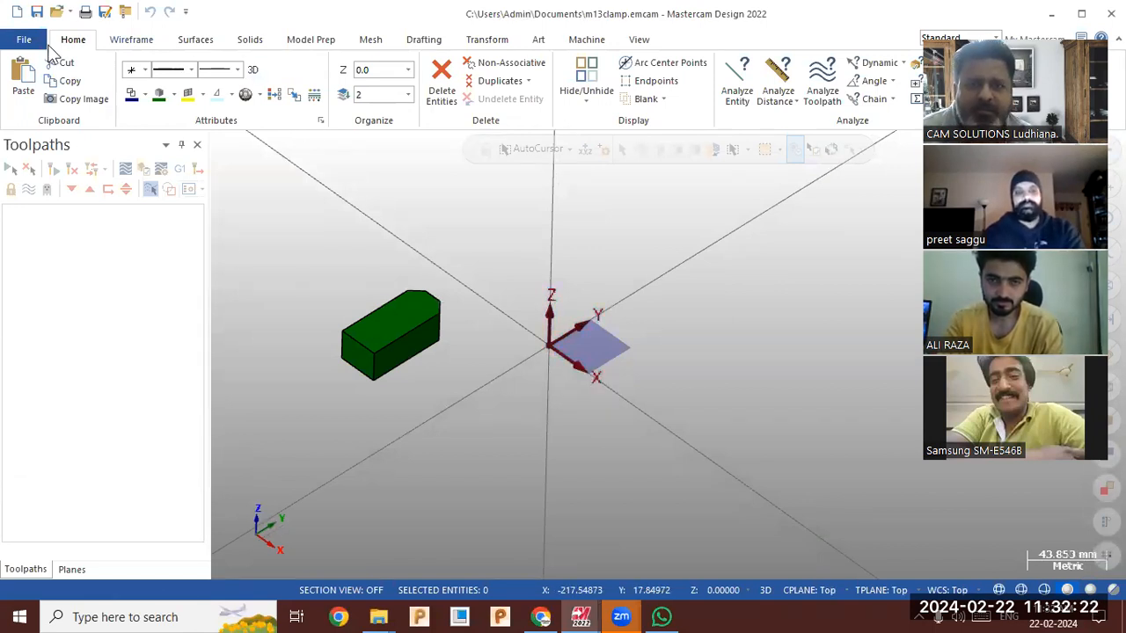
- Return to the MILL2AX_11 session and merge m13clamp.emcam from the Documents folder into the part
mouse_move(582, 616)
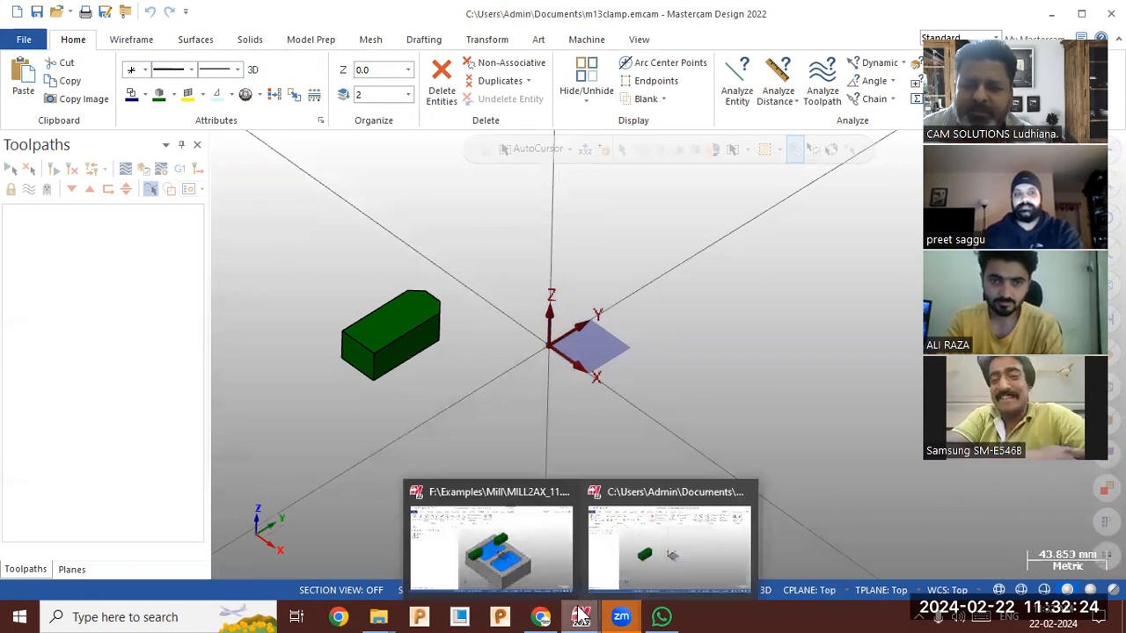
left_click(534, 577)
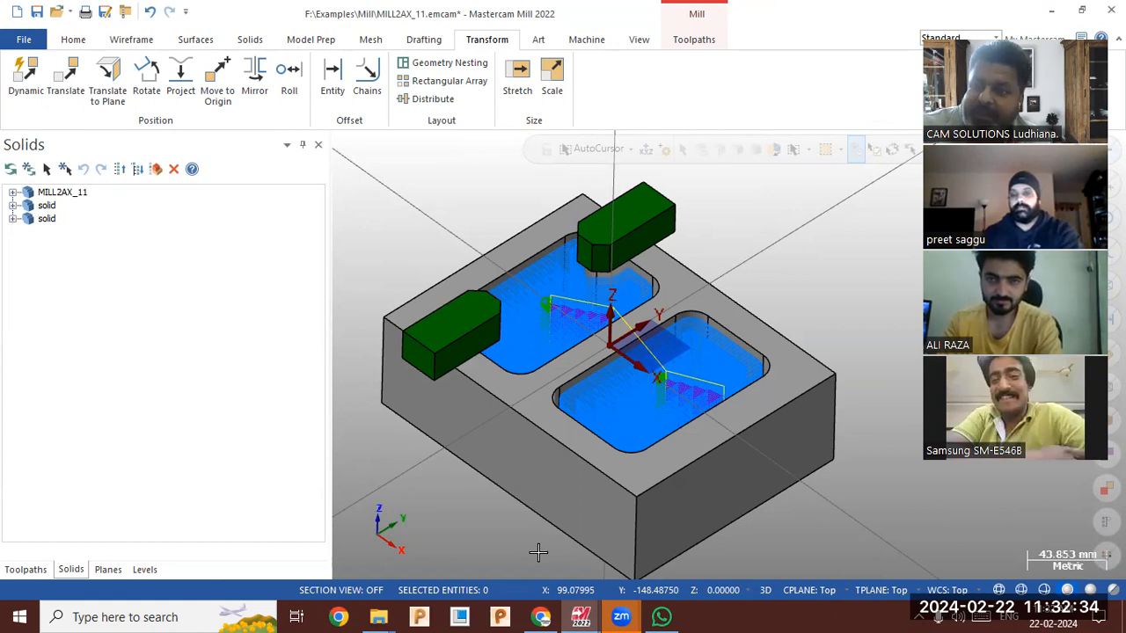
scroll(448, 493, "down", 2)
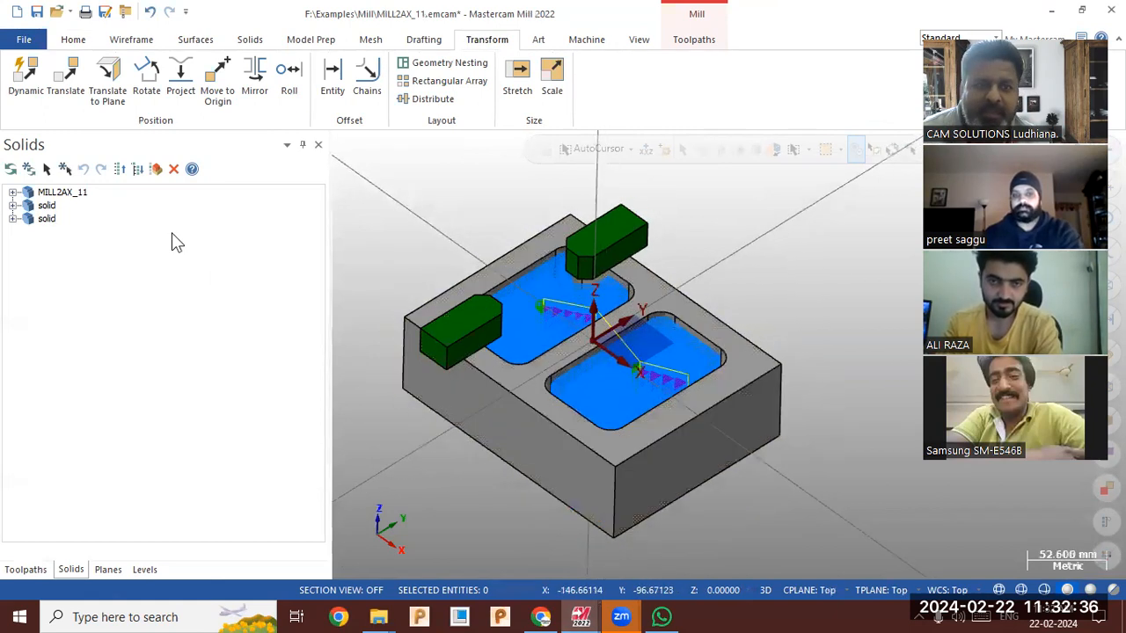
left_click(29, 49)
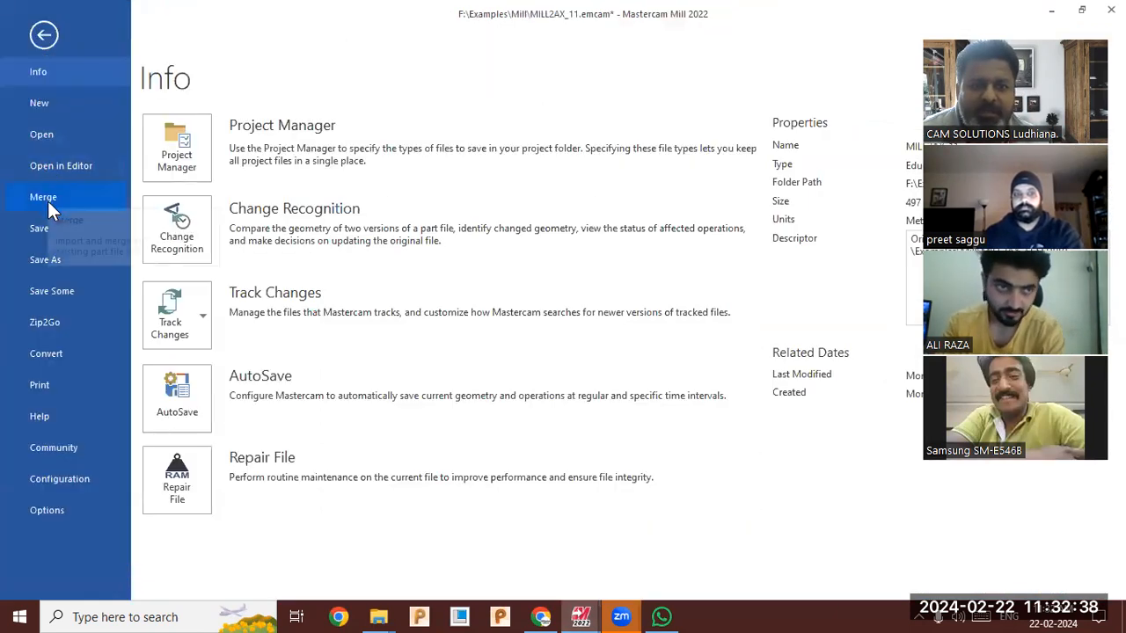
left_click(48, 204)
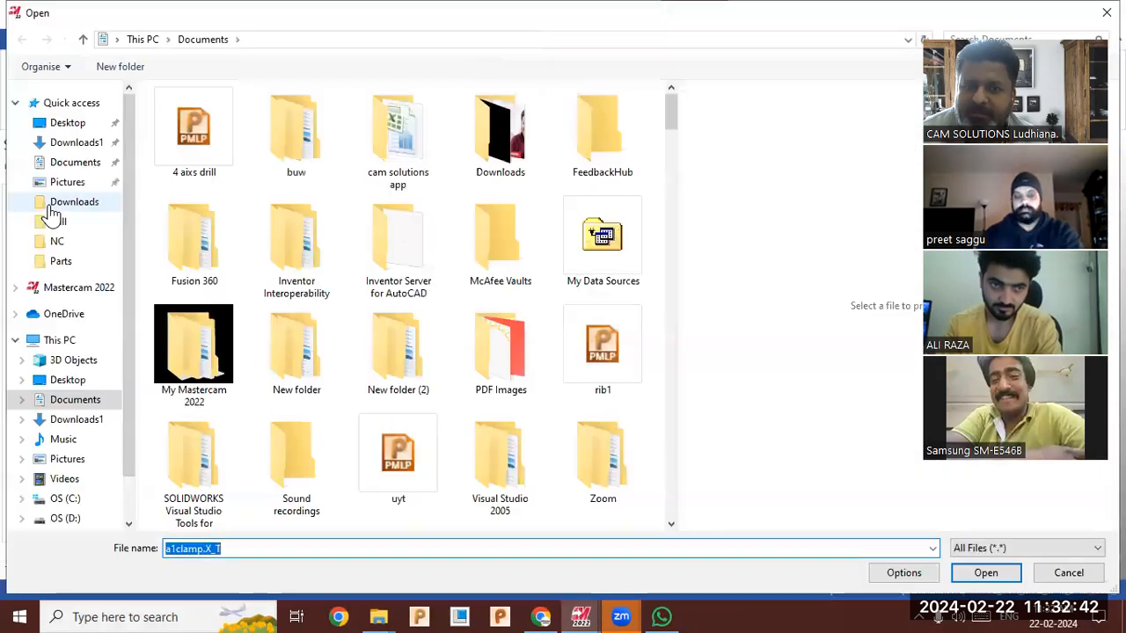
scroll(358, 383, "down", 5)
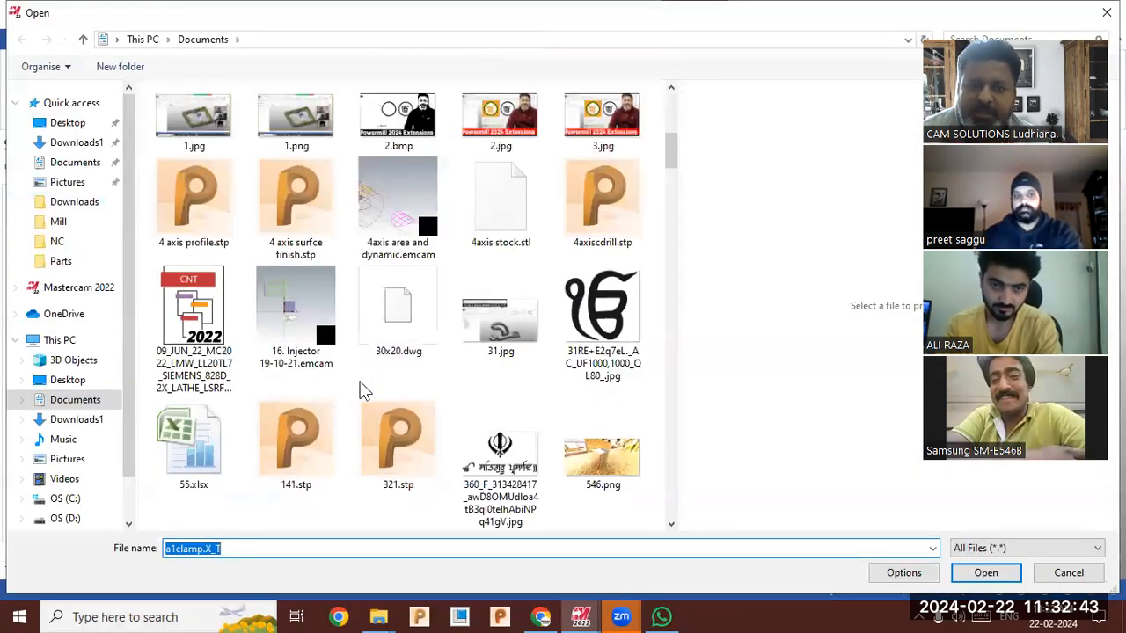
left_click(364, 337)
type("m13")
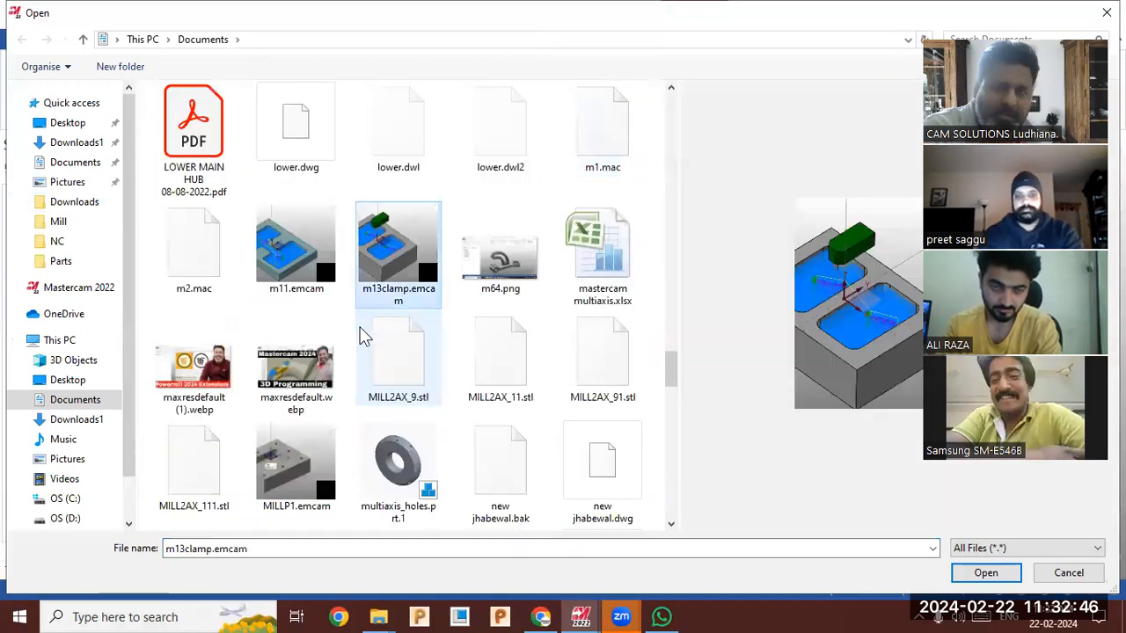
left_click(985, 573)
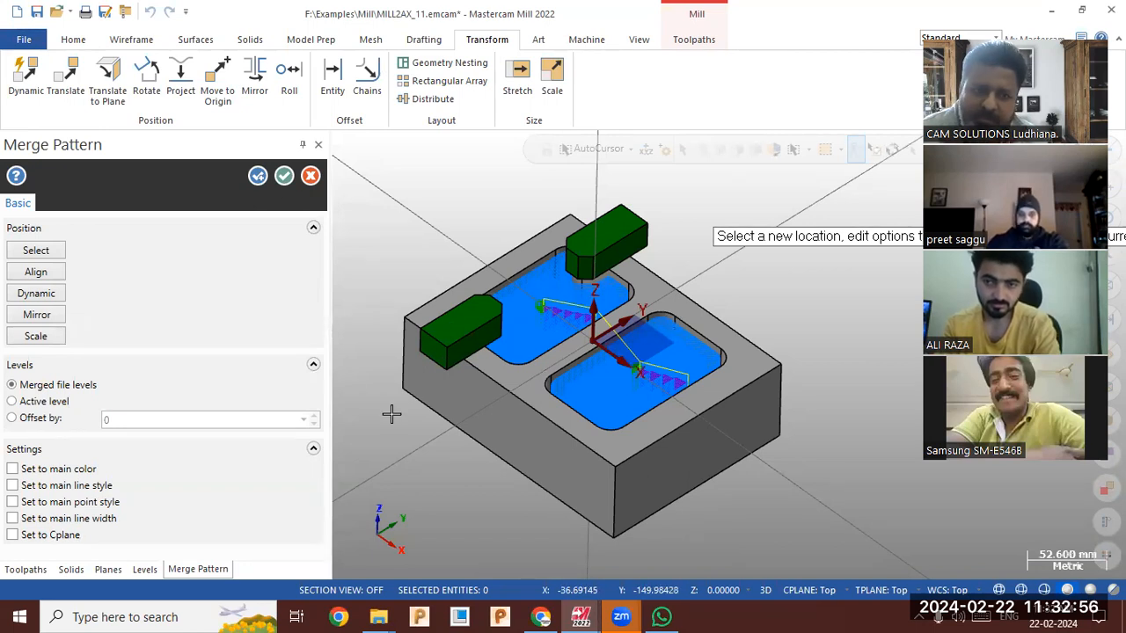
- Dynamically move the merged clamp from its lower corner about 106 mm along the block's front edge, beside the second pocket
left_click(45, 293)
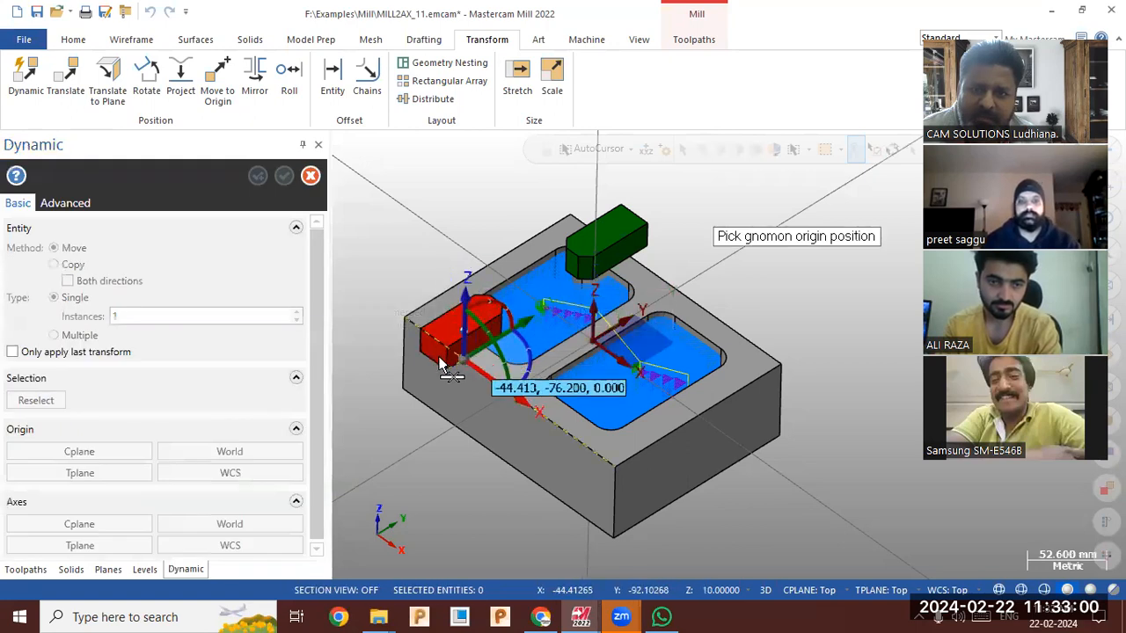
left_click(425, 335)
left_click(471, 373)
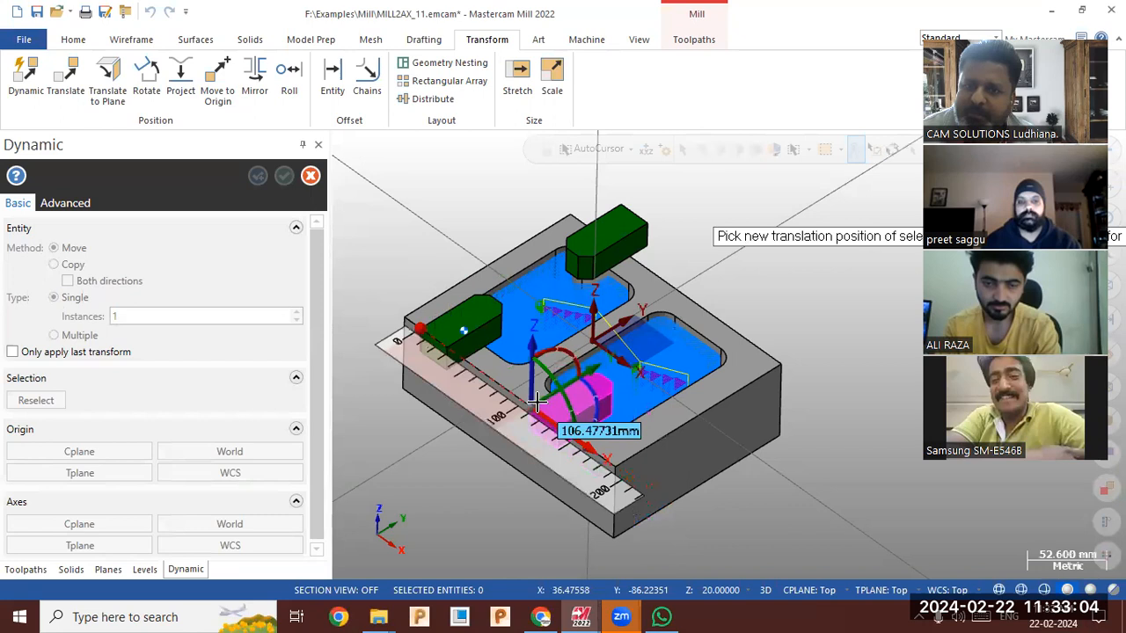
left_click(589, 415)
left_click(591, 406)
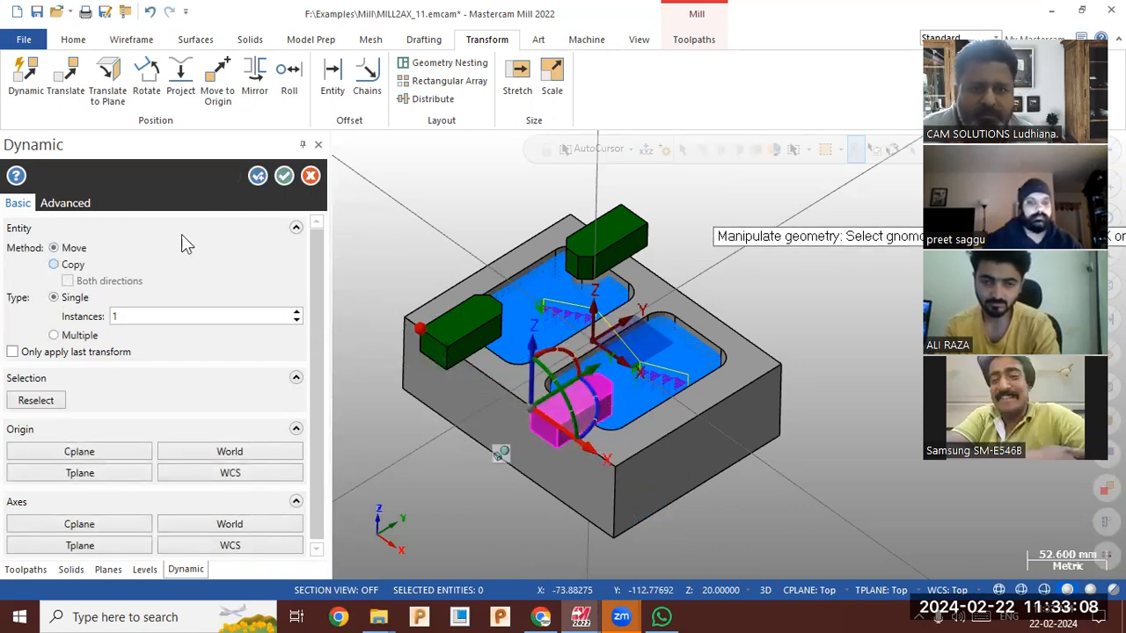
left_click(283, 178)
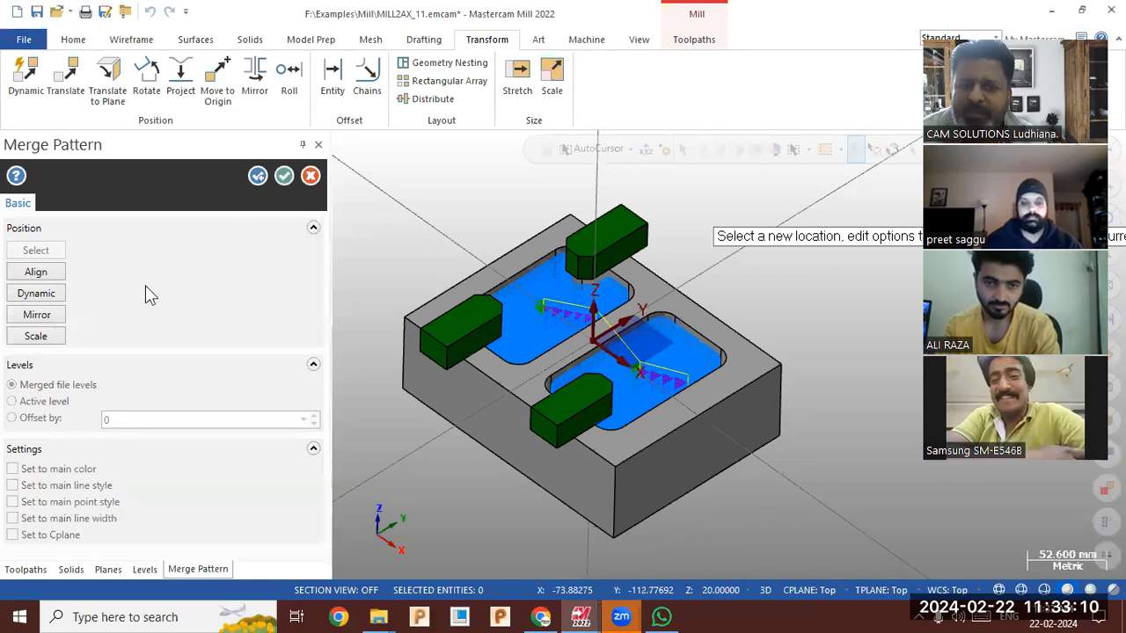
- Mirror the merged clamp as a copy about the X axis with a Y offset of 0.0
left_click(50, 318)
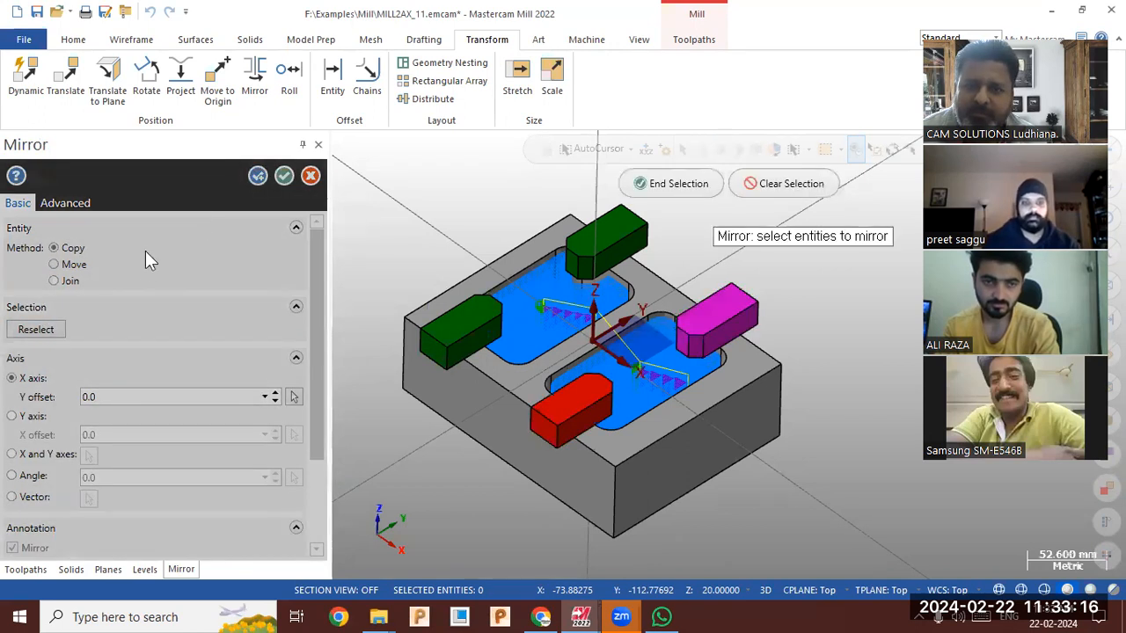
left_click(664, 183)
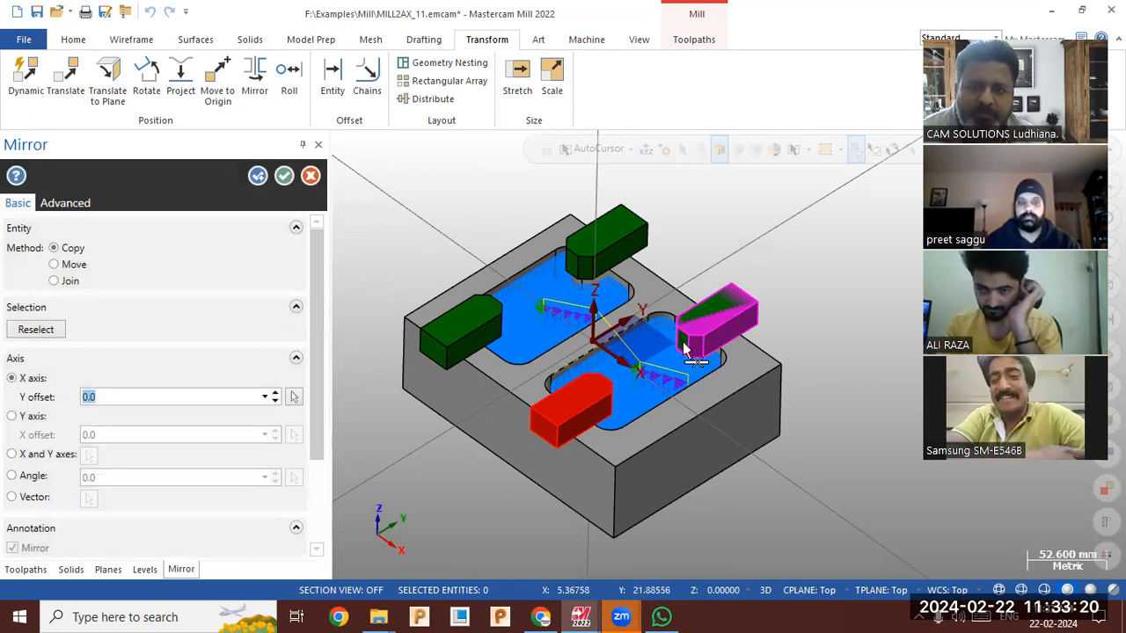
left_click(293, 175)
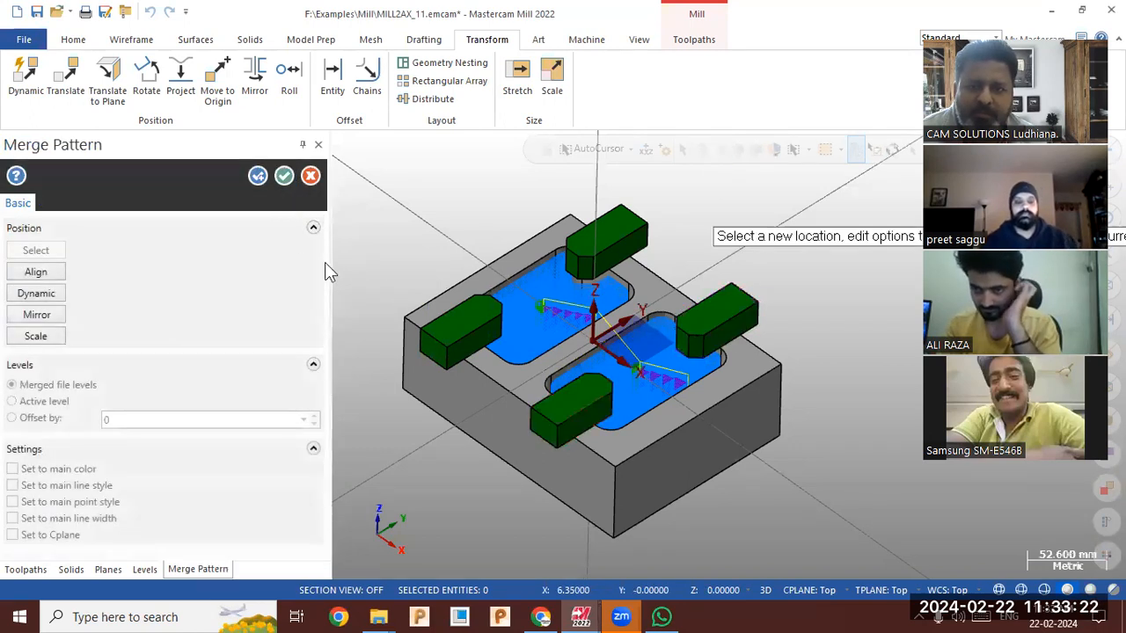
- Align the mirrored clamp's chamfered end coincident with the MILL2AX_11 block's end face in Align to Face and rotate it about a quarter turn
left_click(36, 271)
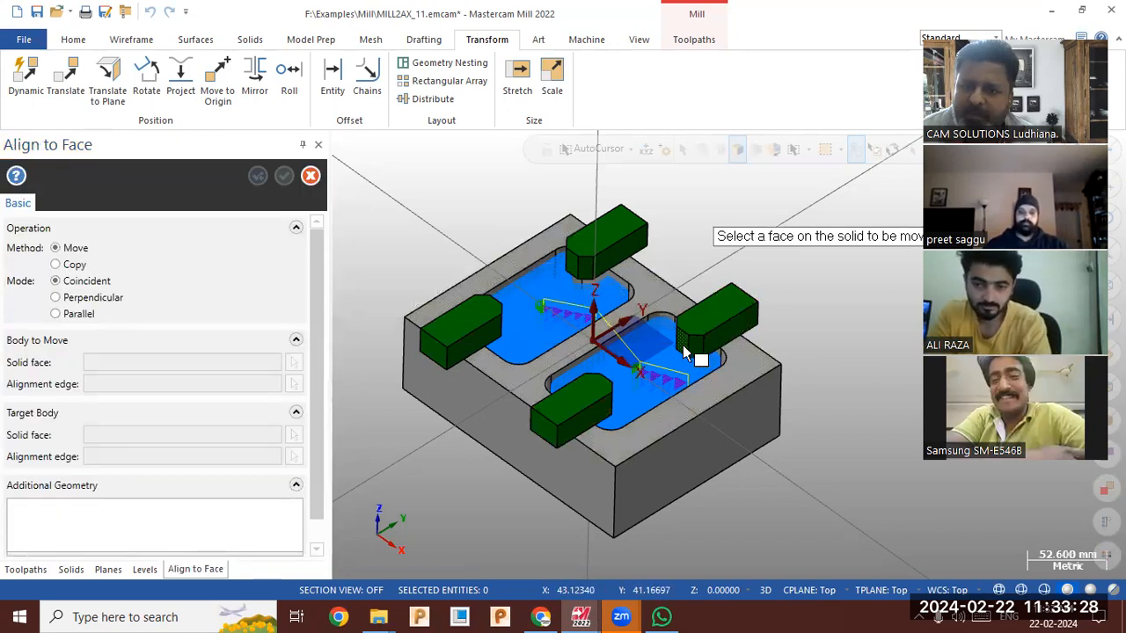
left_click(686, 352)
left_click(703, 457)
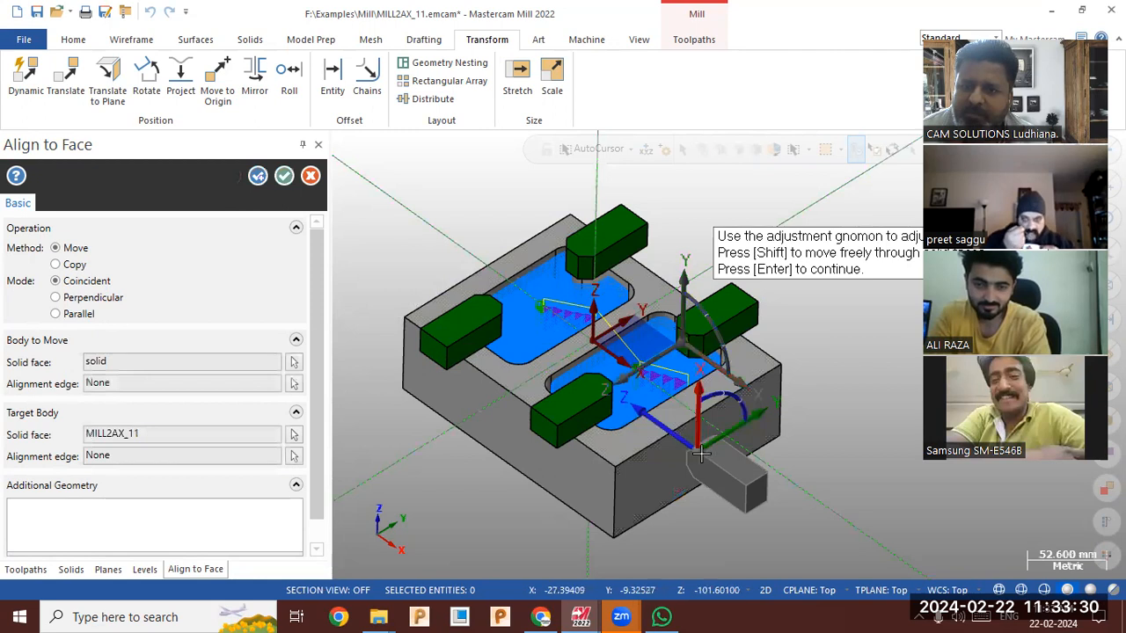
middle_click_drag(752, 481, 742, 437)
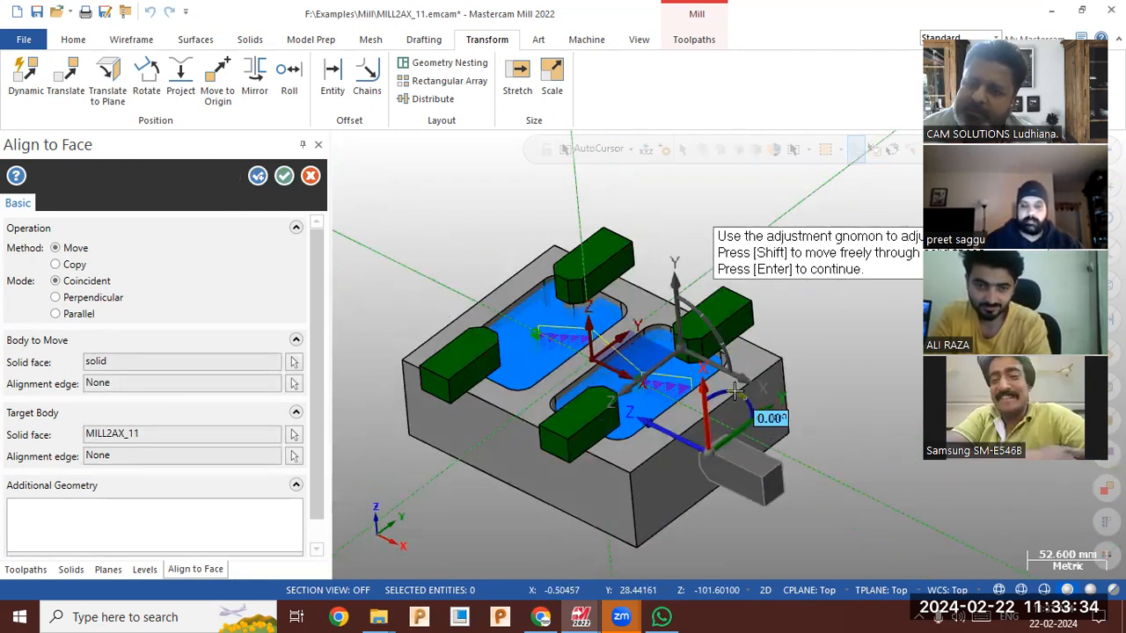
left_click_drag(732, 397, 803, 486)
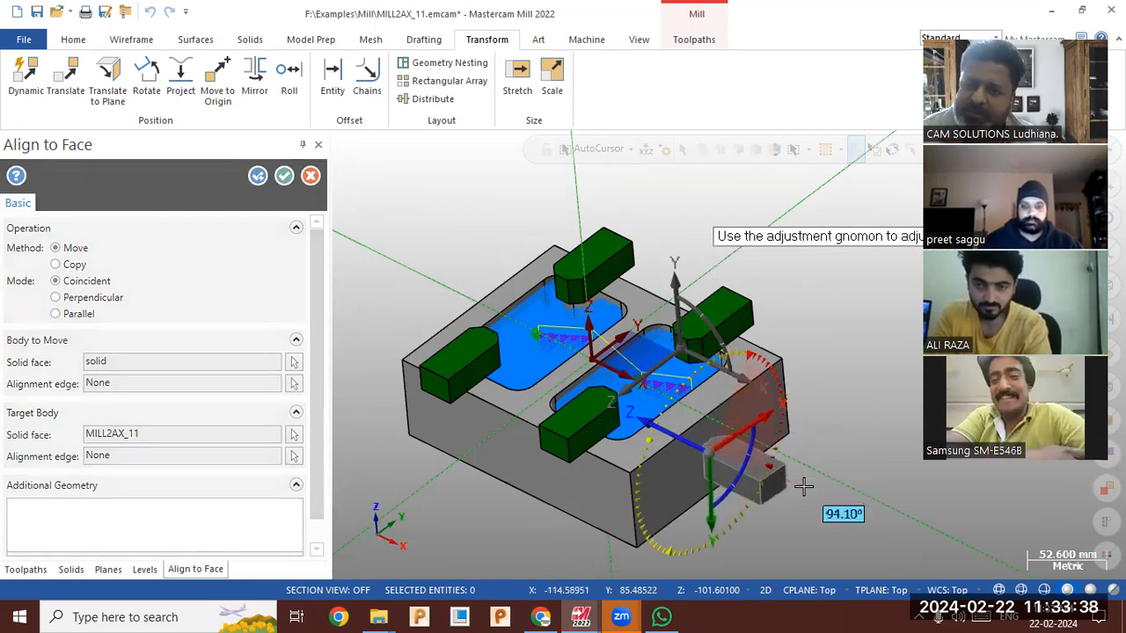
left_click(803, 486)
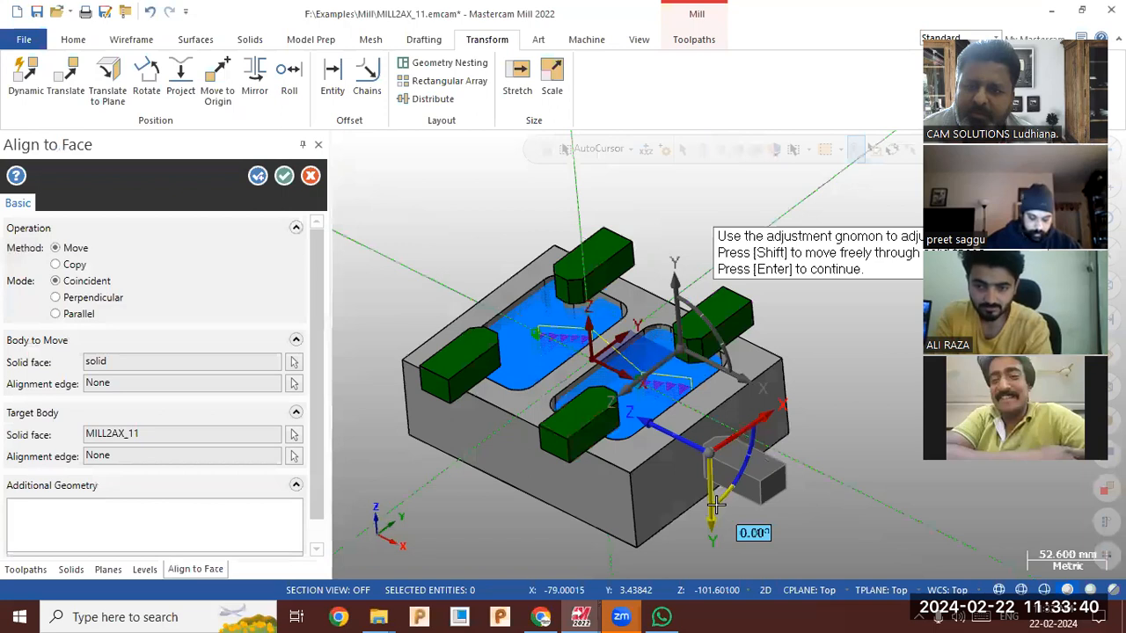
- Shift the aligned clamp up over the block's end edge beside the second pocket and accept both the alignment and the merge
left_click_drag(726, 508, 727, 398)
left_click_drag(662, 358, 676, 376)
left_click(283, 176)
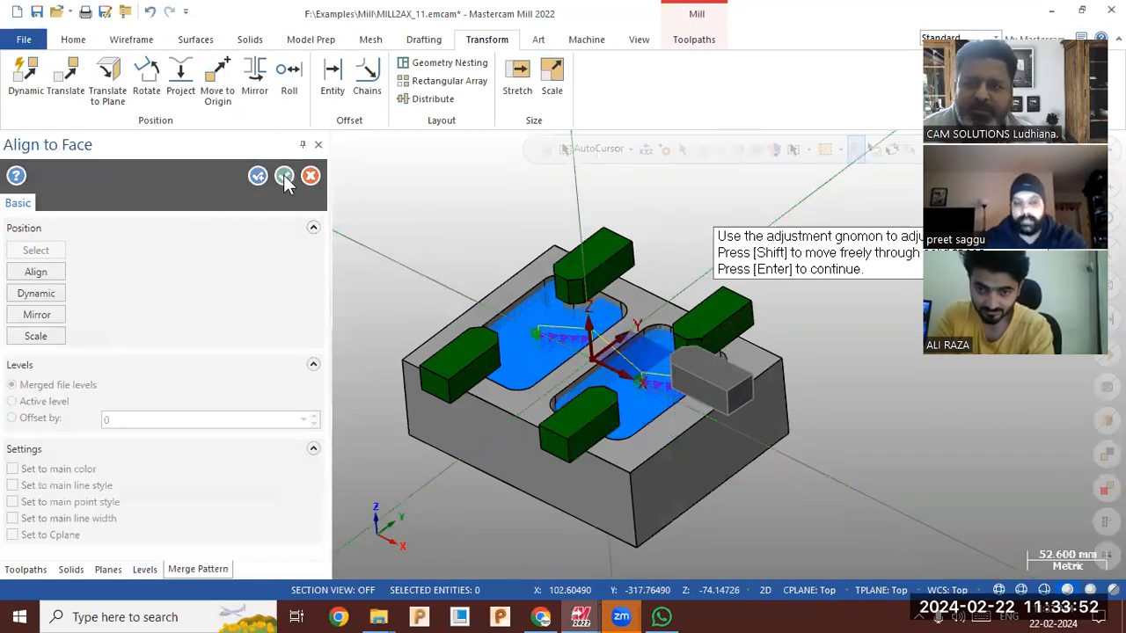
middle_click_drag(428, 244, 479, 275)
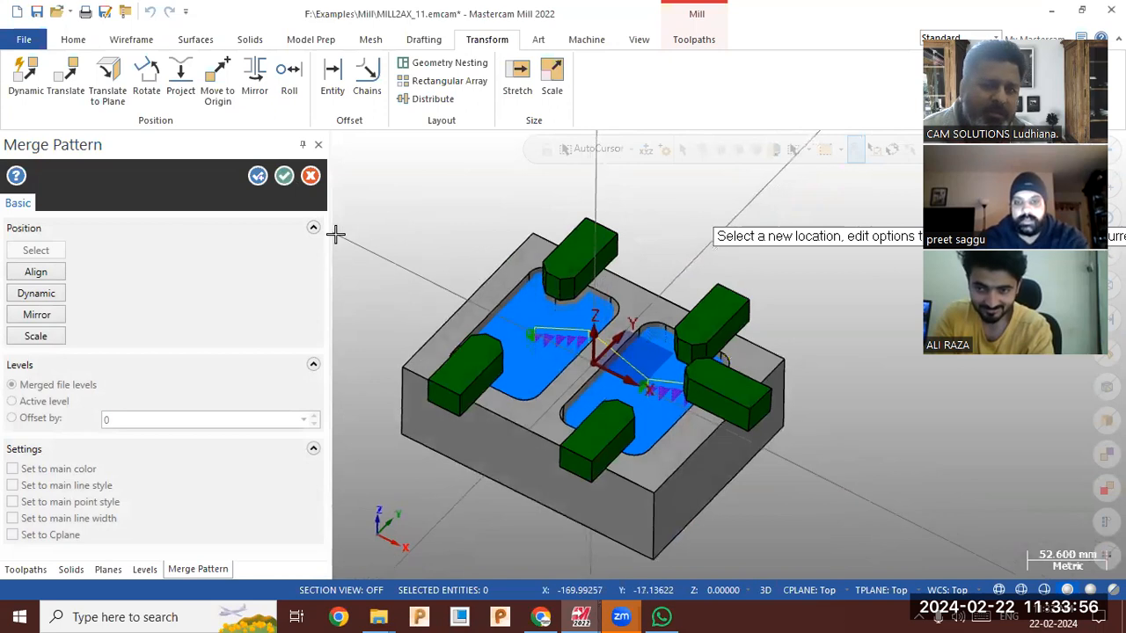
left_click(284, 176)
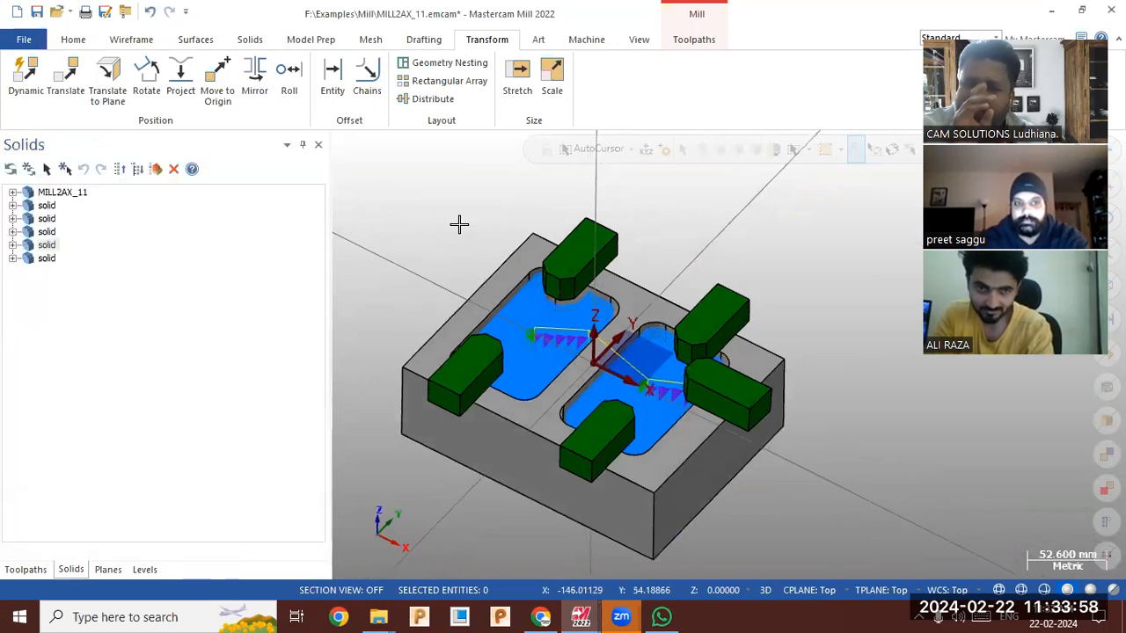
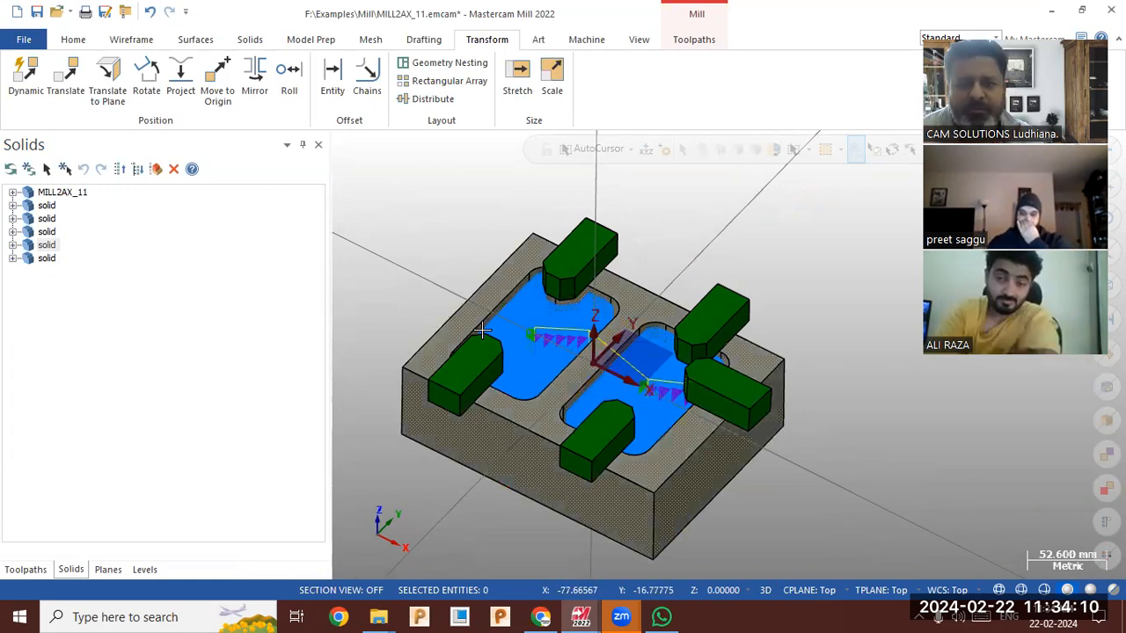
- Delete the clamp on the block's end edge and both clamps beside the second pocket, keeping the two at the first pocket
left_click(714, 382)
key("Delete")
mouse_move(804, 358)
middle_mouse_down()
mouse_move(757, 351)
mouse_move(757, 398)
mouse_move(786, 373)
mouse_move(772, 413)
mouse_move(787, 364)
middle_mouse_up()
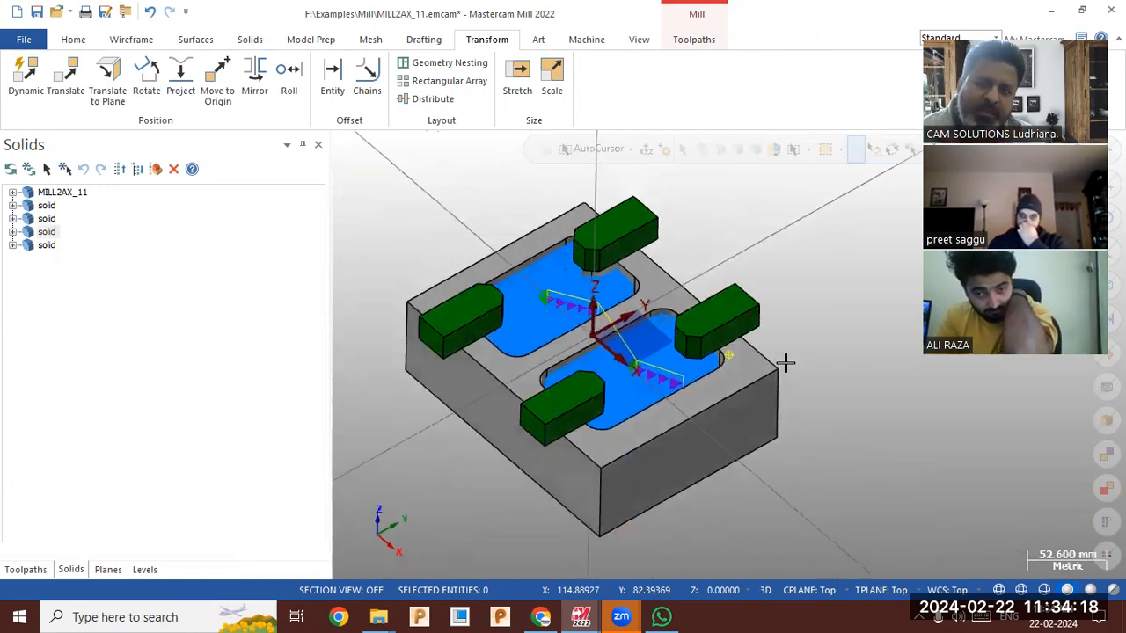
right_click(48, 248)
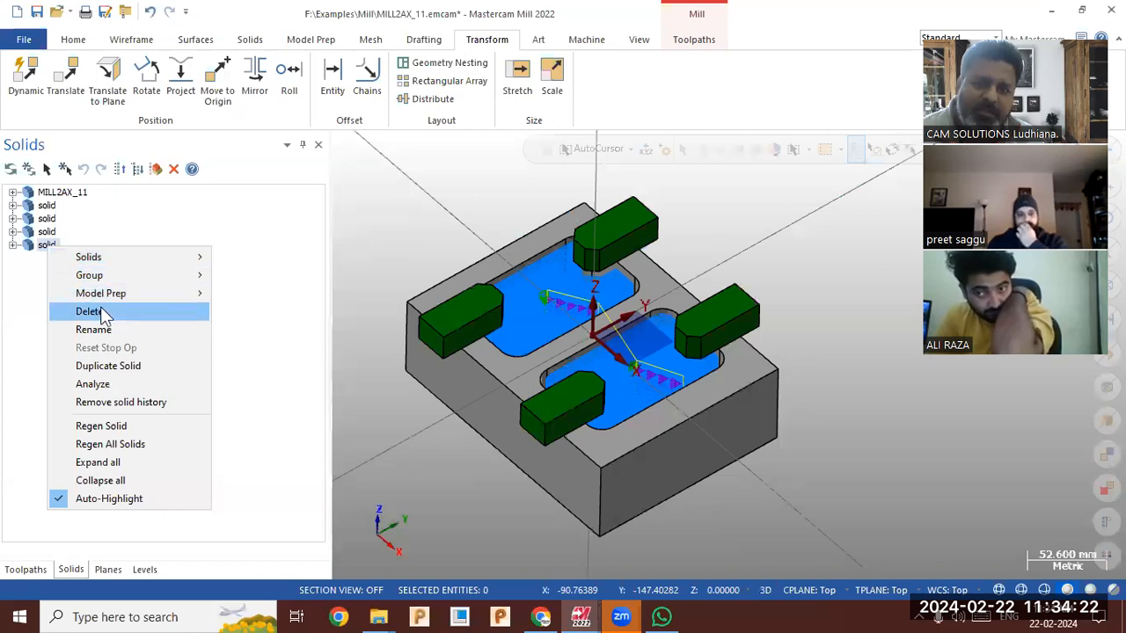
left_click(104, 315)
right_click(31, 237)
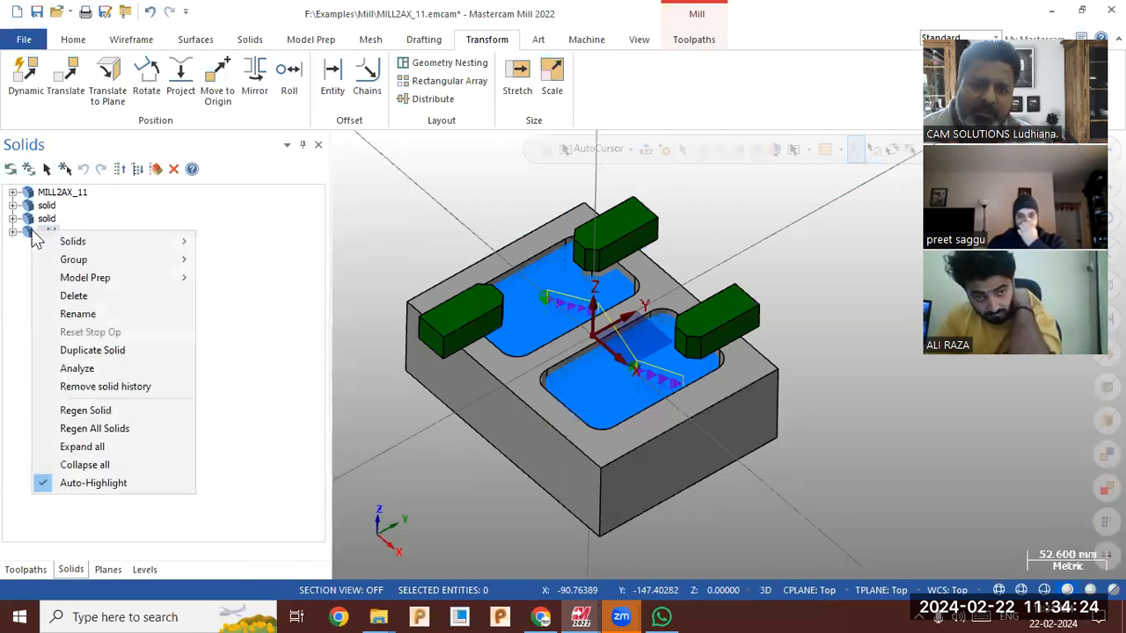
left_click(76, 294)
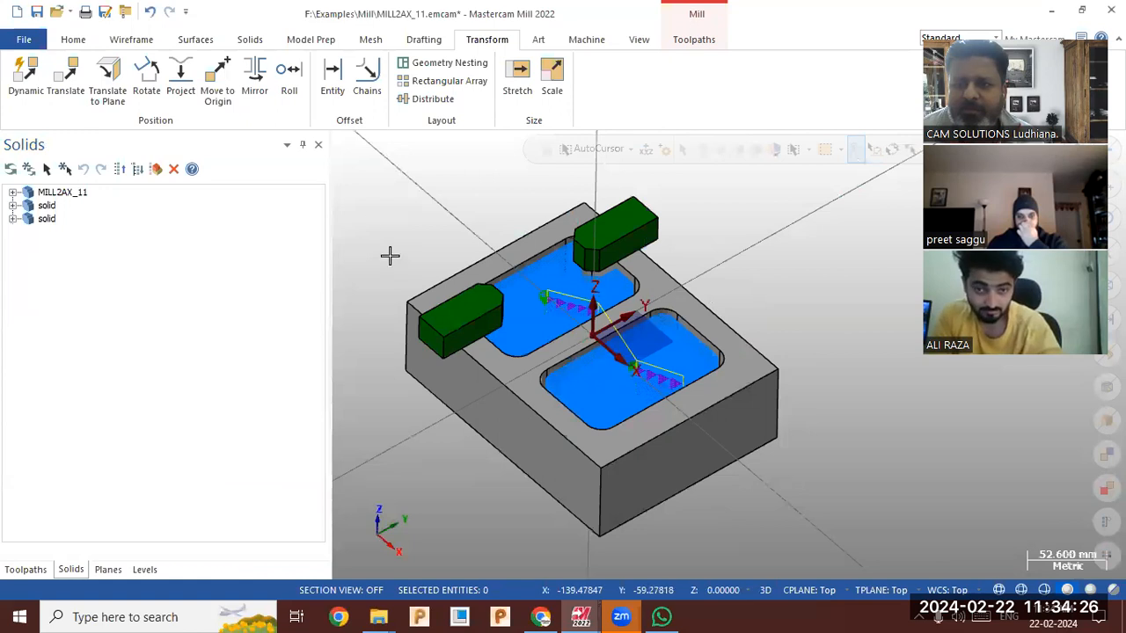
- Create level 3 and make it the active level for new wireframe geometry
left_click(131, 40)
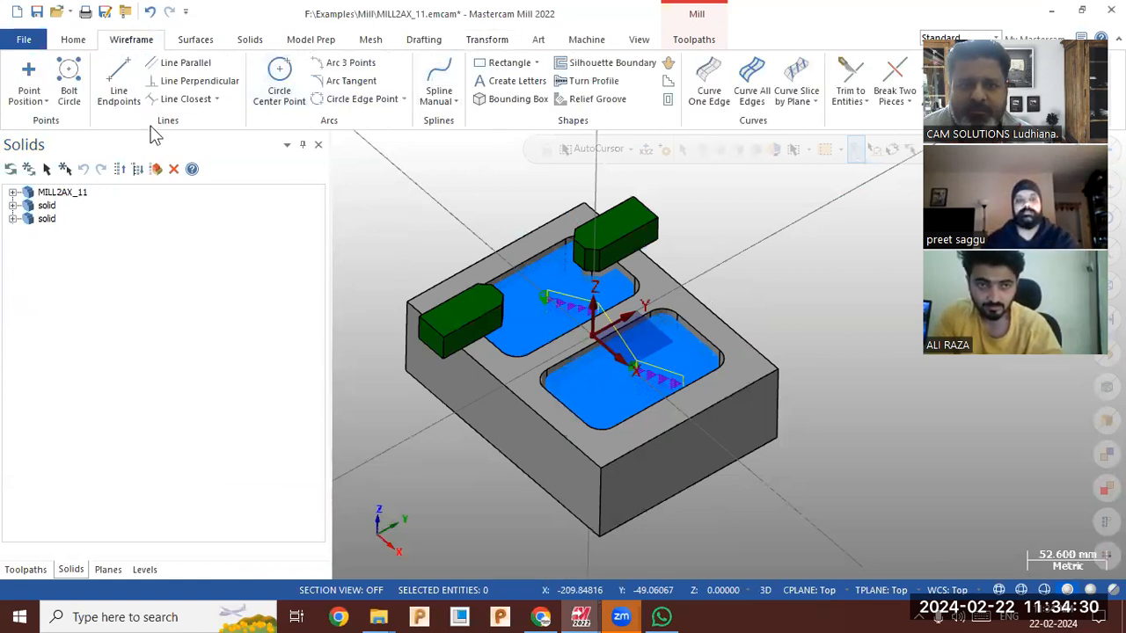
left_click(144, 570)
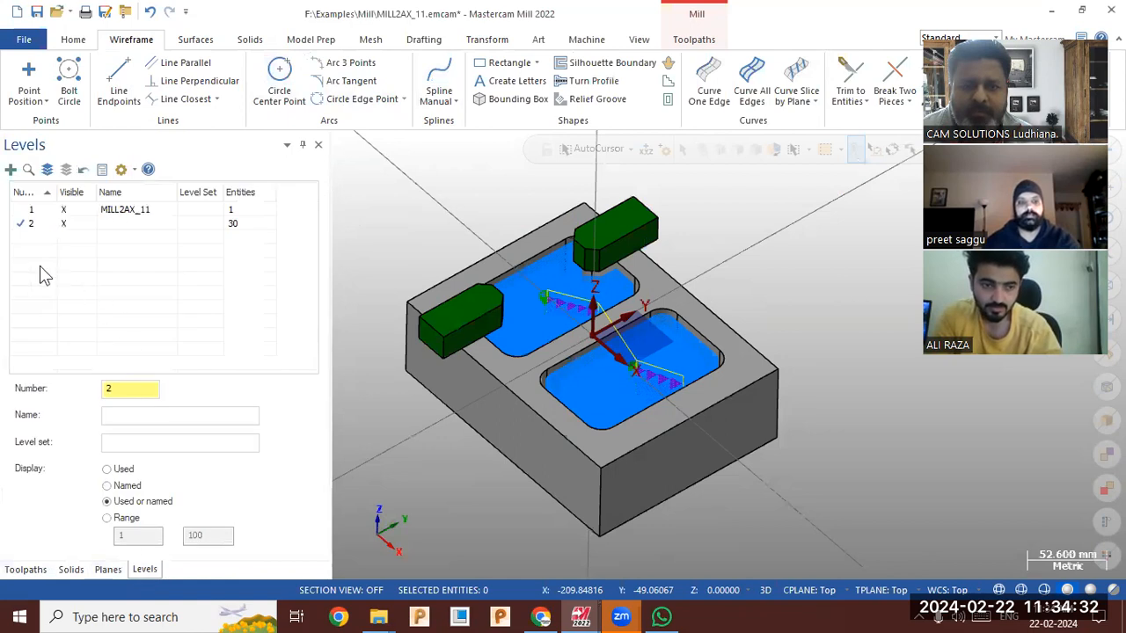
left_click(129, 384)
type("3")
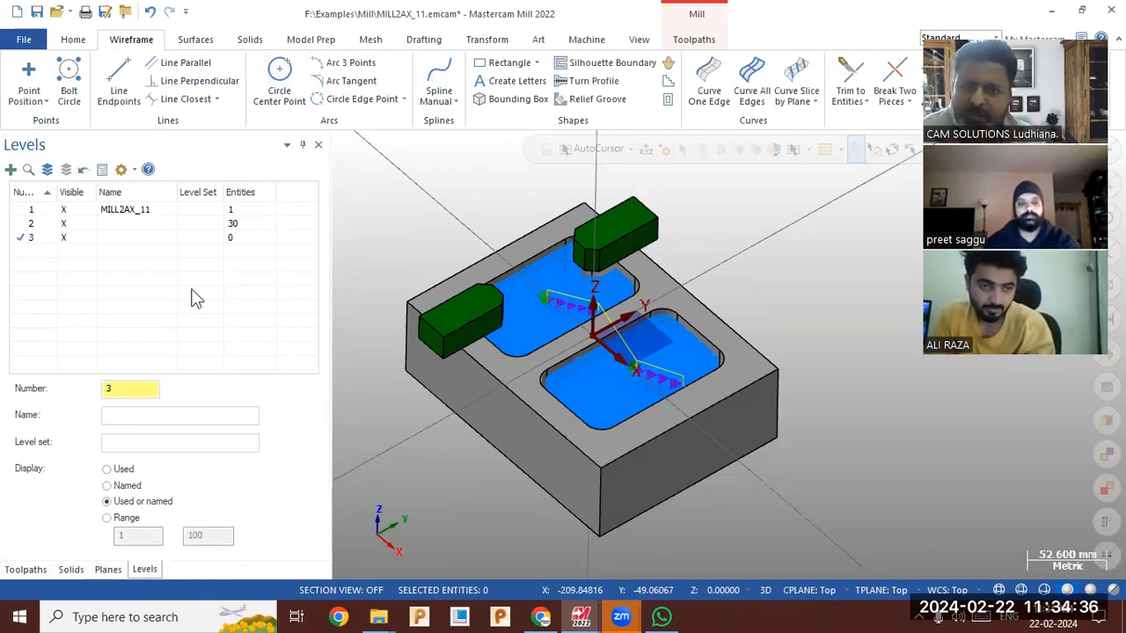
- In Top view, draw a rectangle about 95.6 by 28.2 mm from inside the second pocket past the block's +X edge
right_click(742, 266)
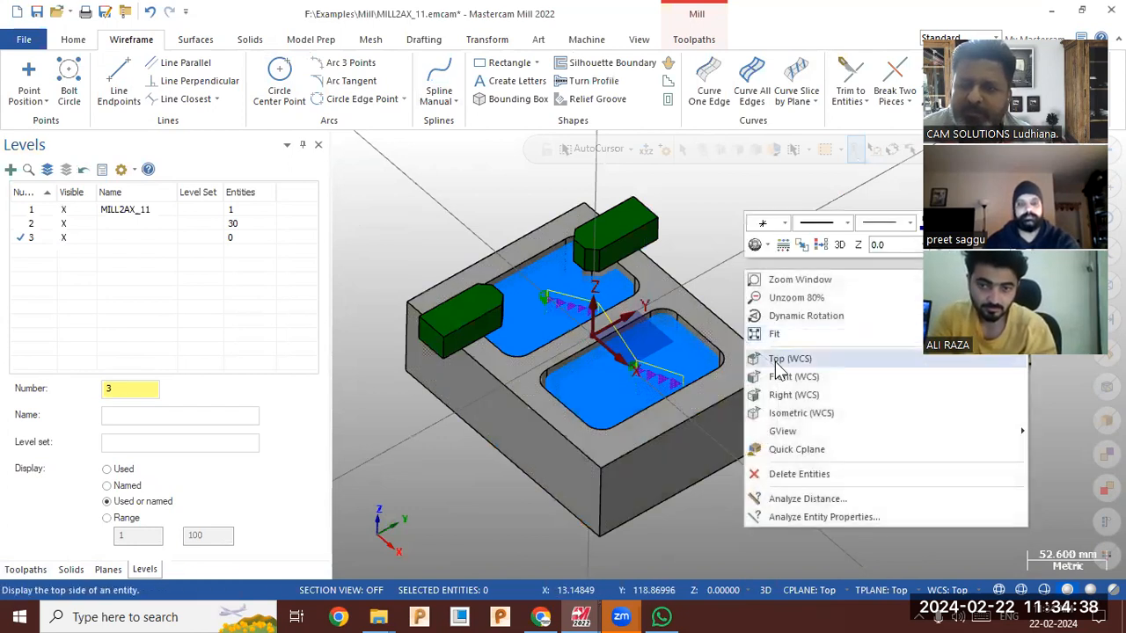
left_click(790, 359)
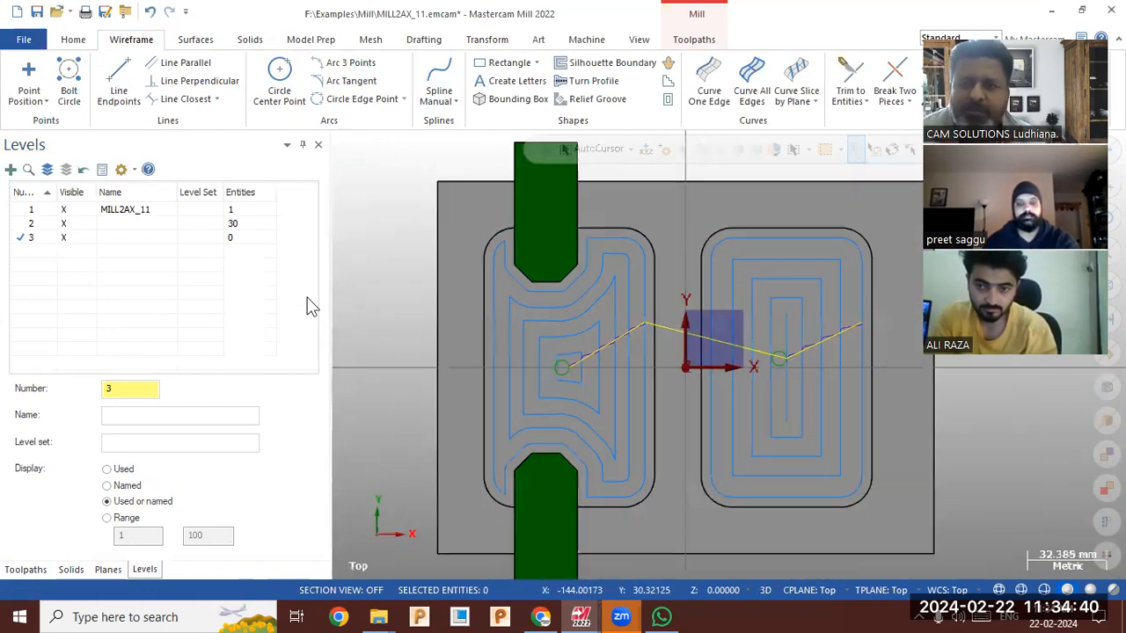
scroll(439, 282, "down", 2)
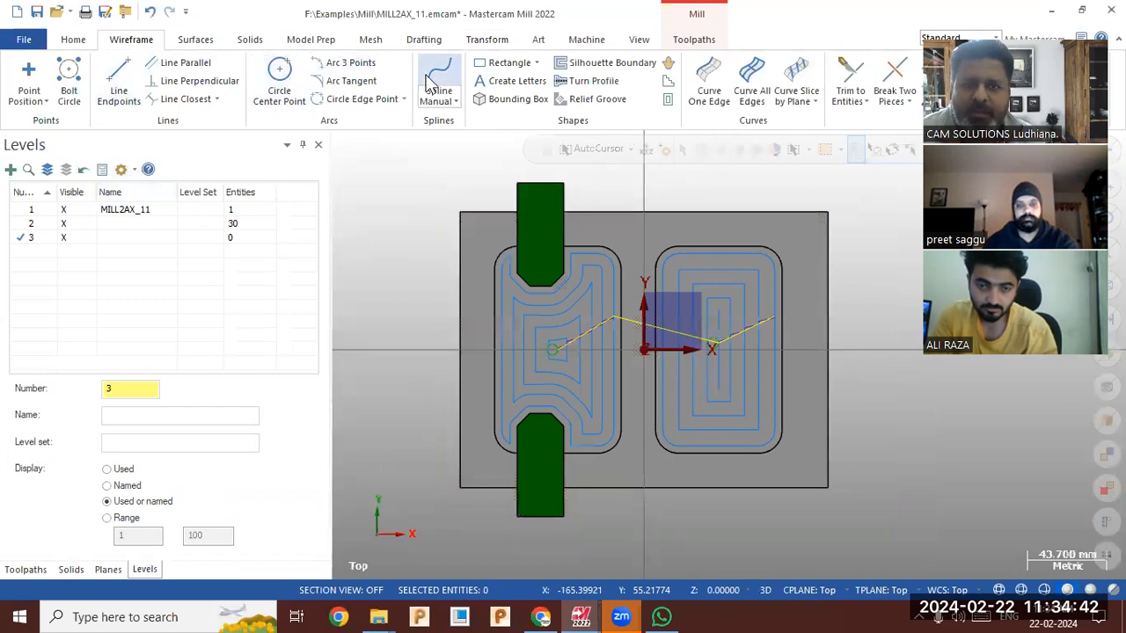
left_click(503, 64)
left_click(729, 383)
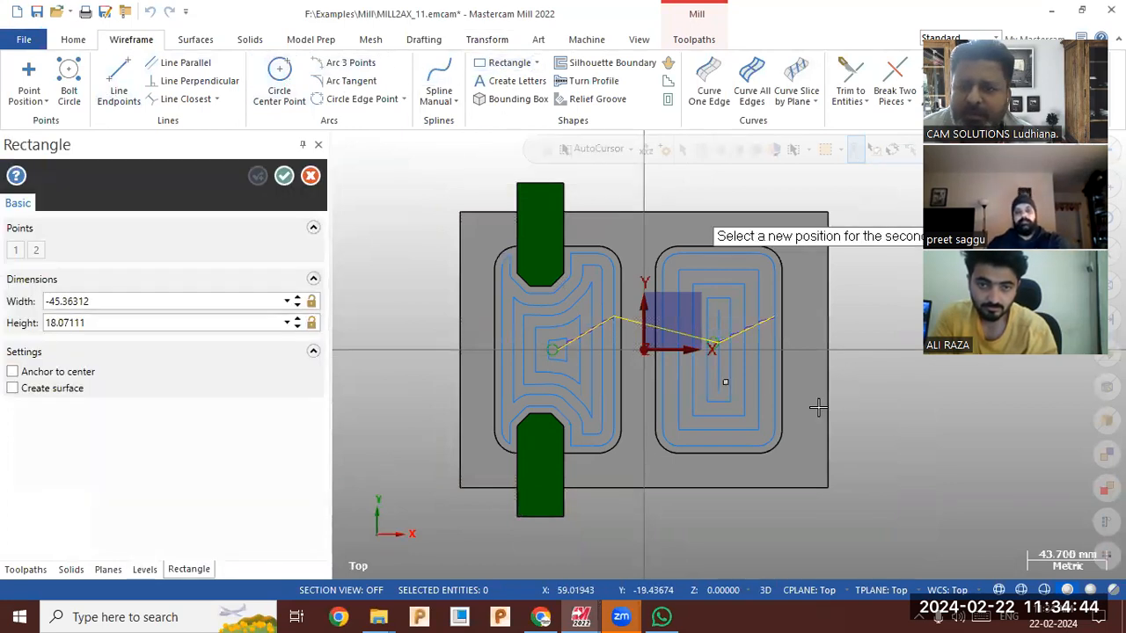
left_click(898, 432)
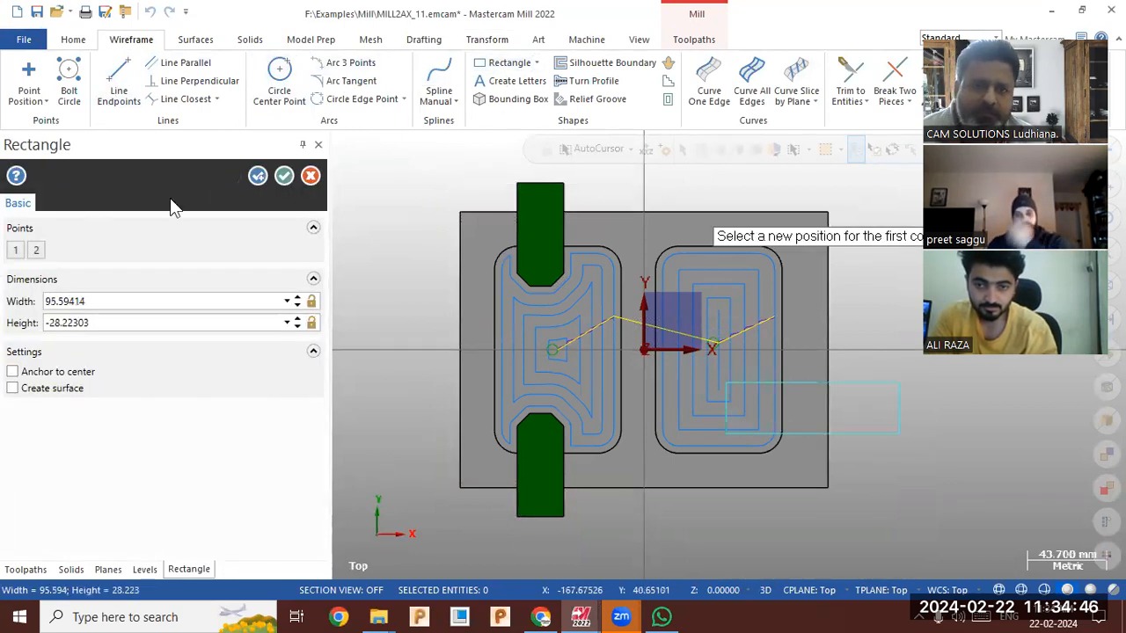
left_click(283, 177)
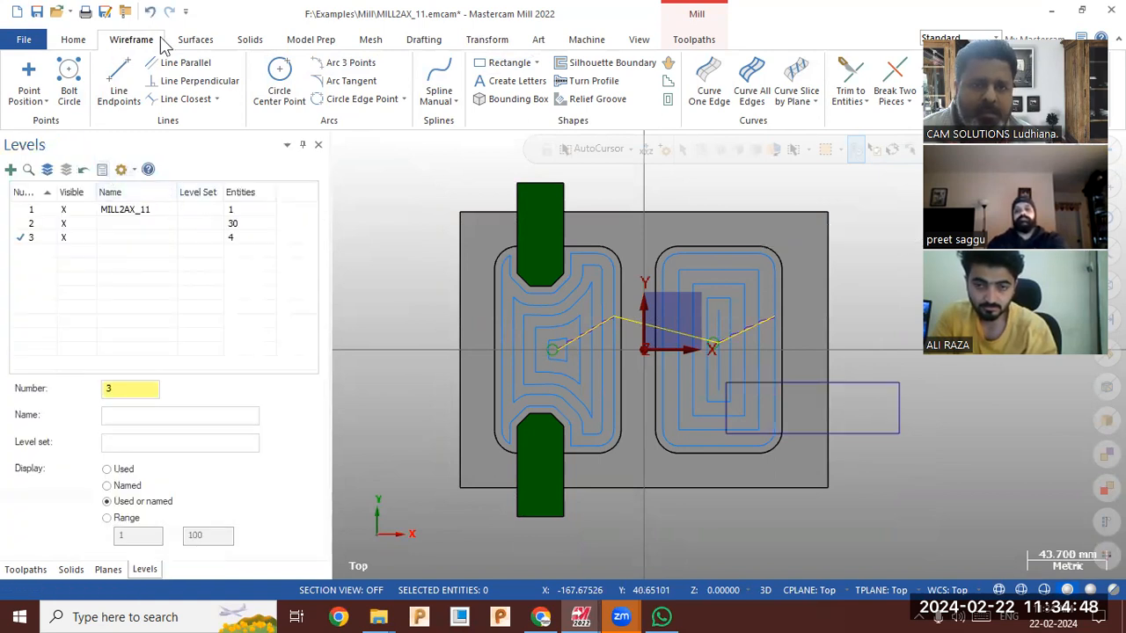
- Add a Trim mill toolpath with the rectangle as its trimming boundary and give a point outside it as the side to keep
left_click(76, 41)
right_click(421, 349)
left_click(424, 443)
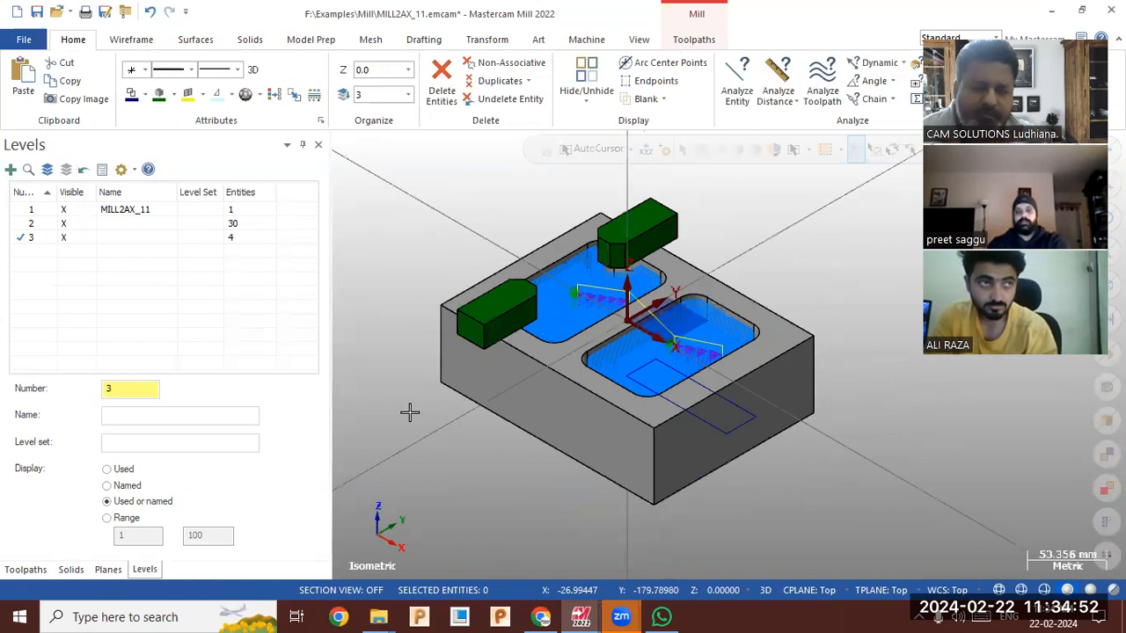
left_click(25, 569)
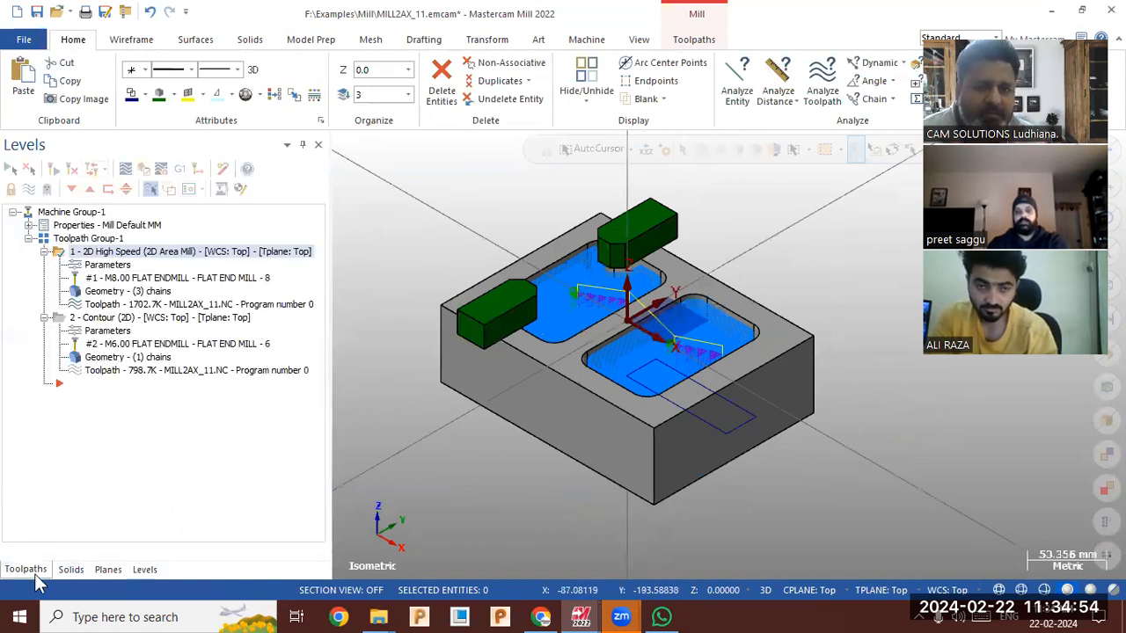
left_click(109, 318)
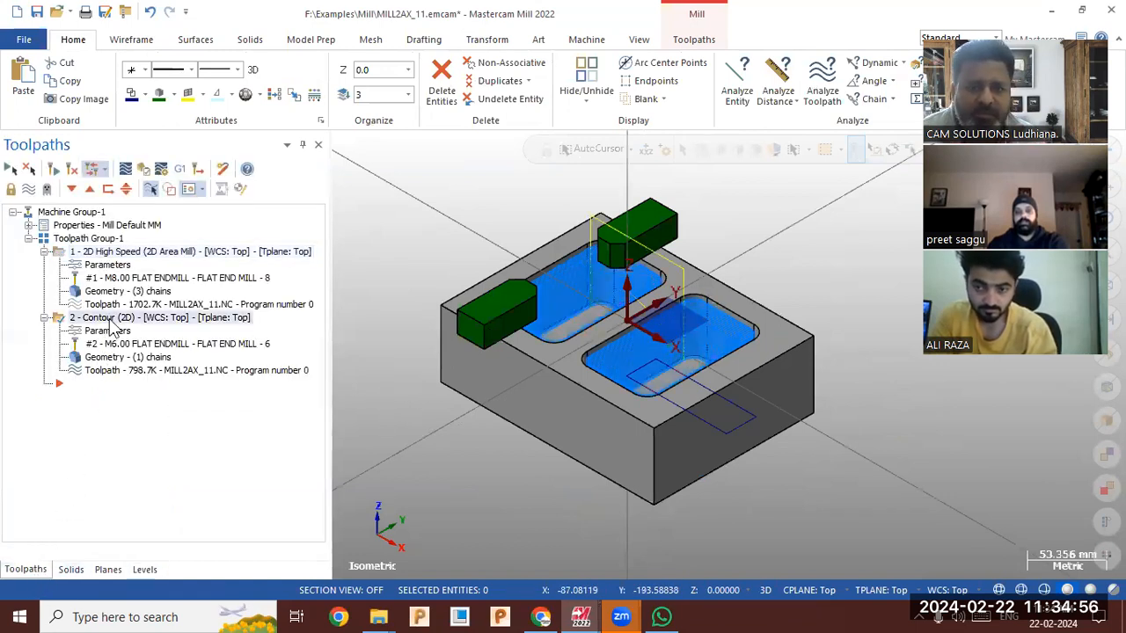
left_click(114, 252)
right_click(118, 253)
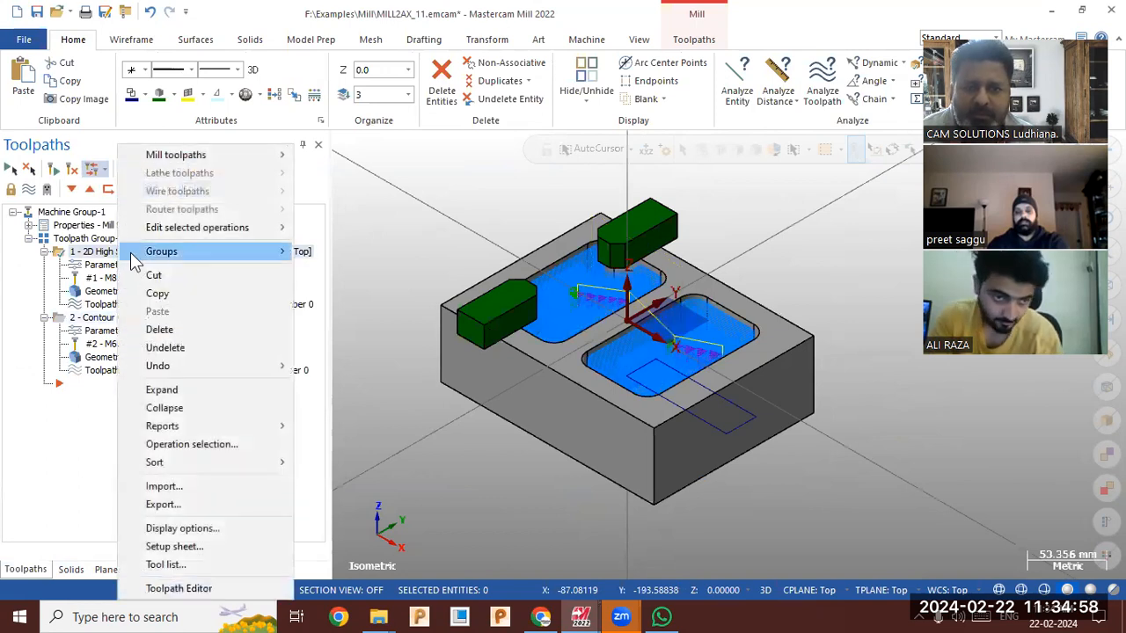
mouse_move(224, 155)
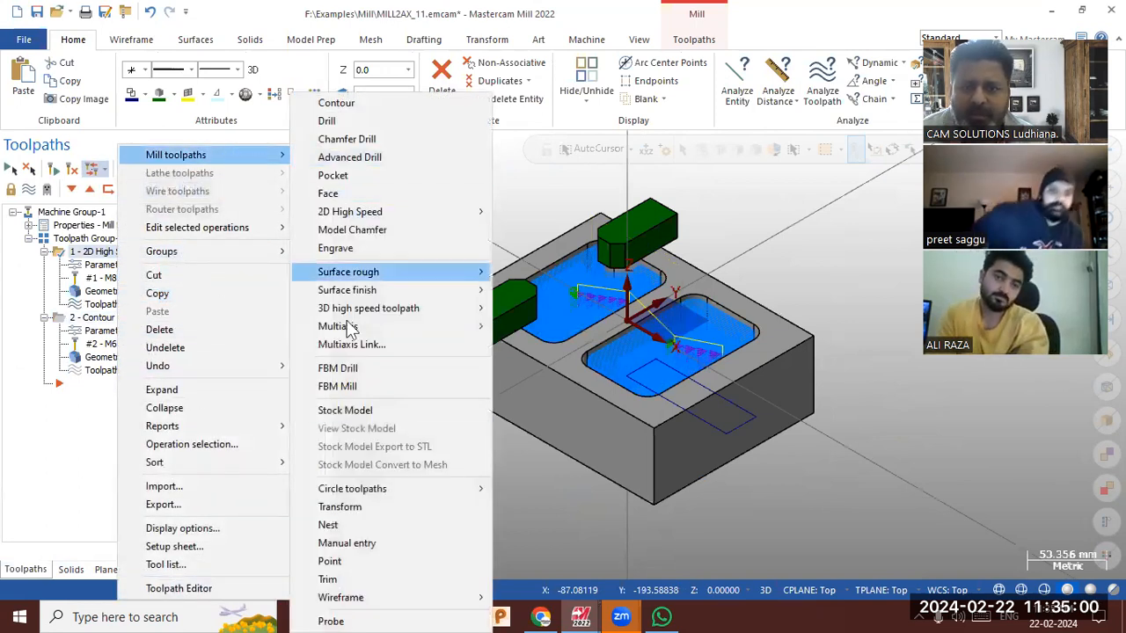
left_click(362, 582)
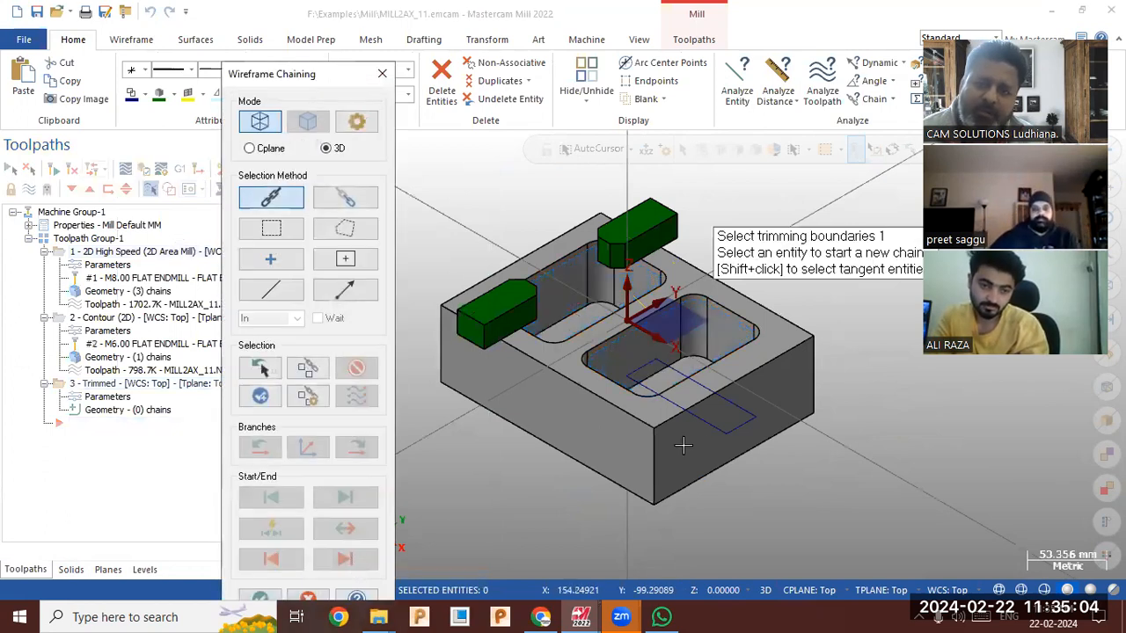
left_click(708, 428)
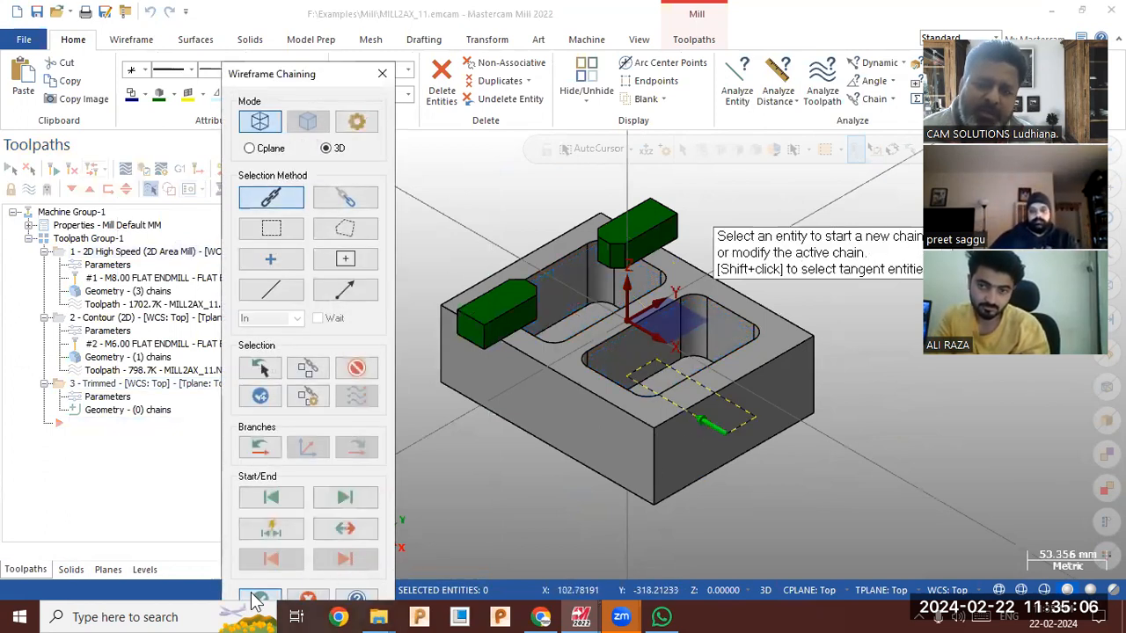
left_click(259, 598)
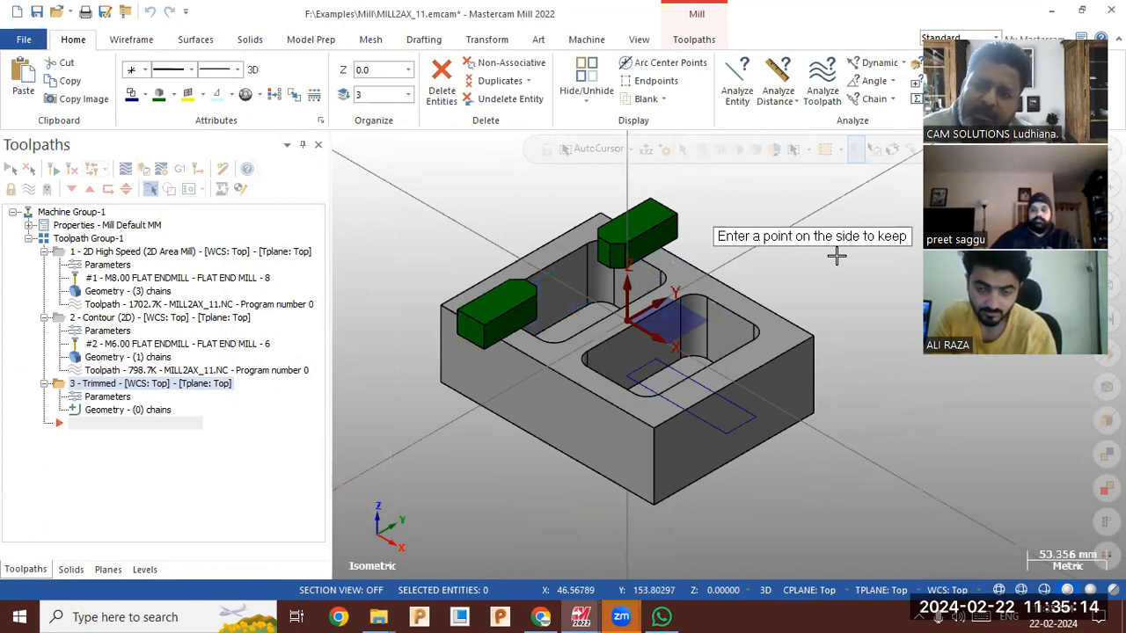
left_click(704, 422)
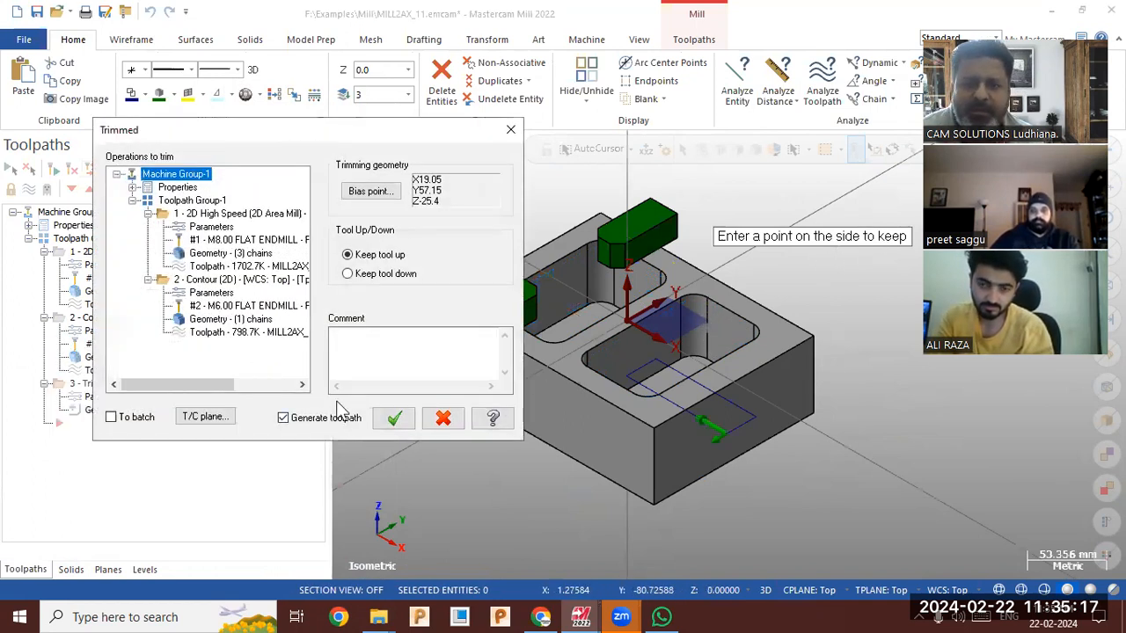
- Choose Toolpath Group-1 as the operations to trim, keep the tool-up option, and generate the trimmed toolpath
left_click(197, 202)
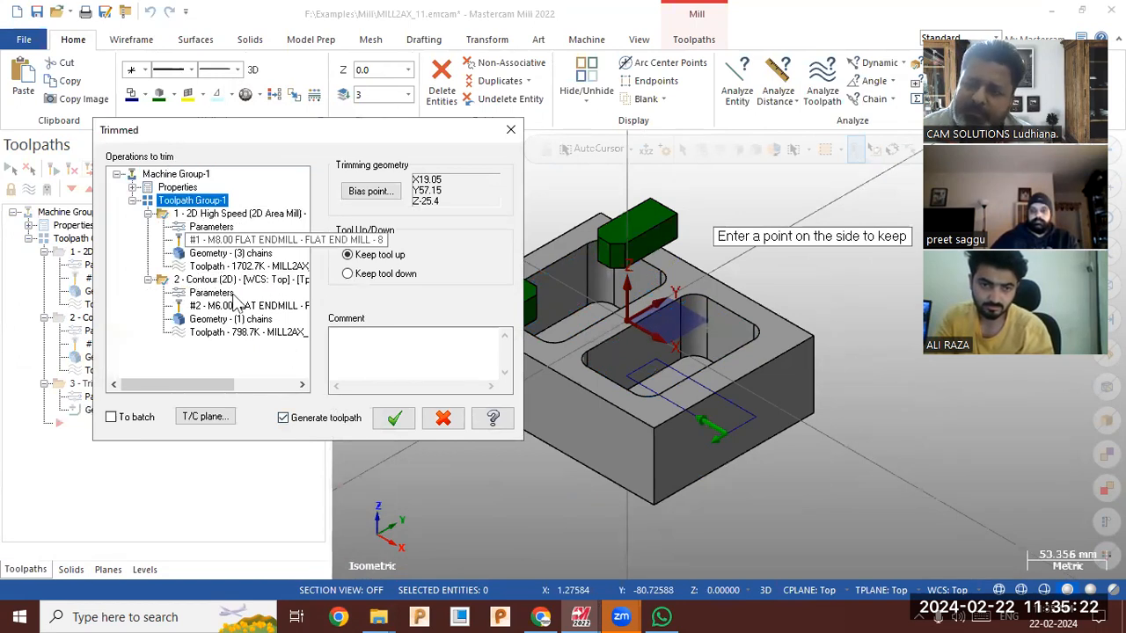
left_click(225, 215)
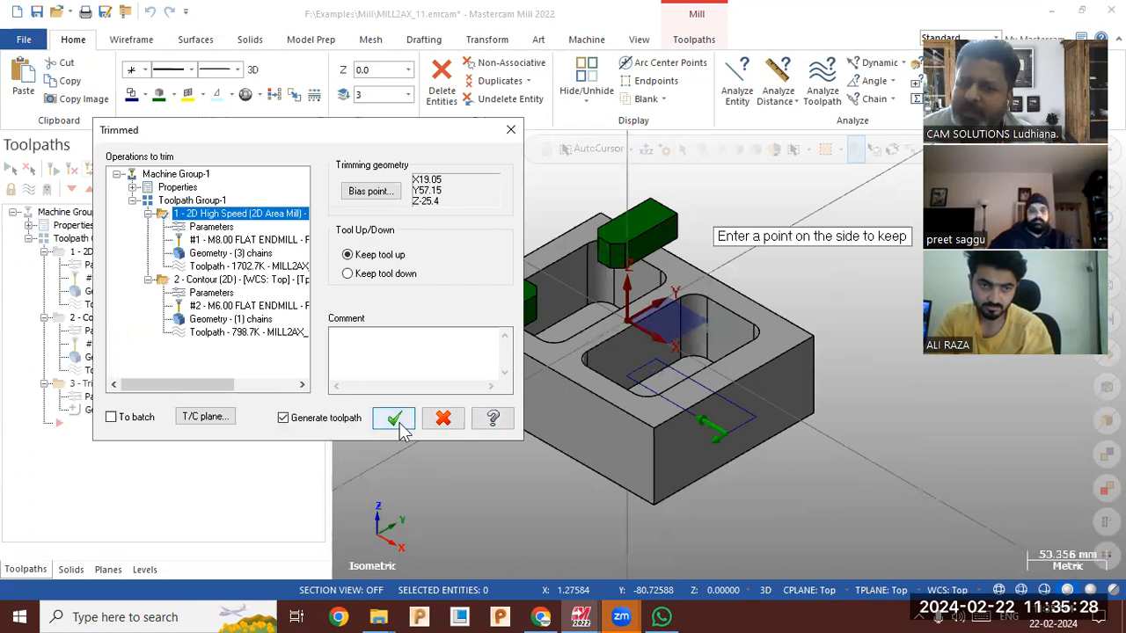
left_click(191, 203)
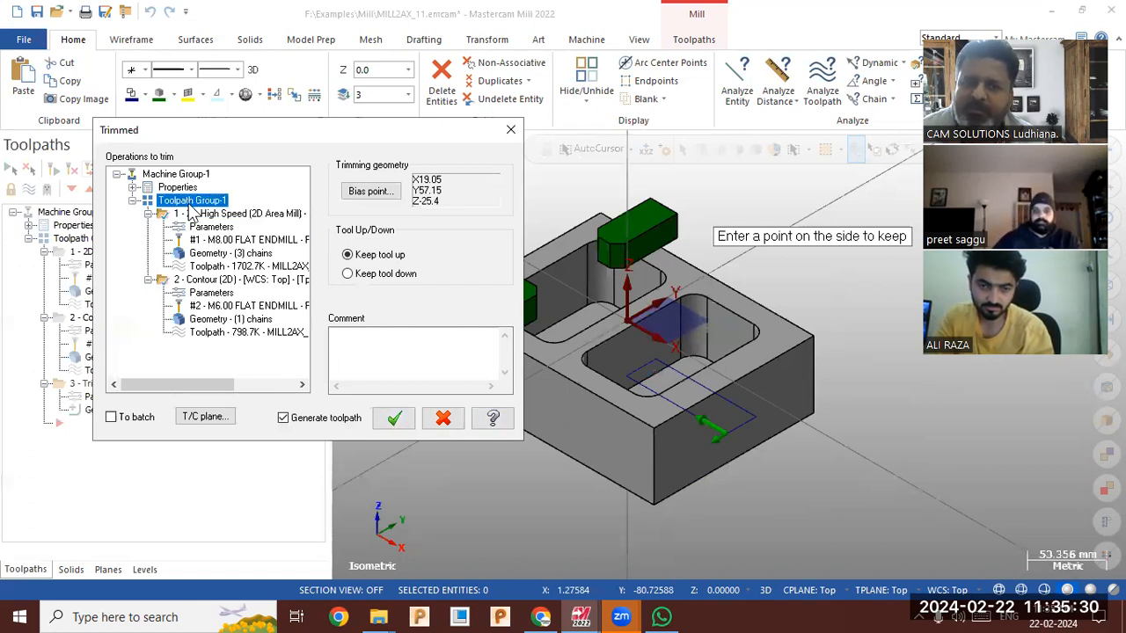
left_click(204, 215)
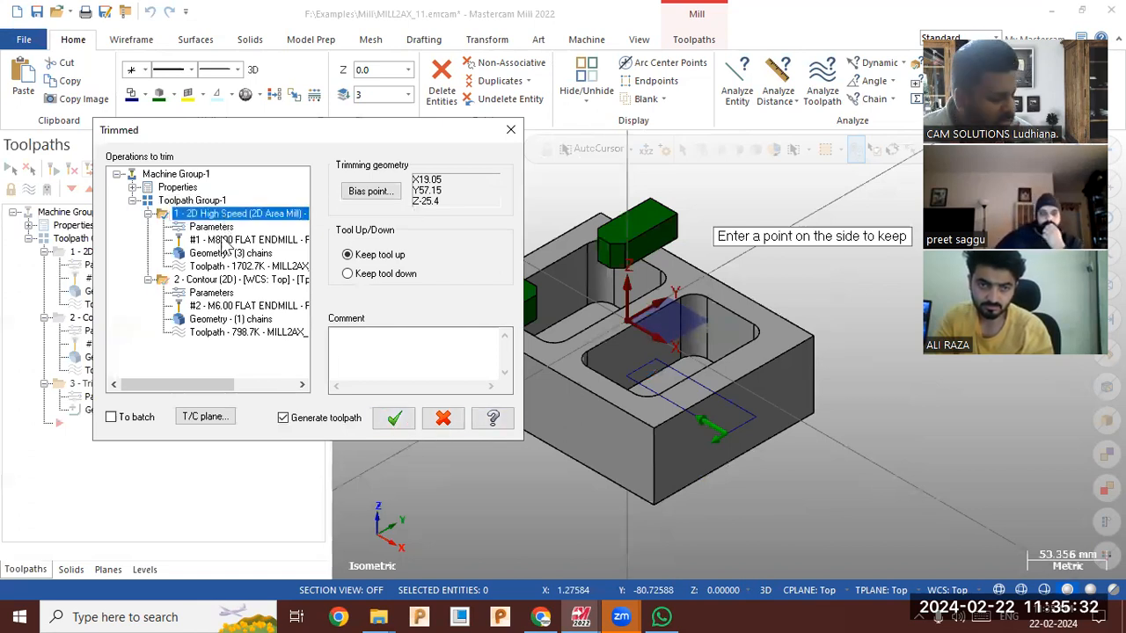
left_click(225, 280)
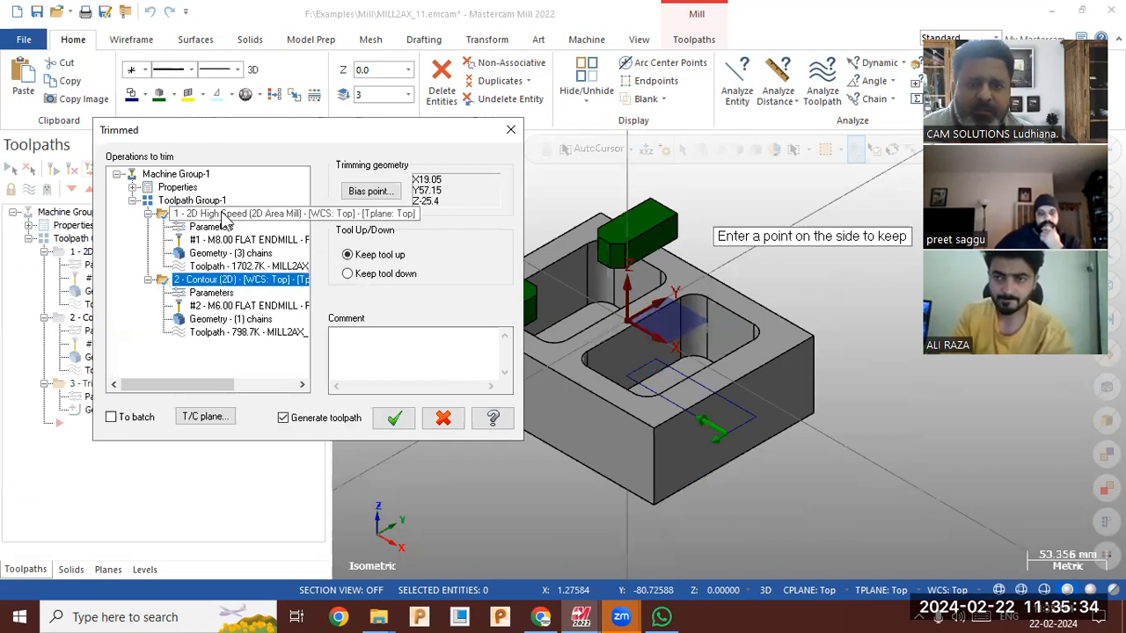
left_click(225, 219)
left_click(225, 282)
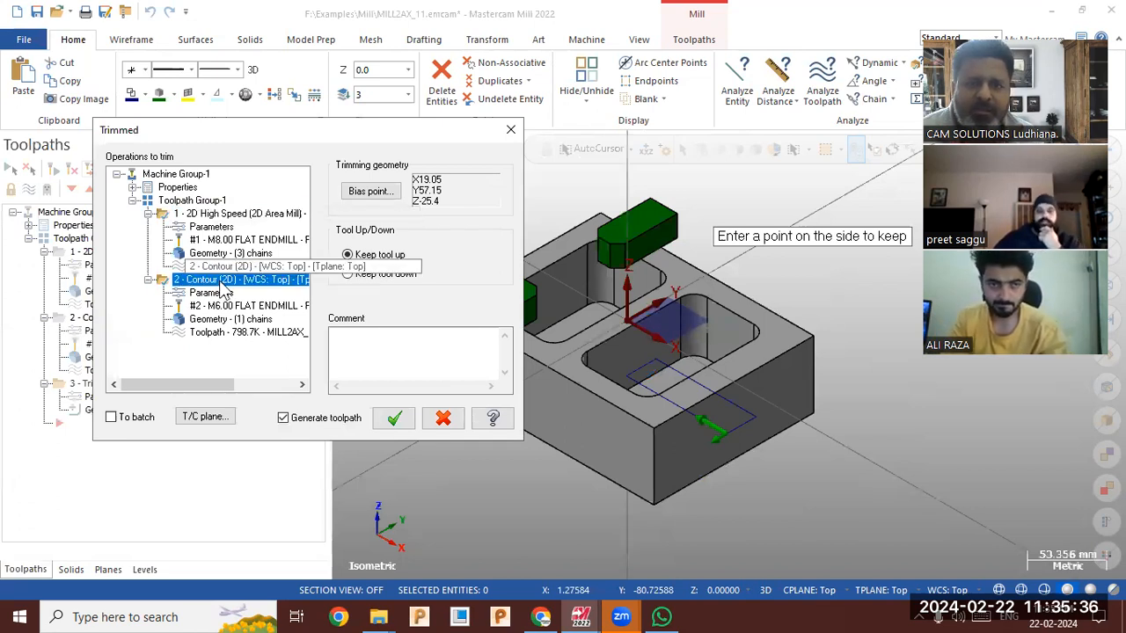
left_click(204, 201)
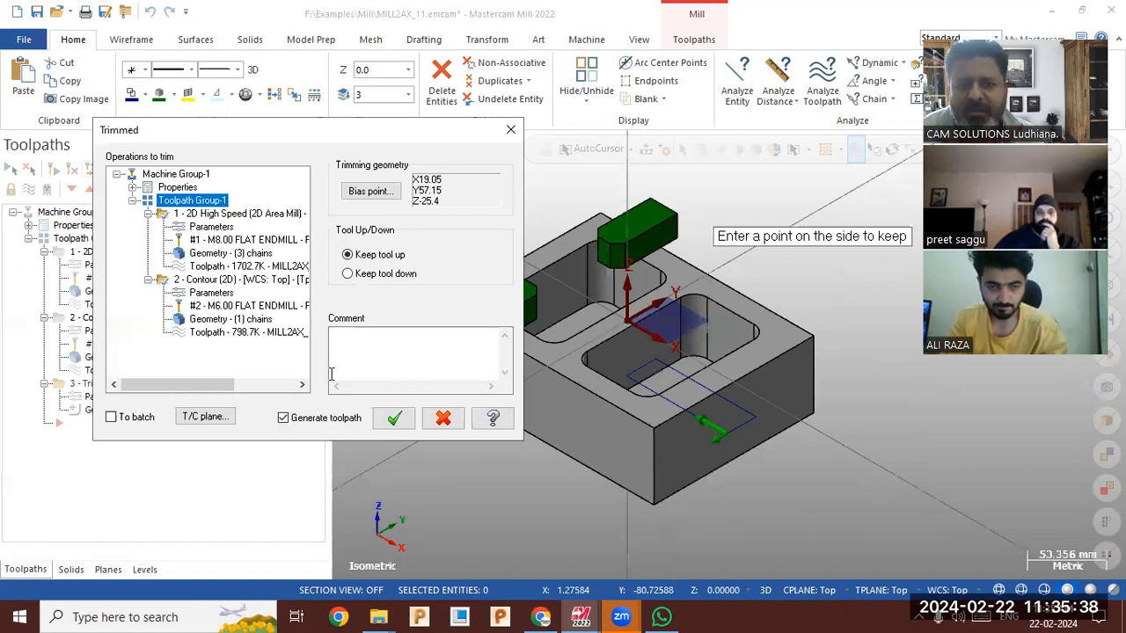
left_click(393, 420)
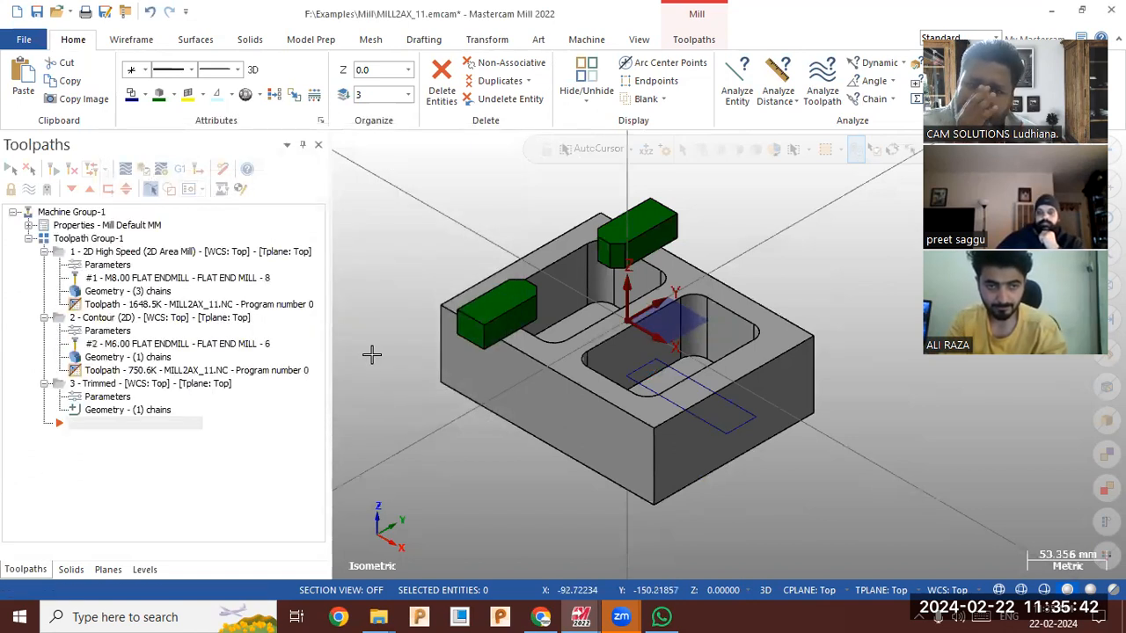
- Display the toolpaths of Toolpath Group-1 and examine in wireframe how they are trimmed around the rectangle in the second pocket
left_click(88, 238)
middle_click_drag(403, 268, 453, 354)
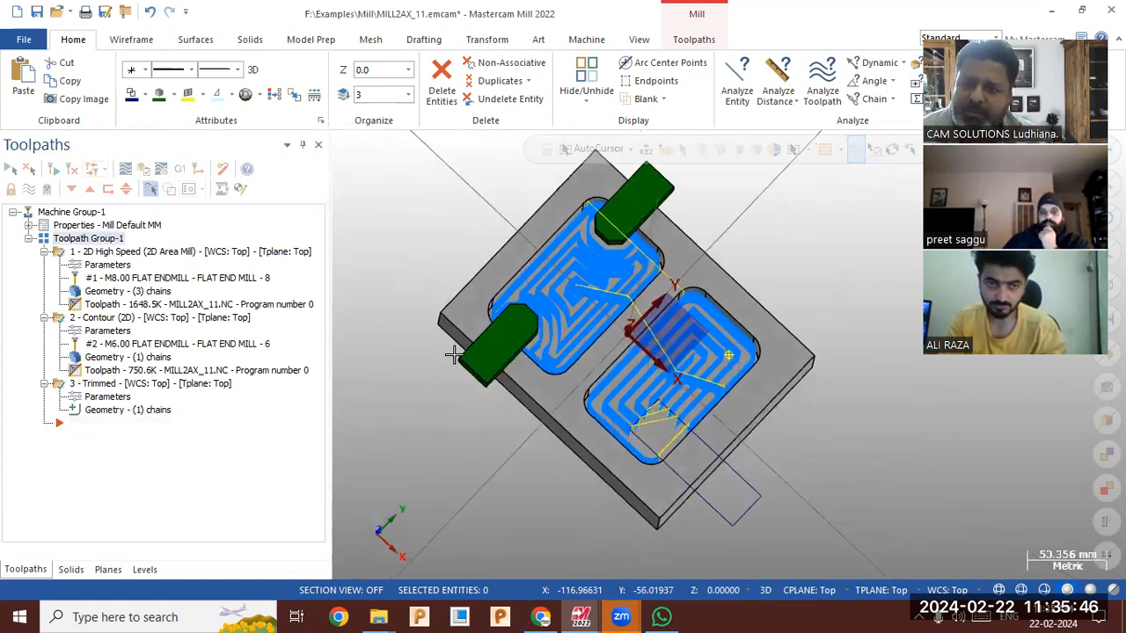
scroll(669, 440, "up", 3)
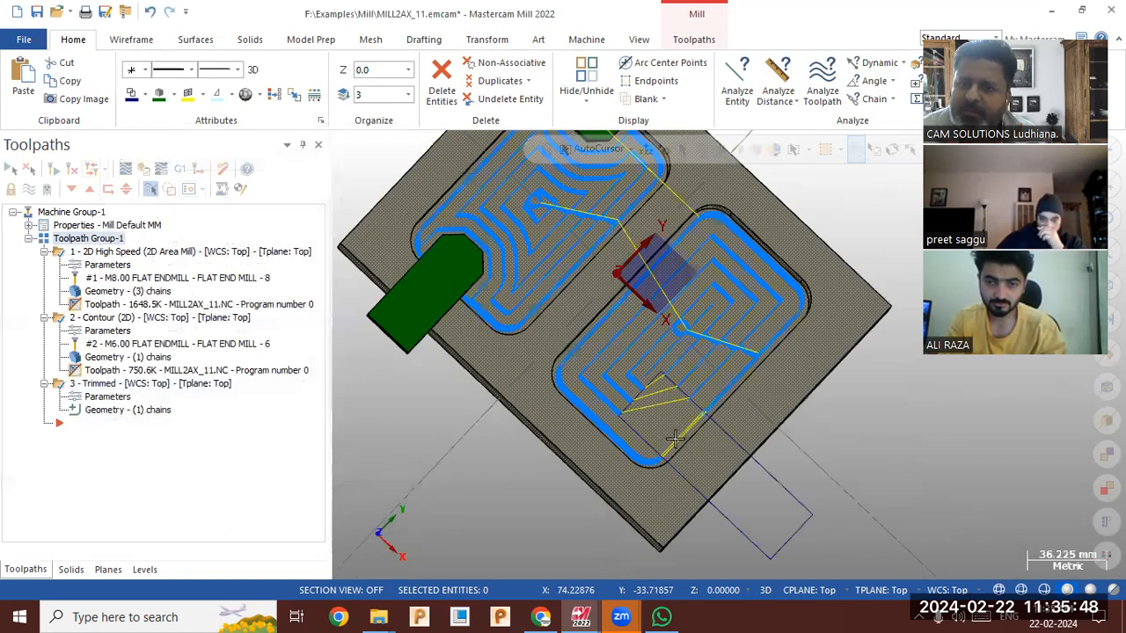
scroll(671, 449, "up", 4)
middle_click_drag(667, 451, 661, 416)
middle_click_drag(1003, 579, 1008, 576)
mouse_move(818, 524)
middle_mouse_down()
mouse_move(749, 478)
mouse_move(716, 472)
mouse_move(713, 495)
mouse_move(754, 532)
middle_mouse_up()
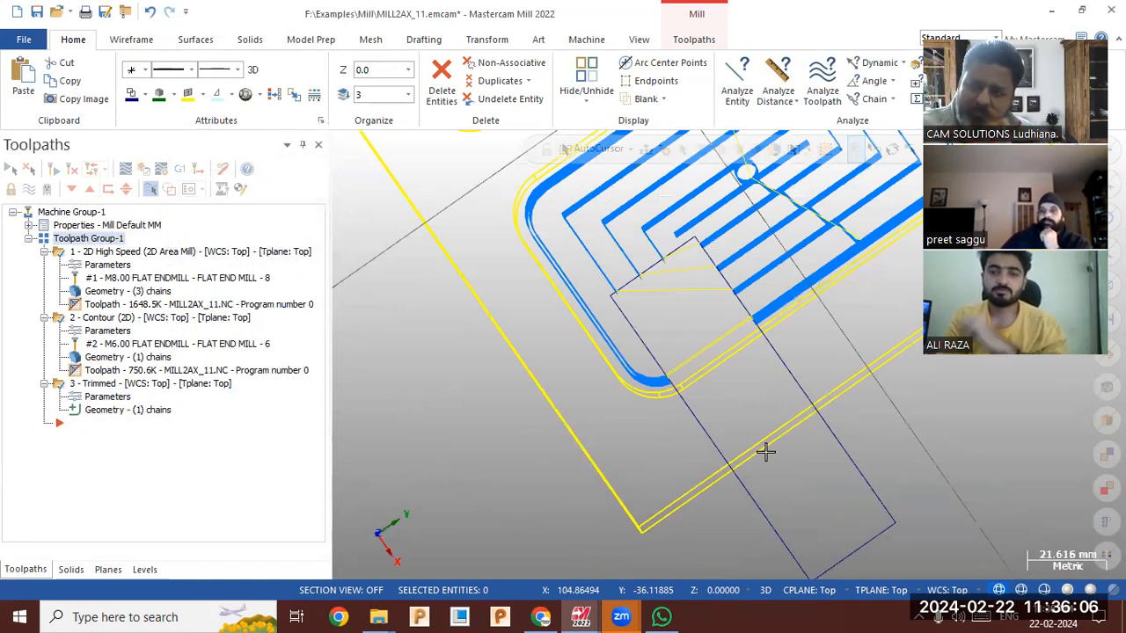
scroll(520, 385, "down", 5)
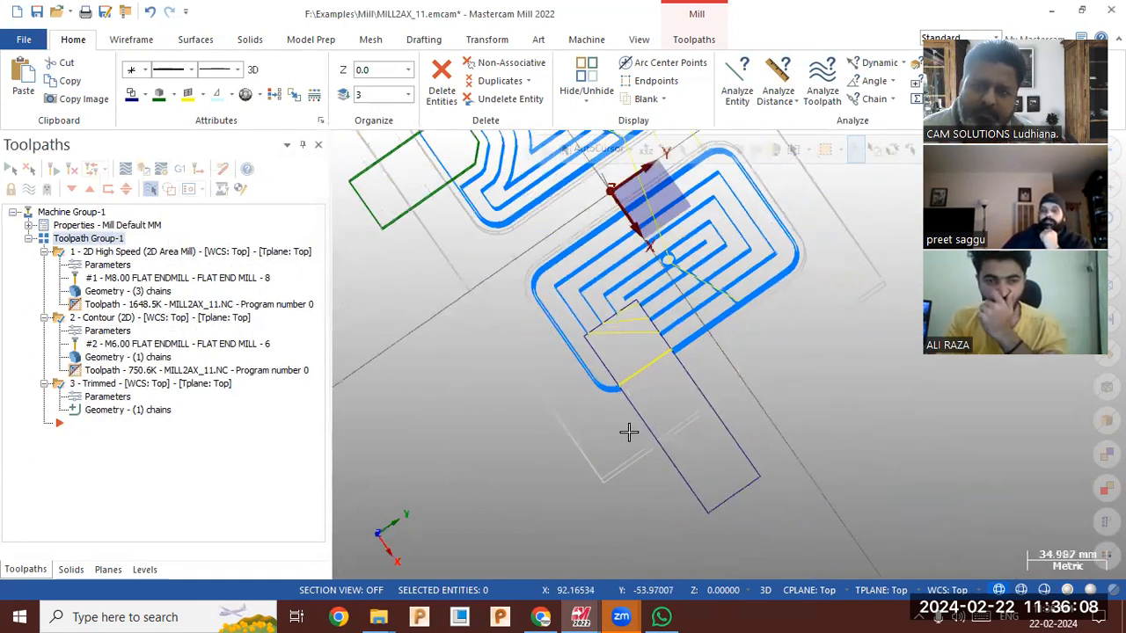
- Shade the model and examine the trimmed pocket toolpaths against the block and both clamps
middle_click_drag(572, 425, 536, 335)
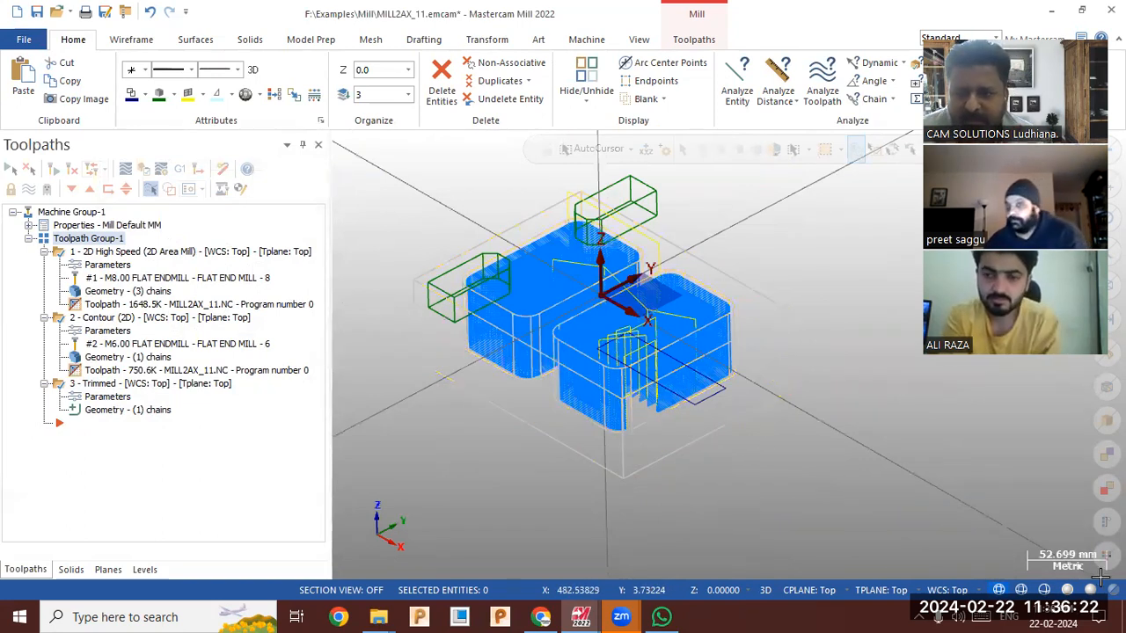
left_click(1069, 590)
scroll(605, 237, "up", 4)
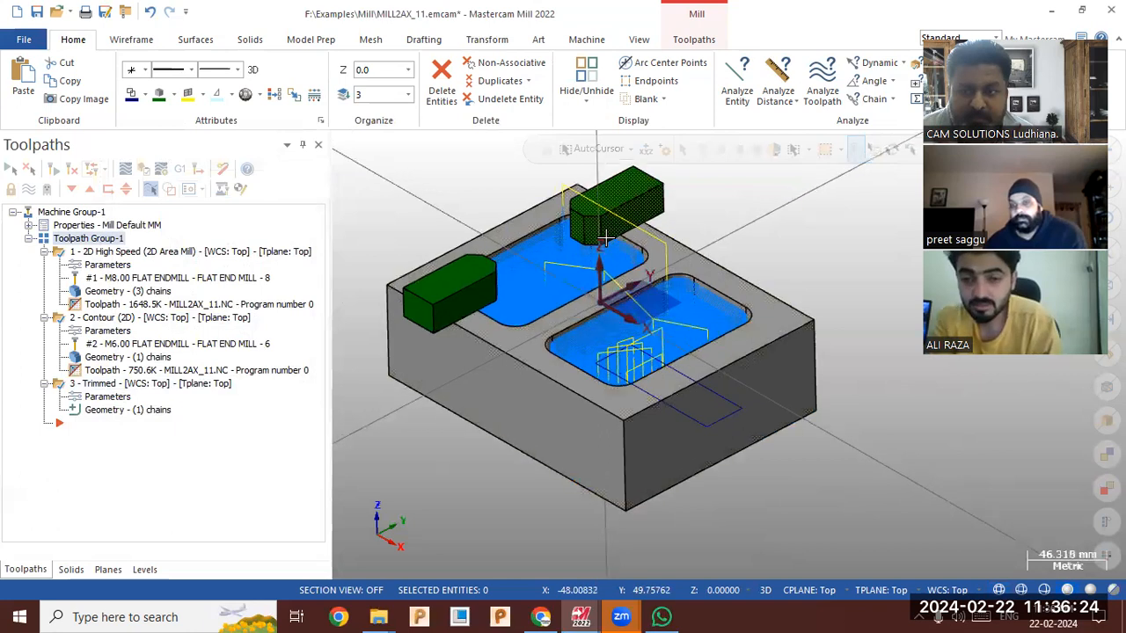
middle_click_drag(605, 238, 724, 345)
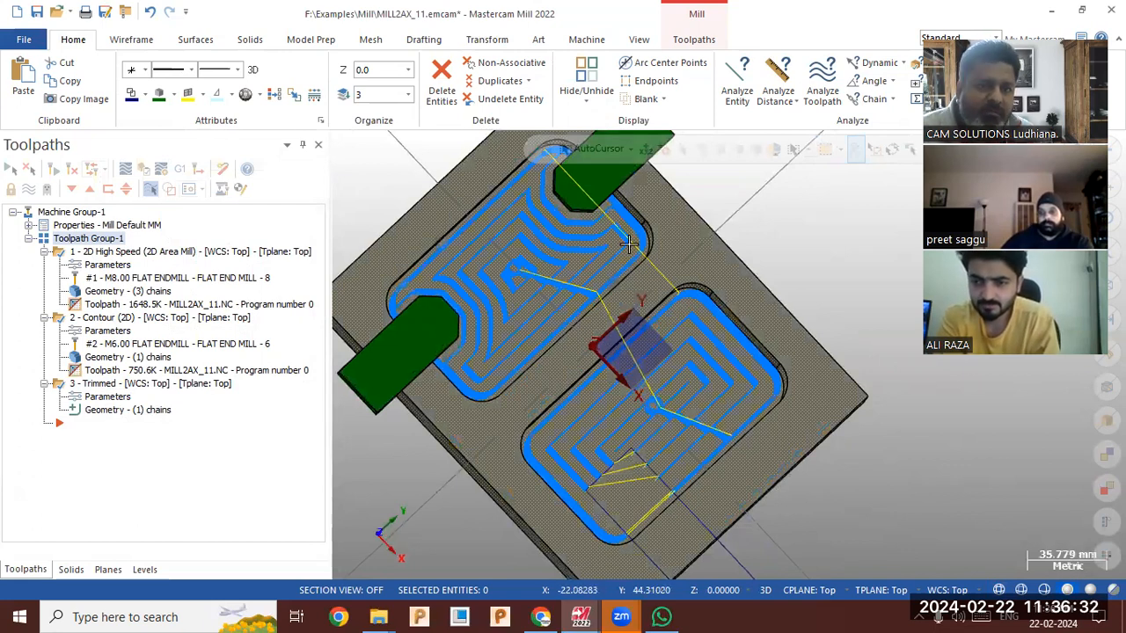
- Open MILL3AXII_1.emcam from the Mill examples folder, saving the current part's changes to MILL2AX_11.emcam
left_click(51, 13)
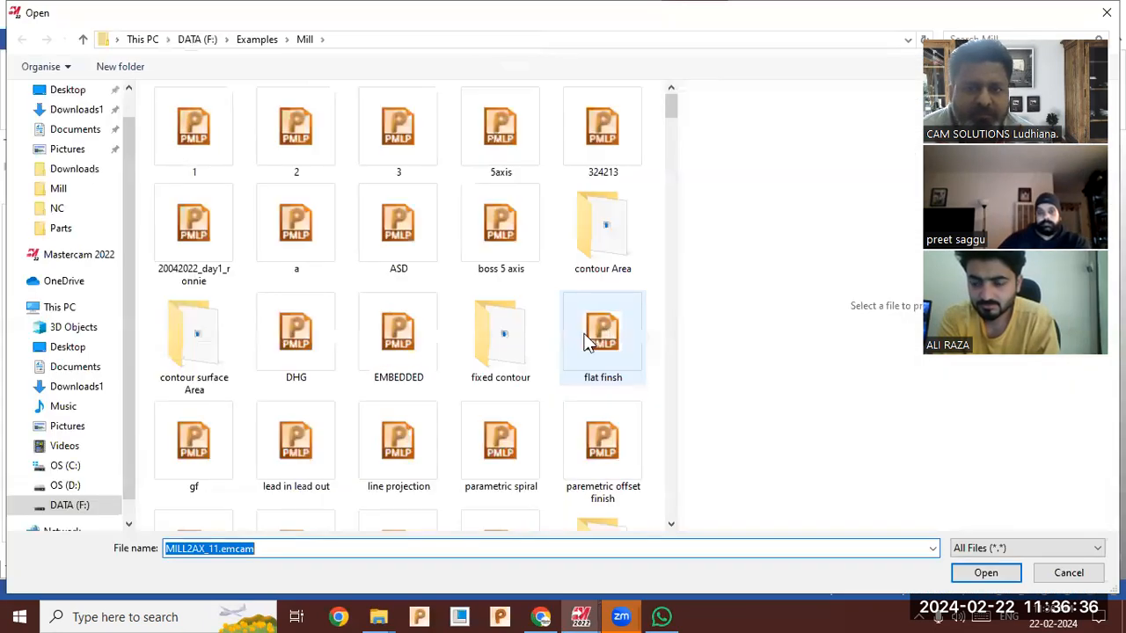
scroll(501, 396, "down", 5)
scroll(514, 369, "down", 3)
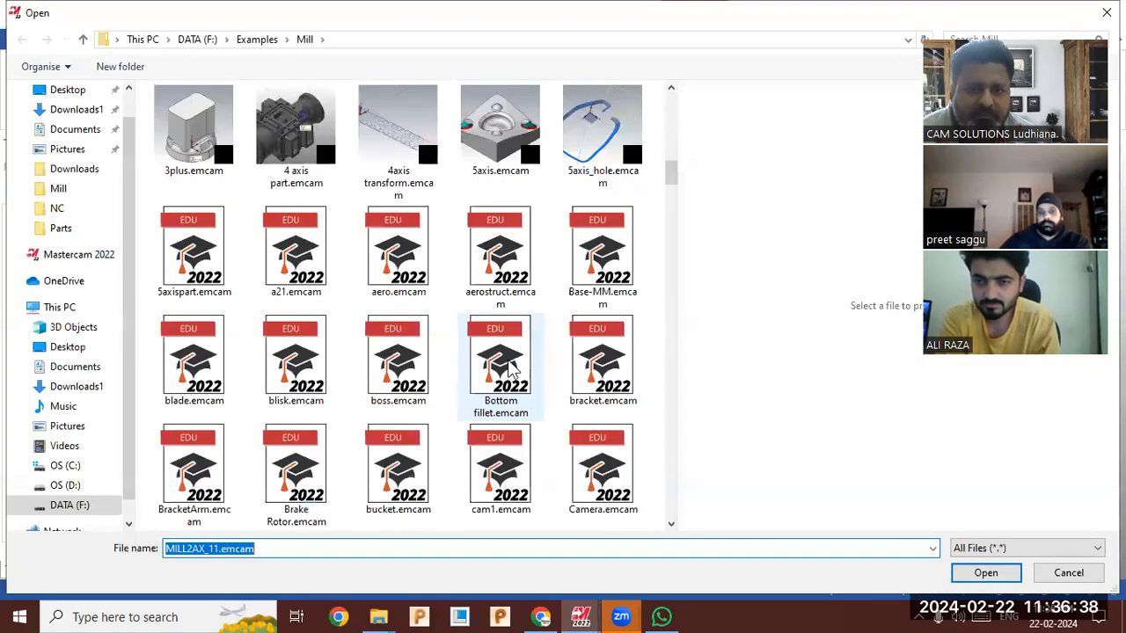
scroll(515, 370, "down", 3)
scroll(514, 366, "down", 6)
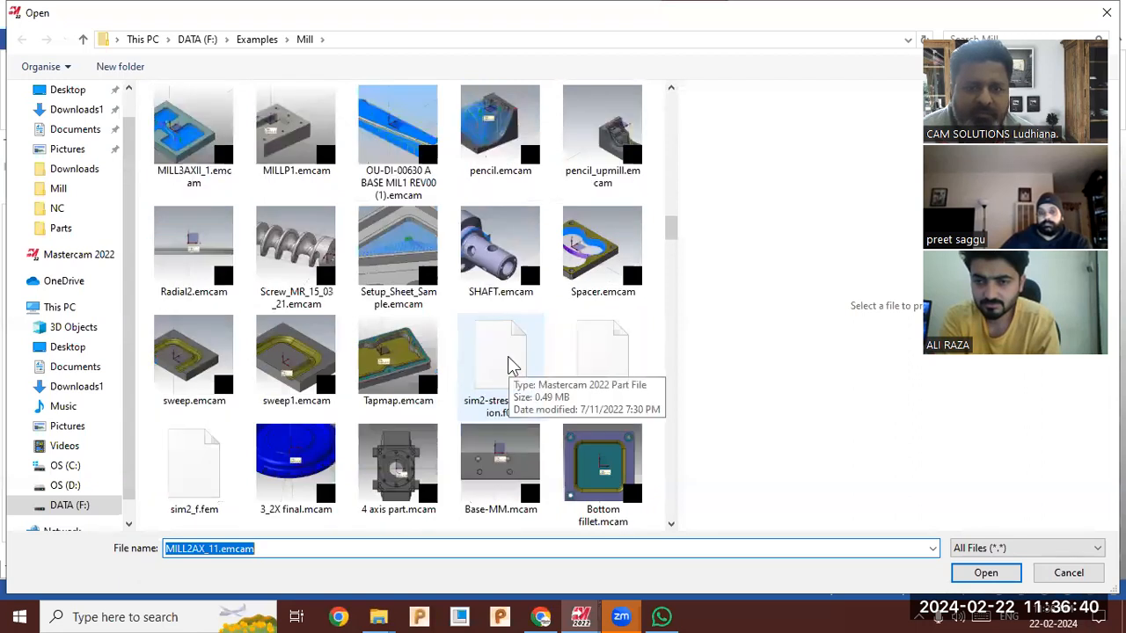
scroll(513, 365, "up", 3)
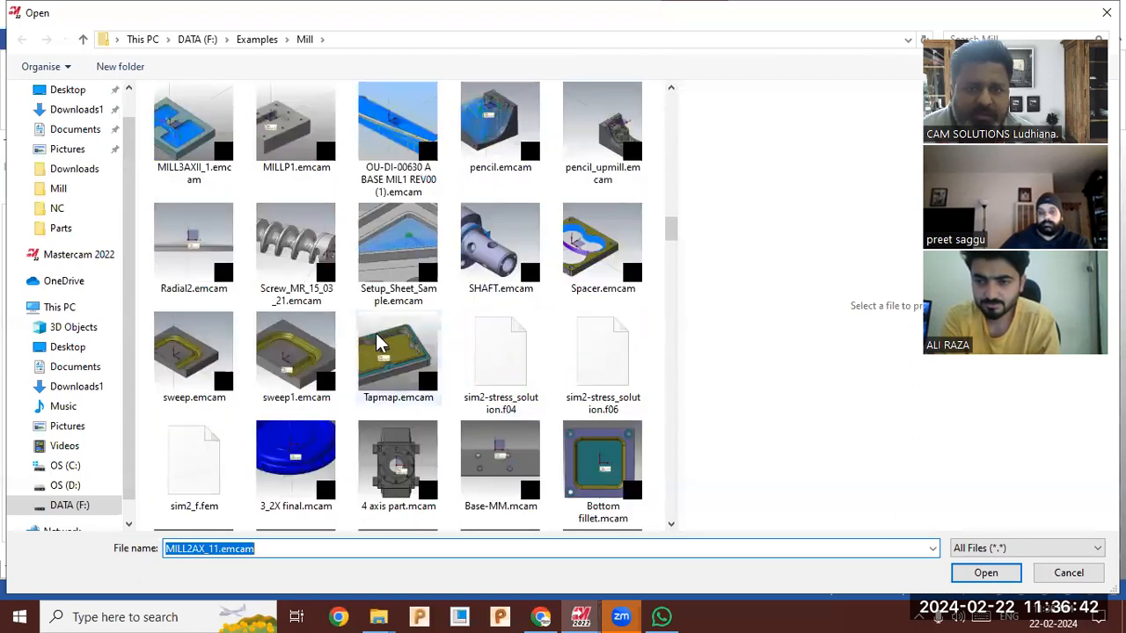
scroll(383, 343, "up", 3)
left_click(189, 457)
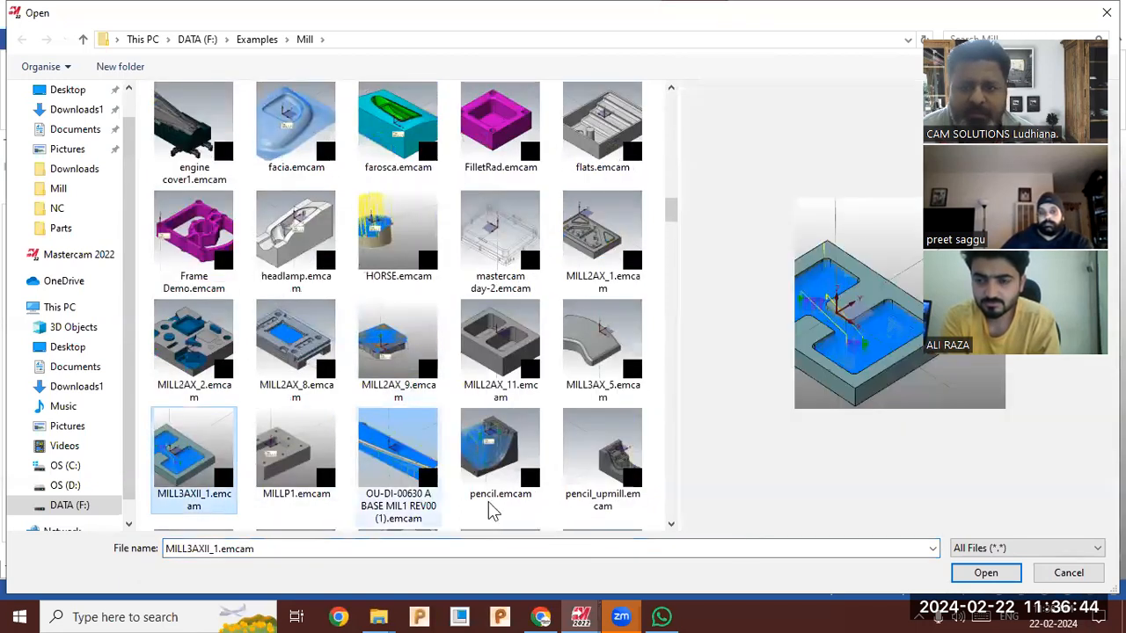
left_click(986, 572)
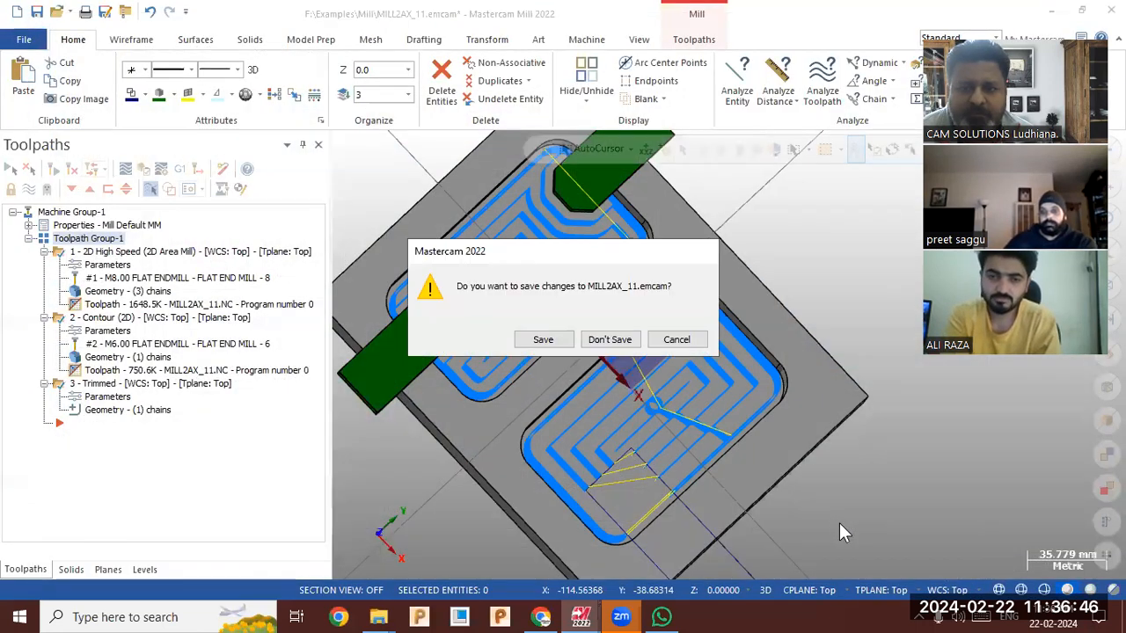
left_click(543, 342)
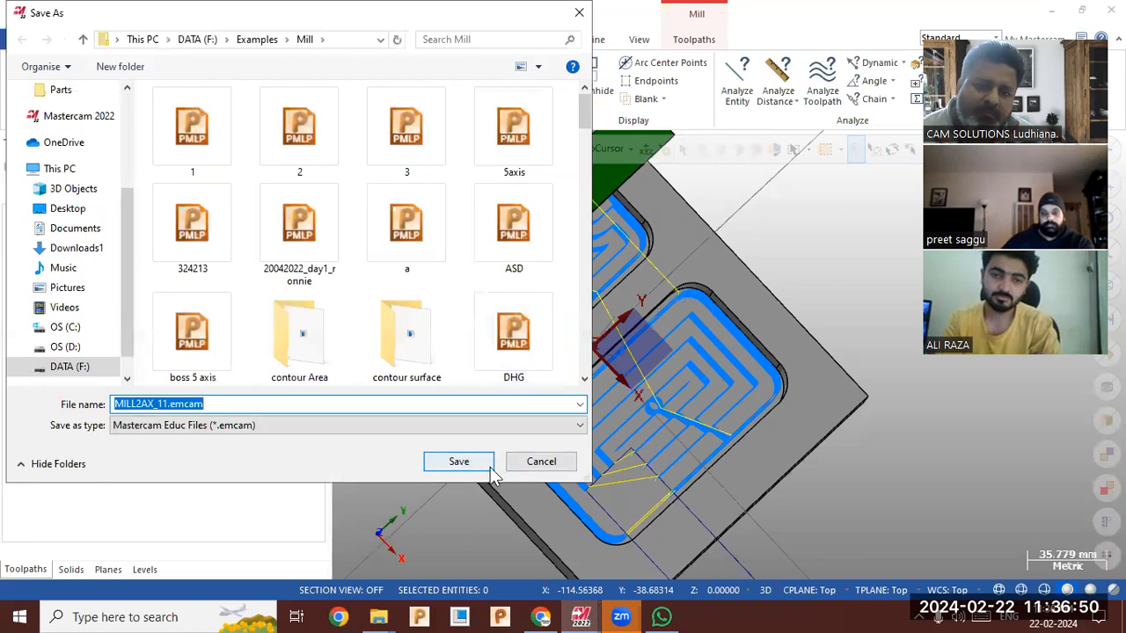
left_click(489, 466)
left_click(602, 308)
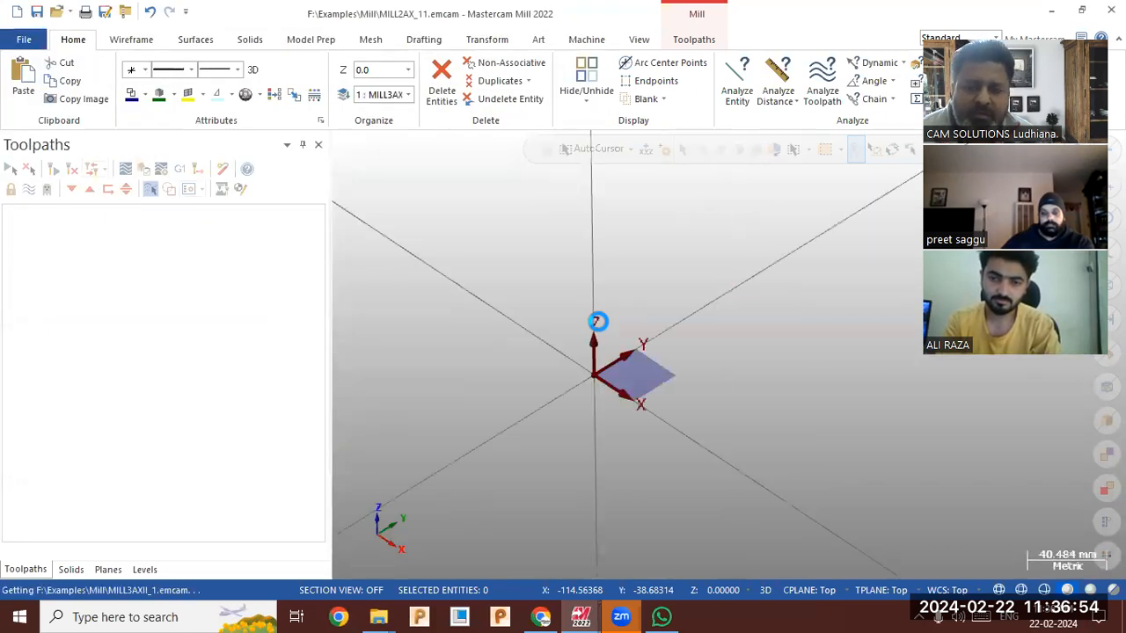
- Delete the 2D High Speed and Contour operations with Toolpath Group-1 selected
left_click(97, 278)
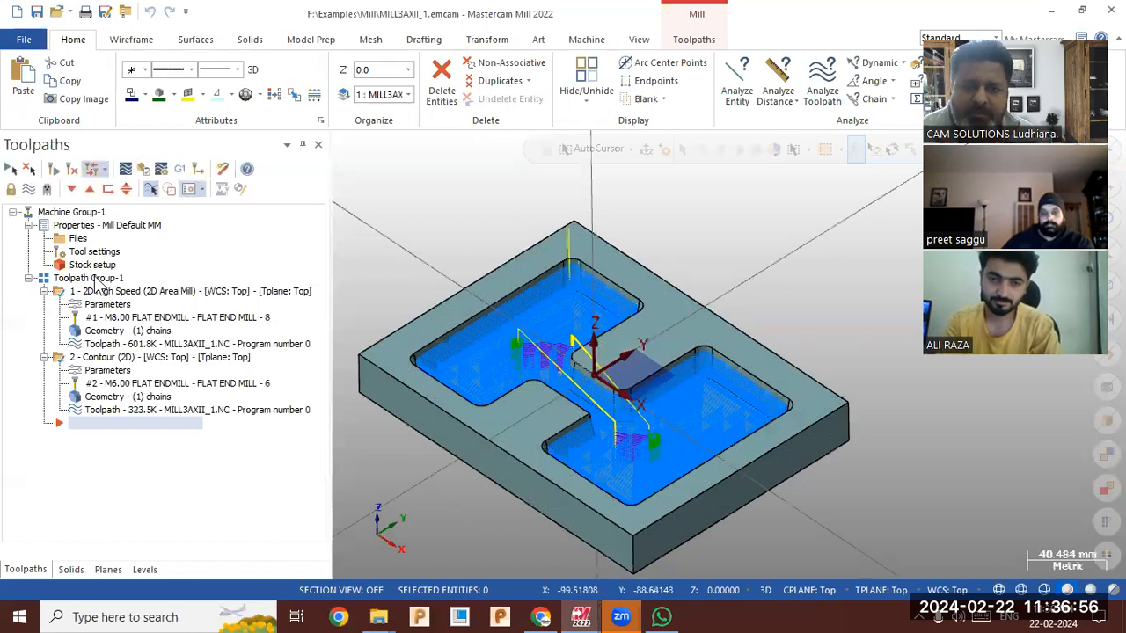
right_click(110, 278)
left_click(150, 326)
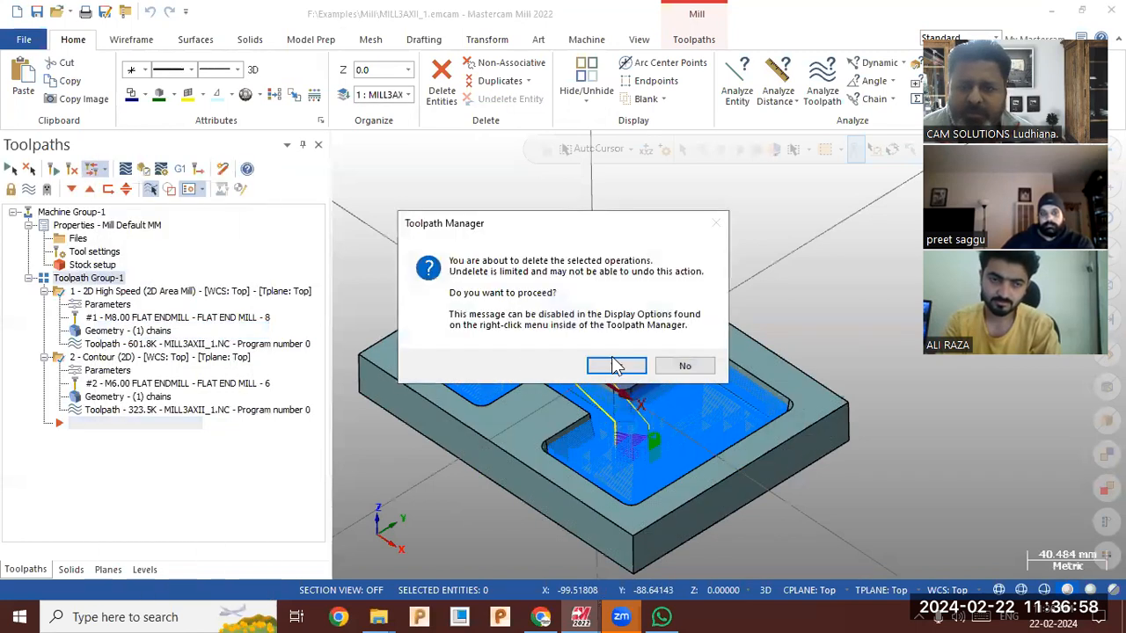
left_click(616, 363)
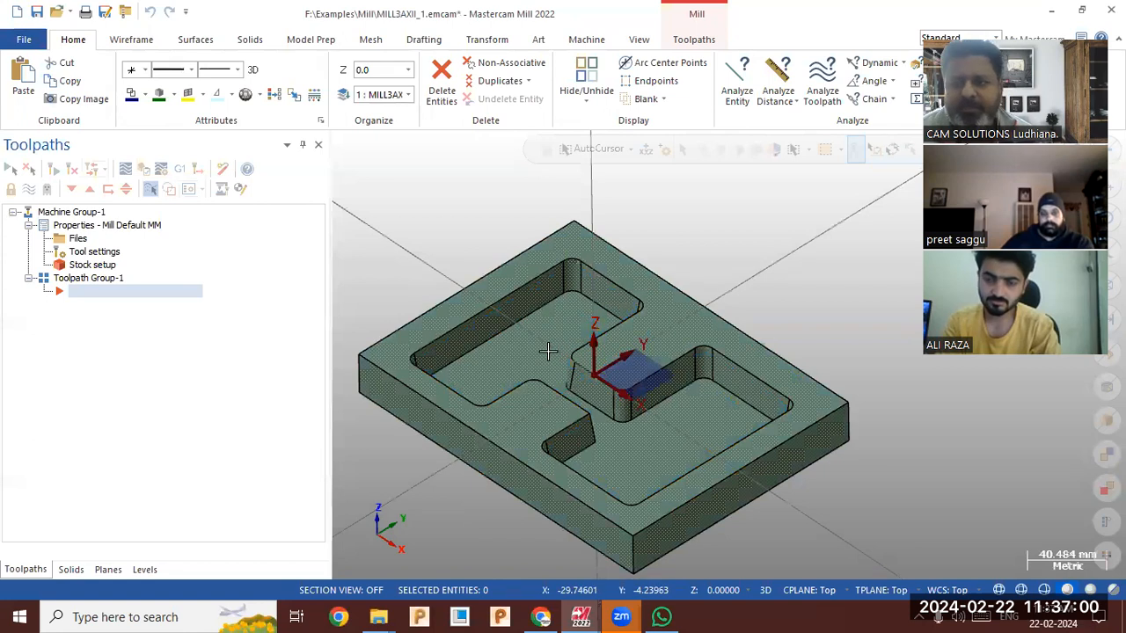
left_click(709, 44)
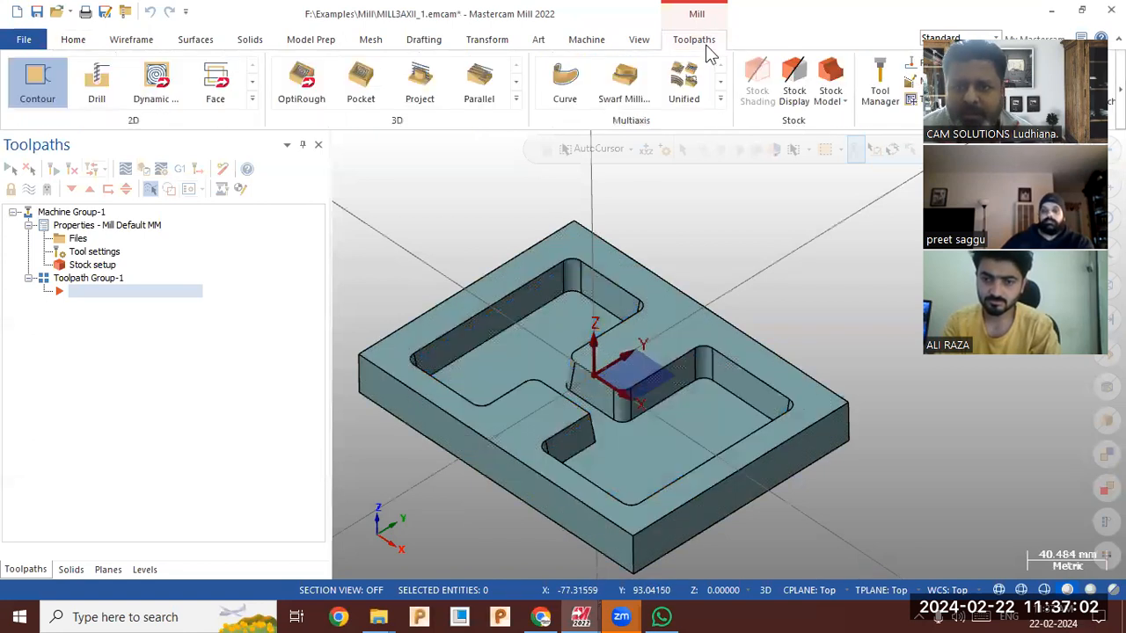
left_click(517, 100)
left_click(430, 163)
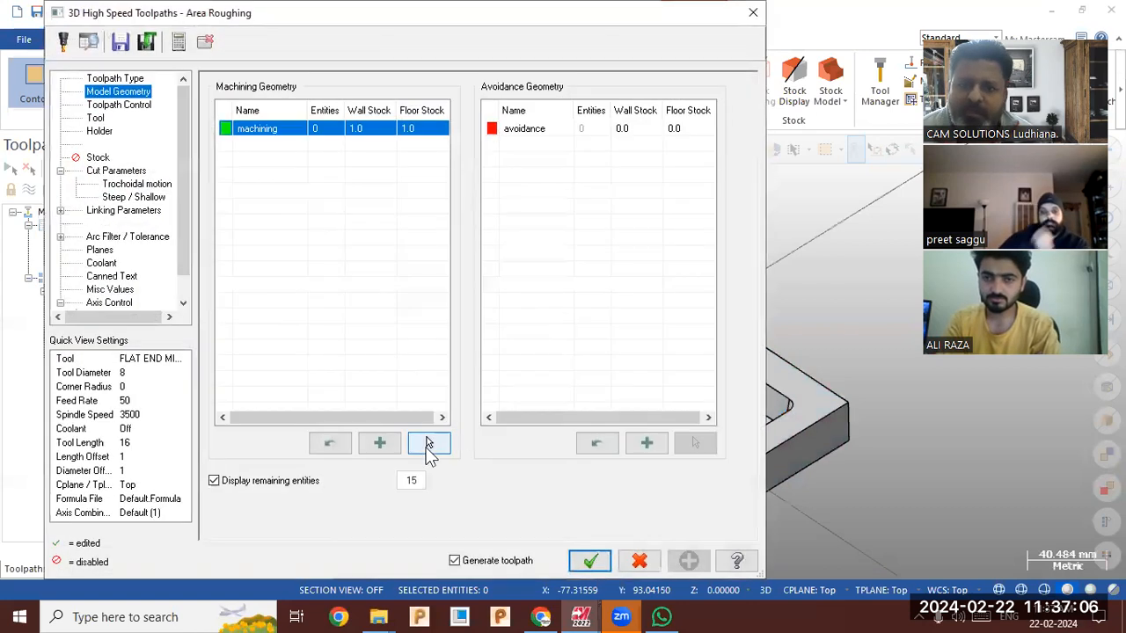
left_click(428, 444)
double_click(530, 345)
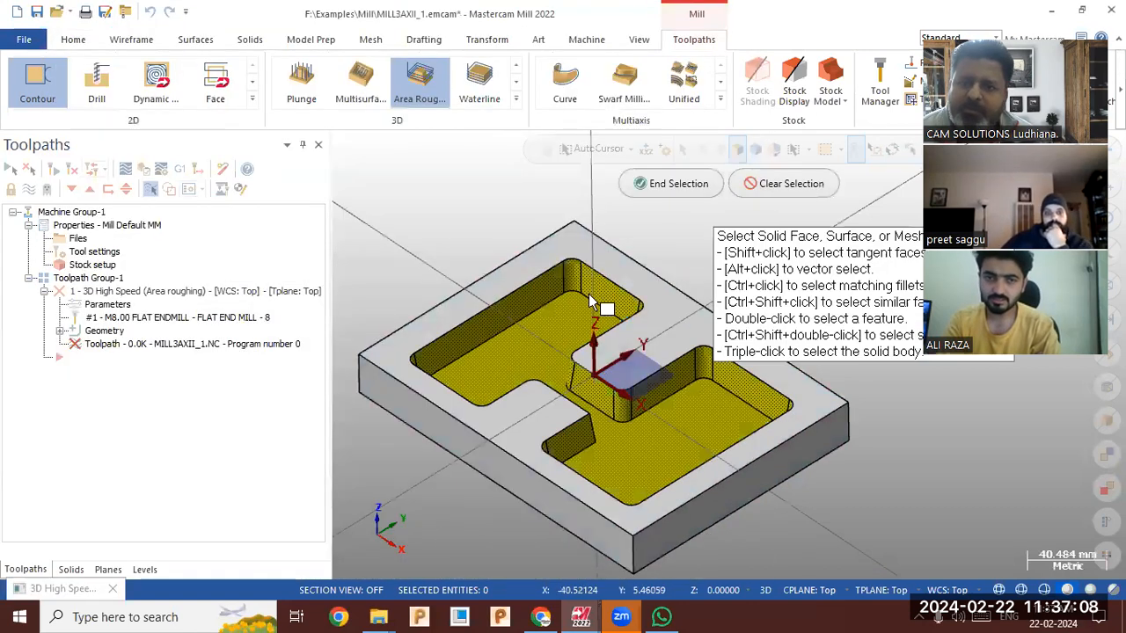
left_click(679, 185)
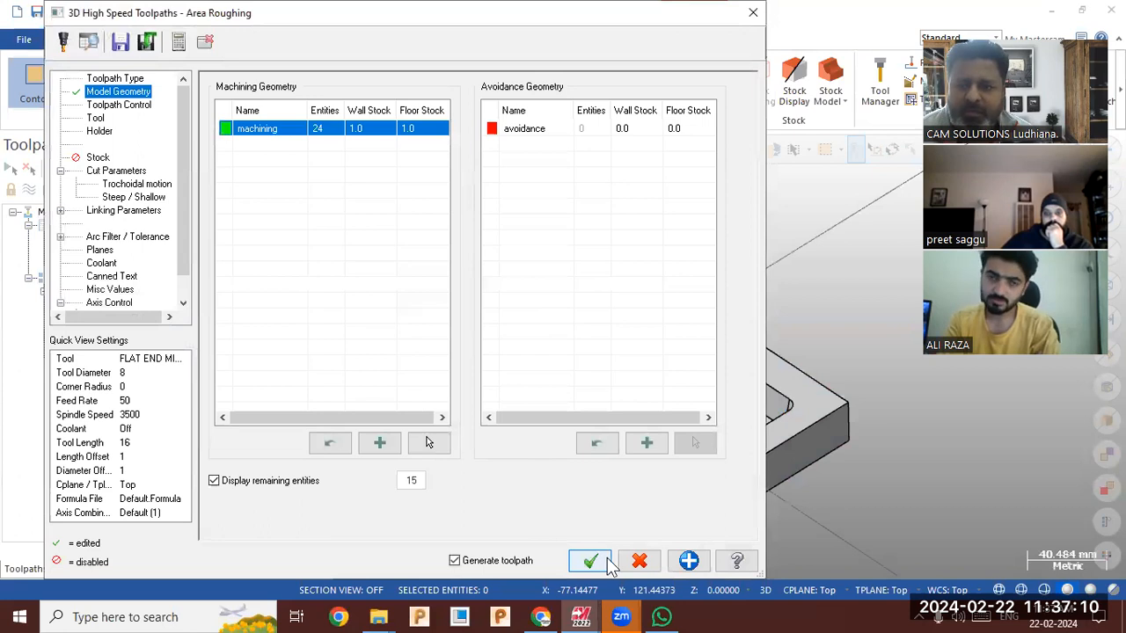
left_click(640, 561)
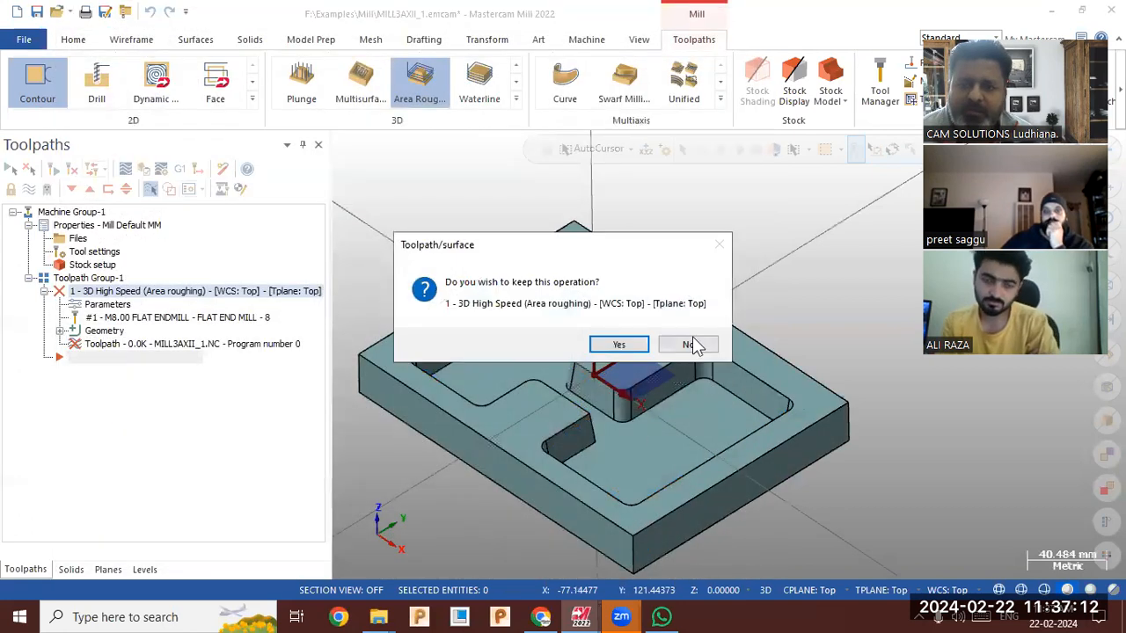
left_click(689, 344)
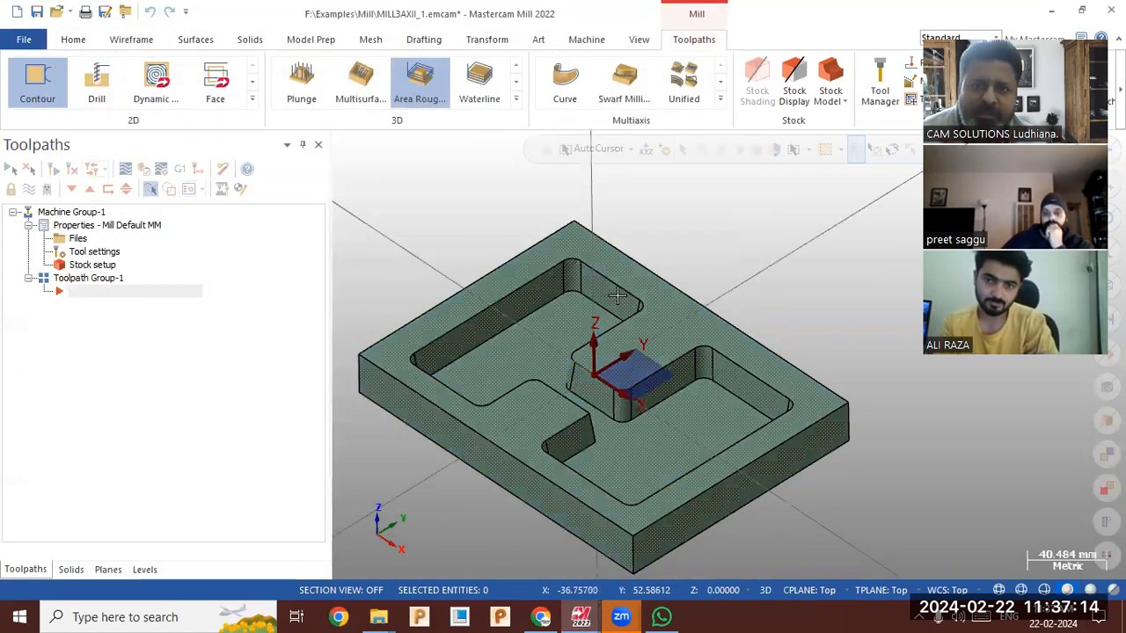
- Merge m13clamp.emcam from the Documents folder into the part, accepting the clamp's default location
scroll(402, 227, "down", 1)
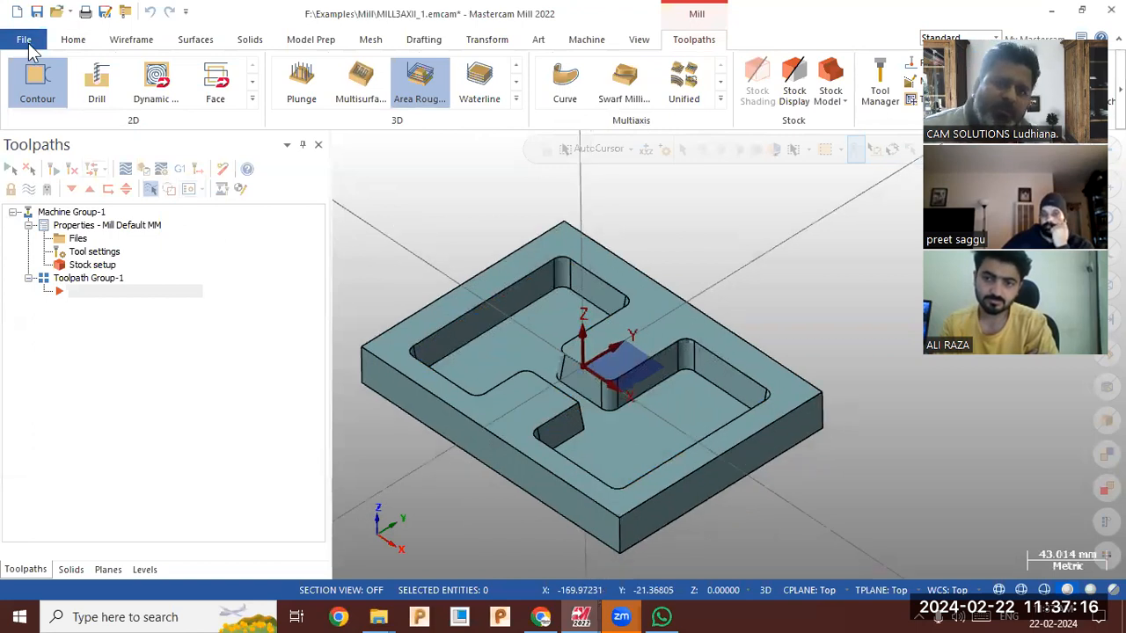
left_click(26, 44)
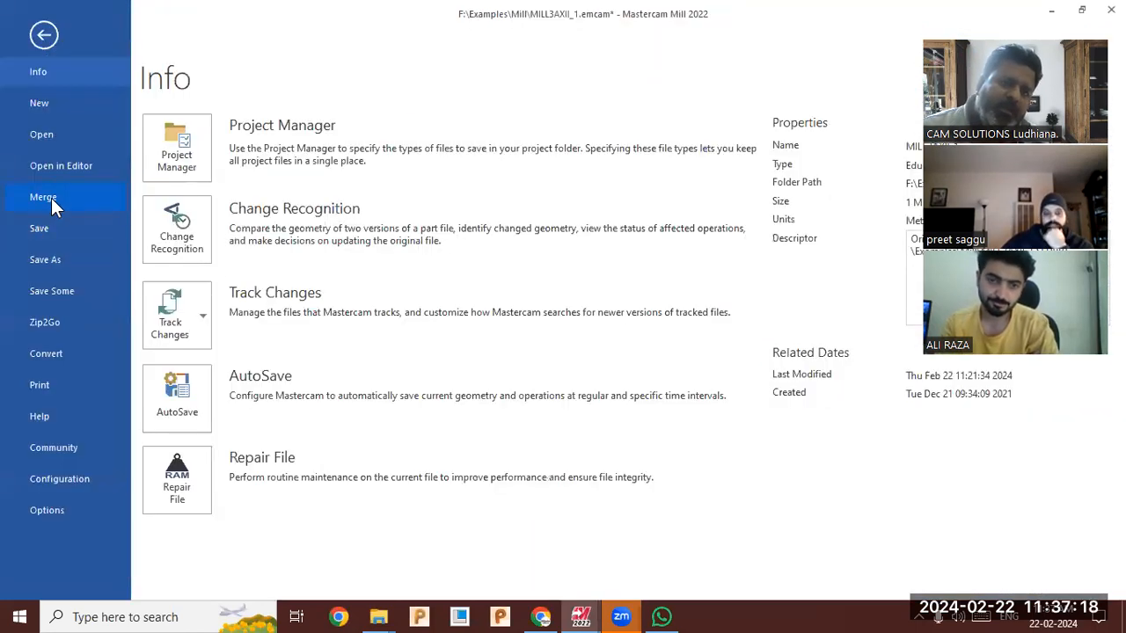
left_click(51, 198)
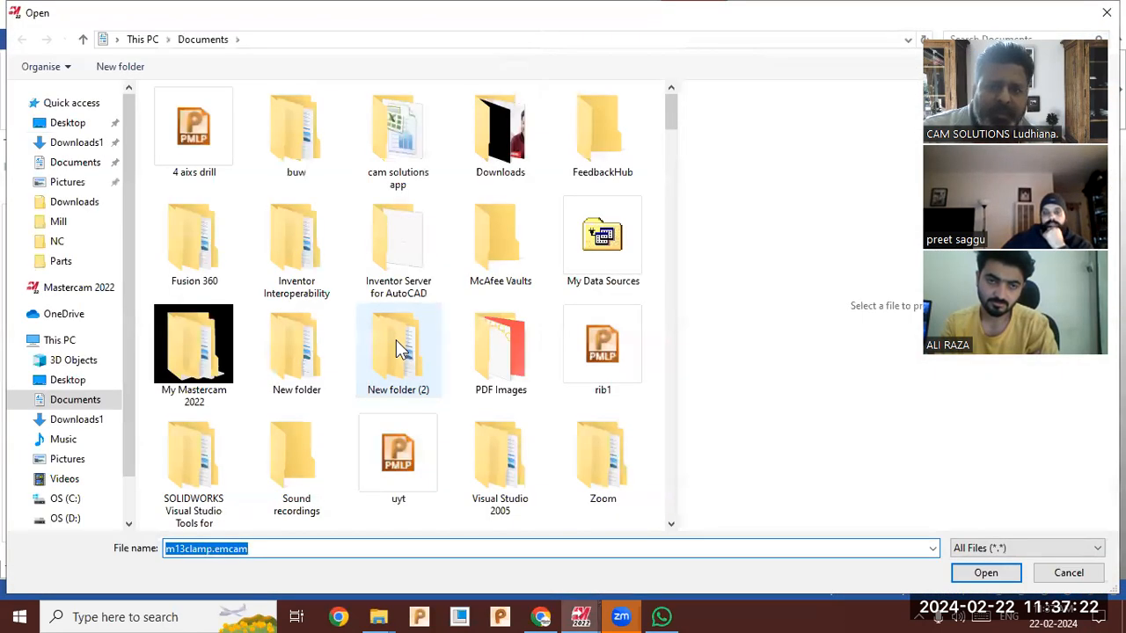
scroll(396, 339, "down", 8)
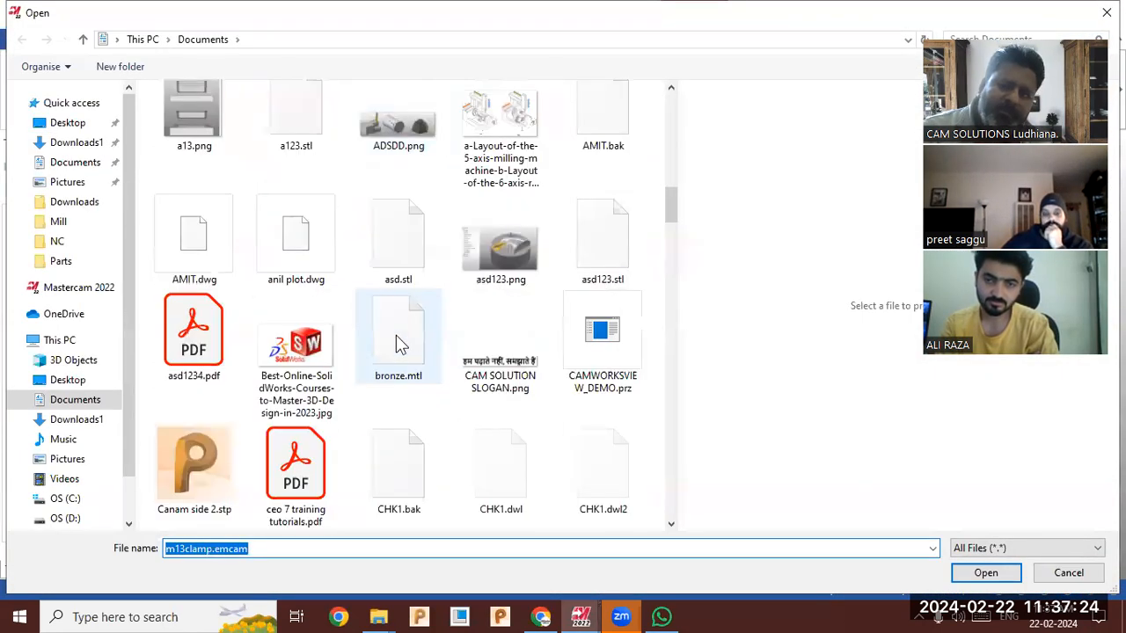
left_click(432, 251)
key("m")
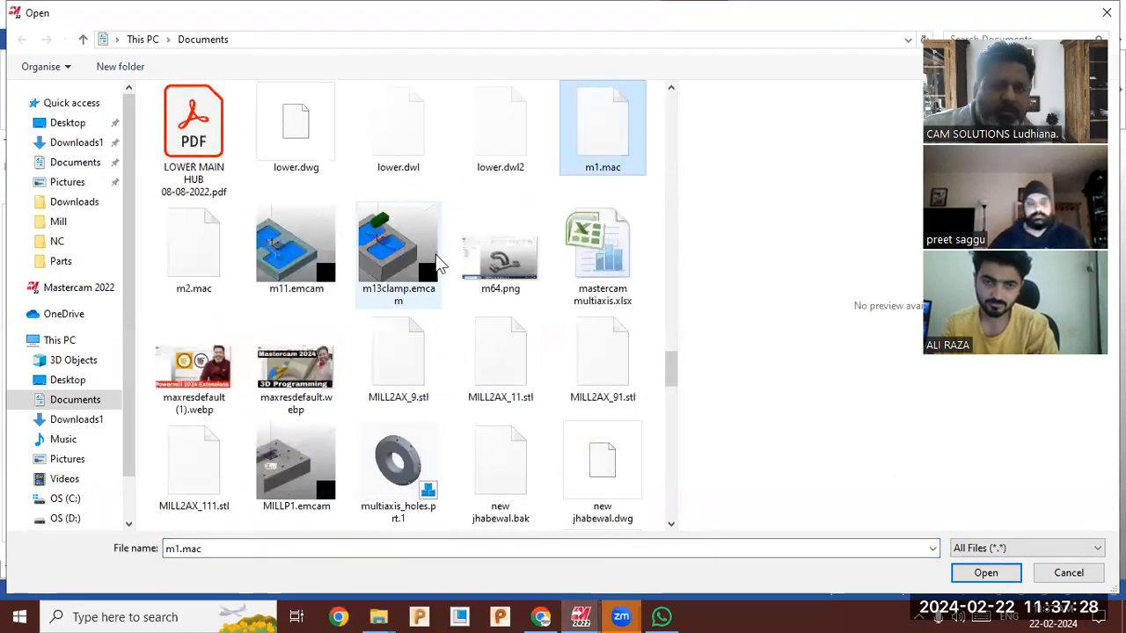
left_click(400, 255)
left_click(985, 573)
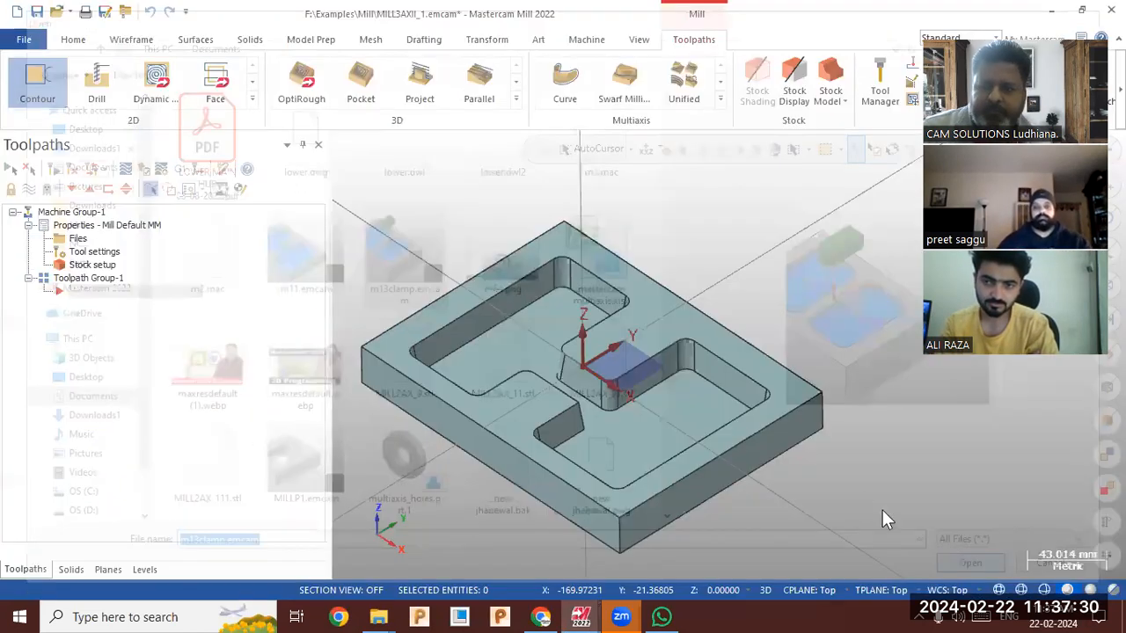
middle_click_drag(599, 340, 588, 421)
left_click(284, 176)
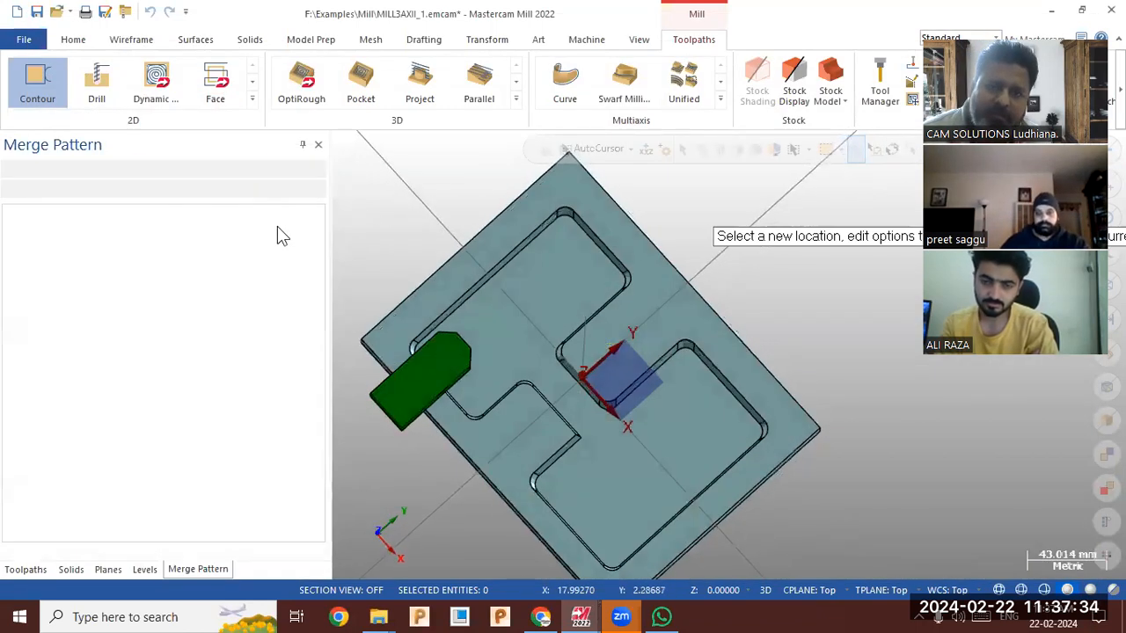
middle_click_drag(328, 263, 425, 217)
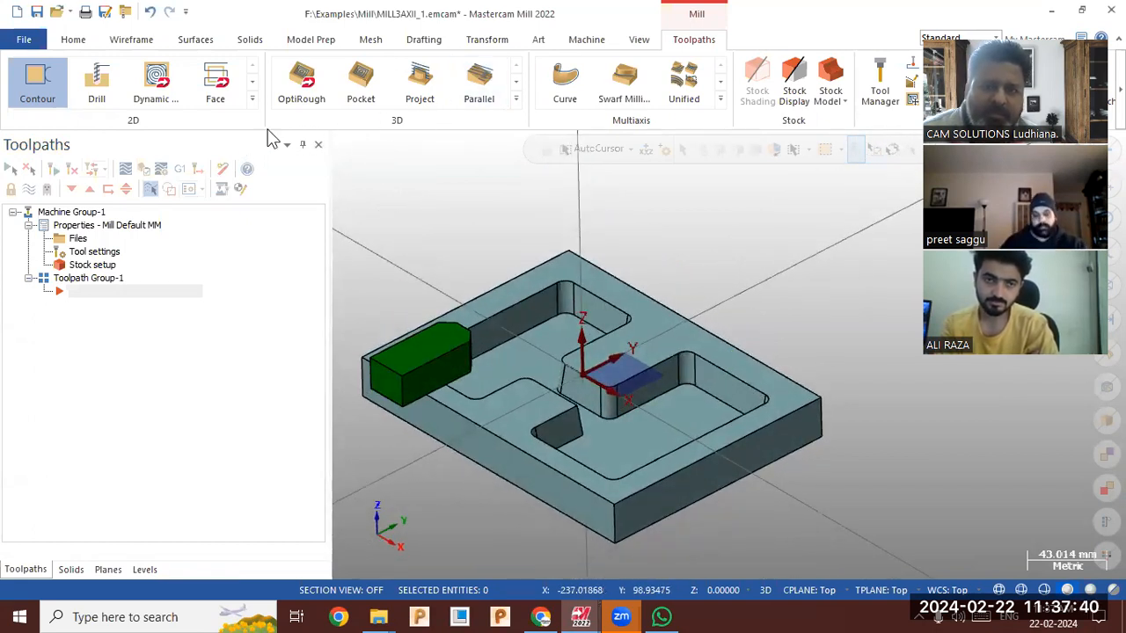
- Create a 3D Area Roughing toolpath with the whole pocket feature as its machining geometry
left_click(515, 99)
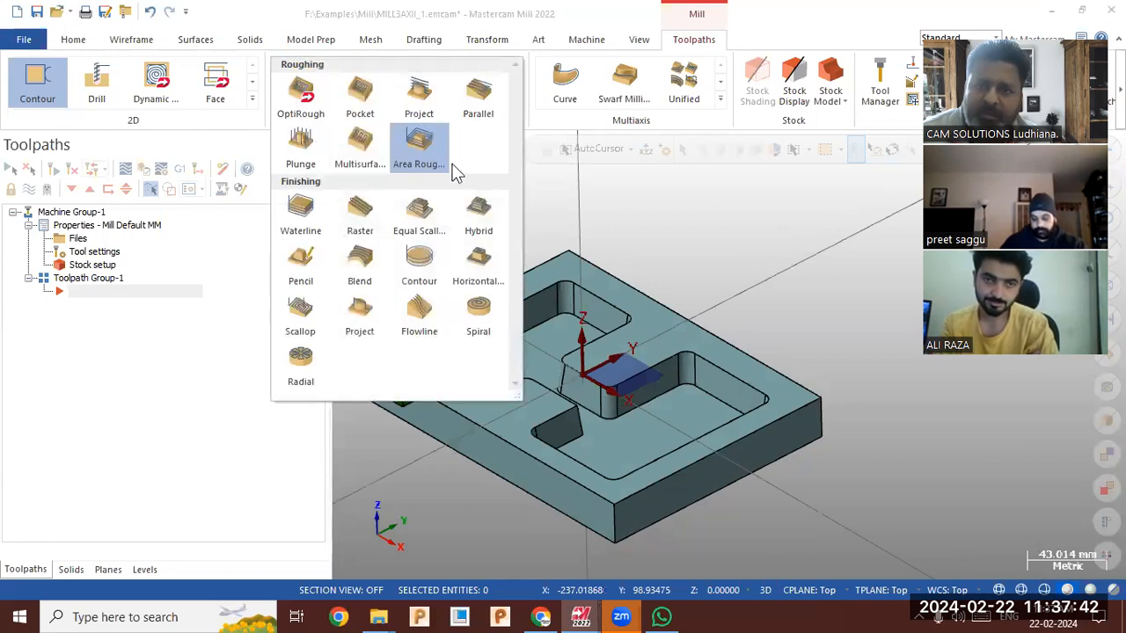
left_click(419, 151)
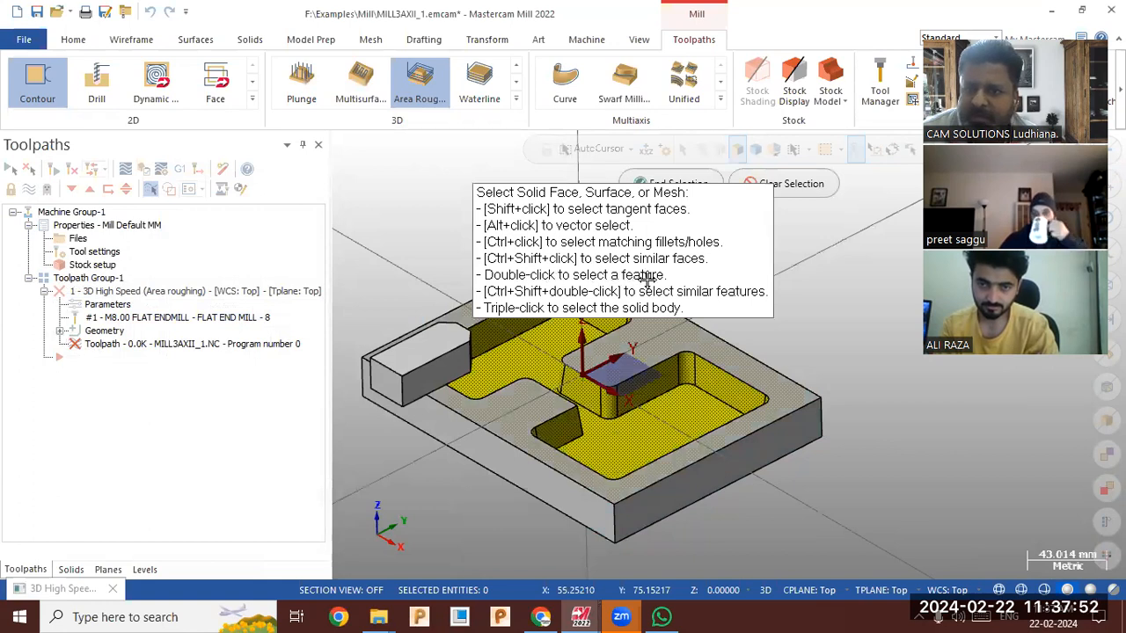
left_click(672, 181)
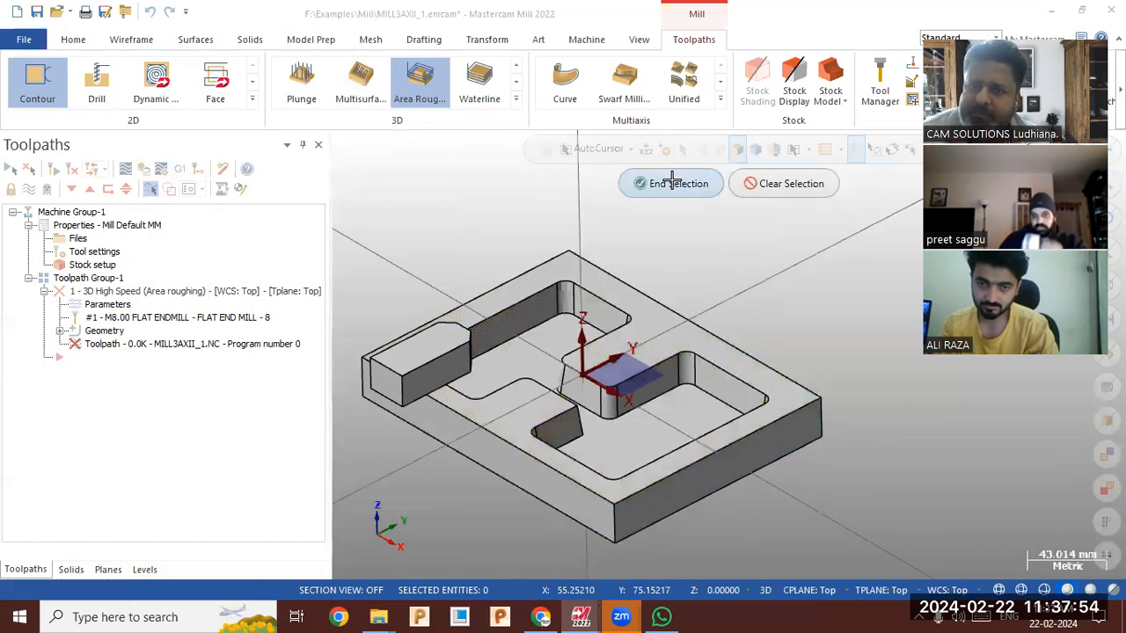
- Set the wall stock and floor stock of the machining geometry to 0
left_click(370, 130)
type("0")
left_click(426, 128)
left_click(427, 130)
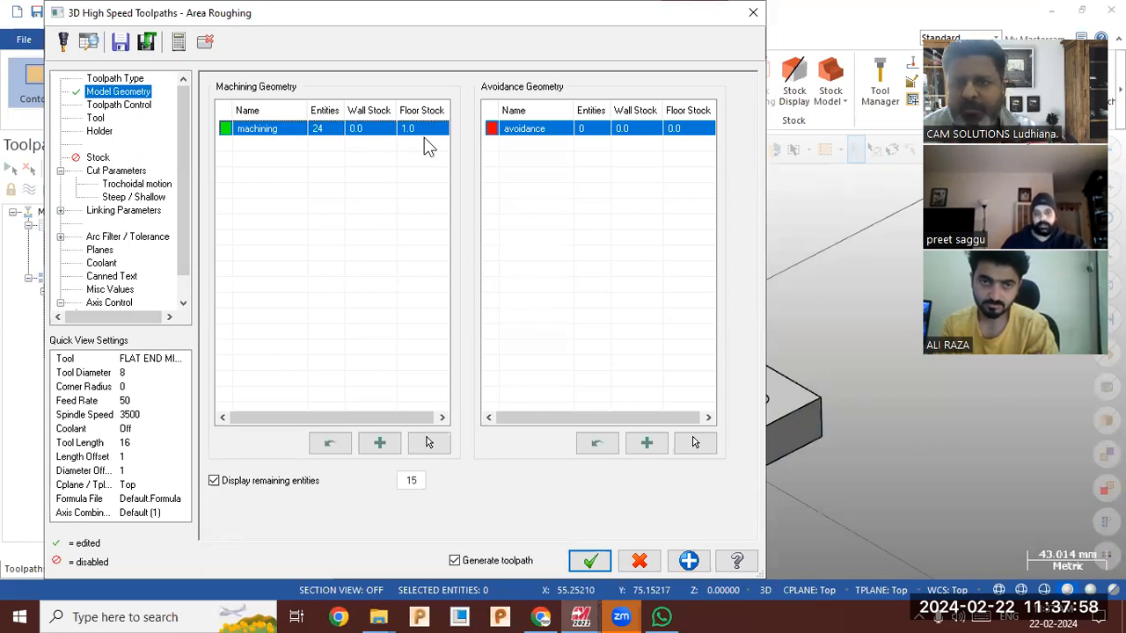
type("0")
left_click(430, 179)
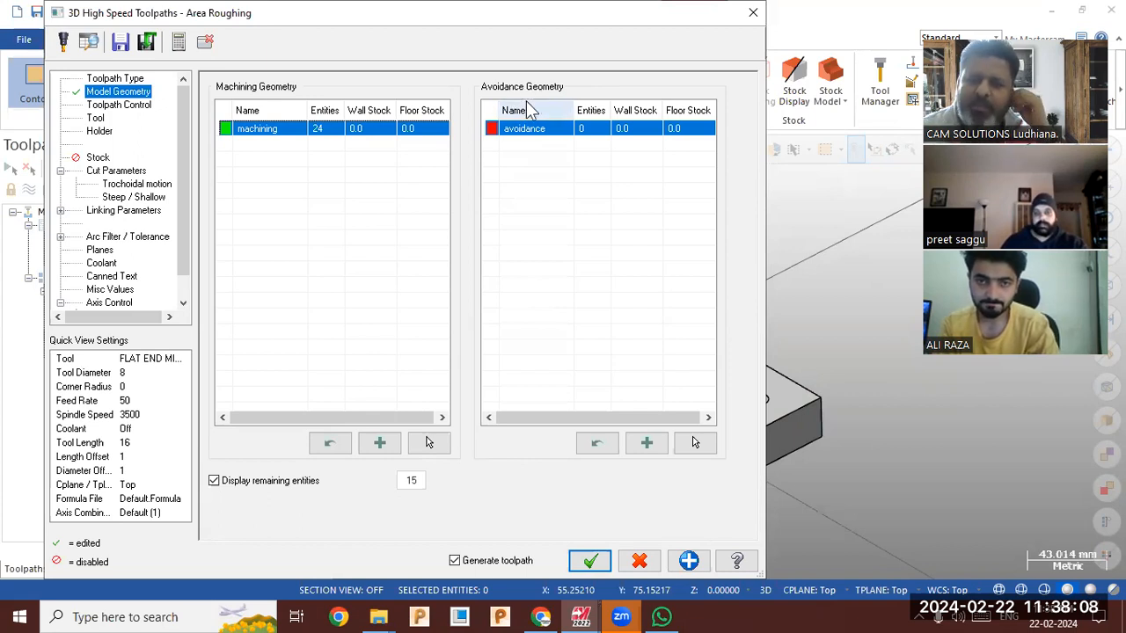
- Add the whole clamp body to the Area Roughing toolpath's avoidance geometry
left_click(695, 442)
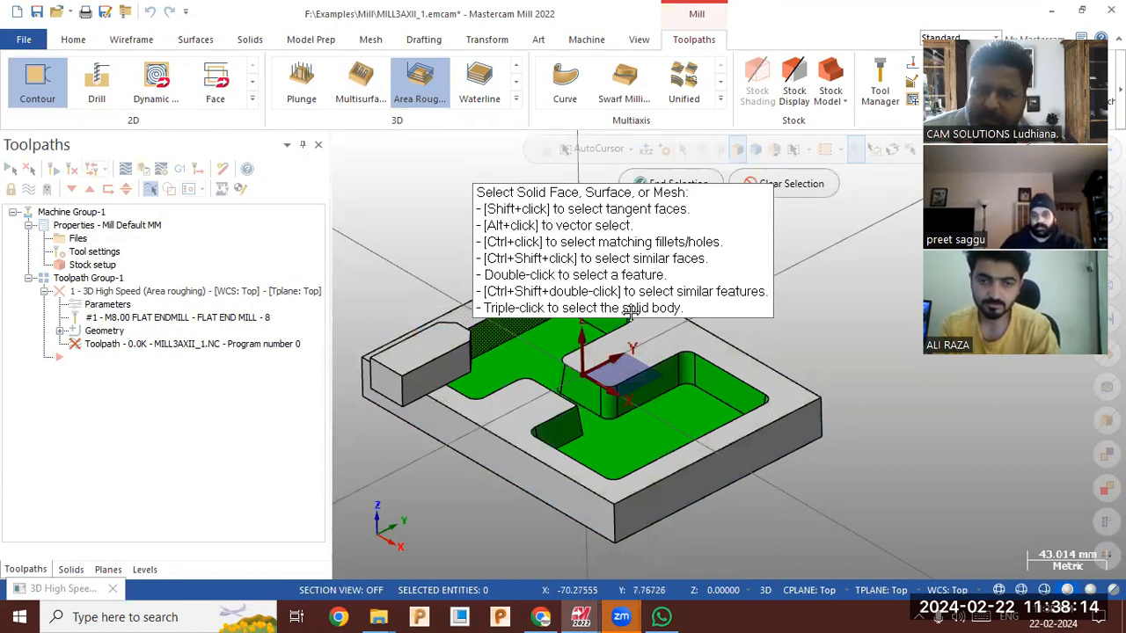
middle_click_drag(828, 322, 578, 381)
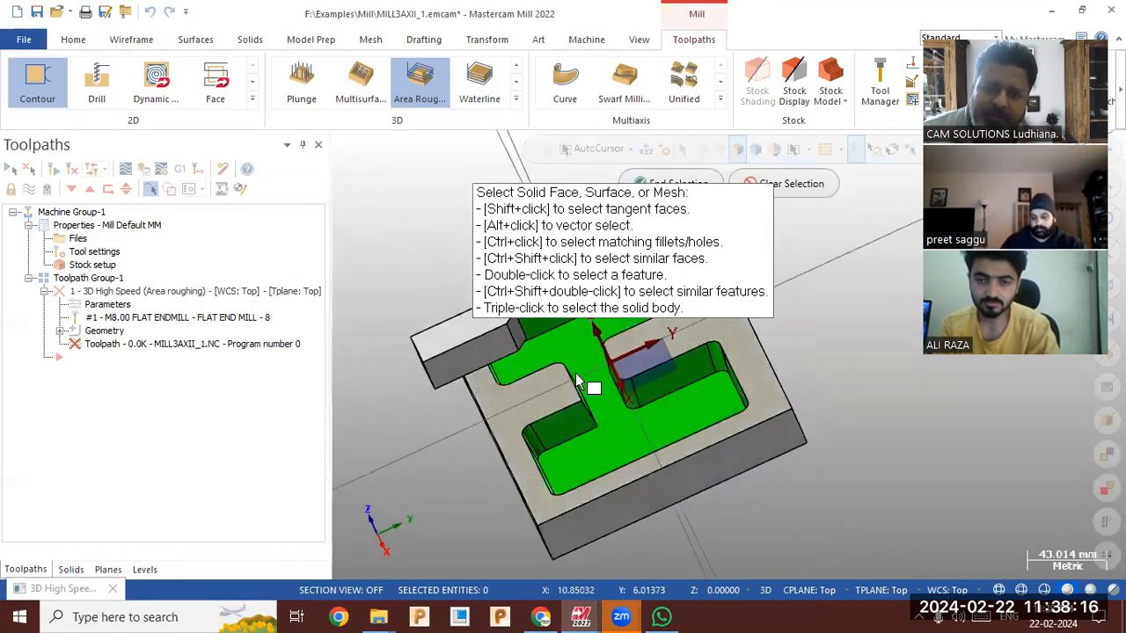
middle_click_drag(393, 439, 466, 417)
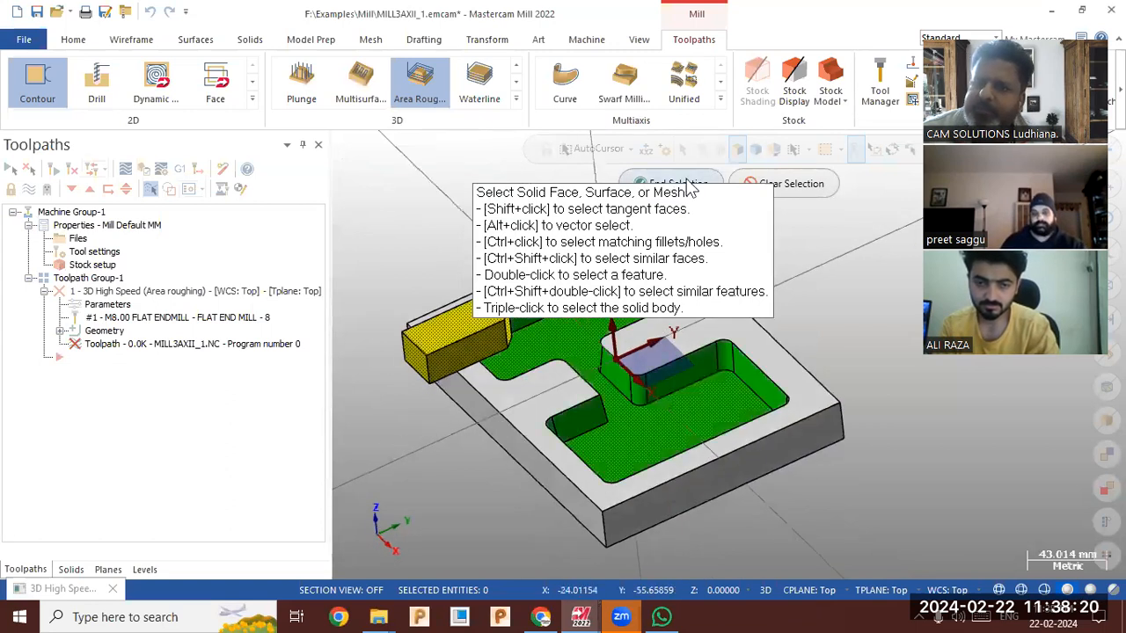
left_click(684, 185)
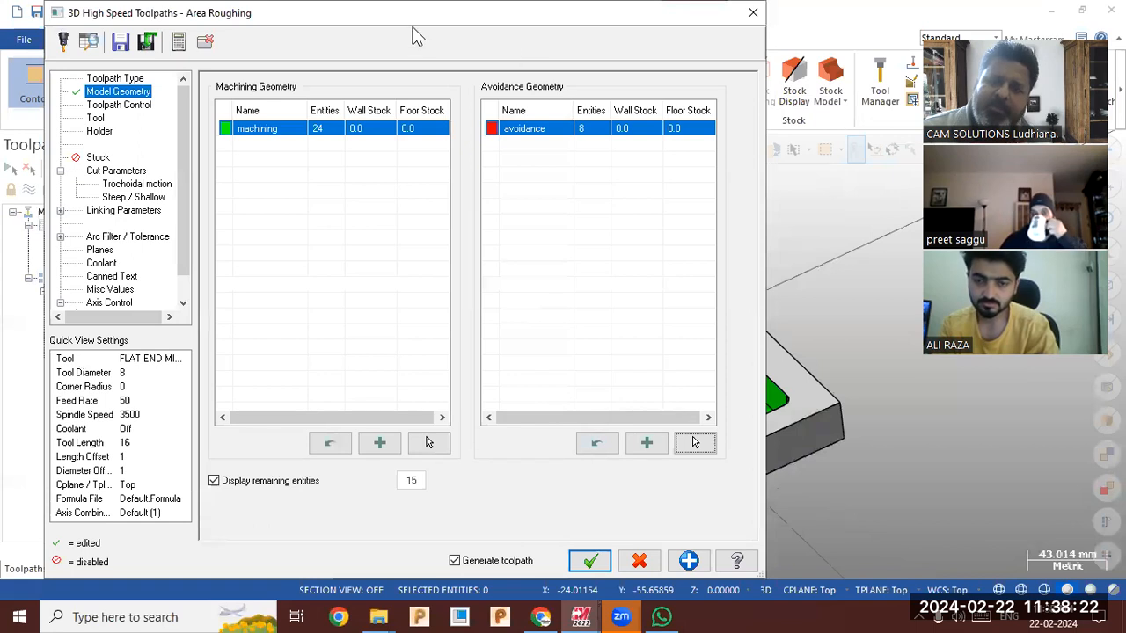
- Set the Area Roughing stepdown to 1 and generate the toolpath, accepting the stepover warning
left_click_drag(412, 27, 301, 25)
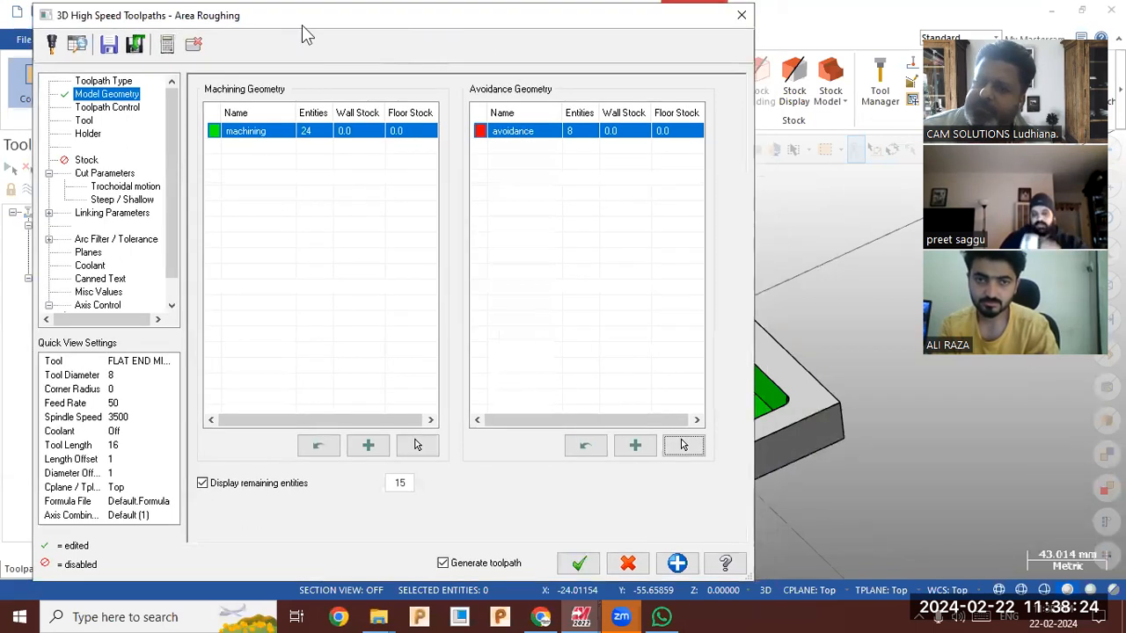
left_click(98, 107)
left_click(85, 120)
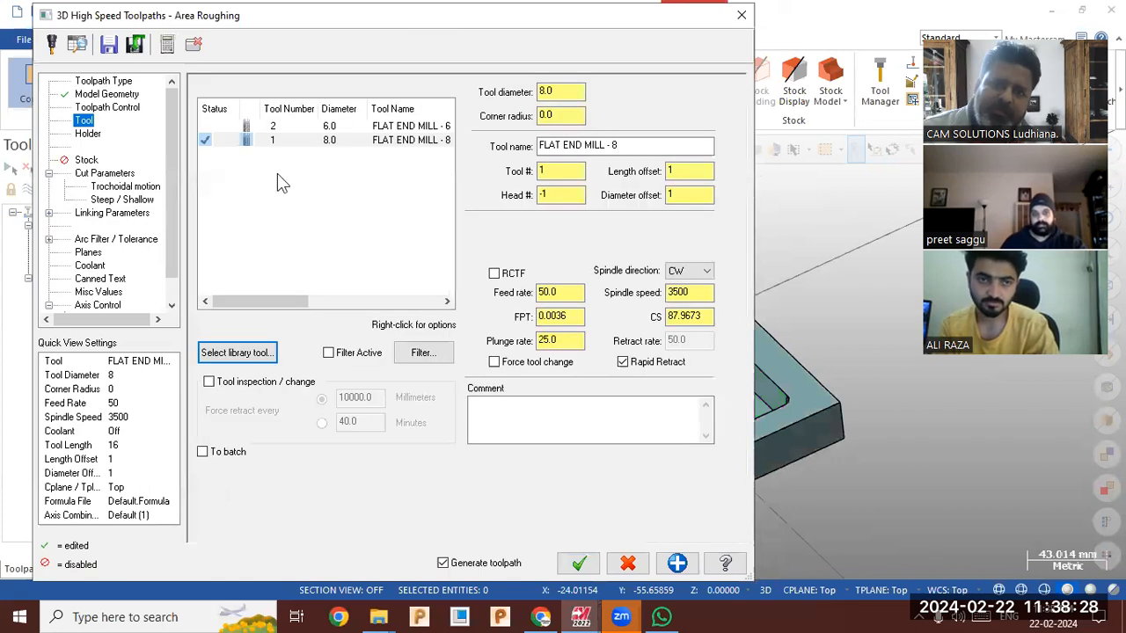
left_click(105, 174)
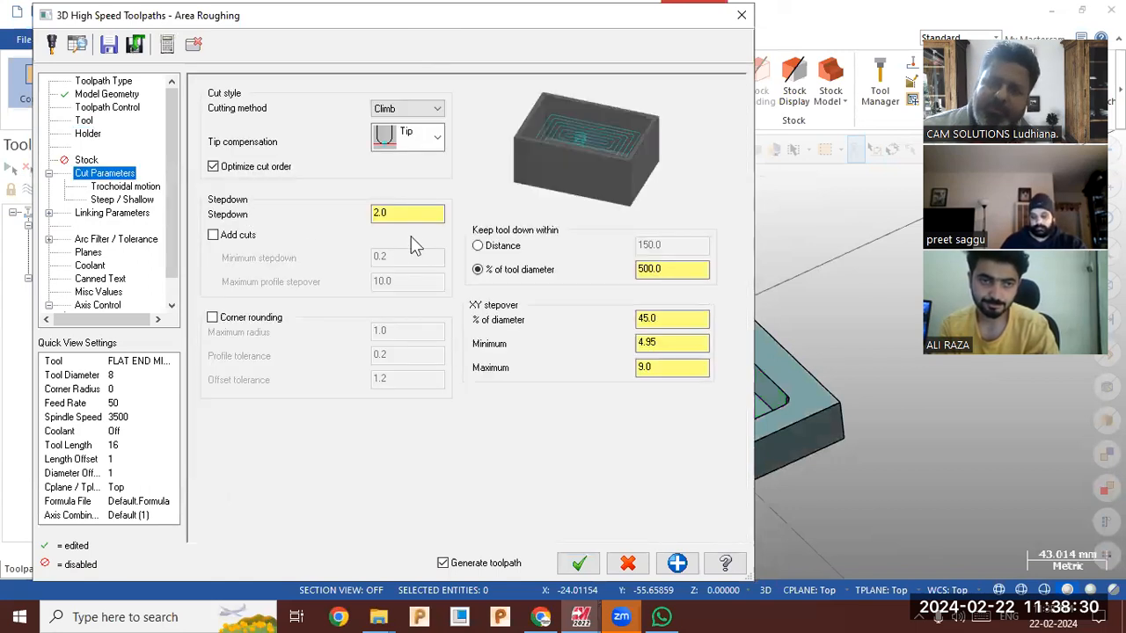
double_click(402, 212)
type("1")
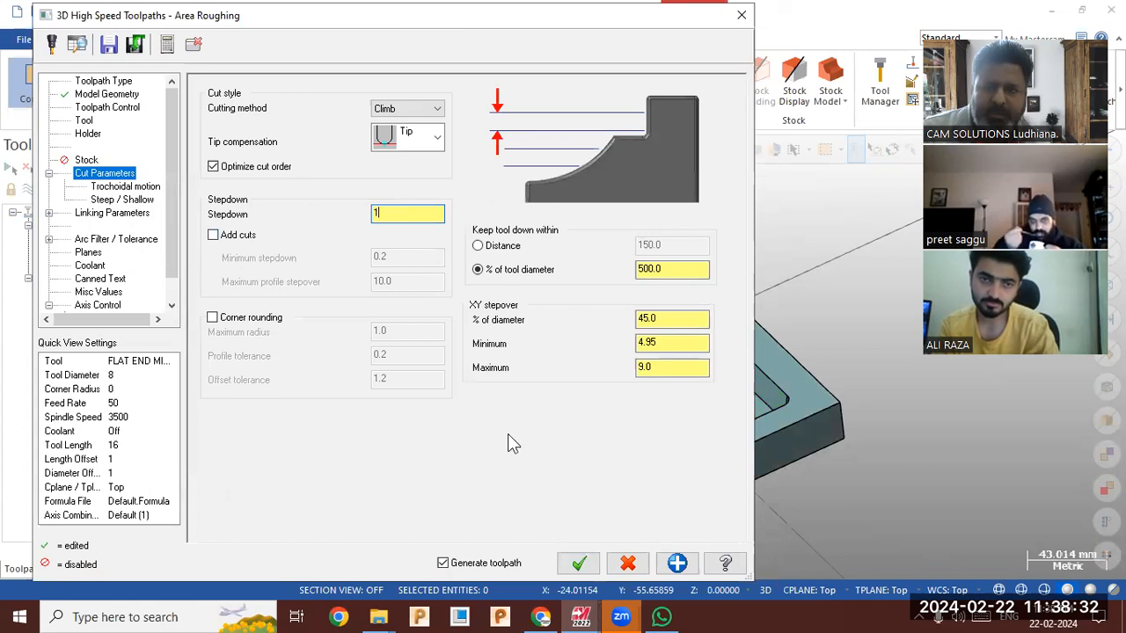
left_click(579, 563)
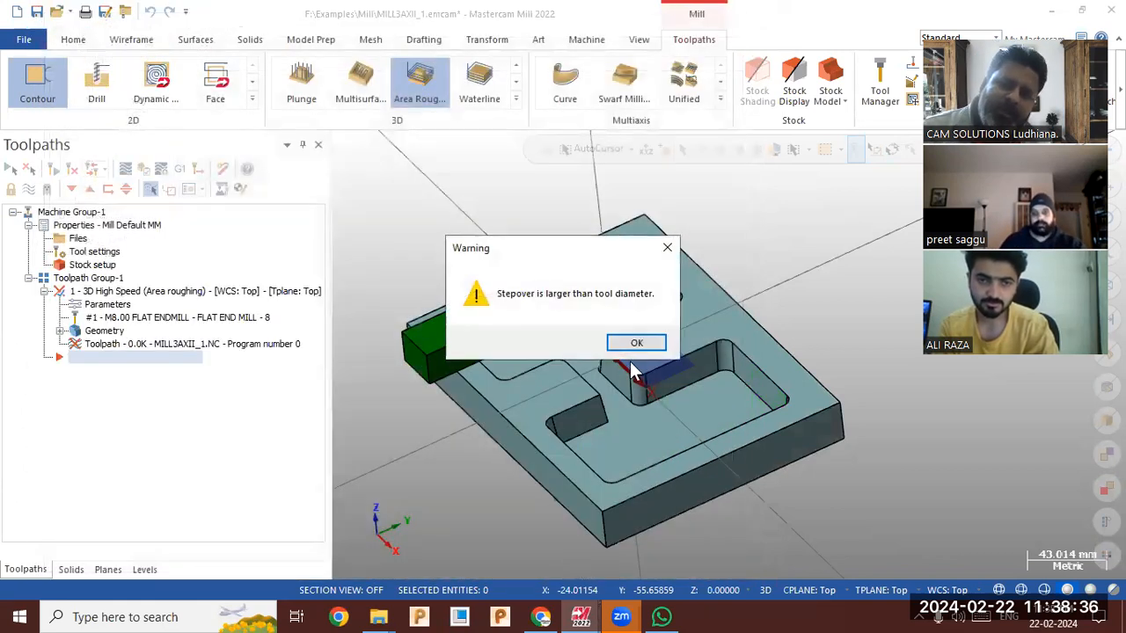
left_click(636, 346)
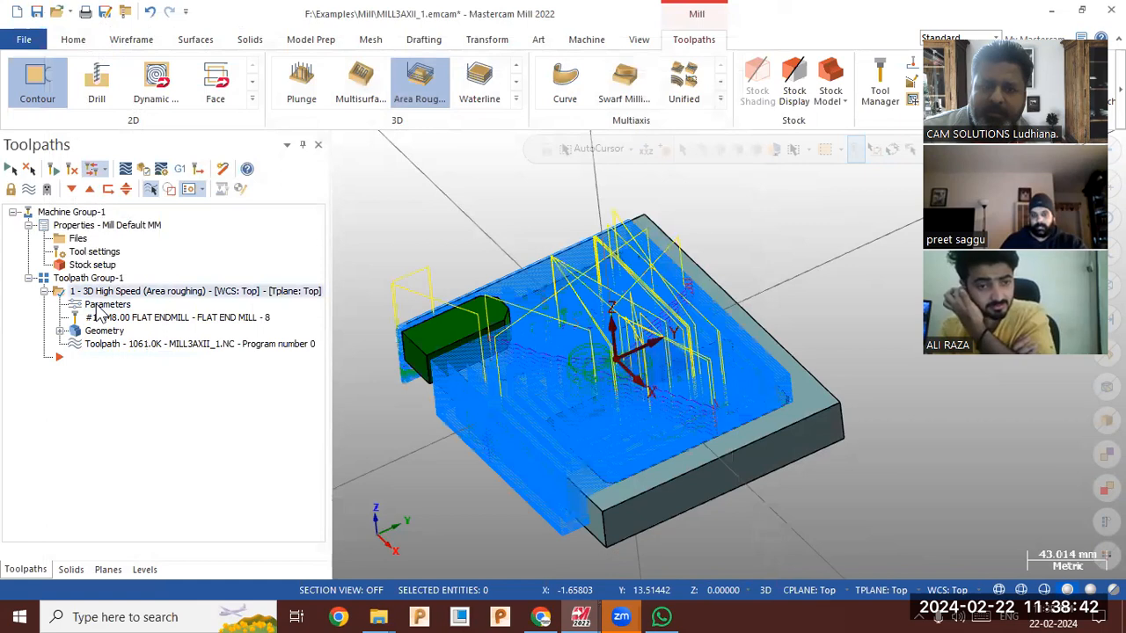
- Set the toolpath's XY stepover to 30% of the tool diameter and turn trochoidal motion off
left_click(104, 305)
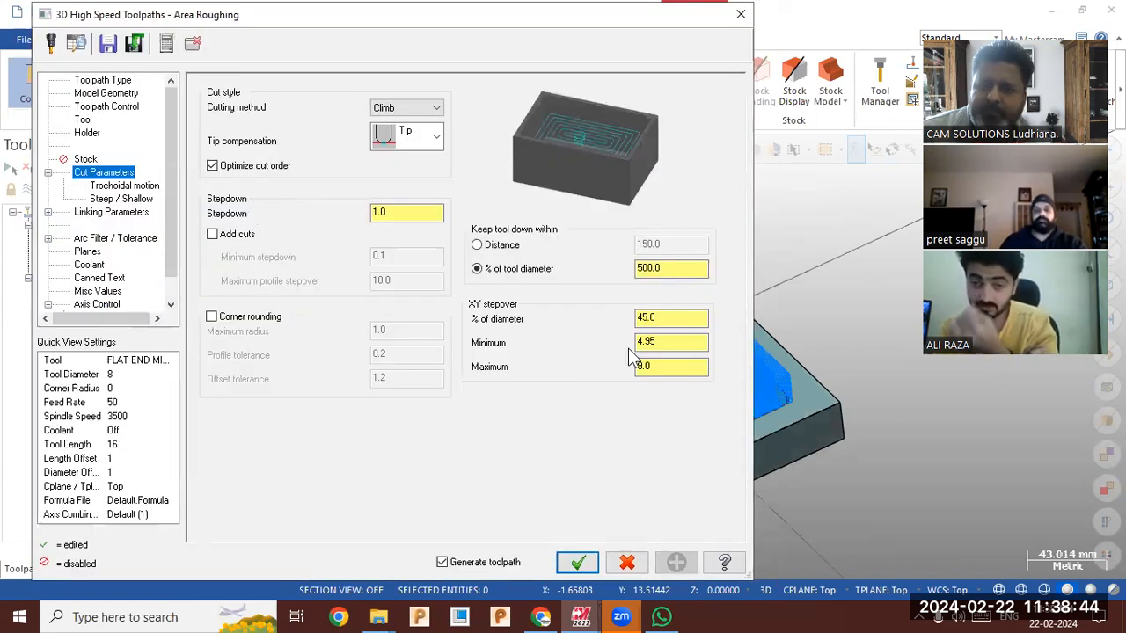
double_click(657, 319)
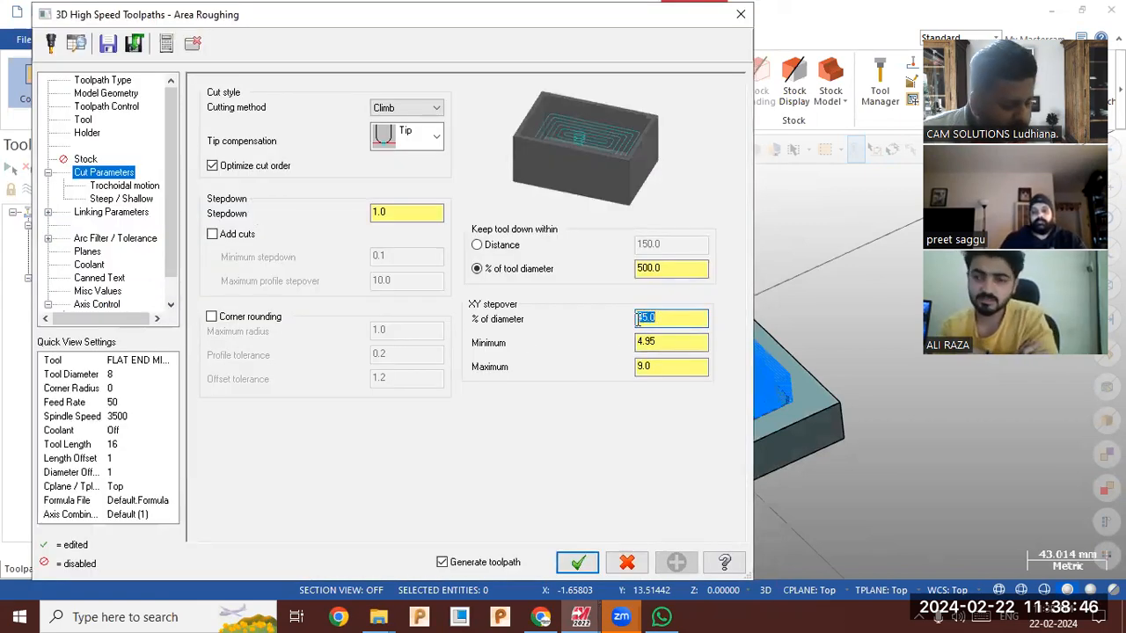
key("Return")
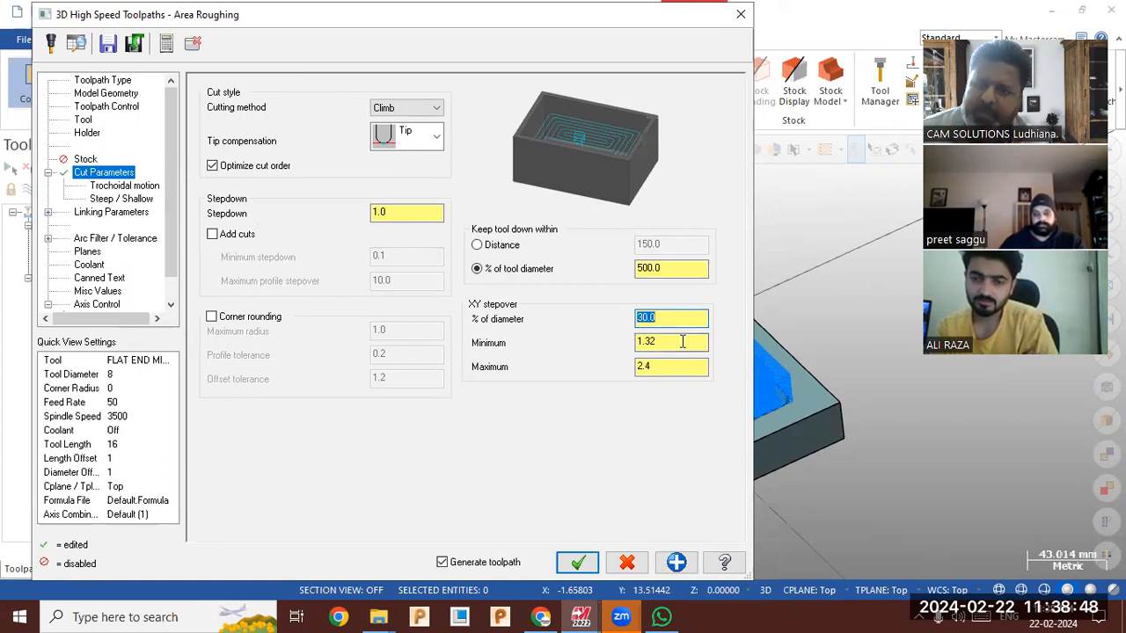
left_click(128, 186)
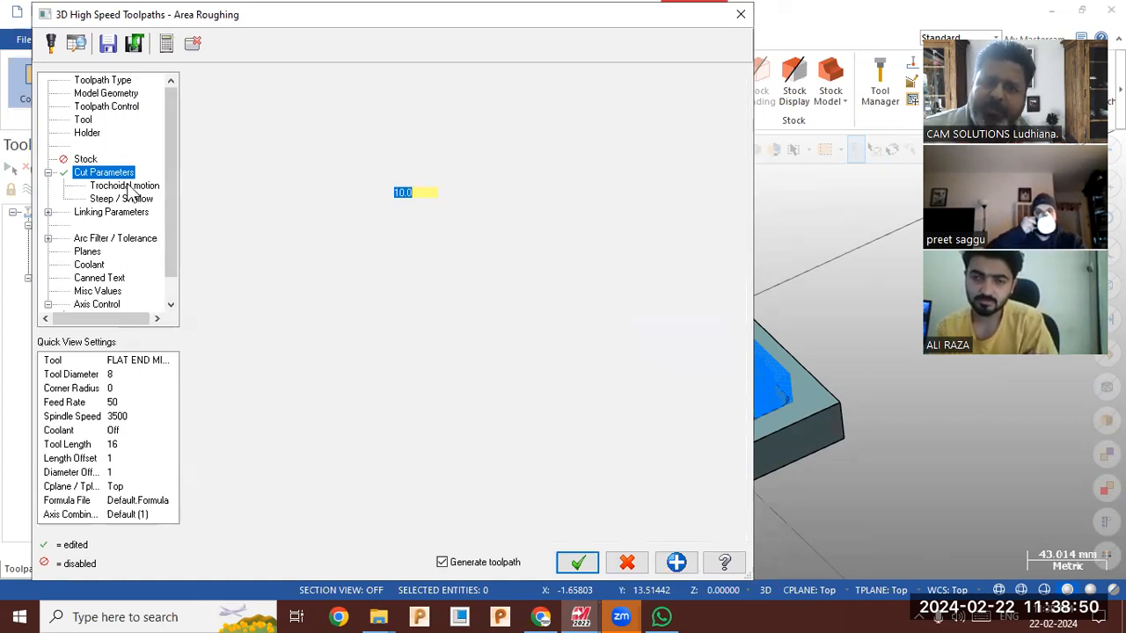
left_click(251, 130)
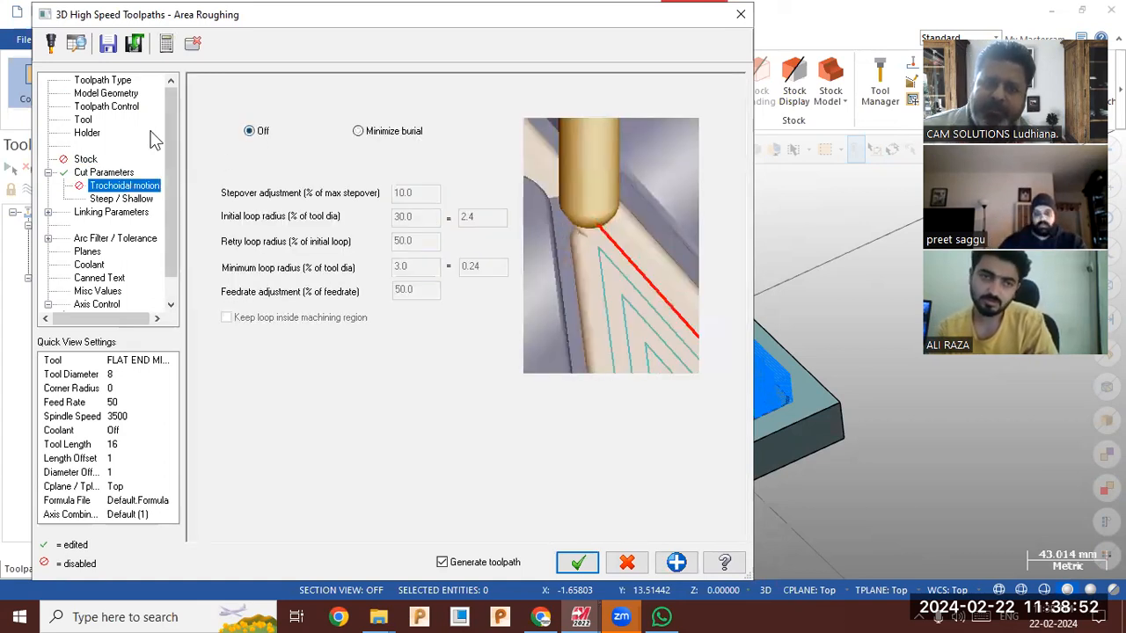
- Chain the pocket's upper edge loop as the containment boundary and regenerate the toolpath
left_click(104, 107)
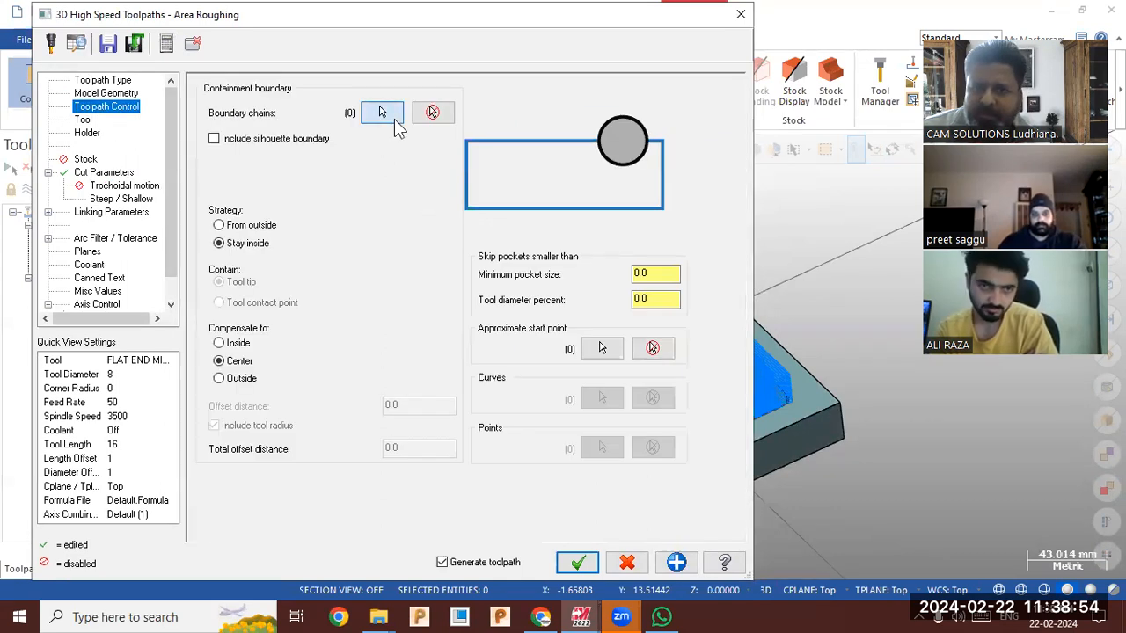
left_click(385, 114)
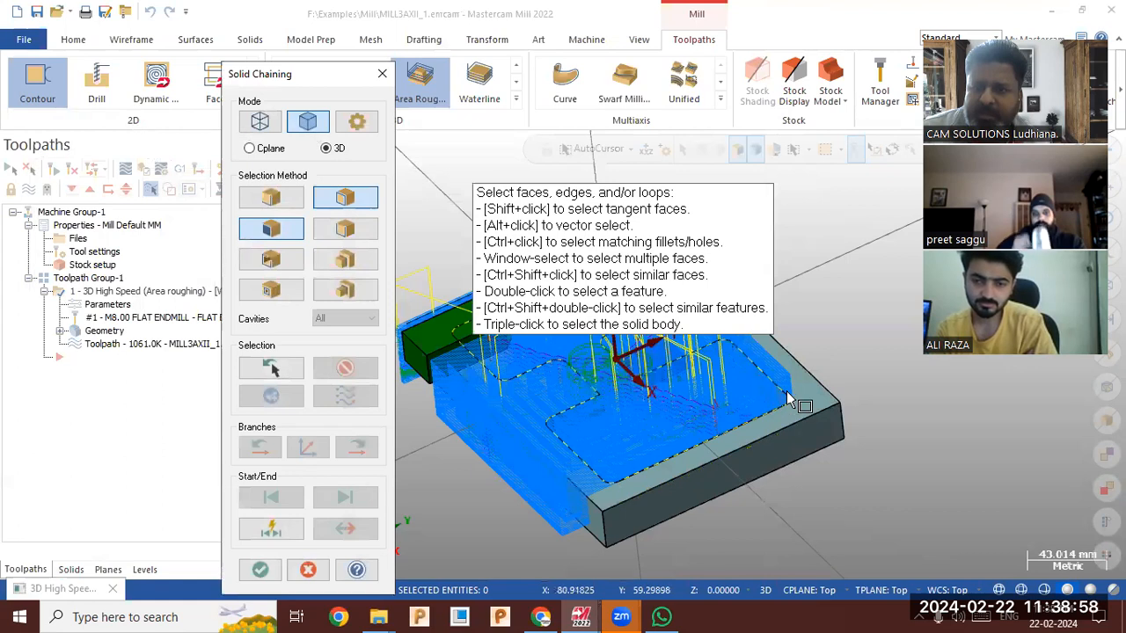
left_click(272, 567)
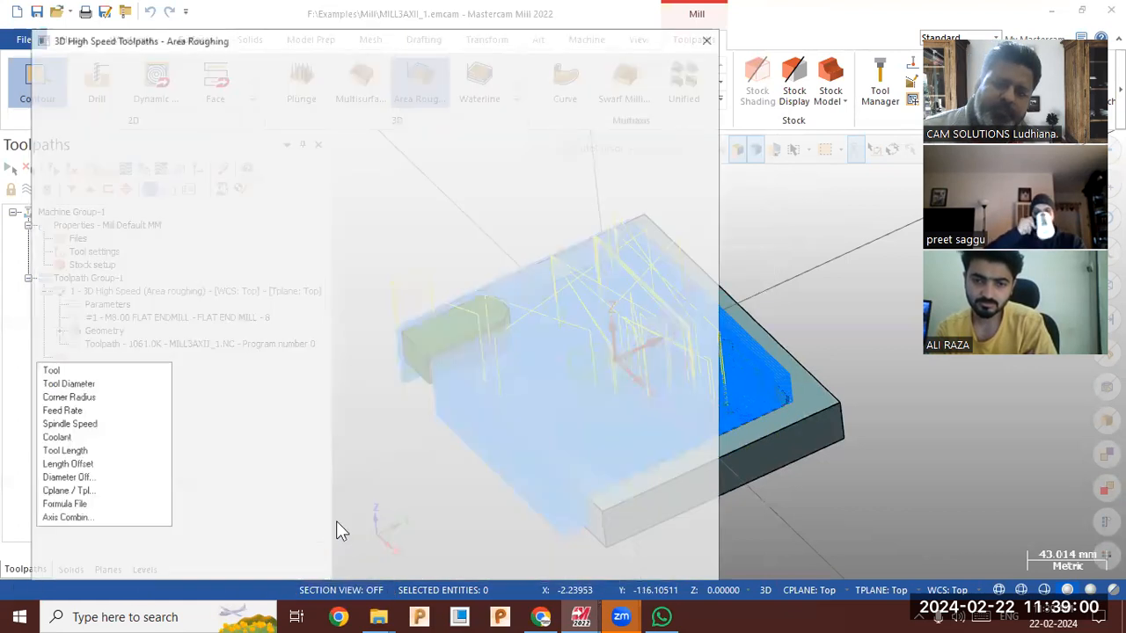
left_click(577, 563)
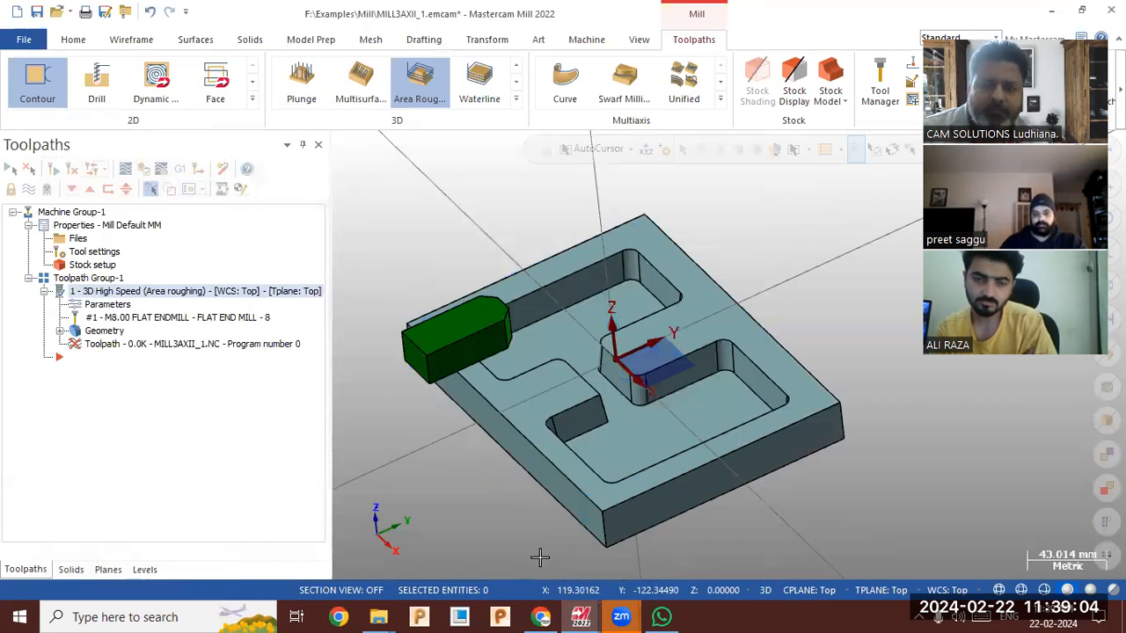
middle_click_drag(469, 433, 516, 395)
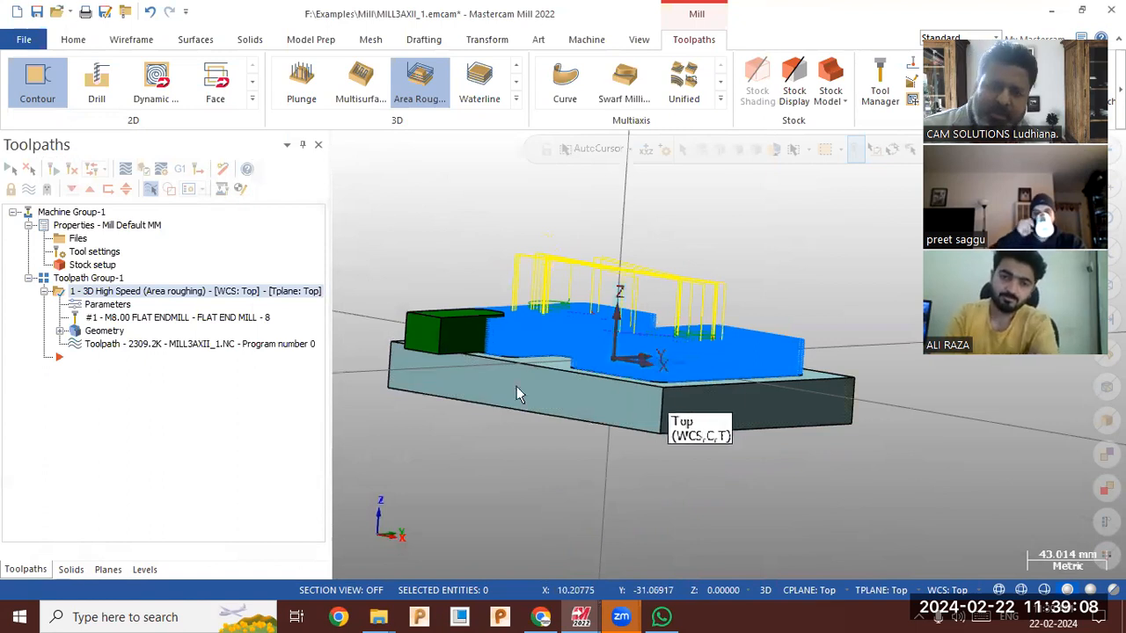
- Enable the minimum and maximum Z depth limits and take the minimum depth from the part's top corner
left_click(109, 305)
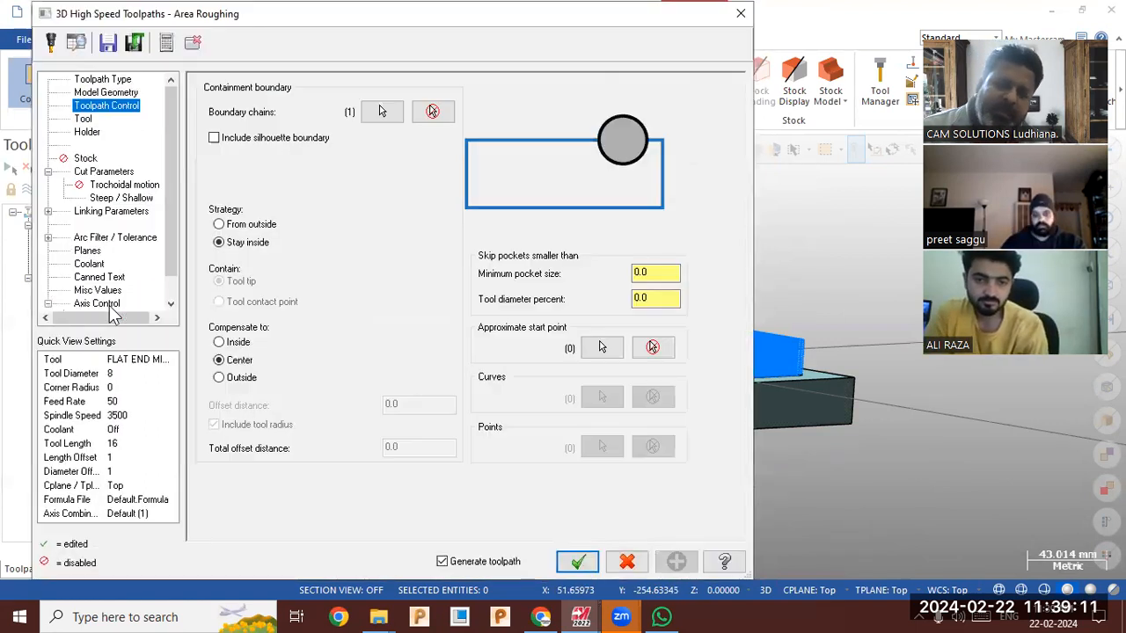
left_click(114, 198)
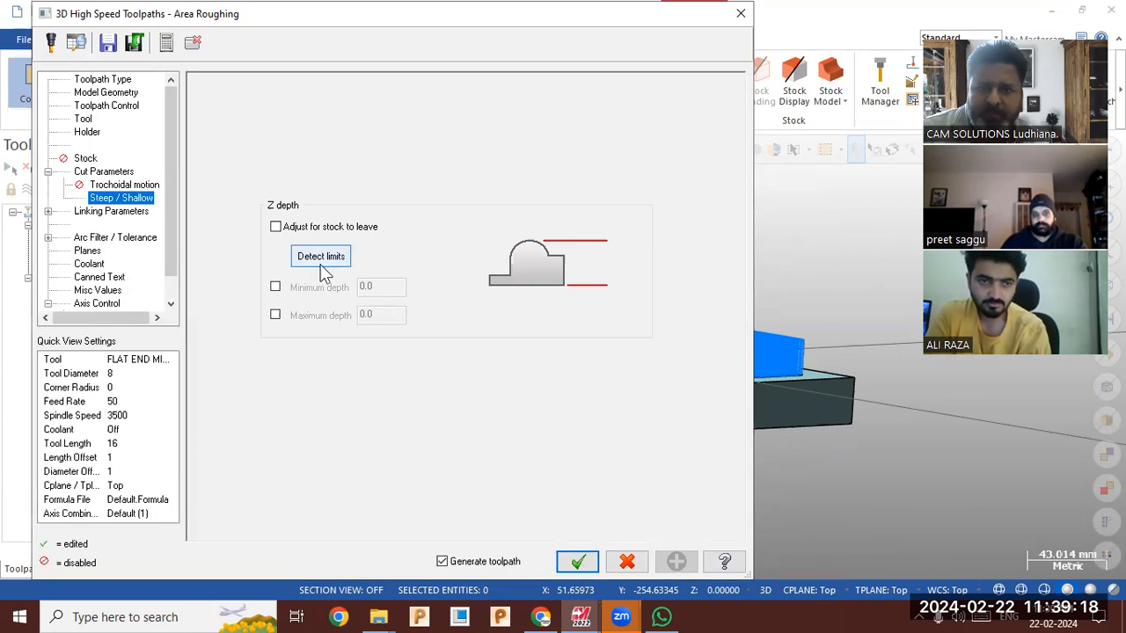
left_click(274, 288)
left_click(277, 314)
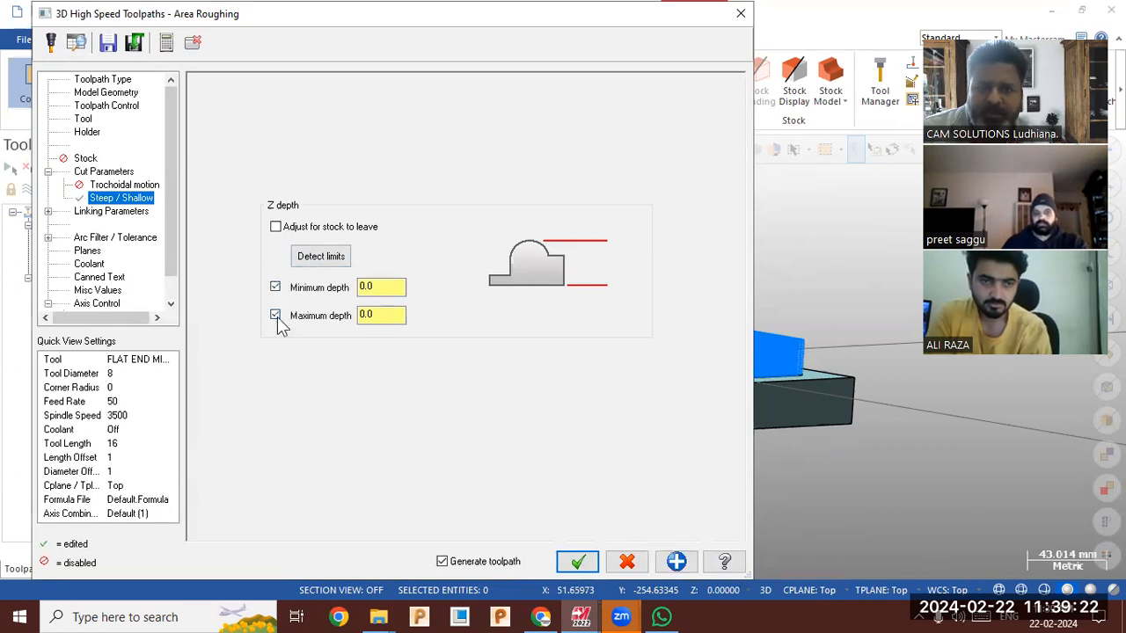
right_click(378, 287)
left_click(430, 317)
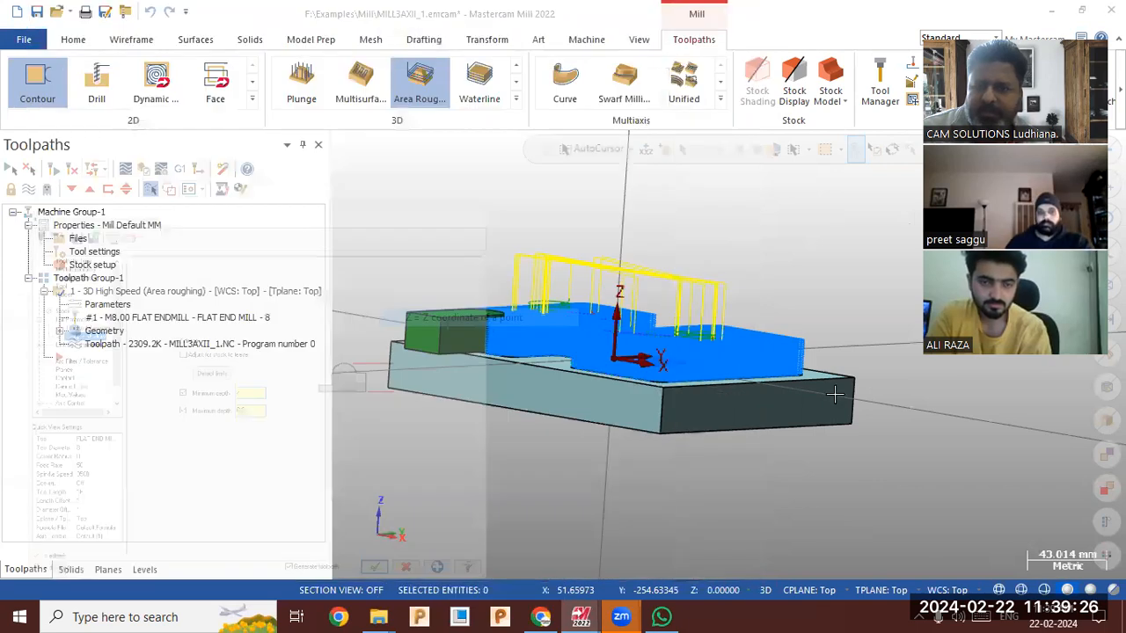
left_click(868, 390)
- Take the maximum Z depth from the part's bottom corner and regenerate the toolpath
right_click(383, 315)
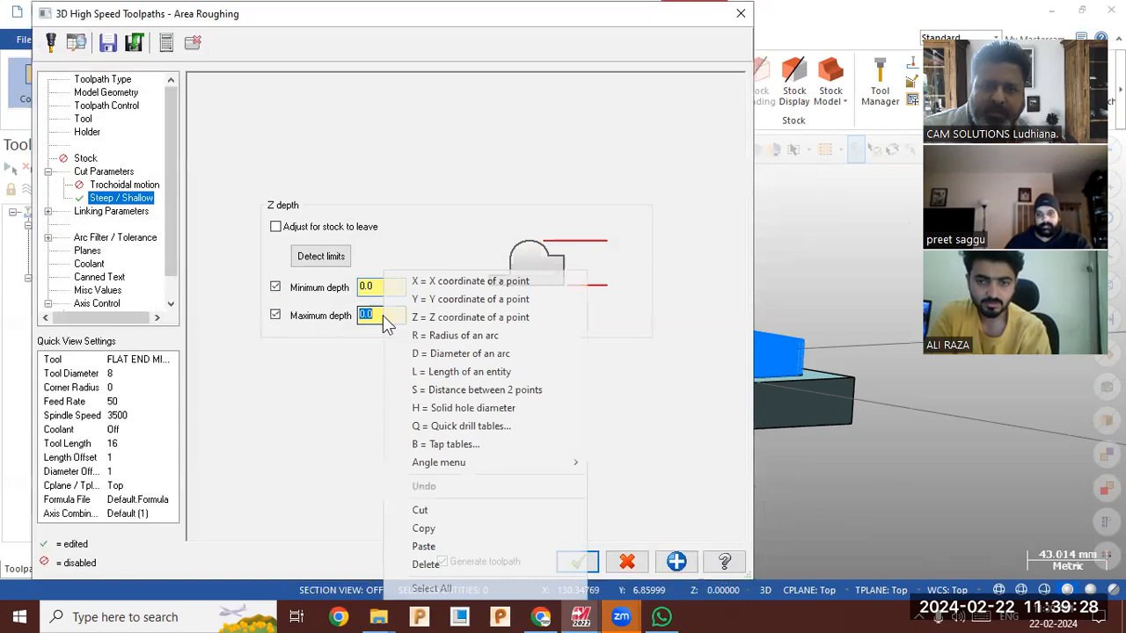
left_click(431, 317)
left_click(852, 426)
left_click(578, 563)
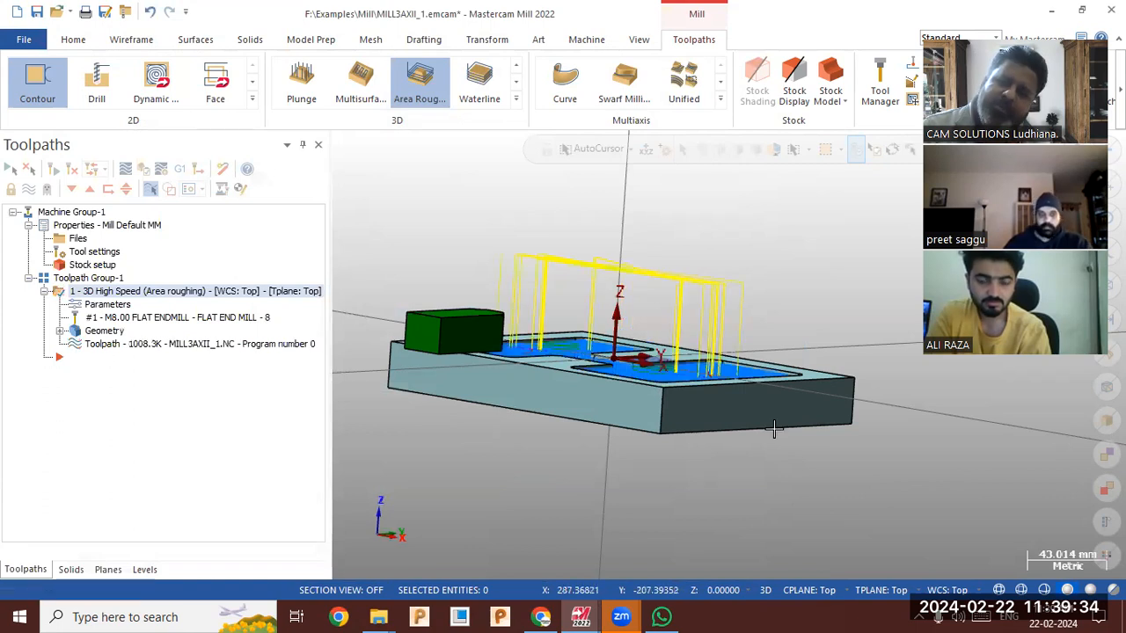
- Examine the regenerated roughing toolpath around the clamp and inside the pocket from several angles
mouse_move(699, 322)
middle_mouse_down()
mouse_move(697, 400)
mouse_move(682, 384)
mouse_move(568, 400)
mouse_move(451, 351)
middle_mouse_up()
scroll(450, 352, "up", 5)
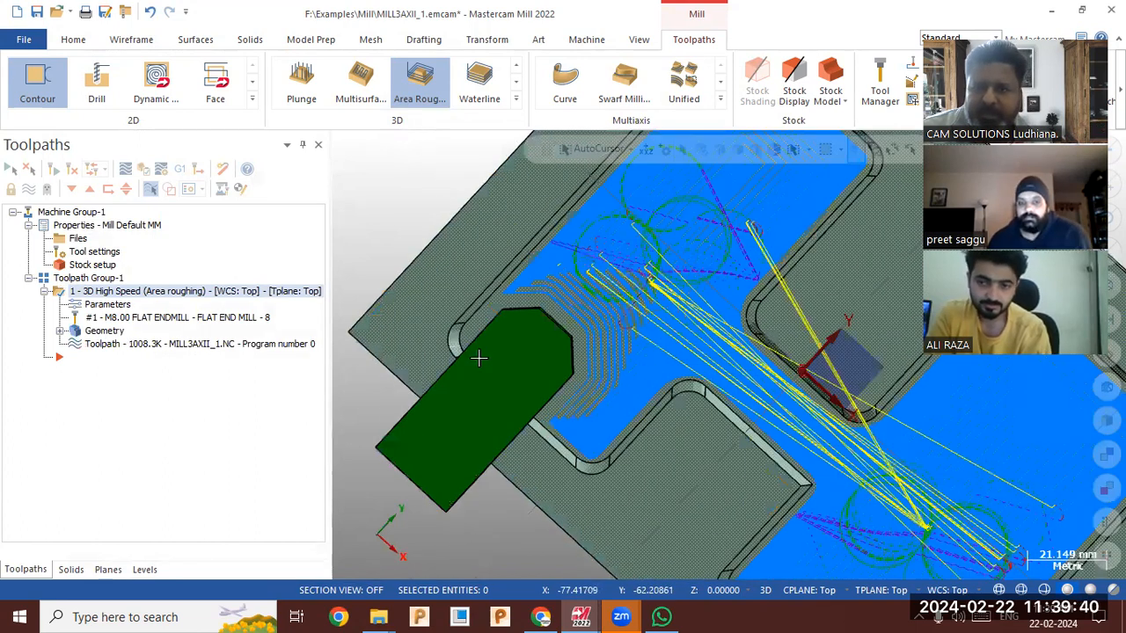
middle_click_drag(474, 372, 452, 301)
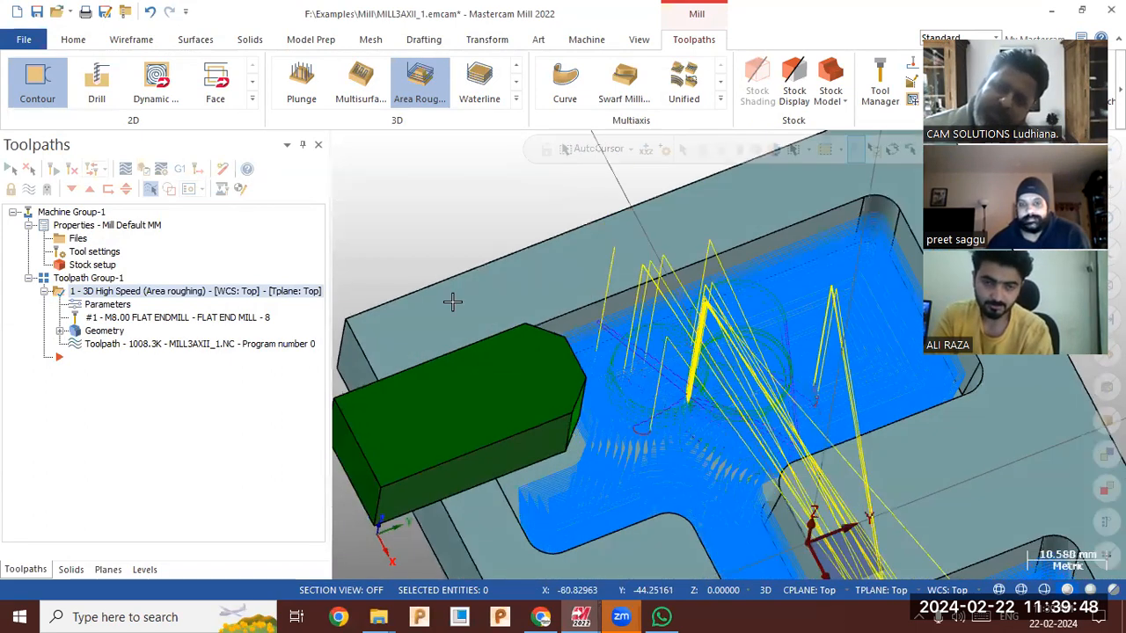
scroll(485, 241, "down", 6)
middle_click_drag(626, 356, 661, 432)
scroll(570, 483, "up", 1)
middle_click_drag(570, 483, 517, 413)
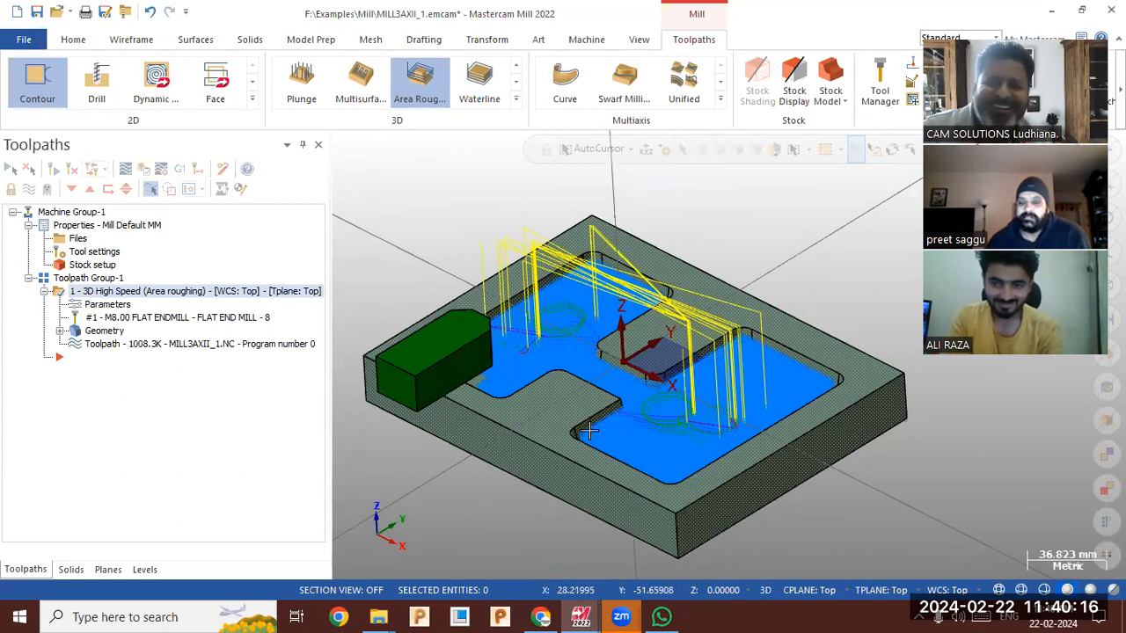
scroll(591, 415, "up", 1)
scroll(681, 445, "down", 2)
scroll(630, 367, "up", 1)
mouse_move(630, 370)
middle_mouse_down()
mouse_move(637, 458)
mouse_move(635, 375)
middle_mouse_up()
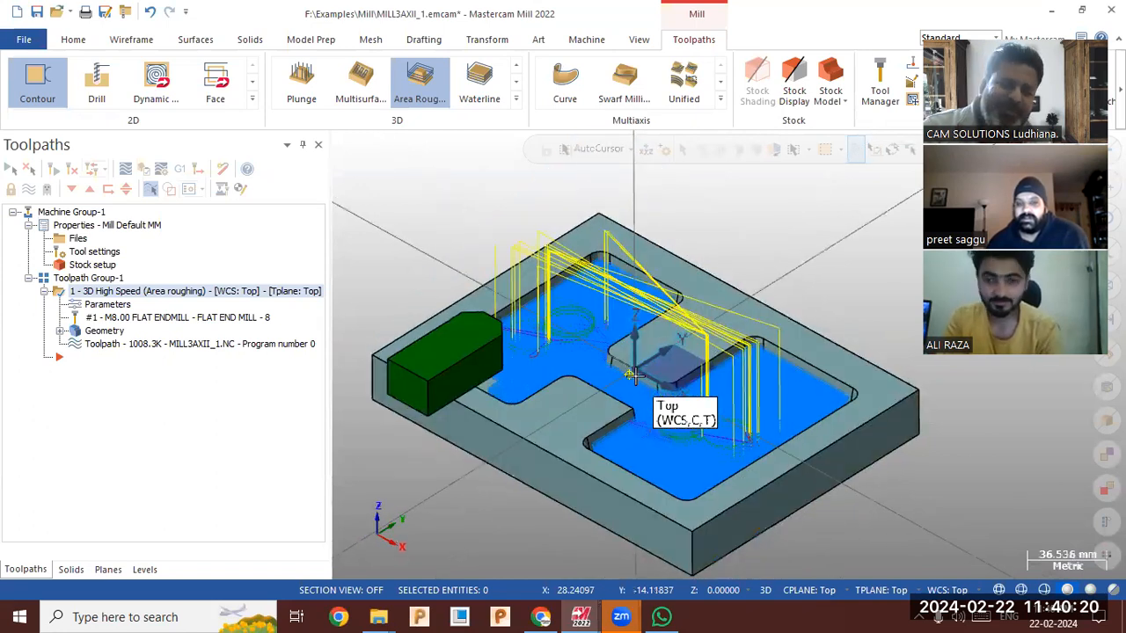